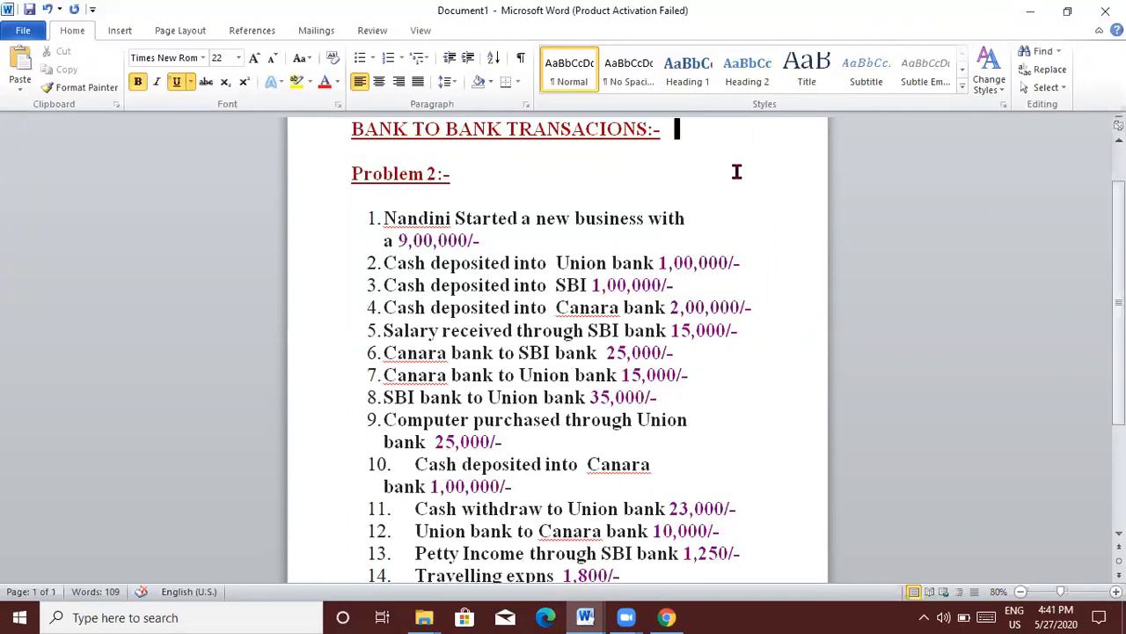
Step: Write 'Cash(a/c) to capital(a/c) ----- f6' under item 1 and minimize Document1
{"action": "key", "text": "Down"}
{"action": "key", "text": "Down"}
{"action": "key", "text": "Down"}
{"action": "key", "text": "Down"}
{"action": "key", "text": "Down"}
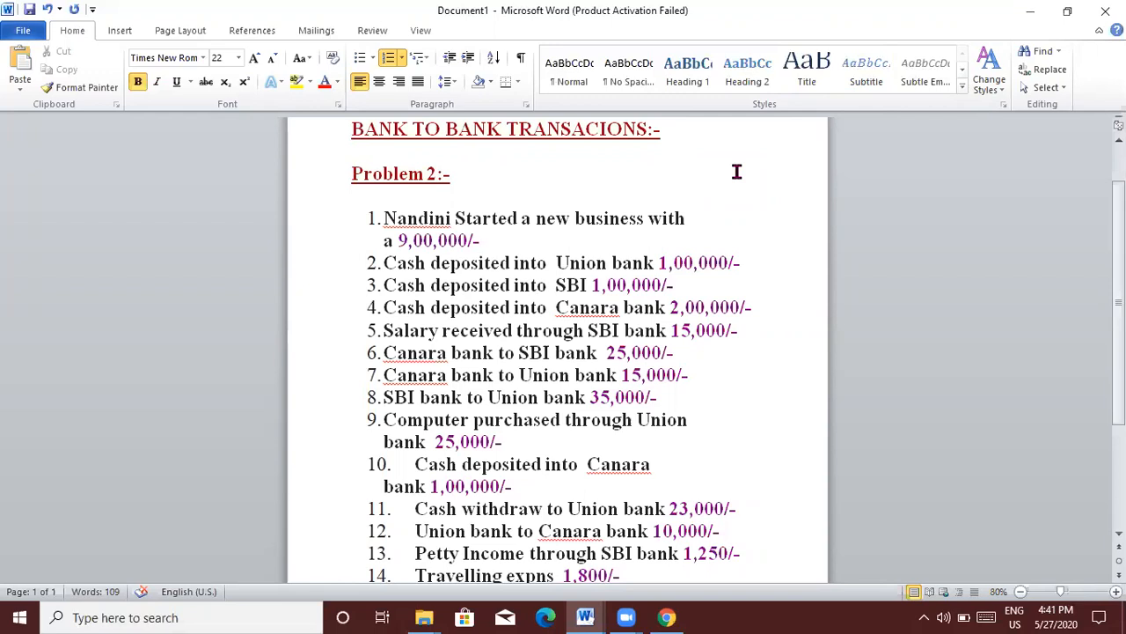
{"action": "key", "text": "Down"}
{"action": "key", "text": "Down"}
{"action": "key", "text": "Down"}
{"action": "key", "text": "Down"}
{"action": "key", "text": "Down"}
{"action": "key", "text": "Down"}
{"action": "key", "text": "Down"}
{"action": "key", "text": "Down"}
{"action": "key", "text": "Down"}
{"action": "key", "text": "Down"}
{"action": "key", "text": "Down"}
{"action": "key", "text": "Down"}
{"action": "key", "text": "Down"}
{"action": "key", "text": "Down"}
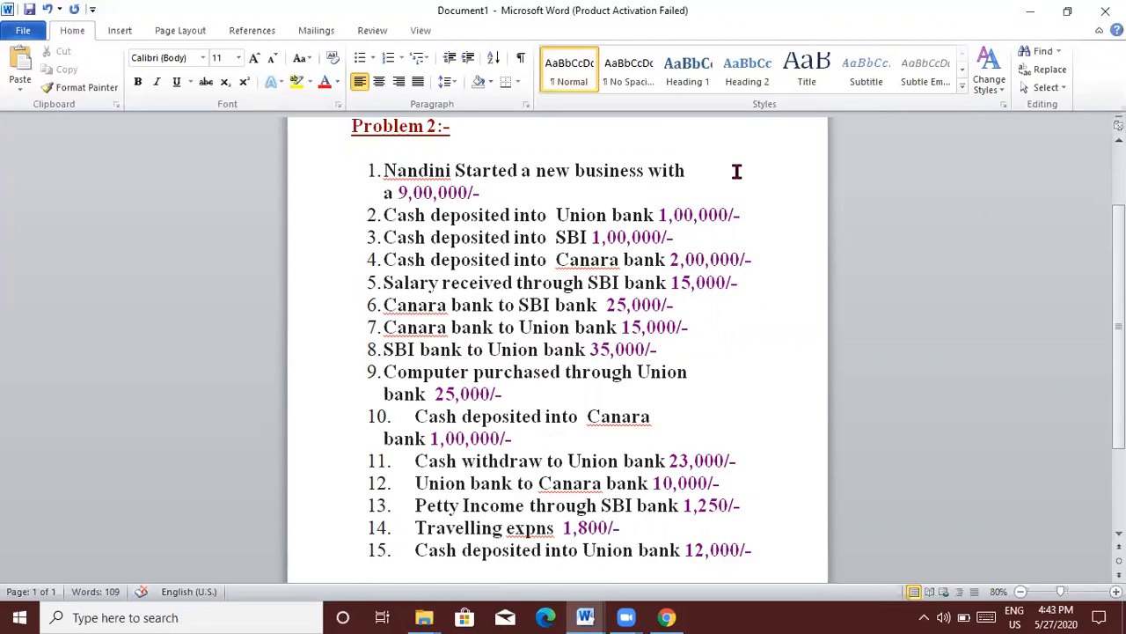
{"action": "left_click", "coordinate": [483, 189]}
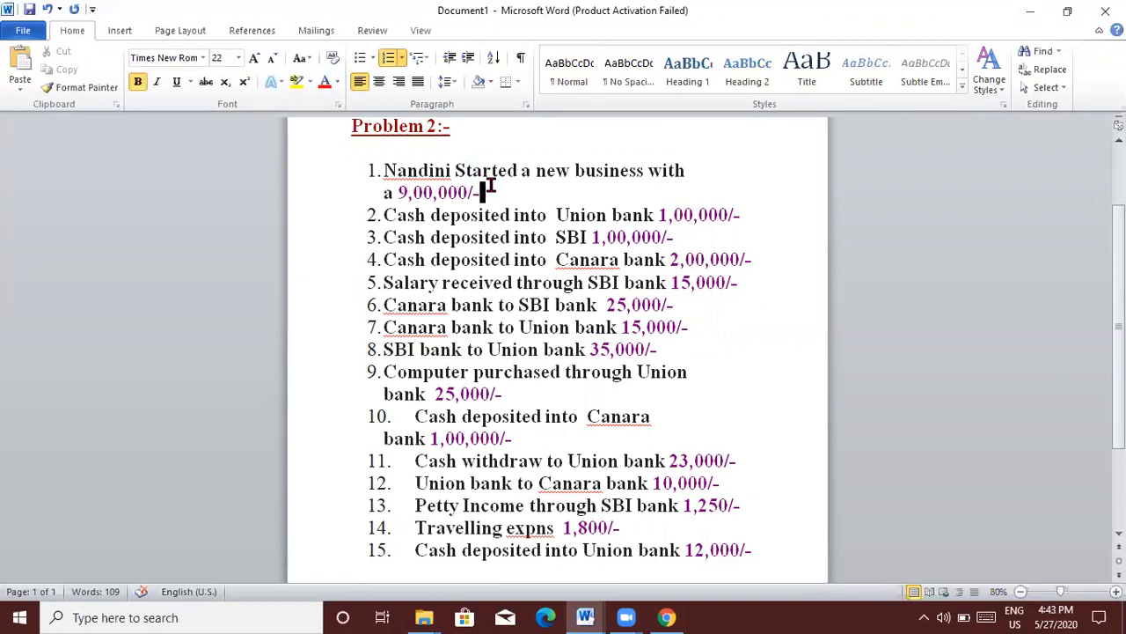
{"action": "key", "text": "Return"}
{"action": "key", "text": "Return"}
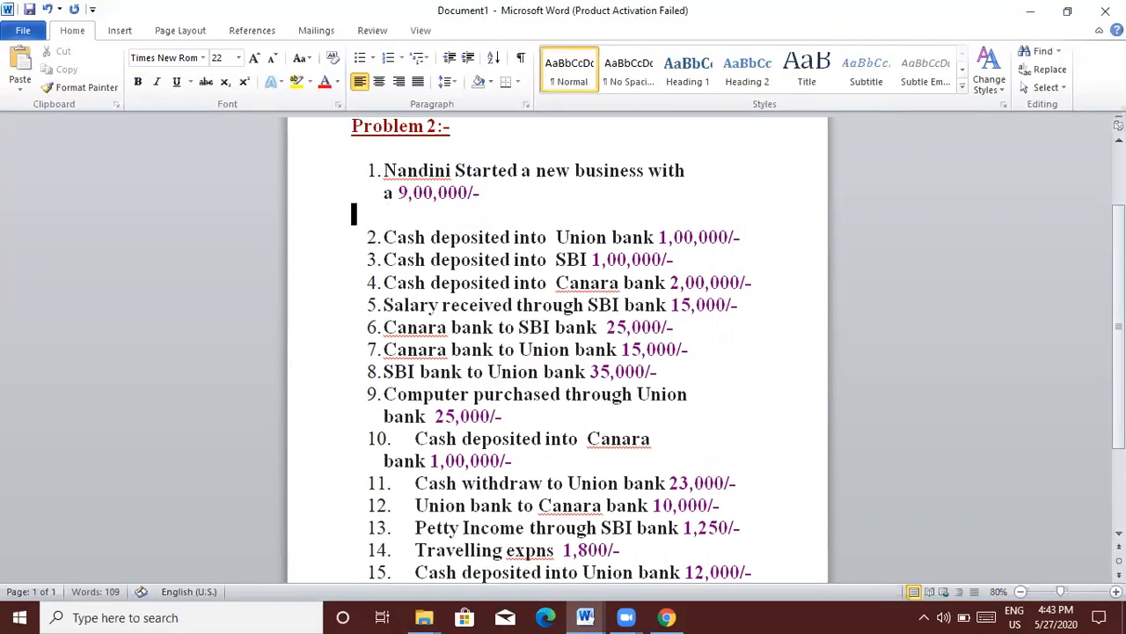
{"action": "type", "text": "cash"}
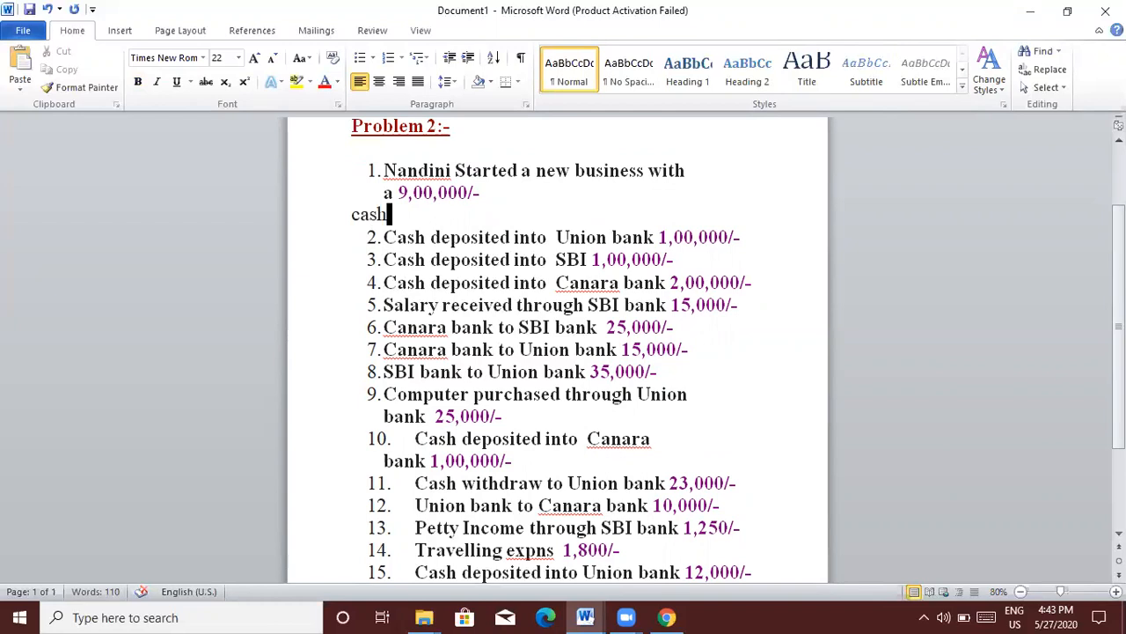
{"action": "type", "text": "(a/c)"}
{"action": "key", "text": "Tab"}
{"action": "key", "text": "Tab"}
{"action": "type", "text": "to"}
{"action": "key", "text": "Tab"}
{"action": "type", "text": "capital"}
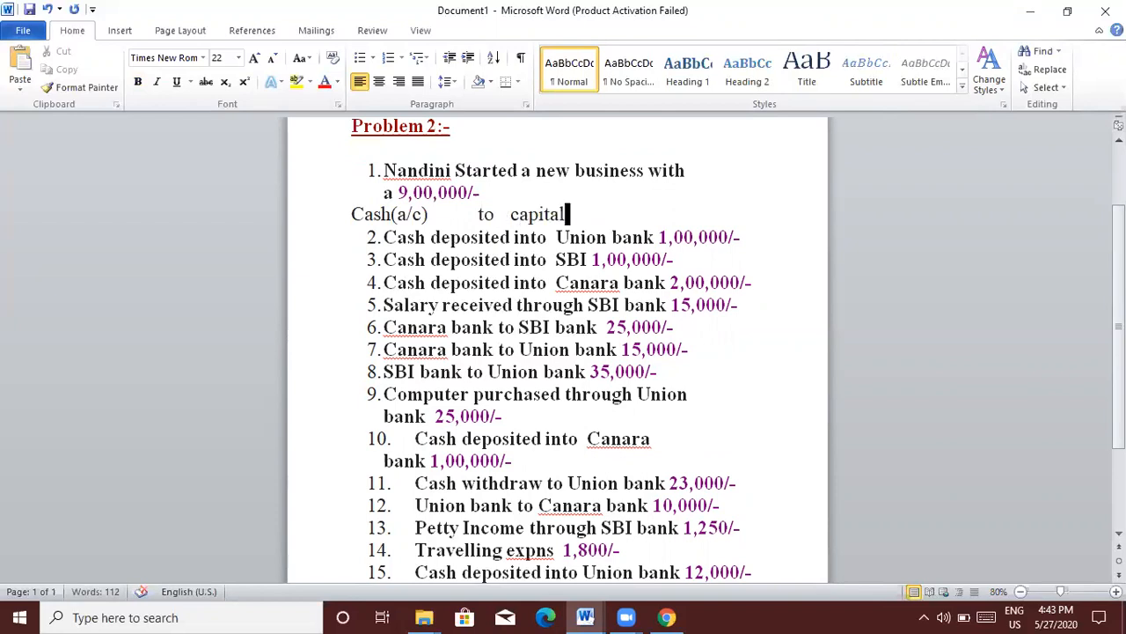
{"action": "type", "text": "(a/c) ----- f6"}
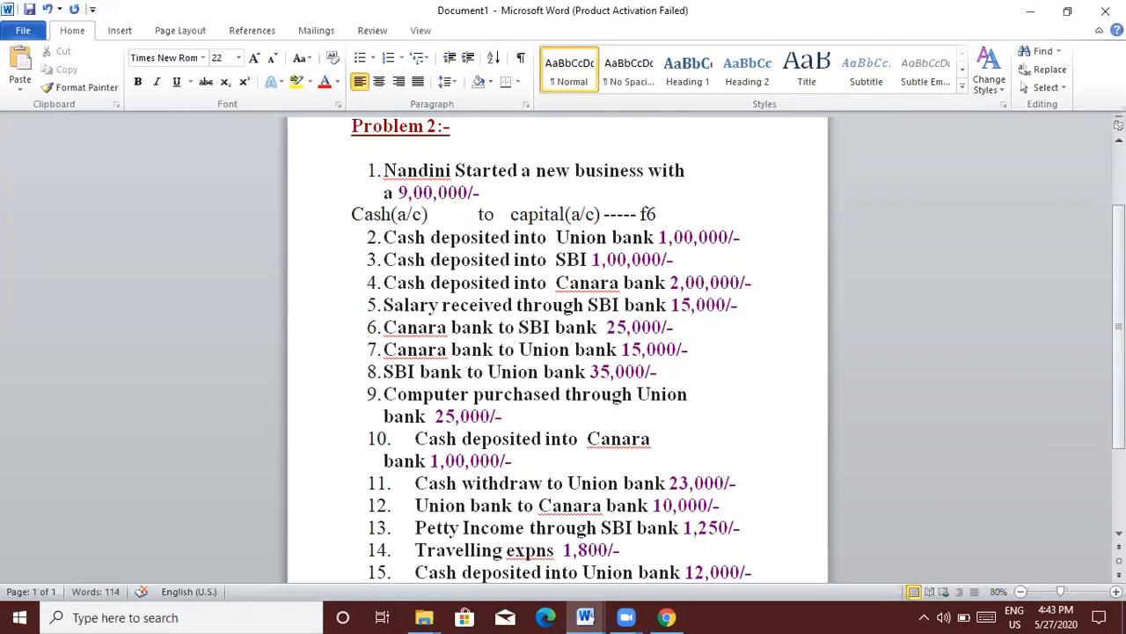
{"action": "key", "text": "Return"}
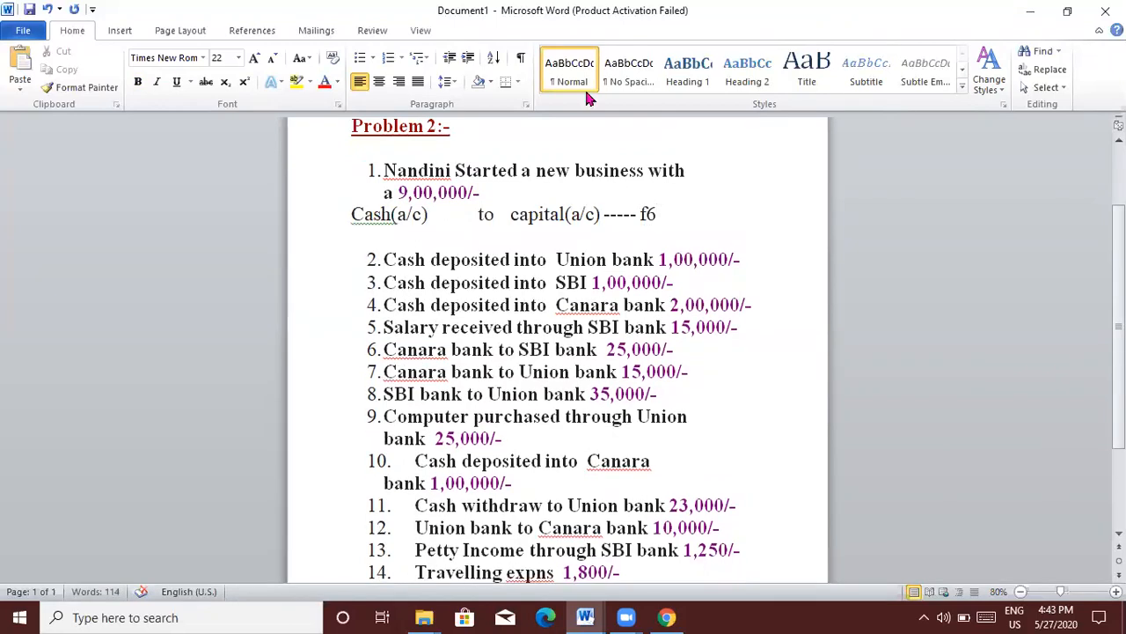
{"action": "left_click", "coordinate": [1030, 13]}
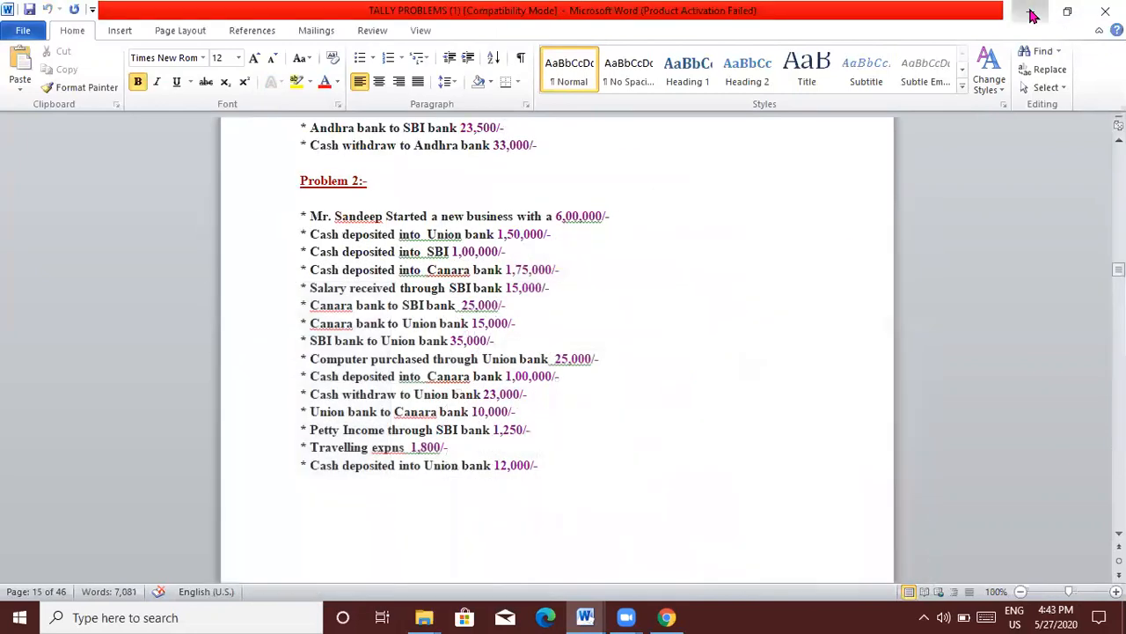
Step: Minimize the remaining windows and launch Tally.ERP 9 in Educational Mode
{"action": "left_click", "coordinate": [1031, 13]}
{"action": "left_click", "coordinate": [1031, 13]}
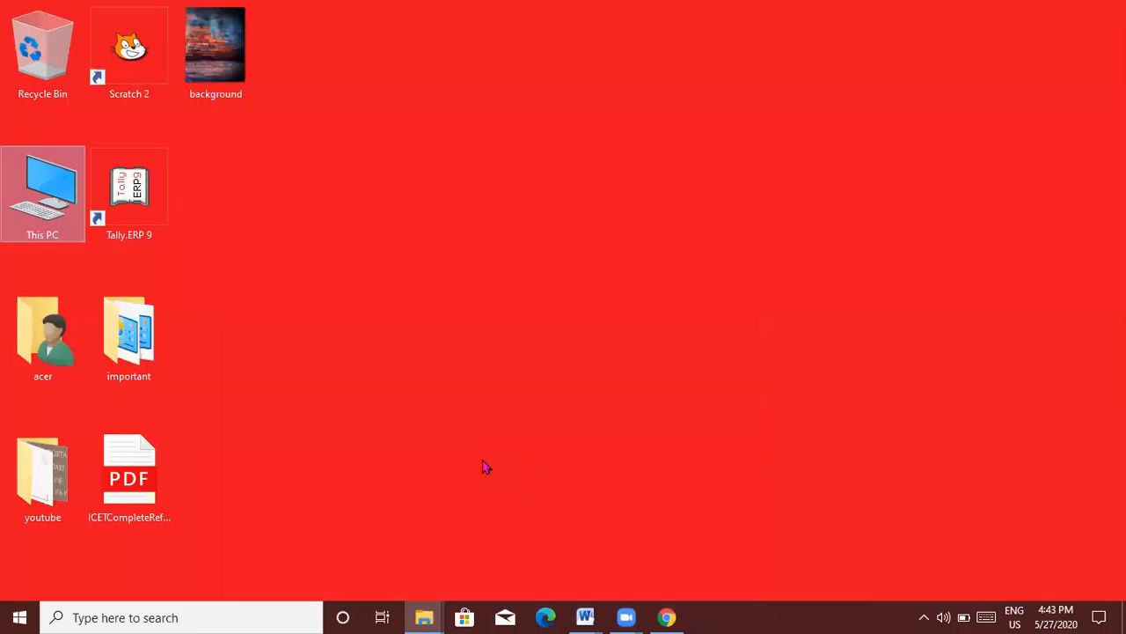
{"action": "double_click", "coordinate": [136, 210]}
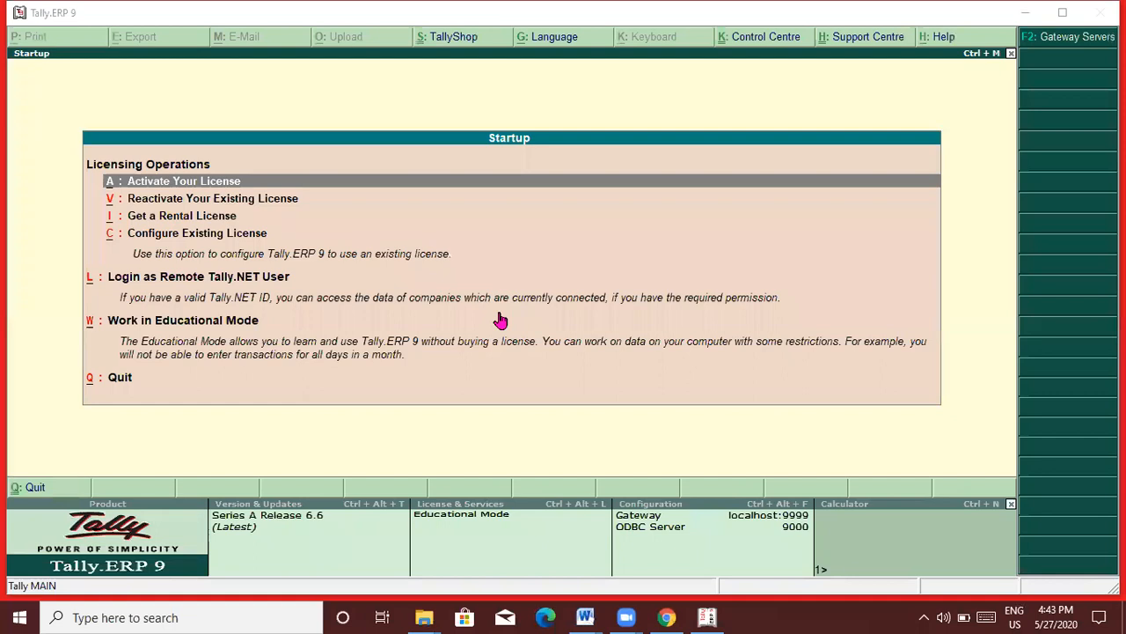
{"action": "left_click", "coordinate": [207, 322]}
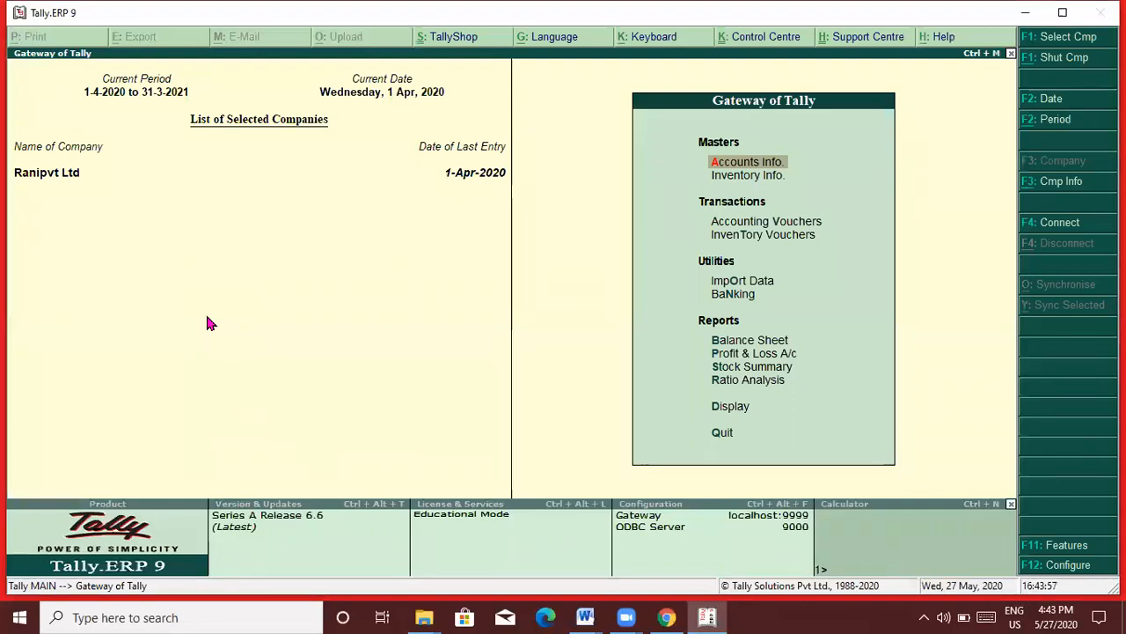
Step: Start a new company named Nandini Pvt Ltd, keeping the default mailing name
{"action": "key", "text": "alt+F3"}
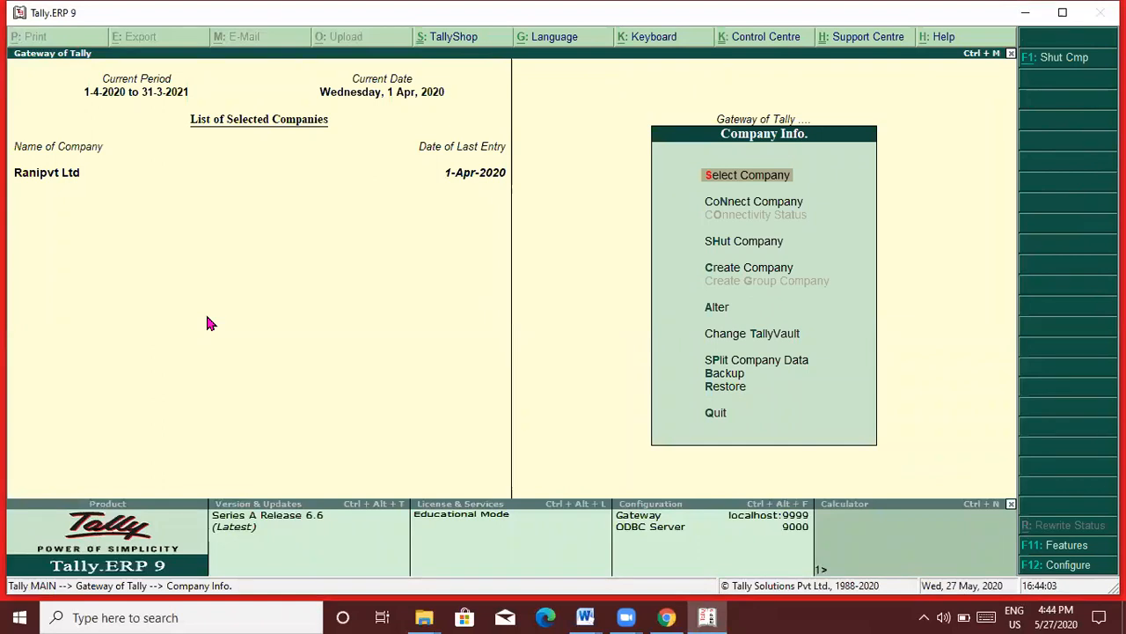
{"action": "key", "text": "Down"}
{"action": "key", "text": "Down"}
{"action": "key", "text": "Down"}
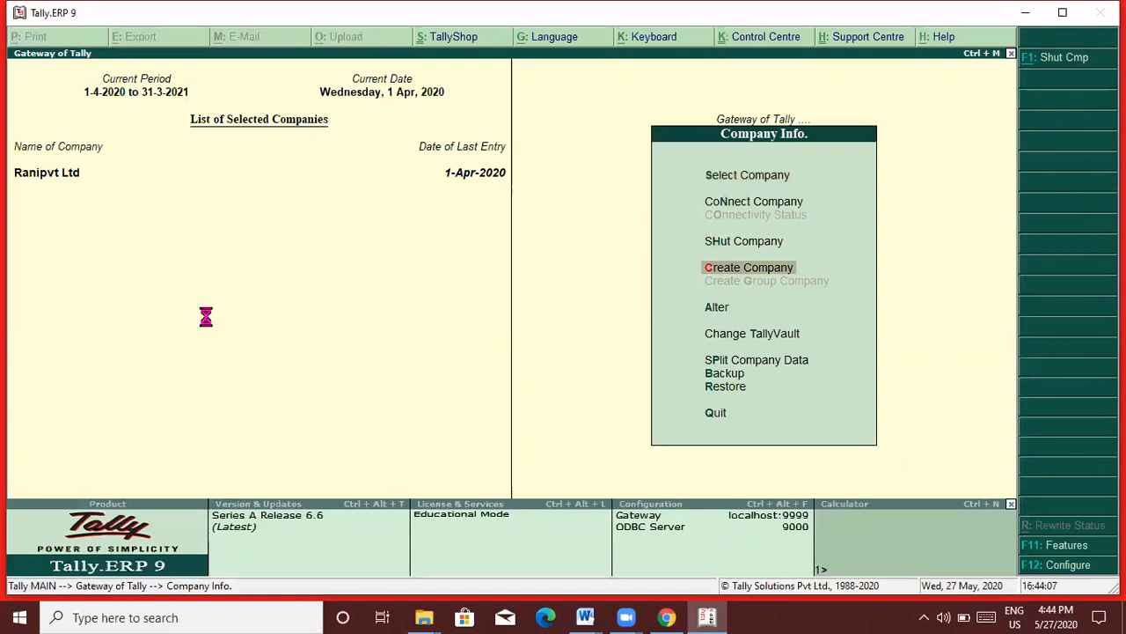
{"action": "key", "text": "Return"}
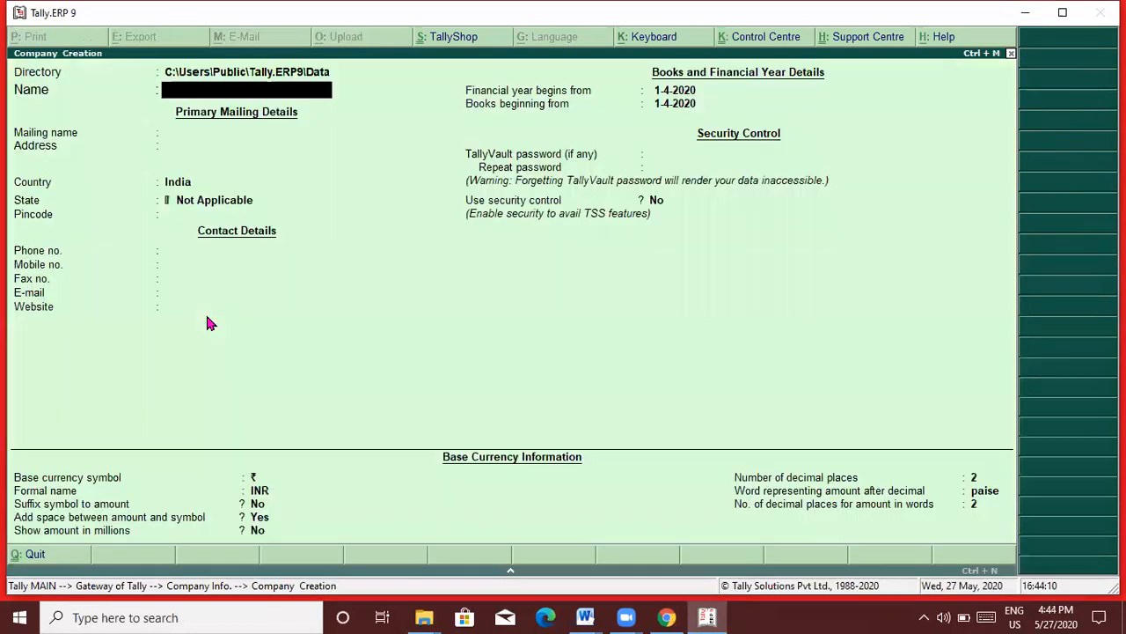
{"action": "type", "text": "Nandini Pvt Ltd"}
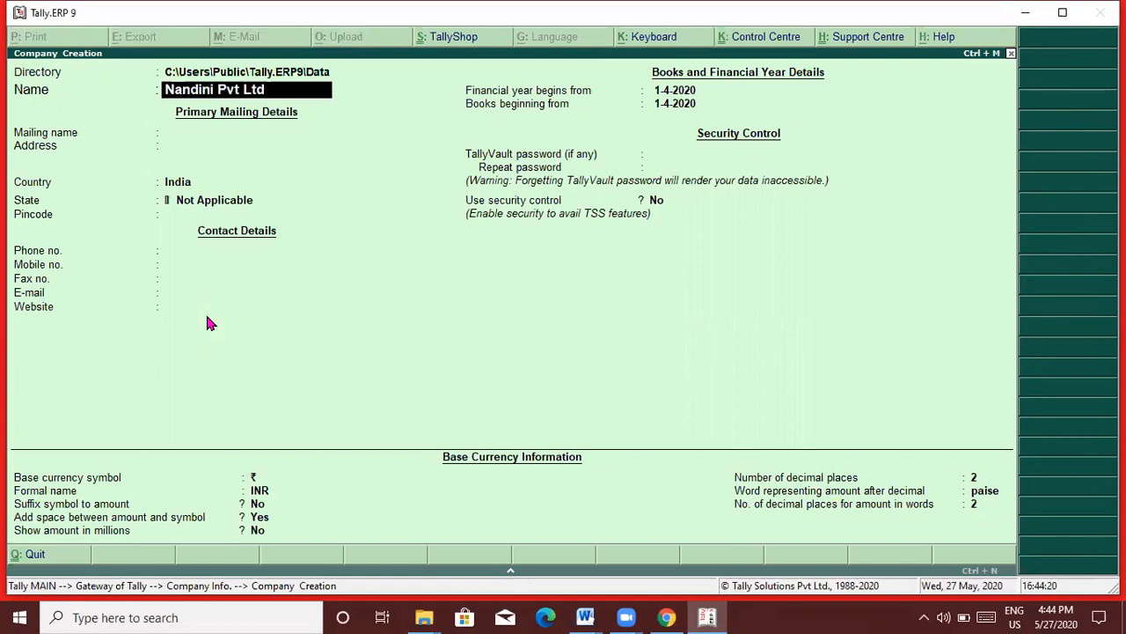
{"action": "key", "text": "Return"}
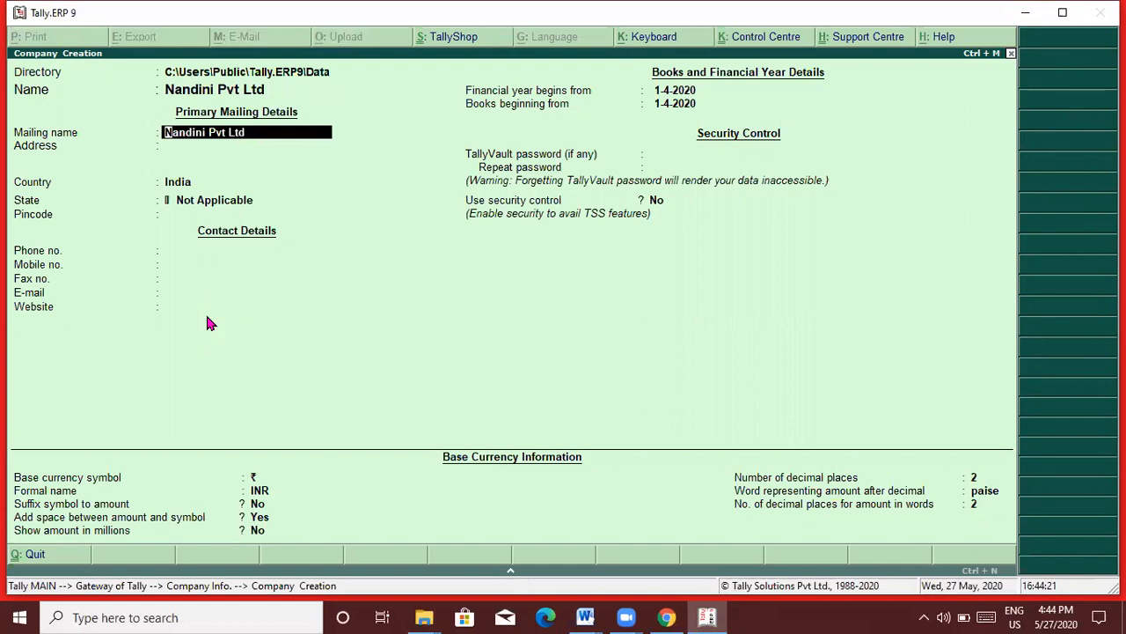
{"action": "key", "text": "Return"}
Step: Enter address Hyd, state Andhra Pradesh, placeholder pincode and contact numbers, and accept the company
{"action": "type", "text": "Hyd"}
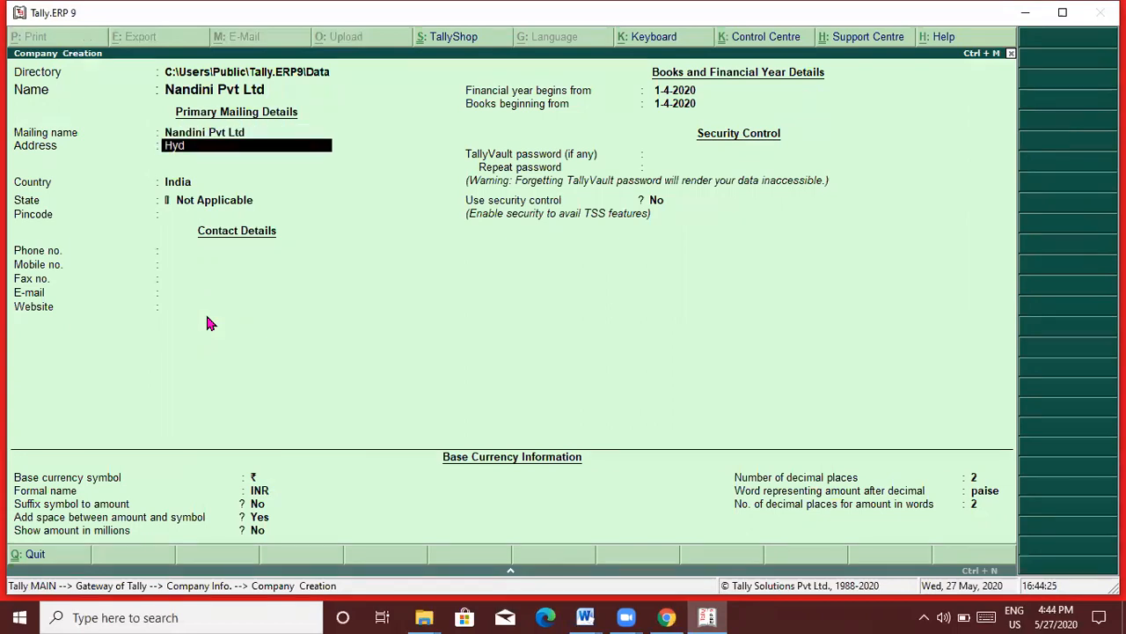
{"action": "key", "text": "Return"}
{"action": "key", "text": "Return"}
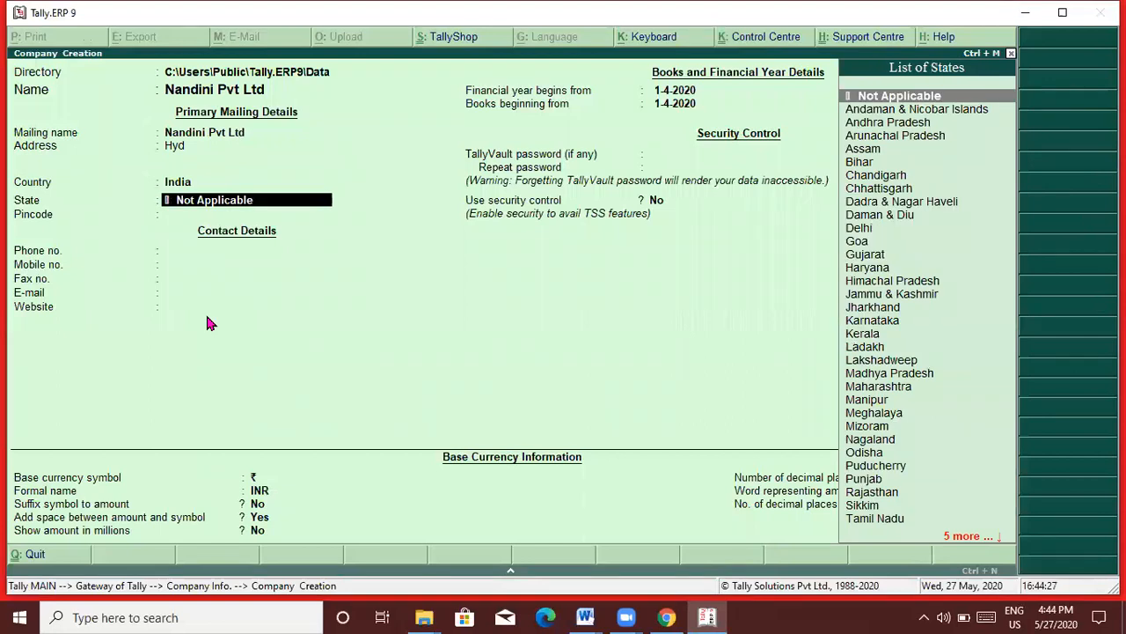
{"action": "key", "text": "Down"}
{"action": "key", "text": "Down"}
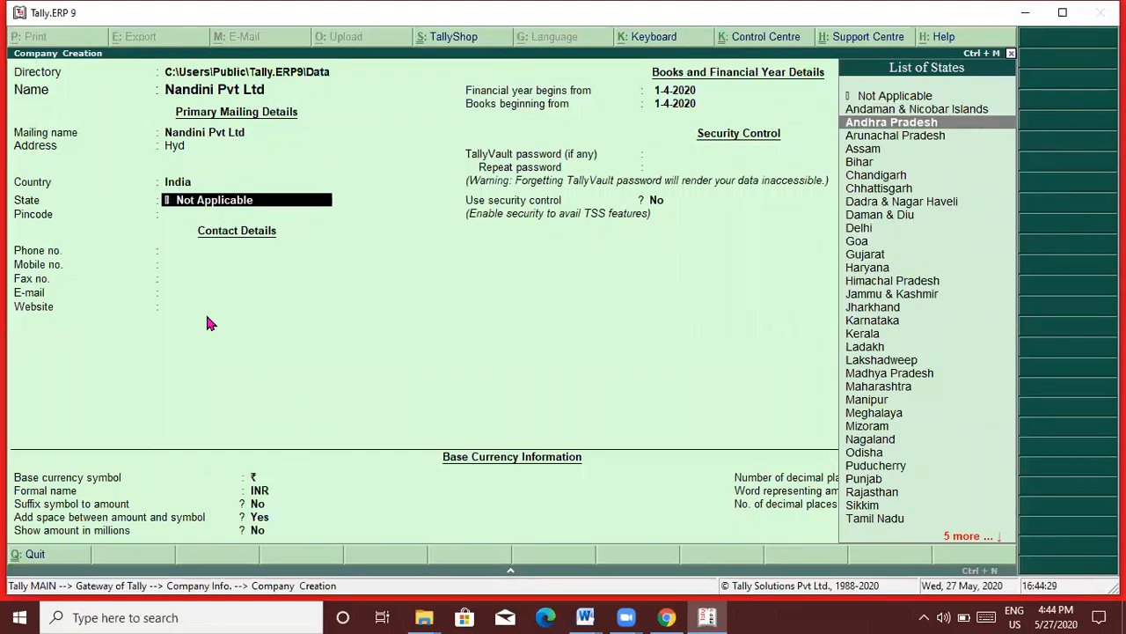
{"action": "key", "text": "Return"}
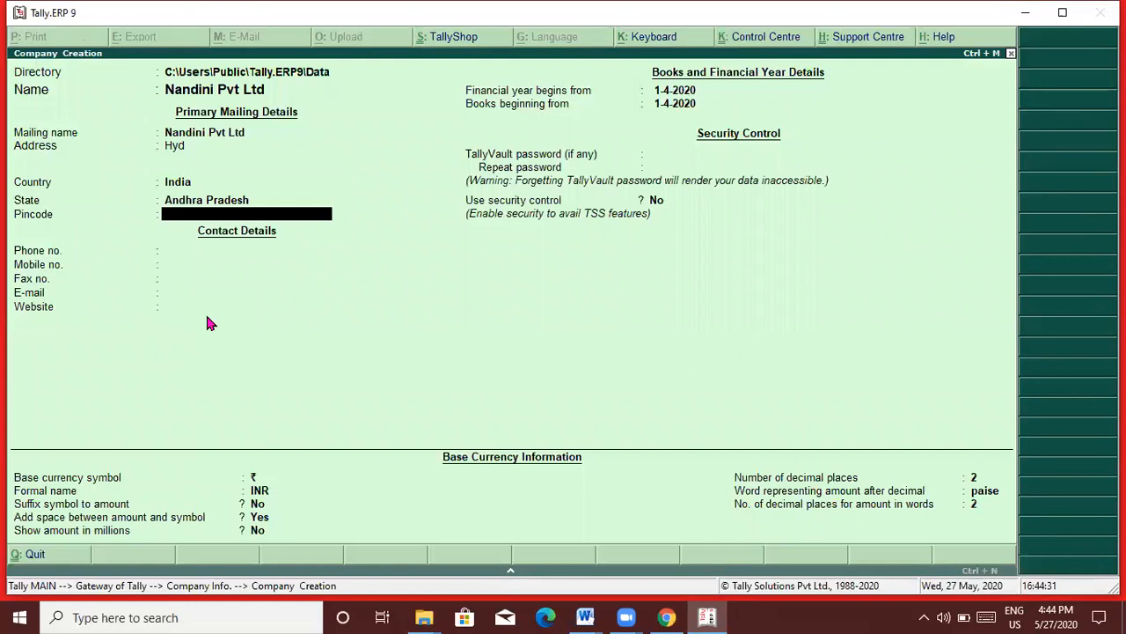
{"action": "type", "text": "77777777777777777"}
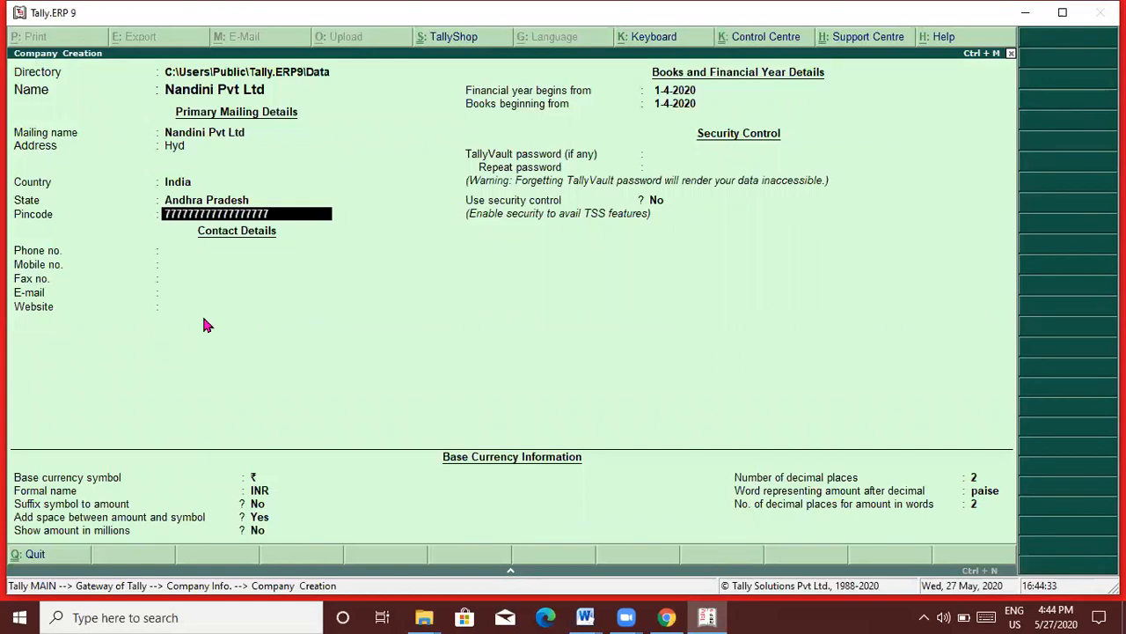
{"action": "key", "text": "Return"}
{"action": "type", "text": "7777777777777"}
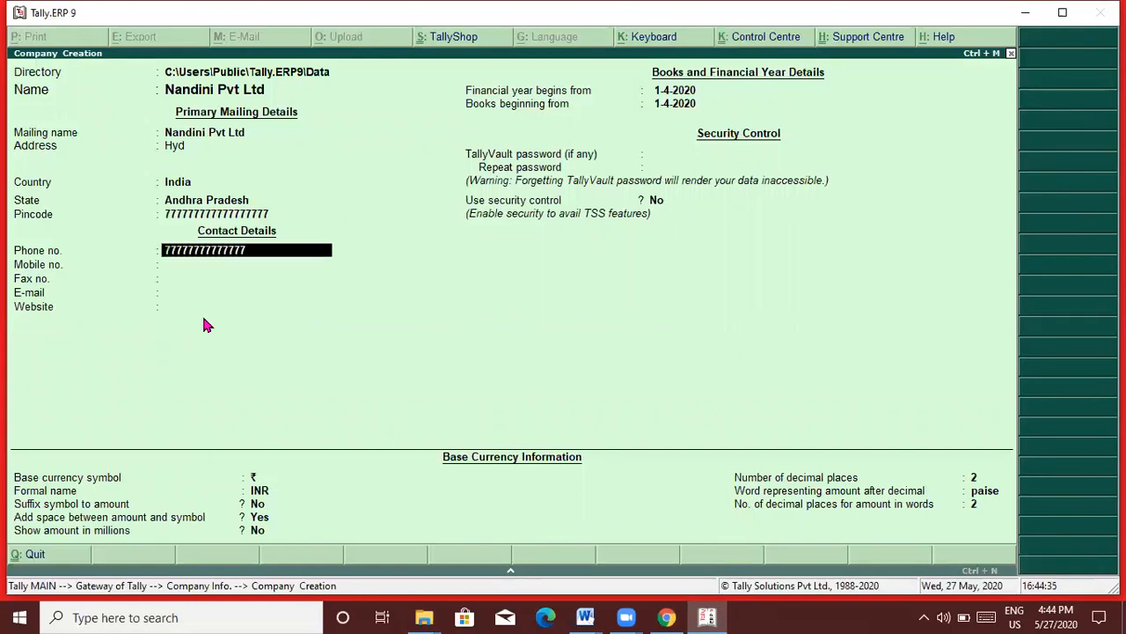
{"action": "key", "text": "Return"}
{"action": "type", "text": "55555"}
{"action": "key", "text": "Return"}
{"action": "key", "text": "Return"}
{"action": "key", "text": "Return"}
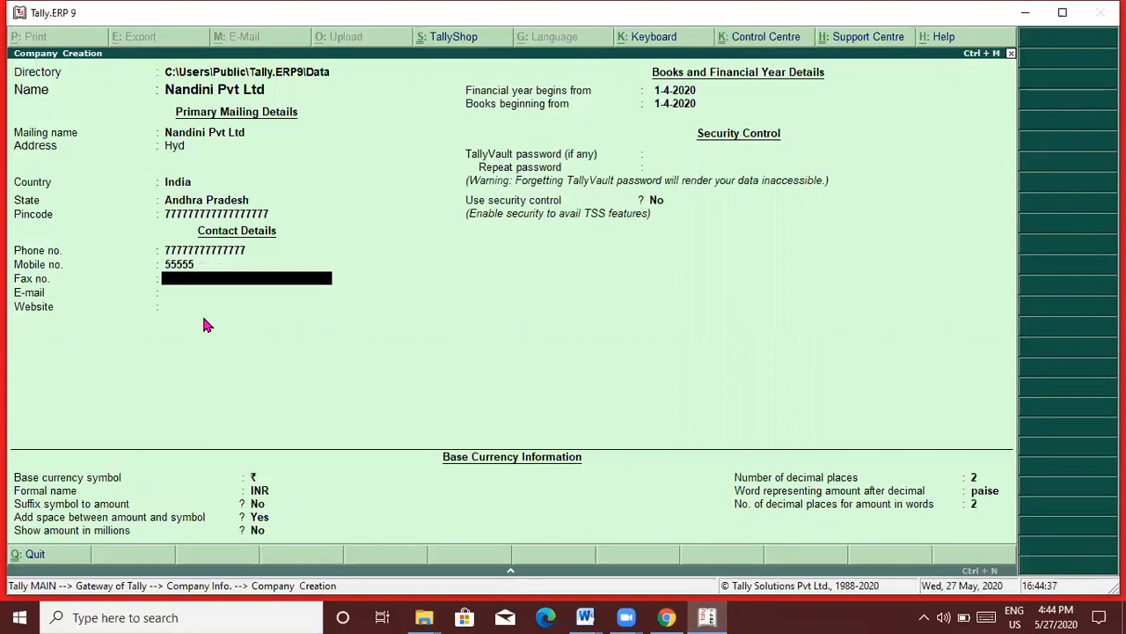
{"action": "key", "text": "Return"}
{"action": "key", "text": "Return"}
{"action": "key", "text": "Return"}
{"action": "key", "text": "Return"}
{"action": "key", "text": "Return"}
{"action": "key", "text": "Return"}
{"action": "key", "text": "Return"}
{"action": "key", "text": "Return"}
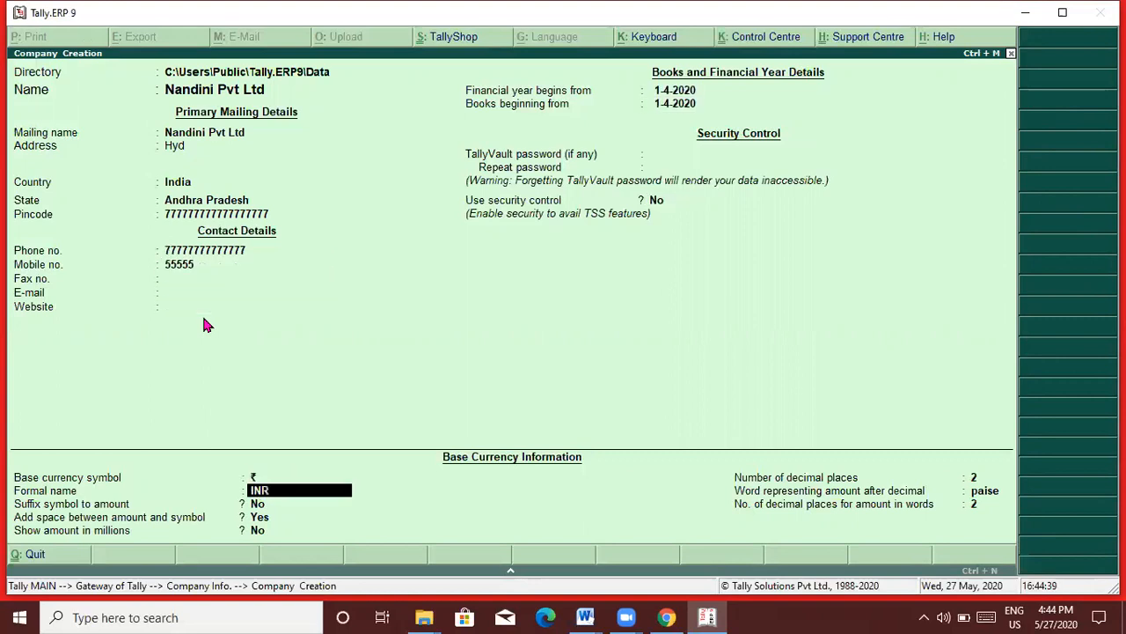
{"action": "key", "text": "Return"}
{"action": "key", "text": "Return"}
{"action": "key", "text": "Return"}
{"action": "key", "text": "Return"}
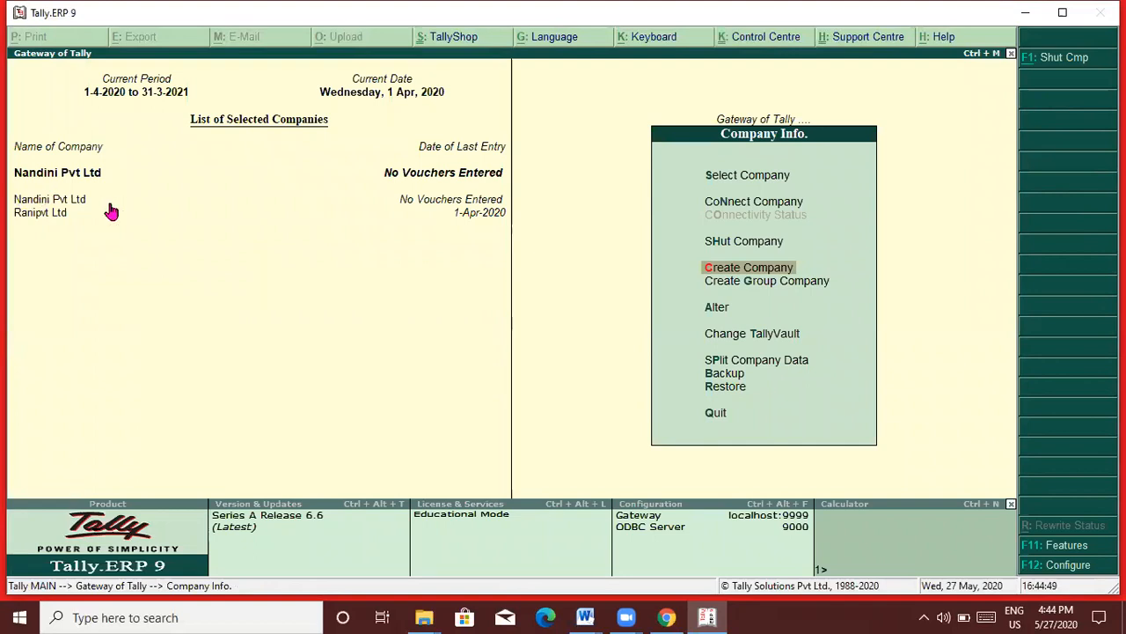
Step: Open the single Ledger Creation form under Accounts Info > Ledgers, then return to Word
{"action": "key", "text": "Escape"}
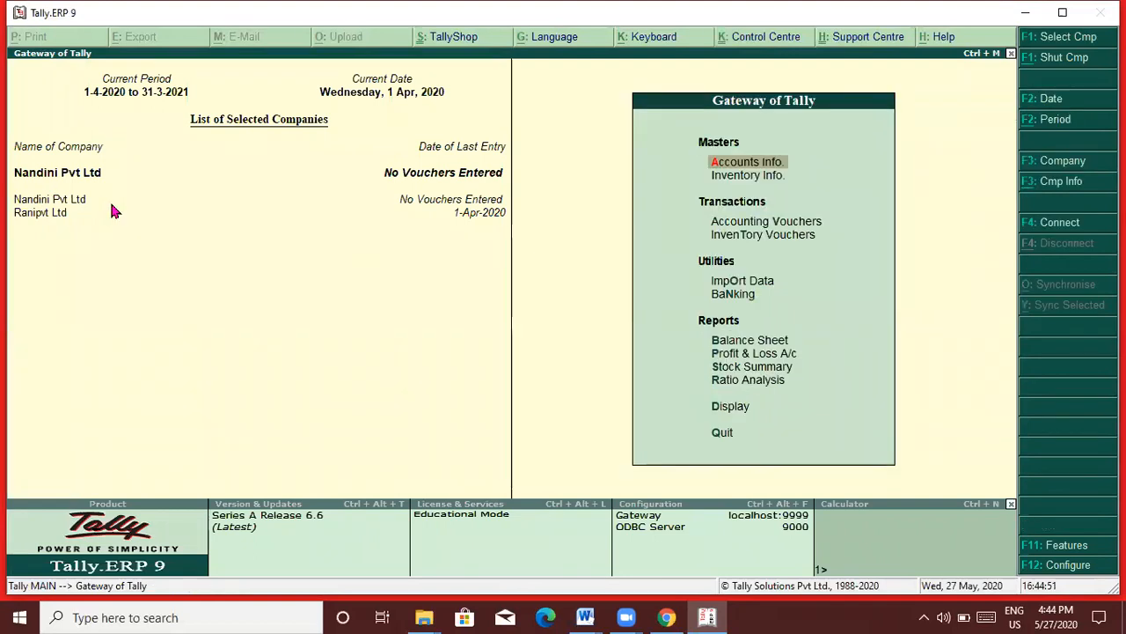
{"action": "key", "text": "Up"}
{"action": "key", "text": "Up"}
{"action": "key", "text": "Up"}
{"action": "key", "text": "Up"}
{"action": "key", "text": "Up"}
{"action": "key", "text": "Up"}
{"action": "key", "text": "Up"}
{"action": "key", "text": "Up"}
{"action": "key", "text": "Up"}
{"action": "key", "text": "Up"}
{"action": "key", "text": "Up"}
{"action": "key", "text": "Up"}
{"action": "key", "text": "Return"}
{"action": "key", "text": "Down"}
{"action": "key", "text": "Return"}
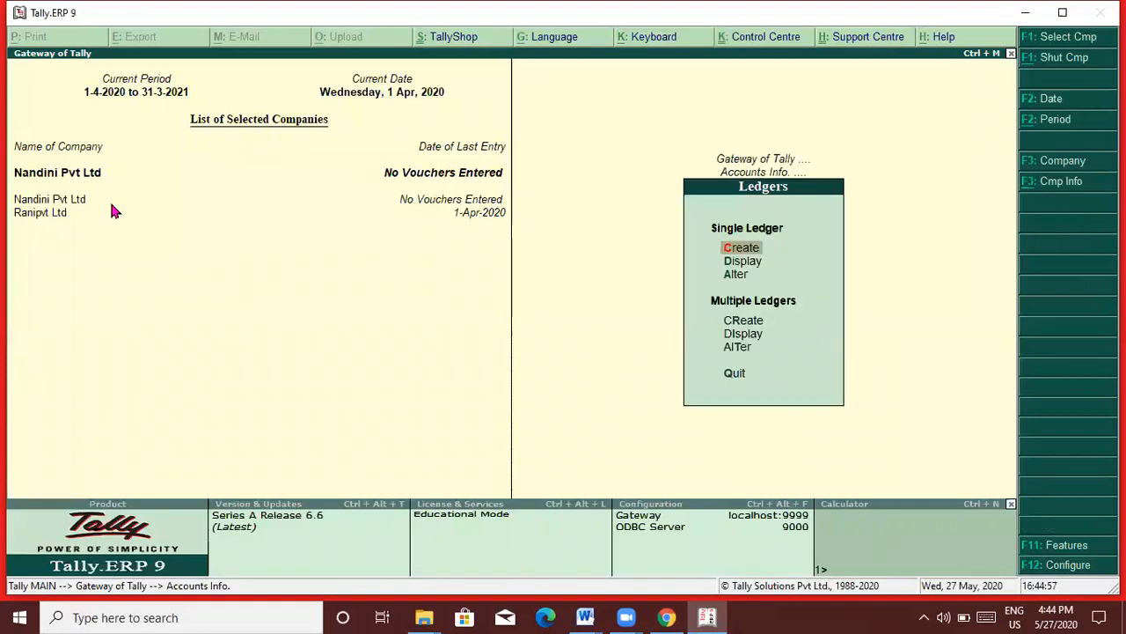
{"action": "key", "text": "Return"}
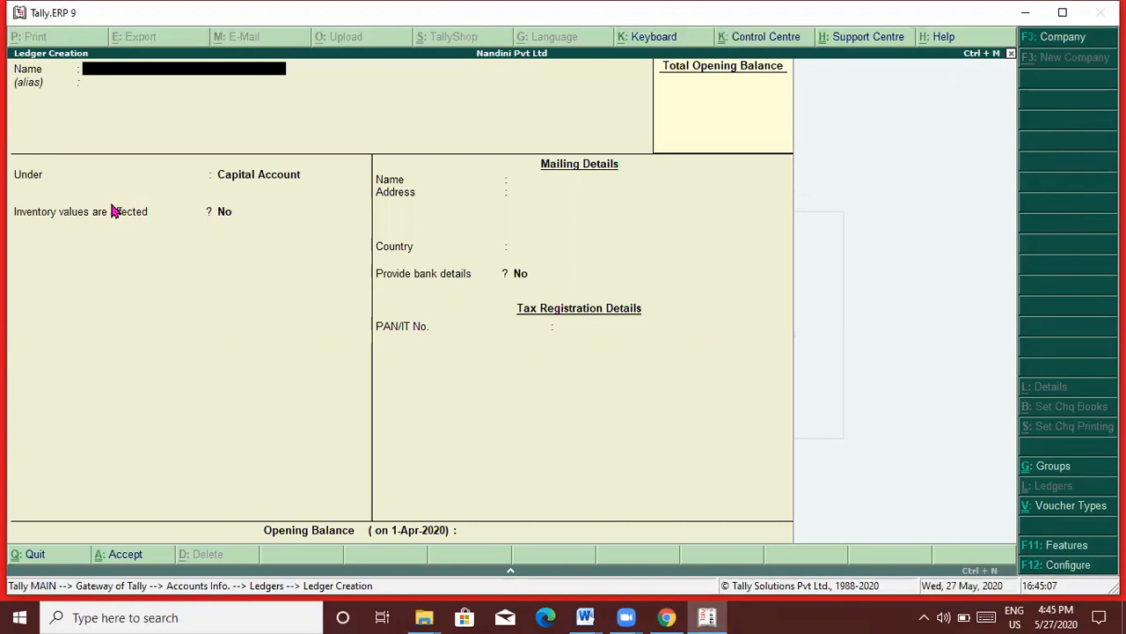
{"action": "key", "text": "alt+Tab"}
{"action": "key", "text": "alt+Tab"}
{"action": "key", "text": "alt+Tab"}
{"action": "key", "text": "alt+Tab"}
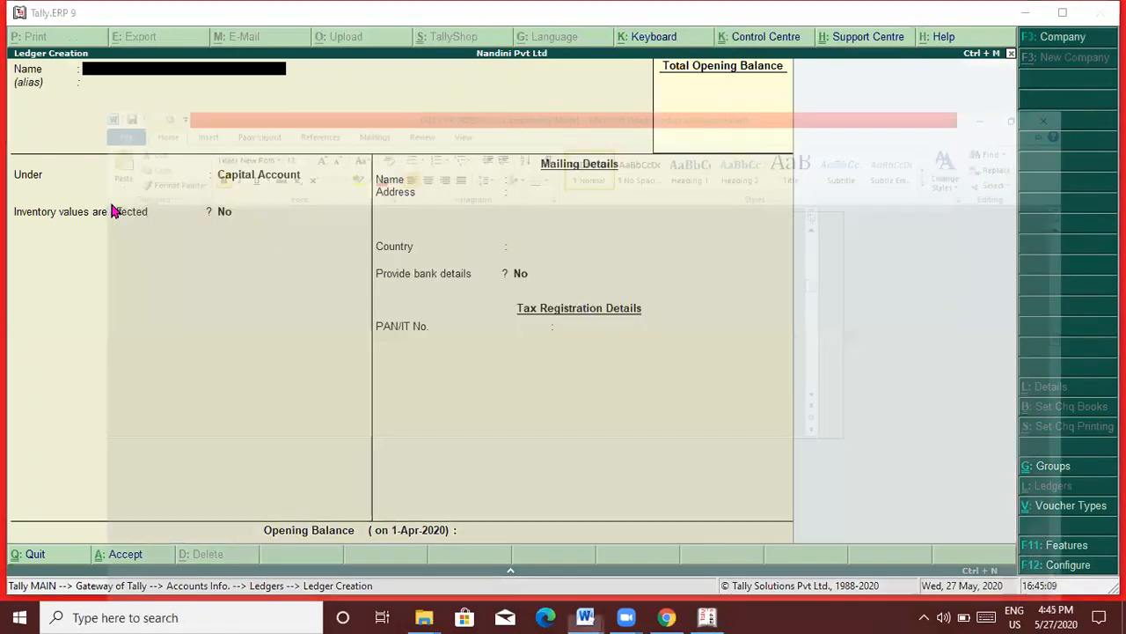
Step: Review Problem 2's transactions in Document1, then return to Tally's ledger creation screen
{"action": "key", "text": "Up"}
{"action": "key", "text": "Up"}
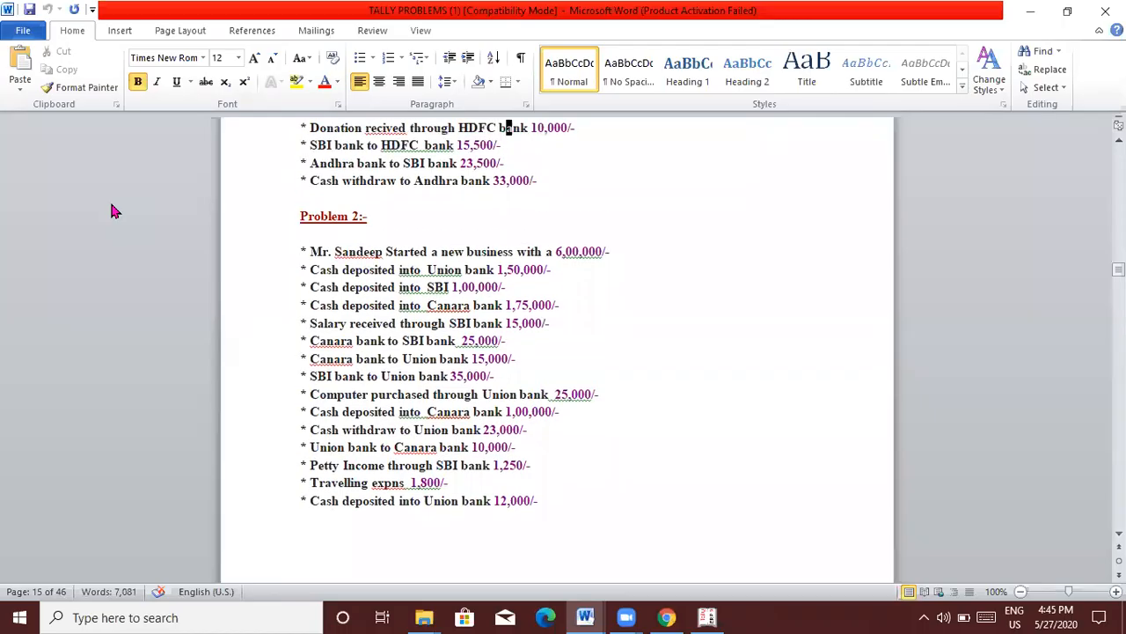
{"action": "key", "text": "Up"}
{"action": "key", "text": "Up"}
{"action": "key", "text": "Up"}
{"action": "key", "text": "Up"}
{"action": "key", "text": "Up"}
{"action": "key", "text": "Up"}
{"action": "key", "text": "Up"}
{"action": "key", "text": "Up"}
{"action": "key", "text": "Up"}
{"action": "key", "text": "Up"}
{"action": "key", "text": "Up"}
{"action": "key", "text": "Up"}
{"action": "key", "text": "Up"}
{"action": "key", "text": "Up"}
{"action": "key", "text": "Up"}
{"action": "key", "text": "Up"}
{"action": "key", "text": "Up"}
{"action": "key", "text": "Up"}
{"action": "key", "text": "Up"}
{"action": "key", "text": "Up"}
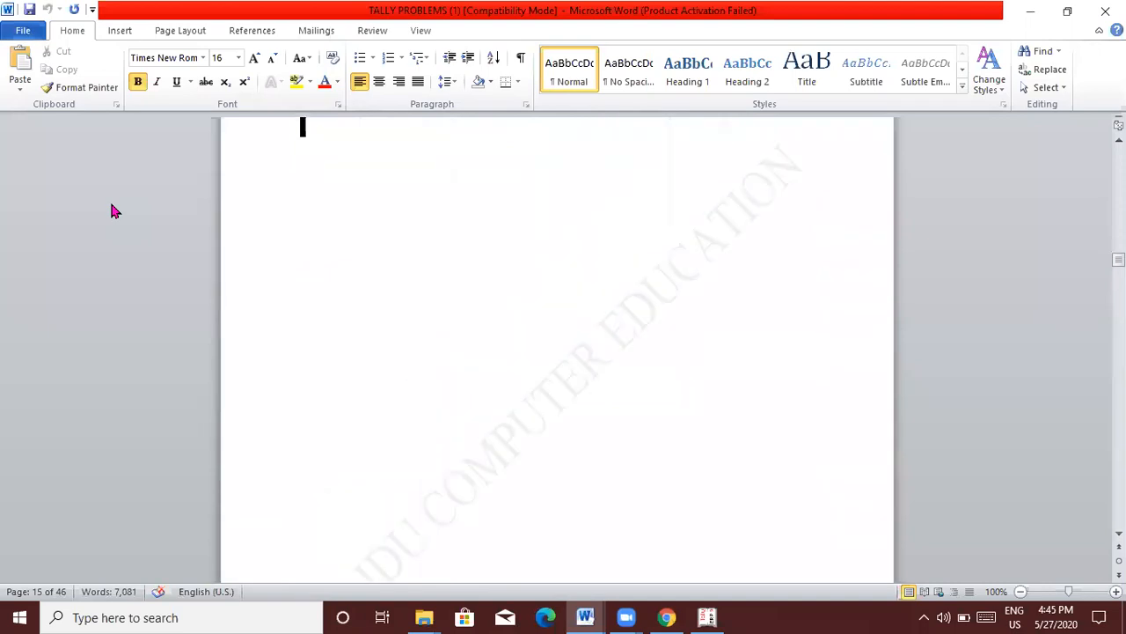
{"action": "key", "text": "alt+Tab"}
{"action": "key", "text": "alt+Tab"}
{"action": "key", "text": "alt+Tab"}
{"action": "key", "text": "alt+Tab"}
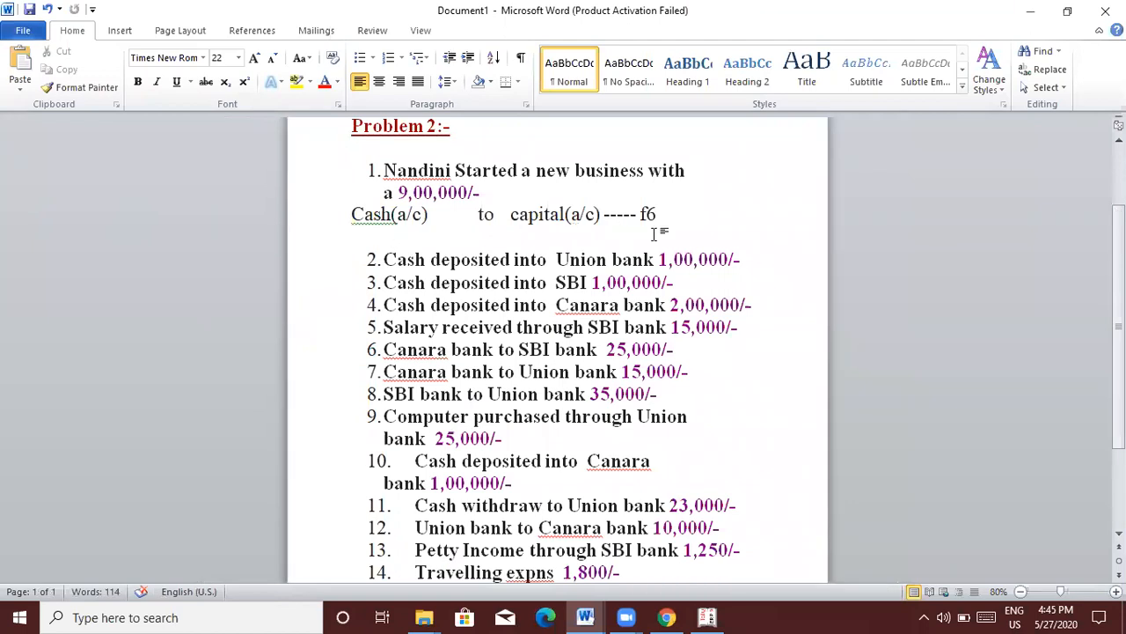
{"action": "key", "text": "alt+Tab"}
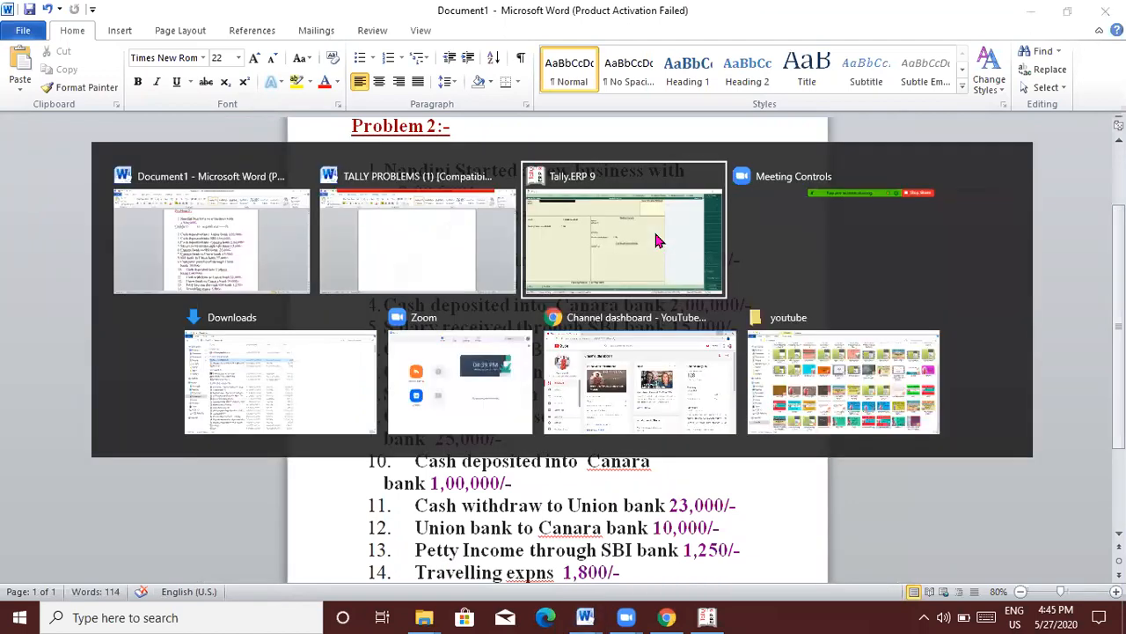
{"action": "key", "text": "Tab"}
{"action": "key", "text": "Tab"}
{"action": "key", "text": "Tab"}
{"action": "key", "text": "Tab"}
{"action": "key", "text": "Tab"}
{"action": "key", "text": "Tab"}
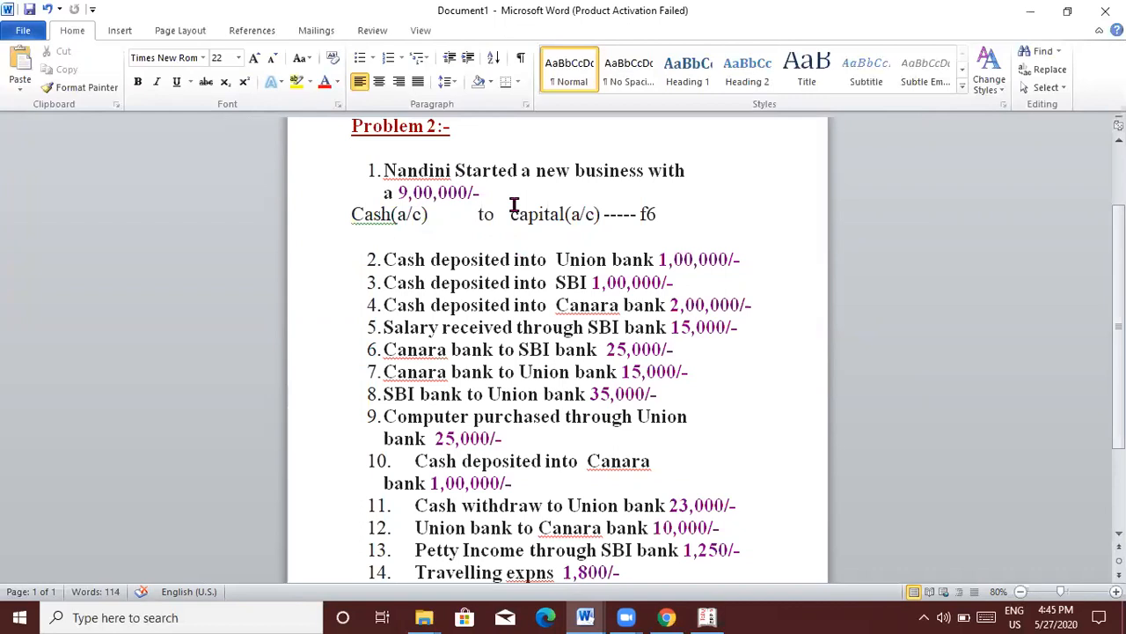
{"action": "key", "text": "alt+Tab"}
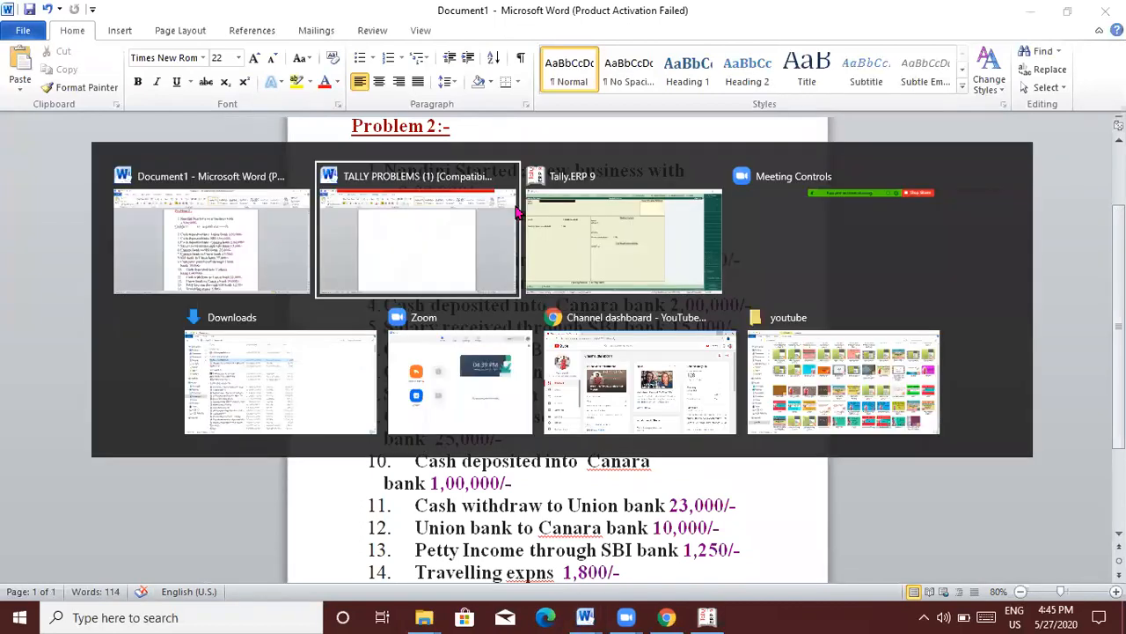
{"action": "key", "text": "alt+Tab"}
Step: Create and save a Capital ledger under the Capital Account group
{"action": "type", "text": "Capita"}
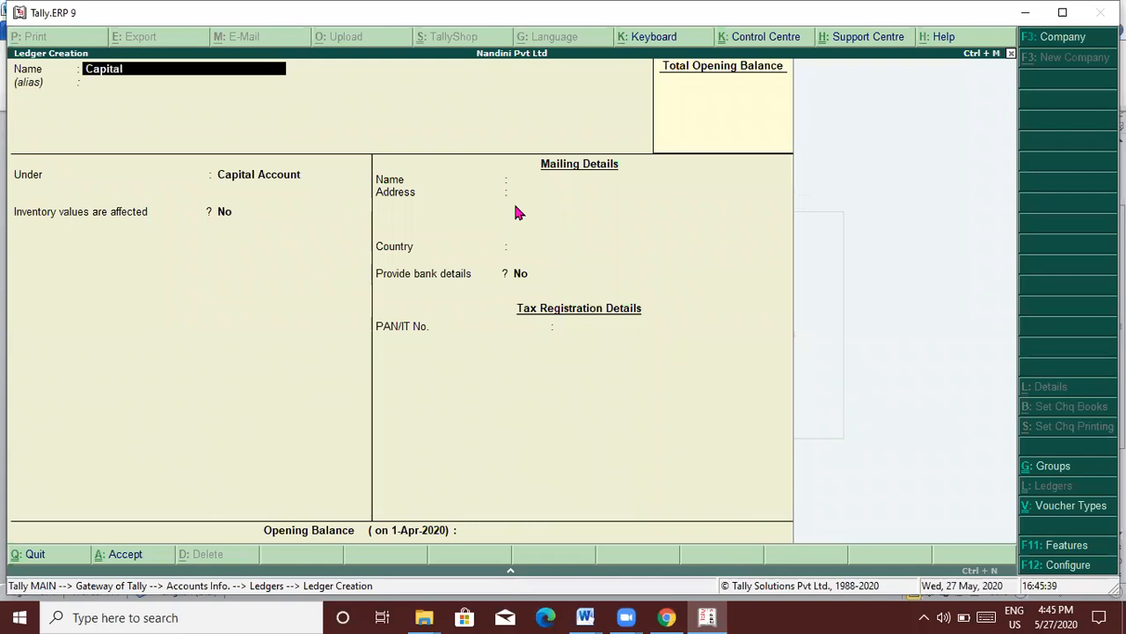
{"action": "key", "text": "Return"}
{"action": "key", "text": "Return"}
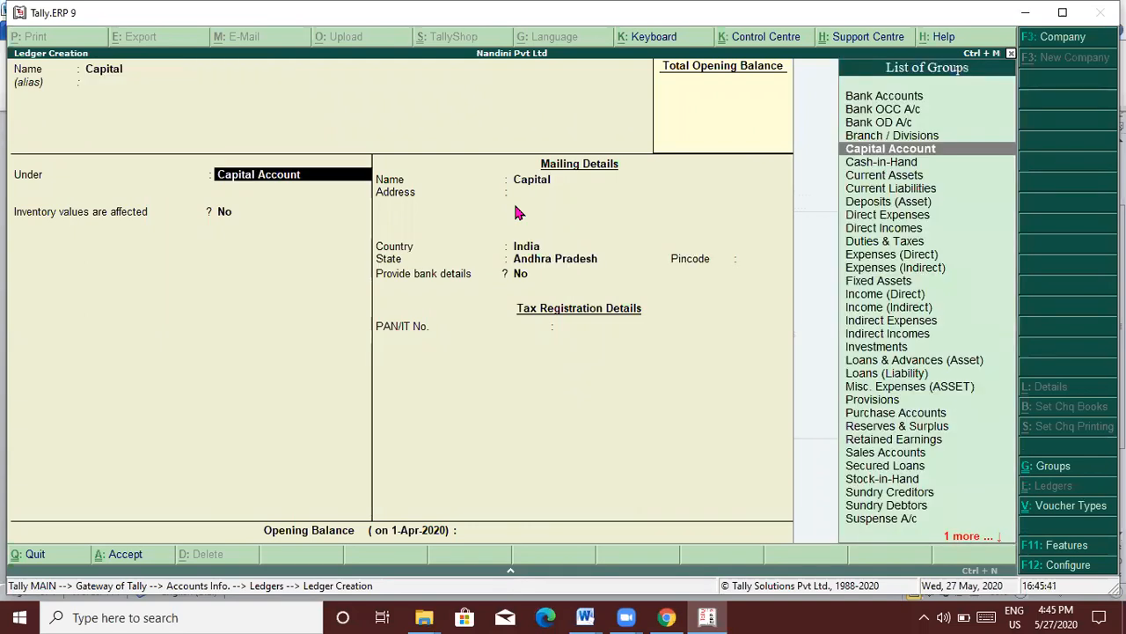
{"action": "key", "text": "Return"}
{"action": "key", "text": "Return"}
{"action": "key", "text": "Return"}
{"action": "key", "text": "Return"}
{"action": "key", "text": "Return"}
{"action": "key", "text": "Return"}
{"action": "key", "text": "Return"}
{"action": "key", "text": "Return"}
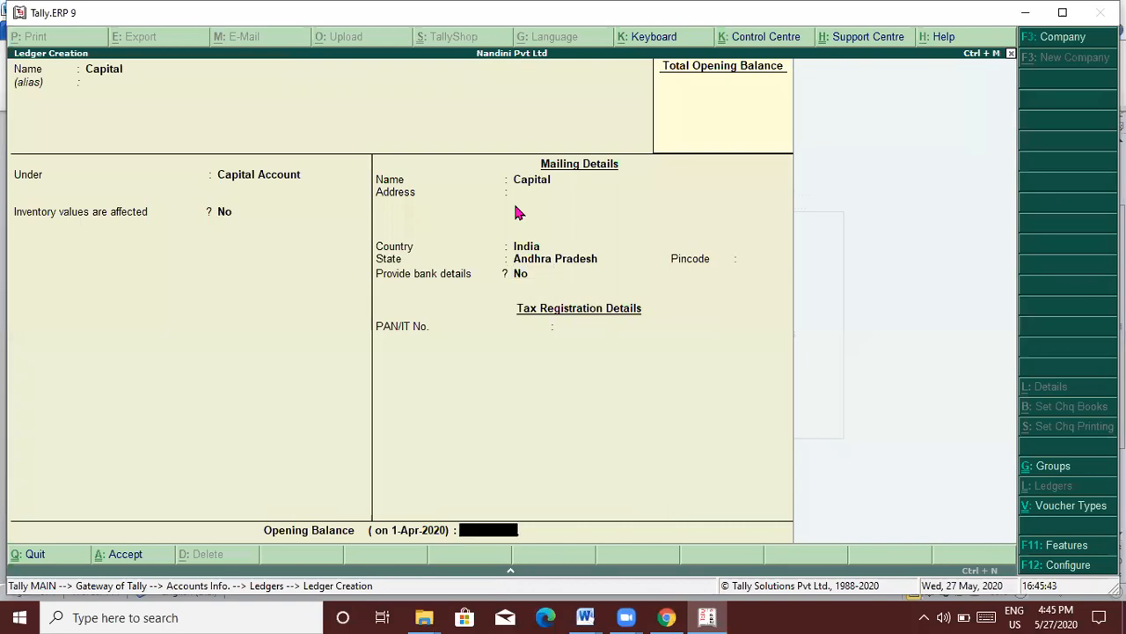
{"action": "key", "text": "Return"}
{"action": "key", "text": "Return"}
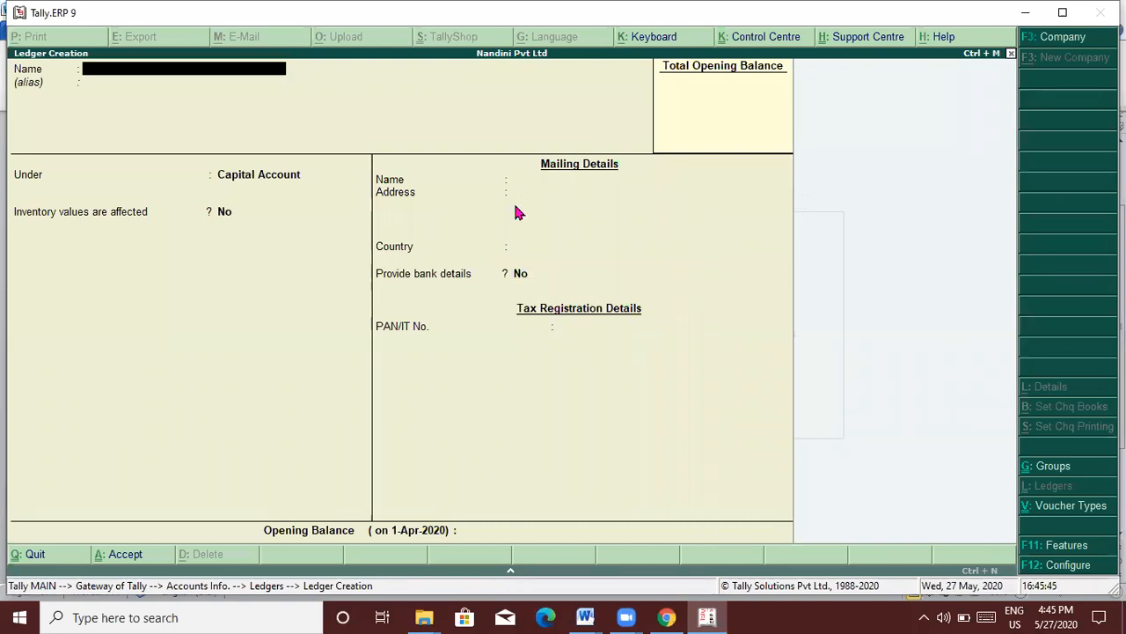
{"action": "key", "text": "Escape"}
{"action": "key", "text": "Return"}
{"action": "key", "text": "Escape"}
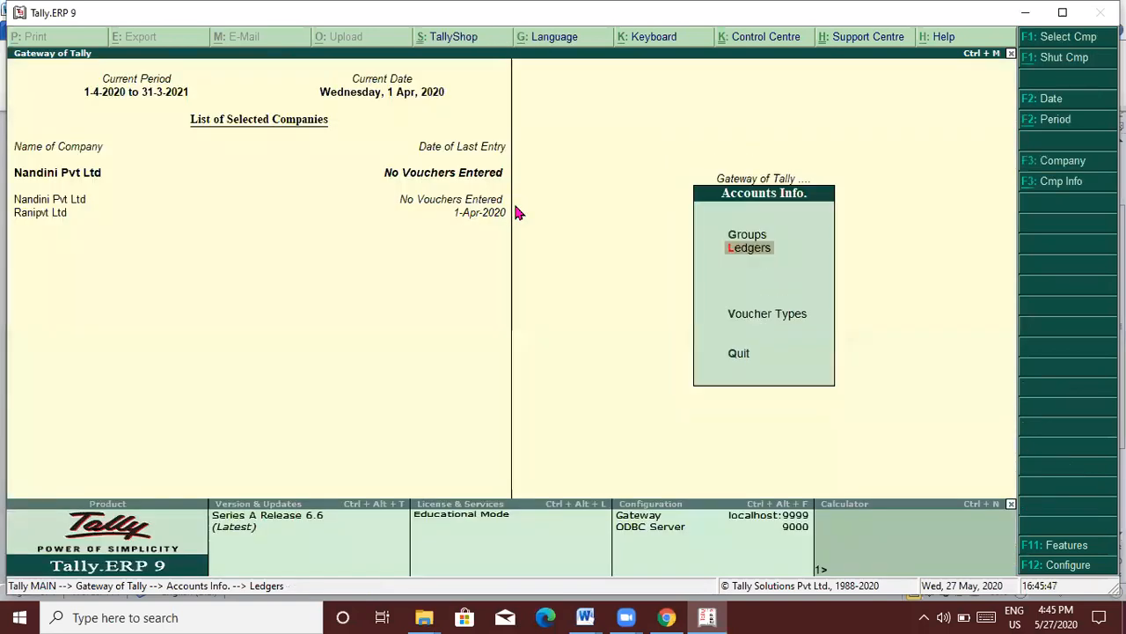
Step: Go back to the Gateway of Tally and open Accounting Vouchers
{"action": "key", "text": "Escape"}
{"action": "key", "text": "Down"}
{"action": "key", "text": "Down"}
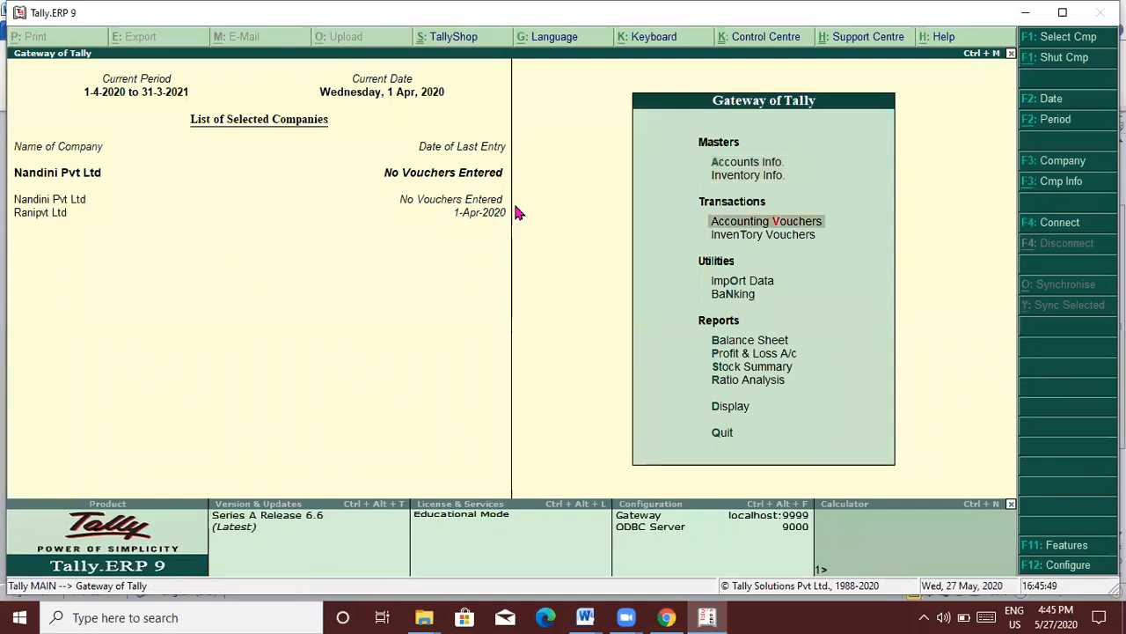
{"action": "key", "text": "Return"}
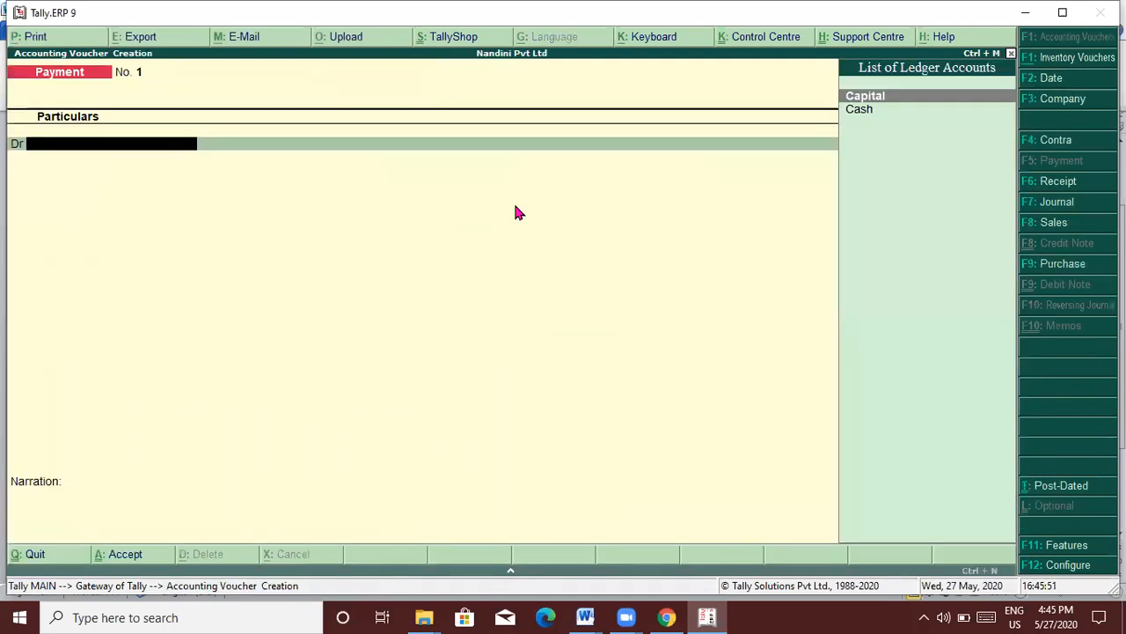
Step: Record Receipt voucher 1 crediting Capital 9,00,000 and debiting Cash, then switch to Word
{"action": "key", "text": "F6"}
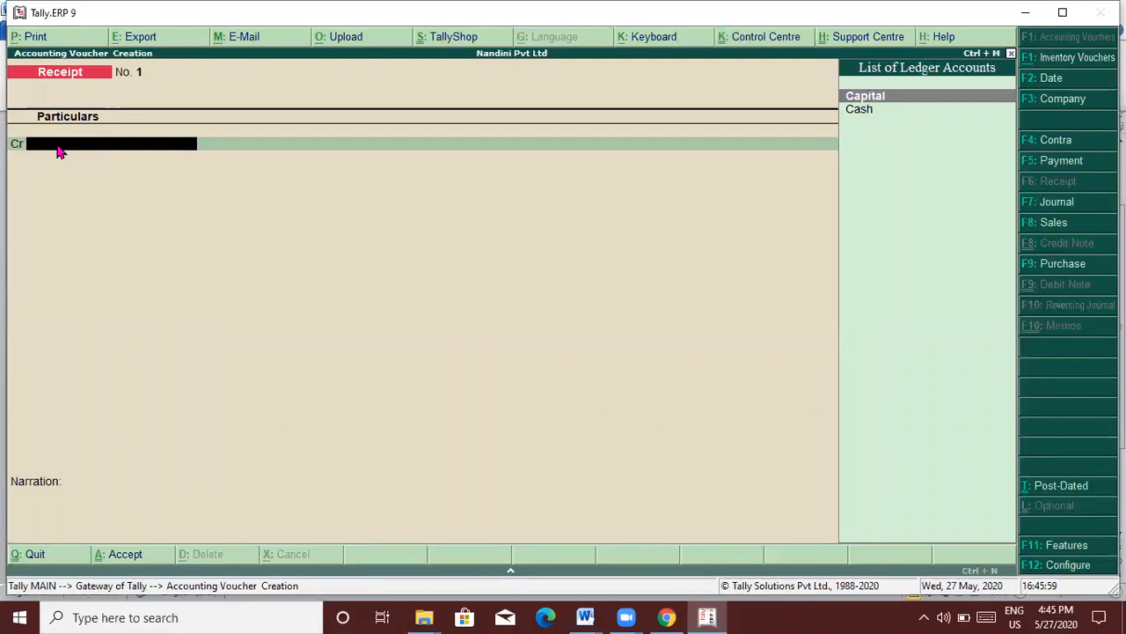
{"action": "type", "text": "Cap"}
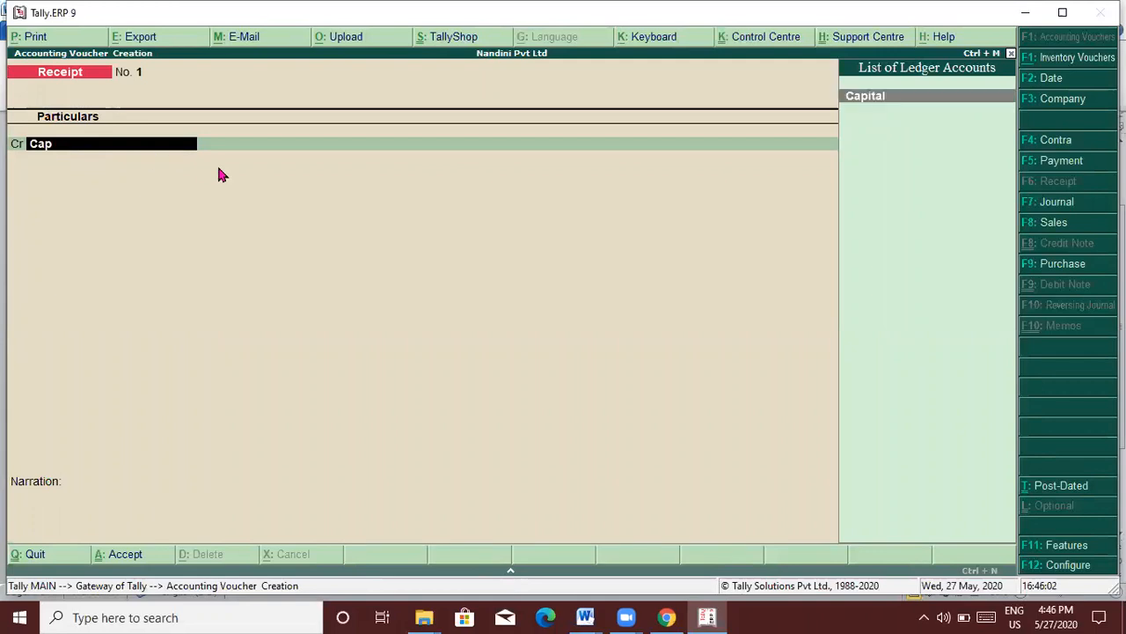
{"action": "key", "text": "Return"}
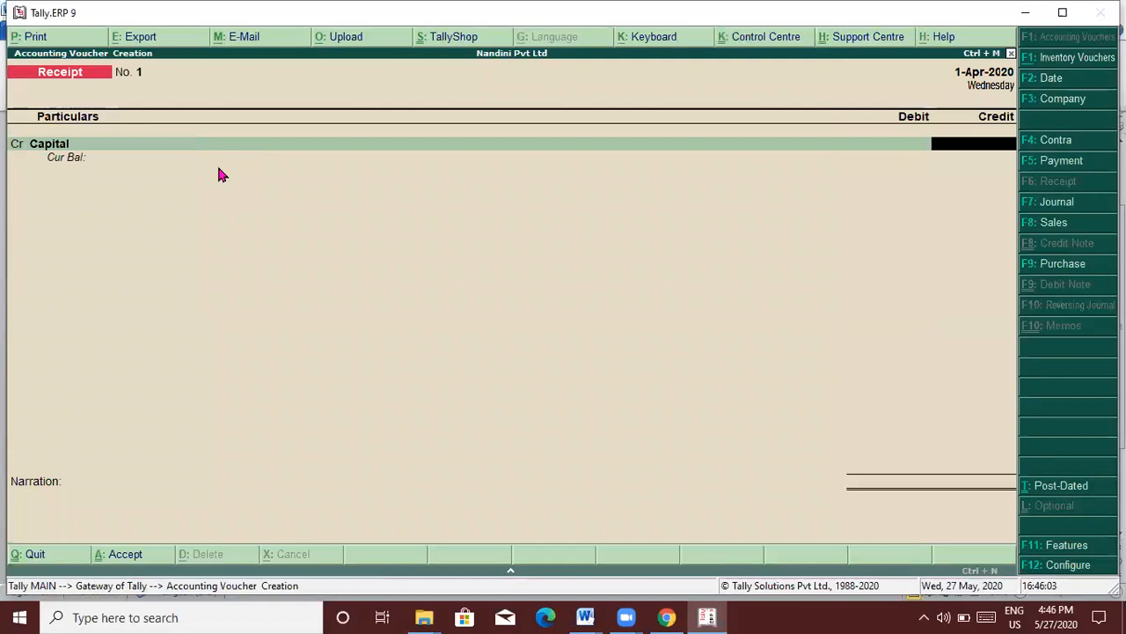
{"action": "type", "text": "9"}
{"action": "type", "text": "00000"}
{"action": "key", "text": "Return"}
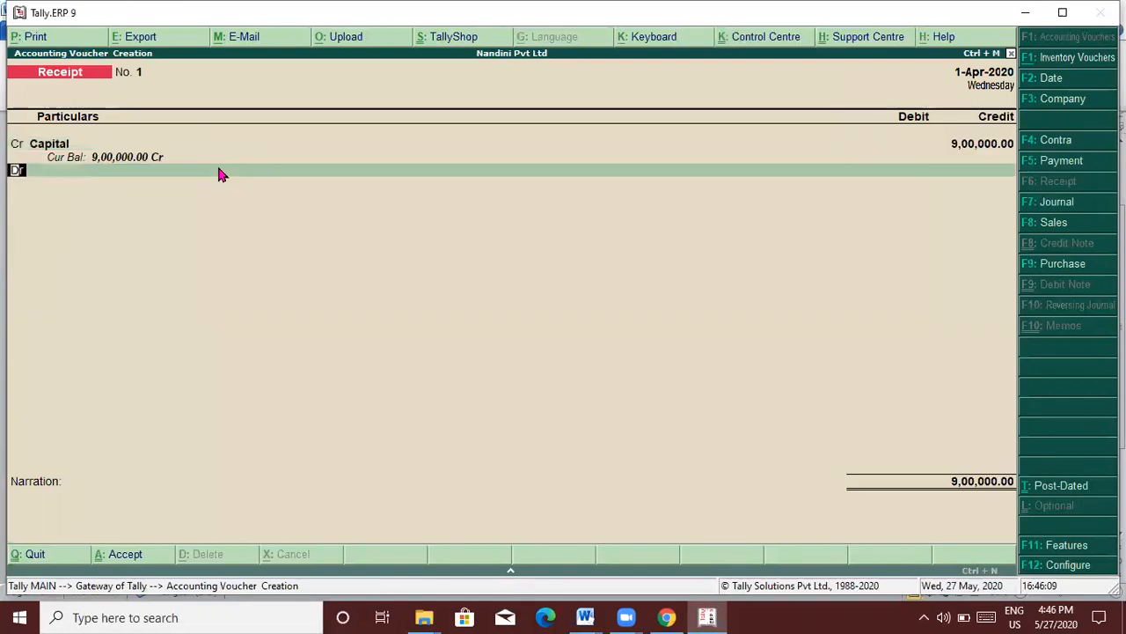
{"action": "key", "text": "Return"}
{"action": "type", "text": "Cash"}
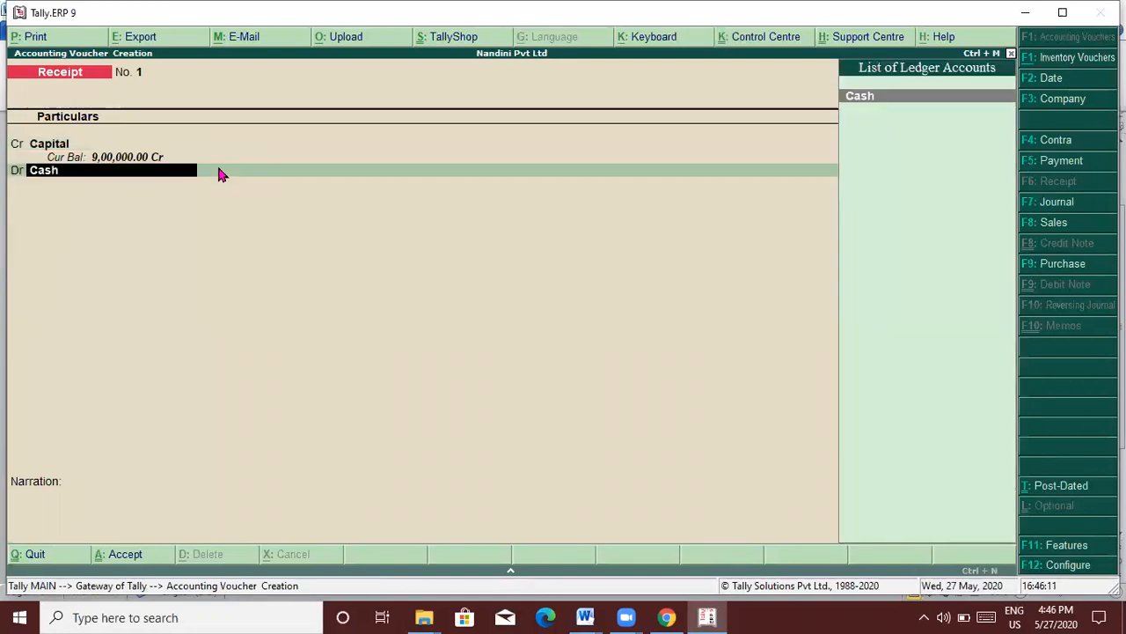
{"action": "key", "text": "Return"}
{"action": "key", "text": "Return"}
{"action": "key", "text": "Return"}
{"action": "key", "text": "Return"}
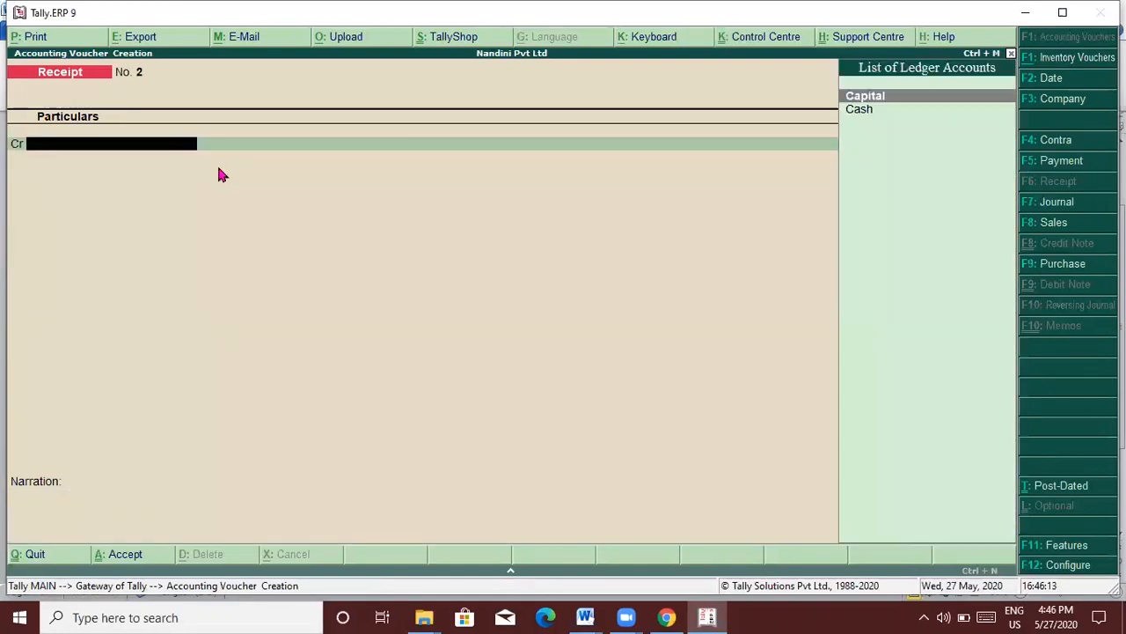
{"action": "key", "text": "alt+Tab"}
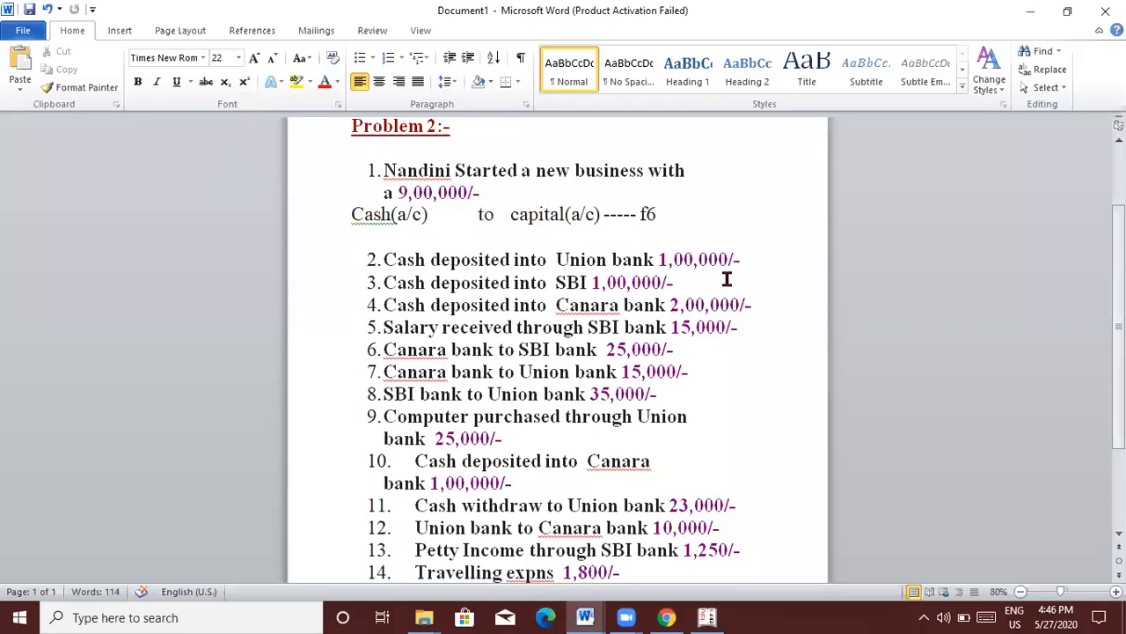
Step: Write 'union bank (a/c) to cash(a/c) ------ f4' on an unnumbered line below item 2
{"action": "left_click", "coordinate": [755, 257]}
{"action": "key", "text": "Return"}
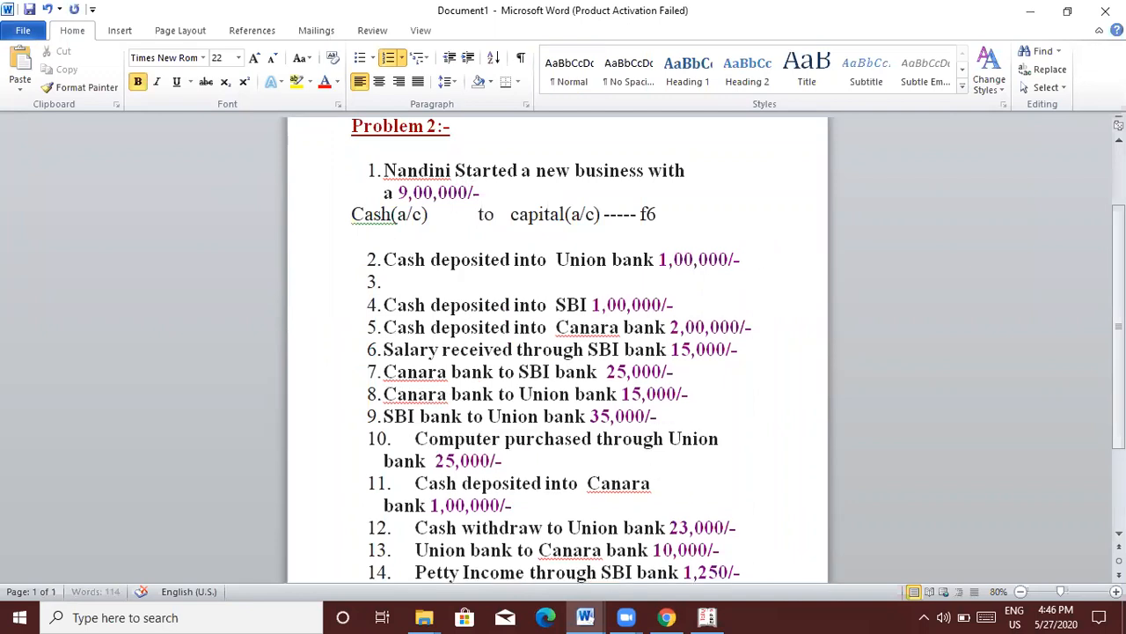
{"action": "key", "text": "Return"}
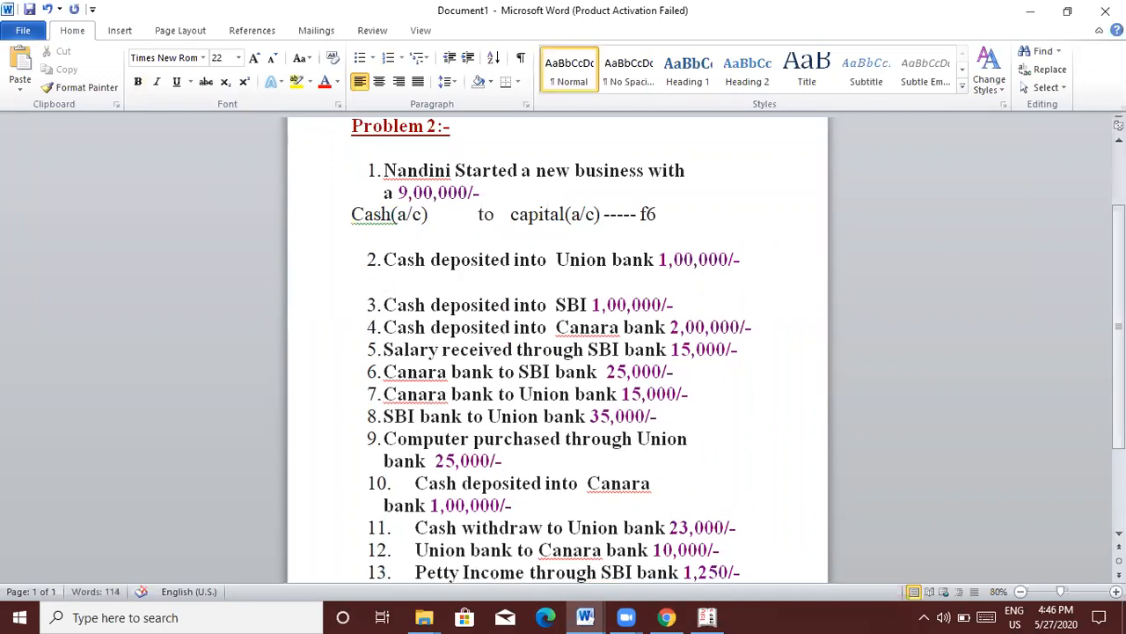
{"action": "type", "text": "union bank "}
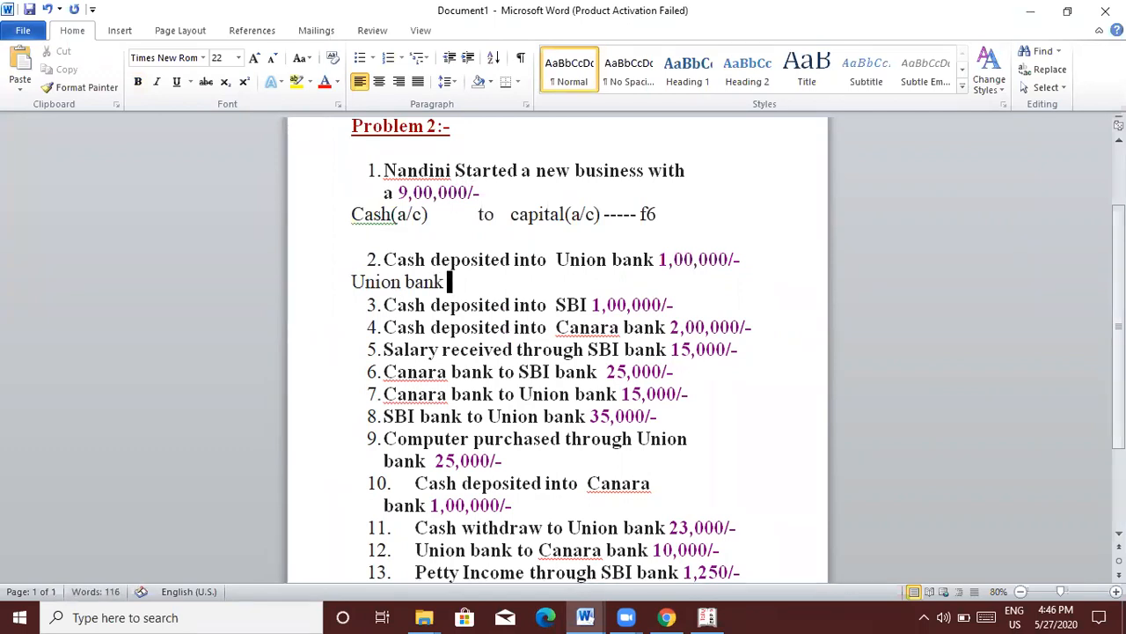
{"action": "type", "text": "(a/c)     to   cash"}
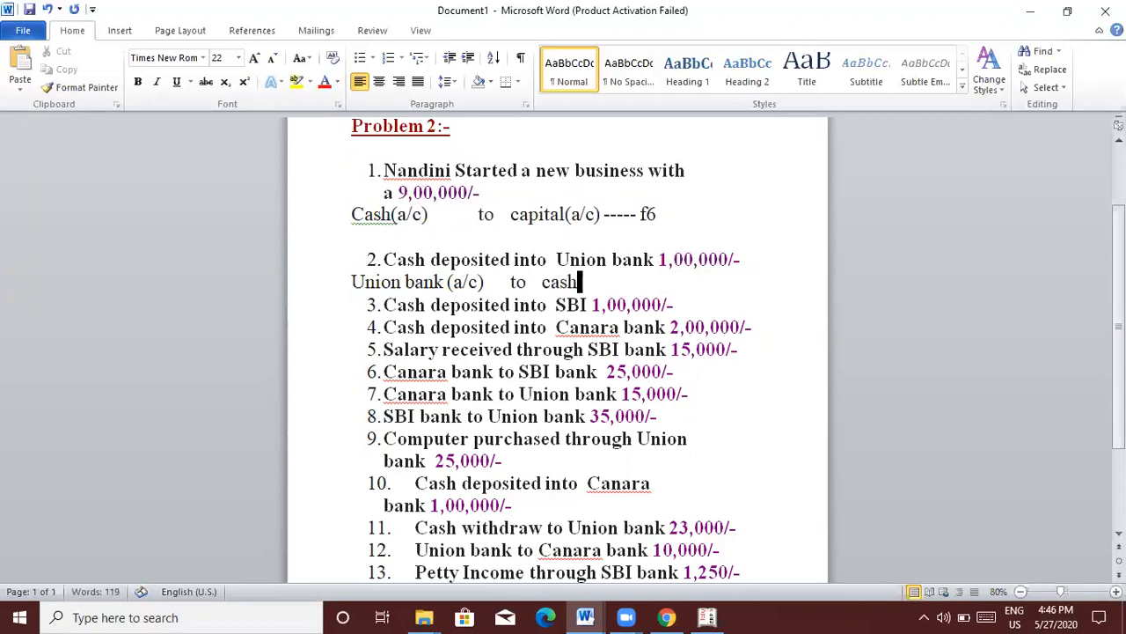
{"action": "type", "text": "(a/c) ------"}
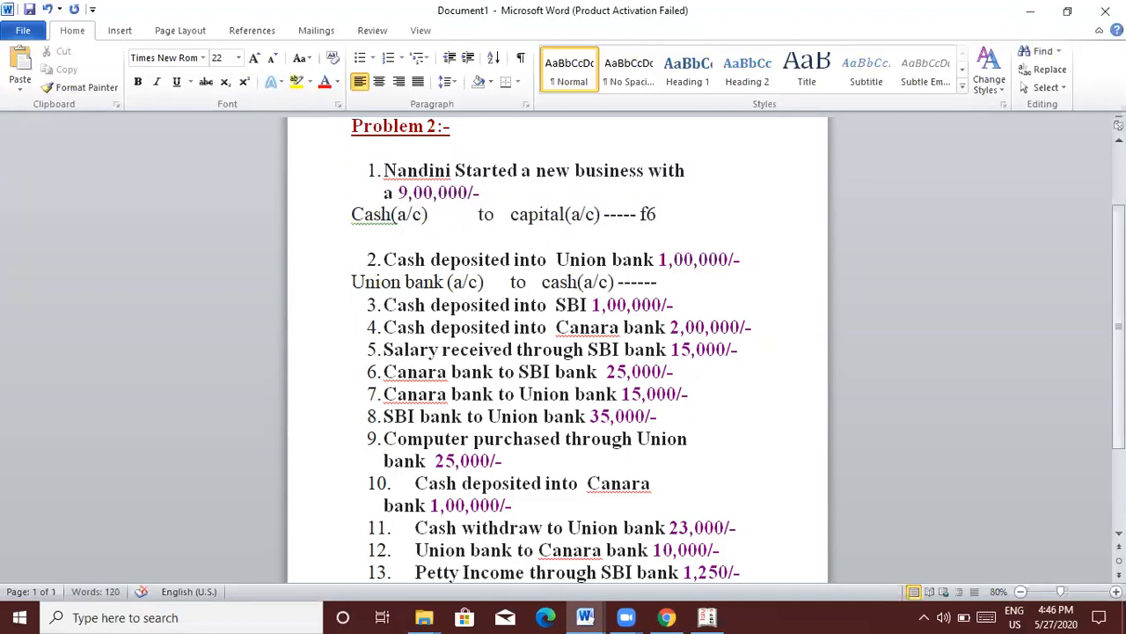
{"action": "type", "text": " f4"}
{"action": "key", "text": "Return"}
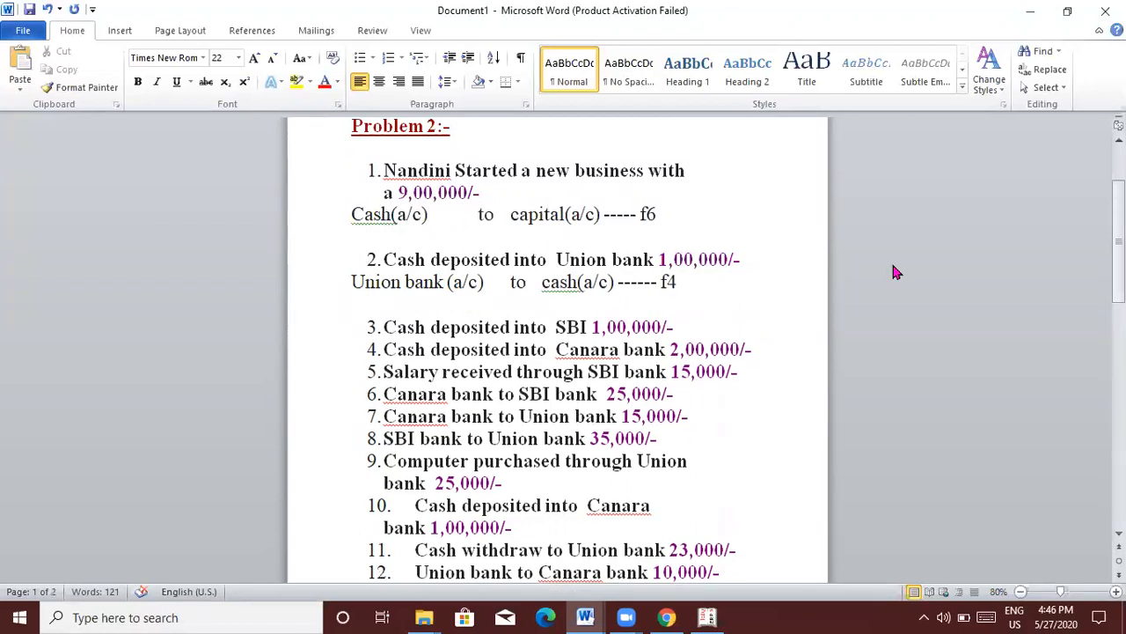
{"action": "left_click", "coordinate": [683, 284]}
Step: Write 'sbi(a/c) to cash(a/c)' on an unnumbered line below item 3
{"action": "left_click", "coordinate": [705, 325]}
{"action": "key", "text": "Return"}
{"action": "key", "text": "Return"}
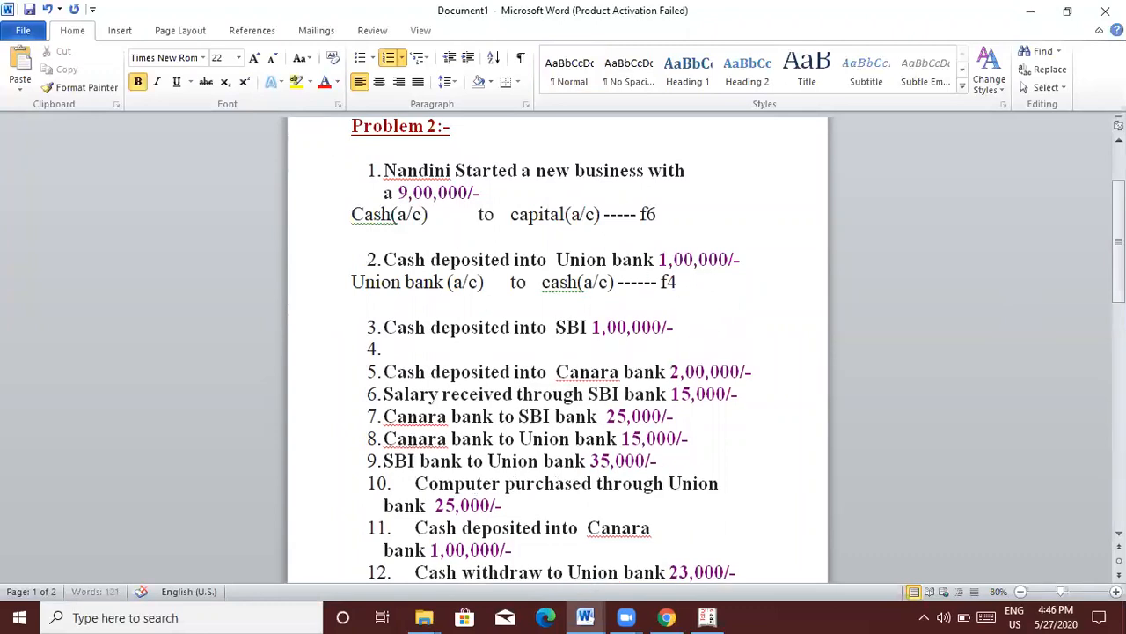
{"action": "type", "text": "sbi(a/c)"}
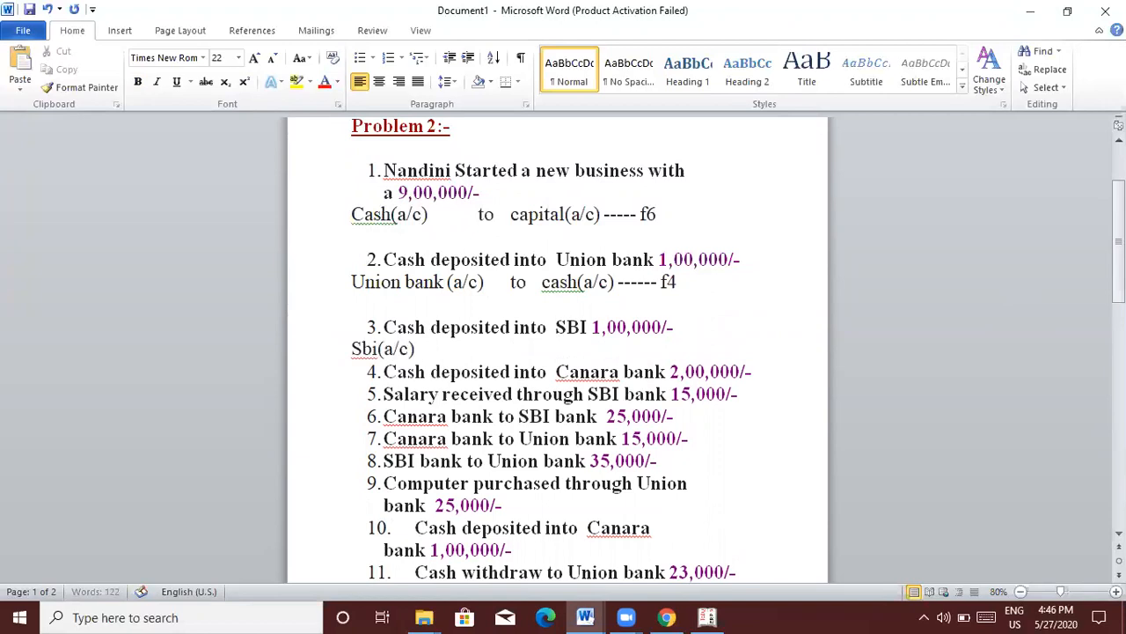
{"action": "key", "text": "Tab"}
{"action": "key", "text": "Tab"}
{"action": "type", "text": "to   cash(a/c)"}
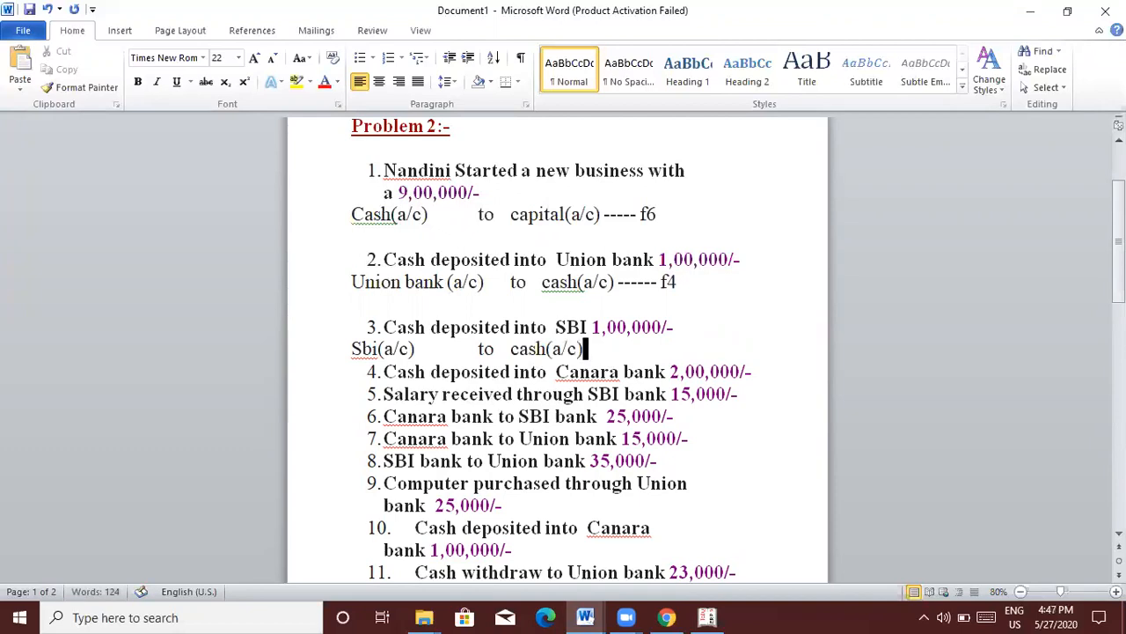
{"action": "key", "text": "Return"}
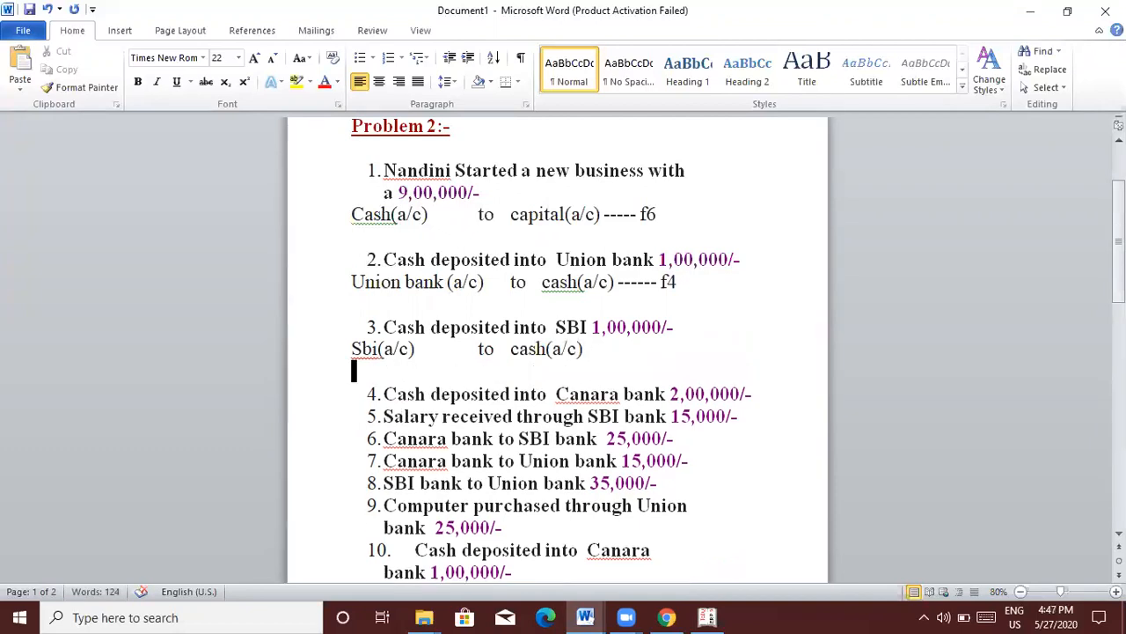
Step: Write 'canara bank(a/c) to cash(a/c) ----f4' below item 4, then return to Tally
{"action": "left_click", "coordinate": [771, 395]}
{"action": "key", "text": "Return"}
{"action": "key", "text": "Return"}
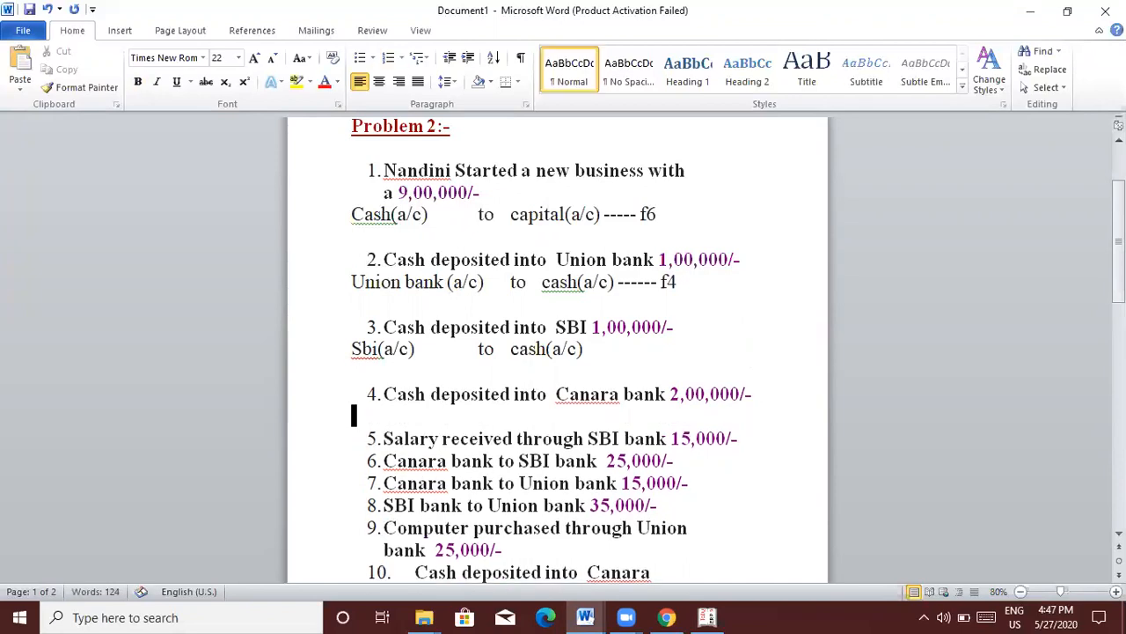
{"action": "key", "text": "Return"}
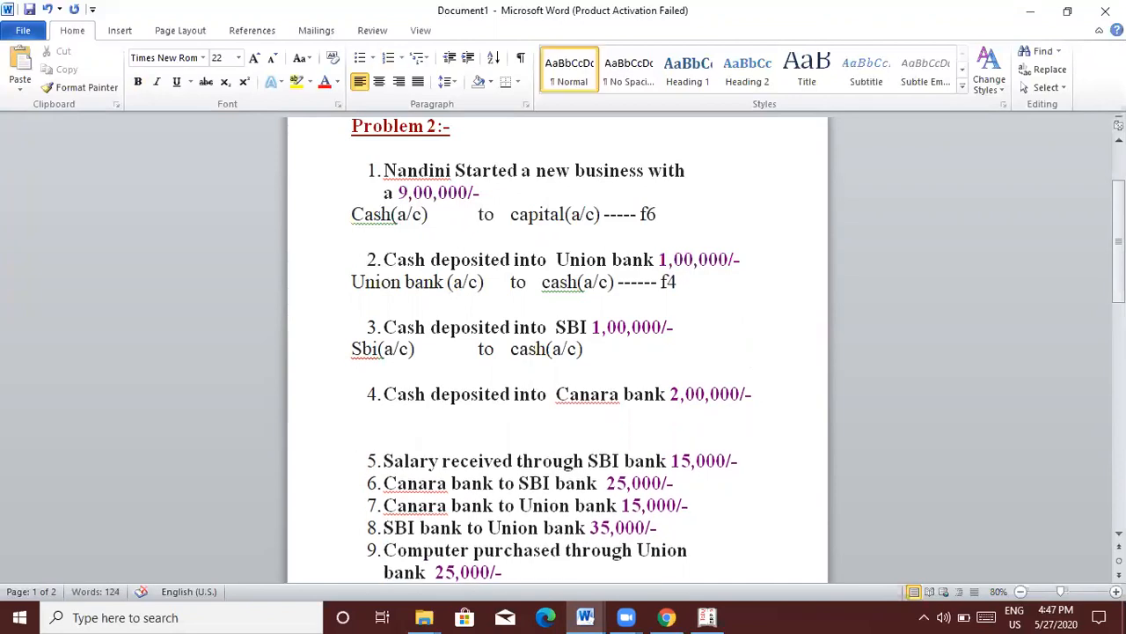
{"action": "type", "text": "canara bank(a/c)           "}
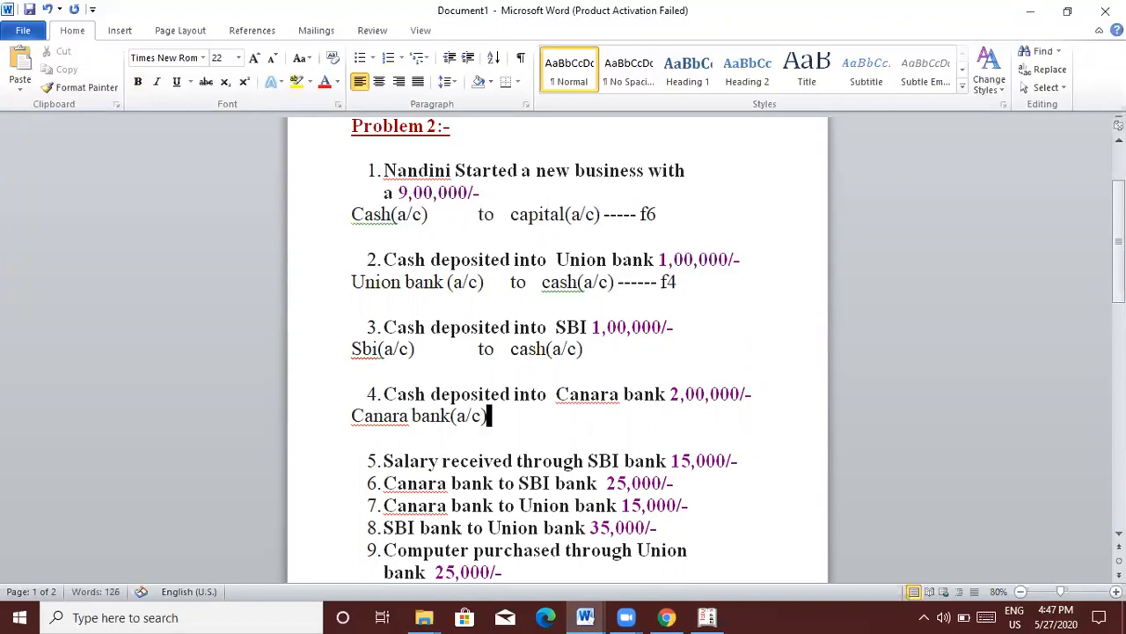
{"action": "type", "text": "to          cash"}
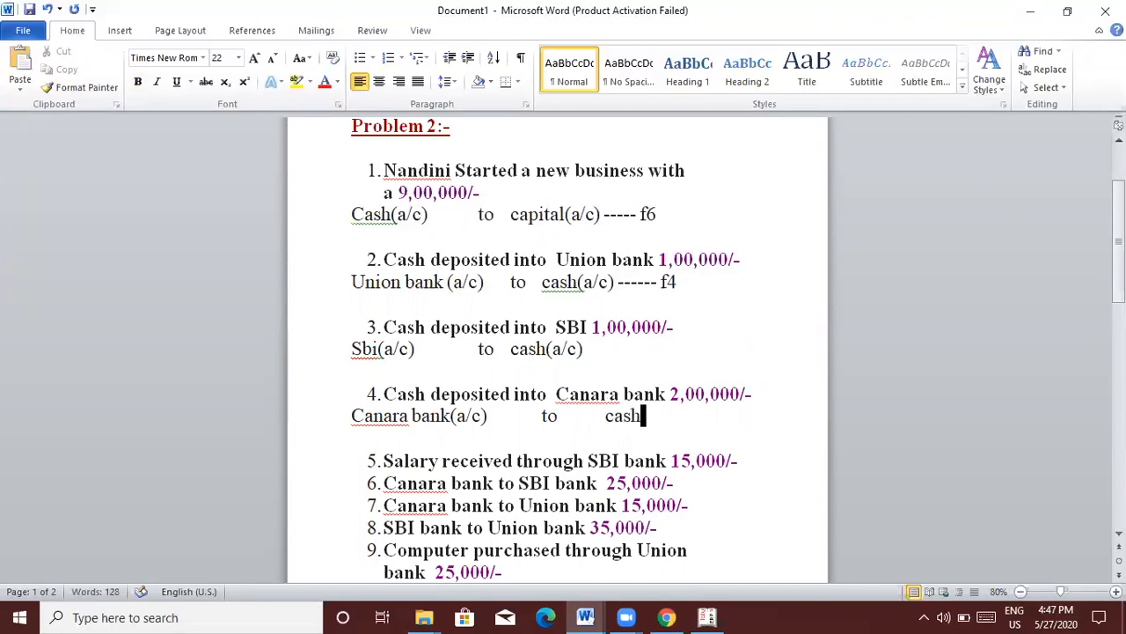
{"action": "type", "text": "(a/c)"}
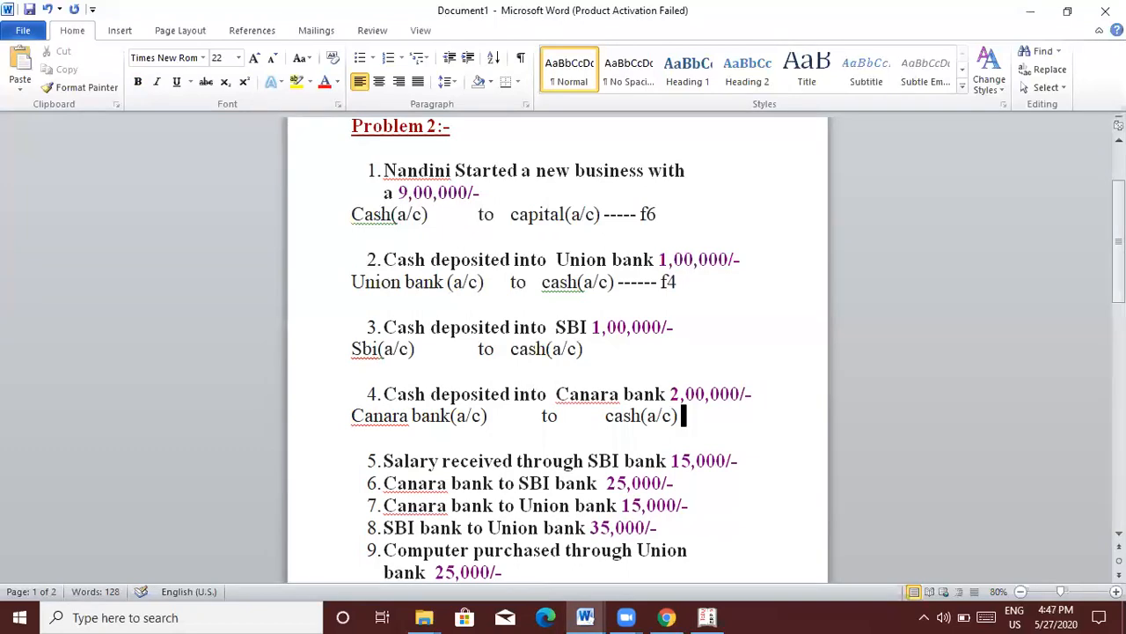
{"action": "type", "text": " ----f4"}
{"action": "key", "text": "alt+Tab"}
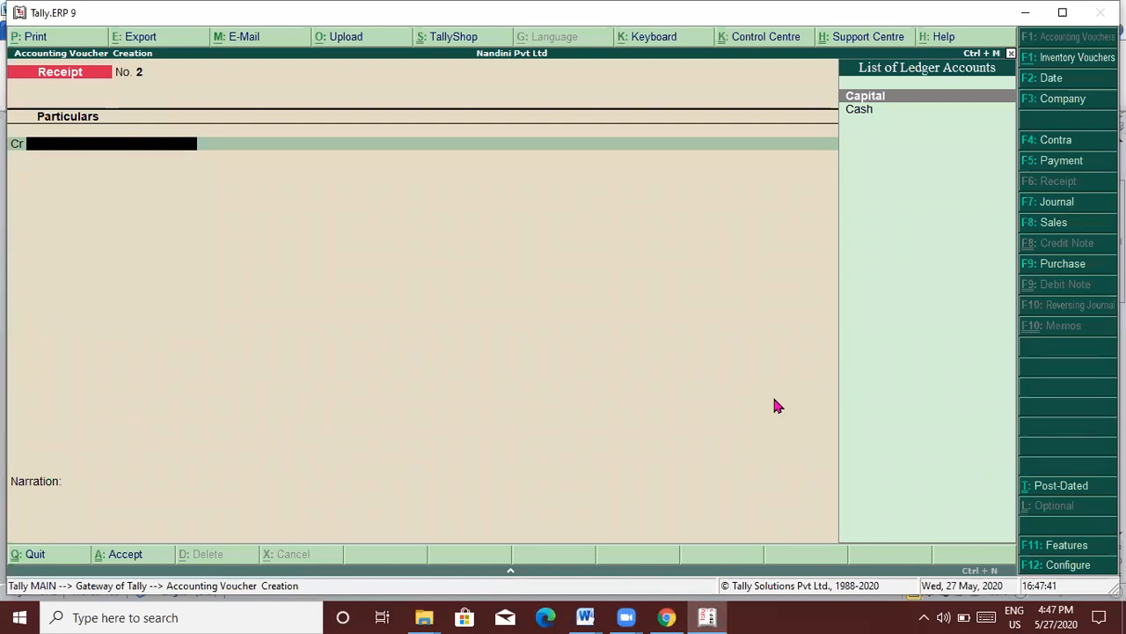
Step: Create a Union Bank ledger under Bank Accounts via Accounts Info > Ledgers
{"action": "key", "text": "Escape"}
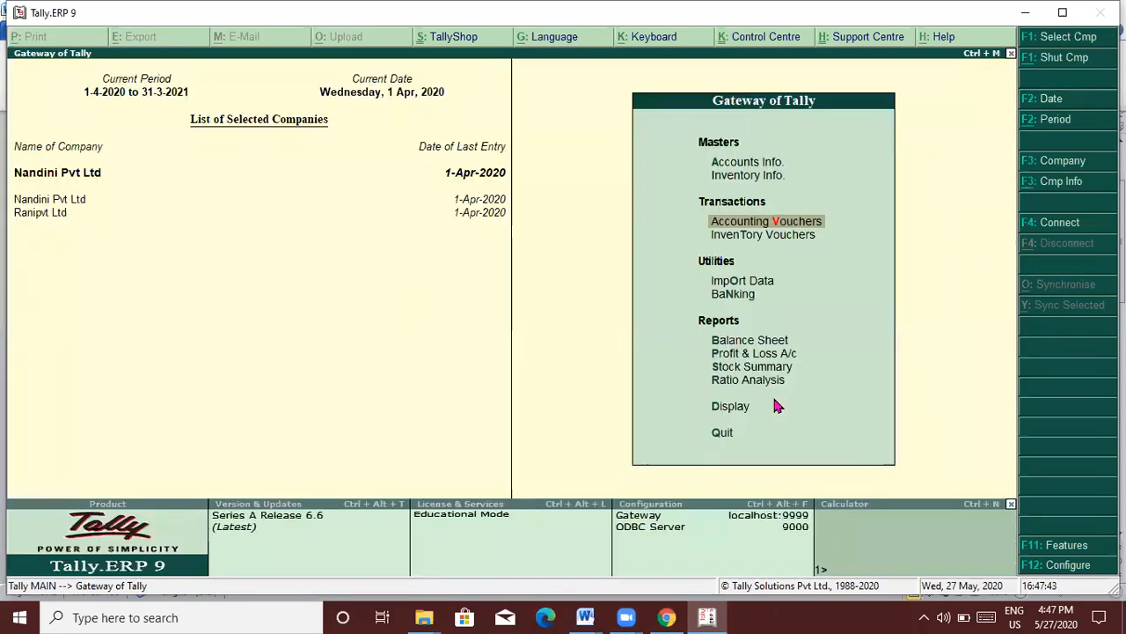
{"action": "key", "text": "Up"}
{"action": "key", "text": "Up"}
{"action": "key", "text": "Return"}
{"action": "key", "text": "Down"}
{"action": "key", "text": "Return"}
{"action": "key", "text": "Return"}
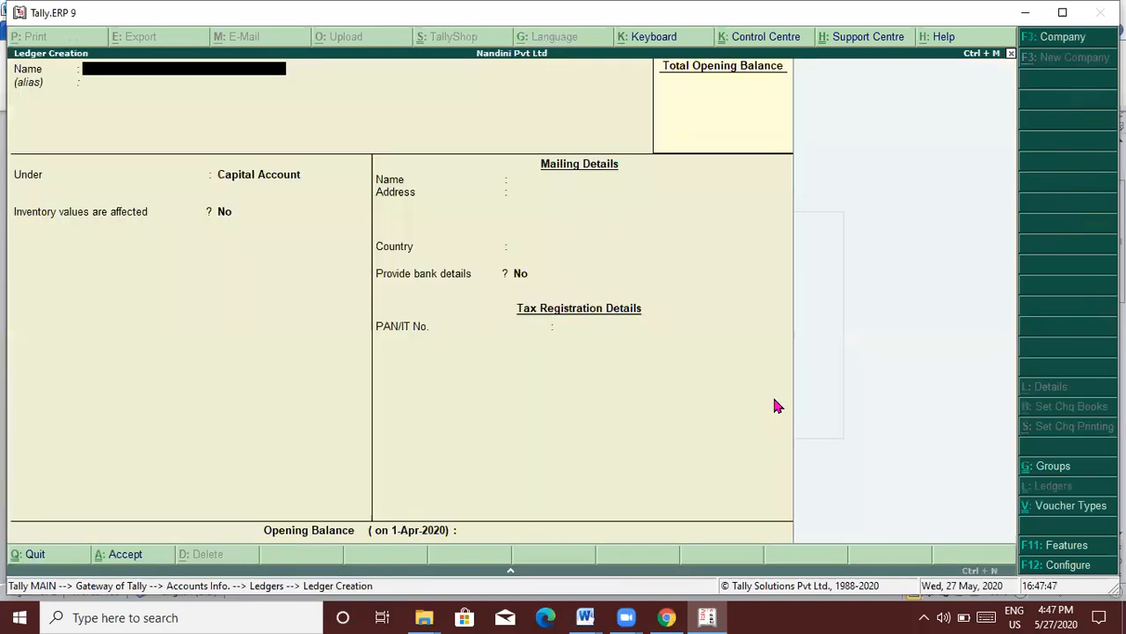
{"action": "type", "text": "Union Bank"}
{"action": "key", "text": "Return"}
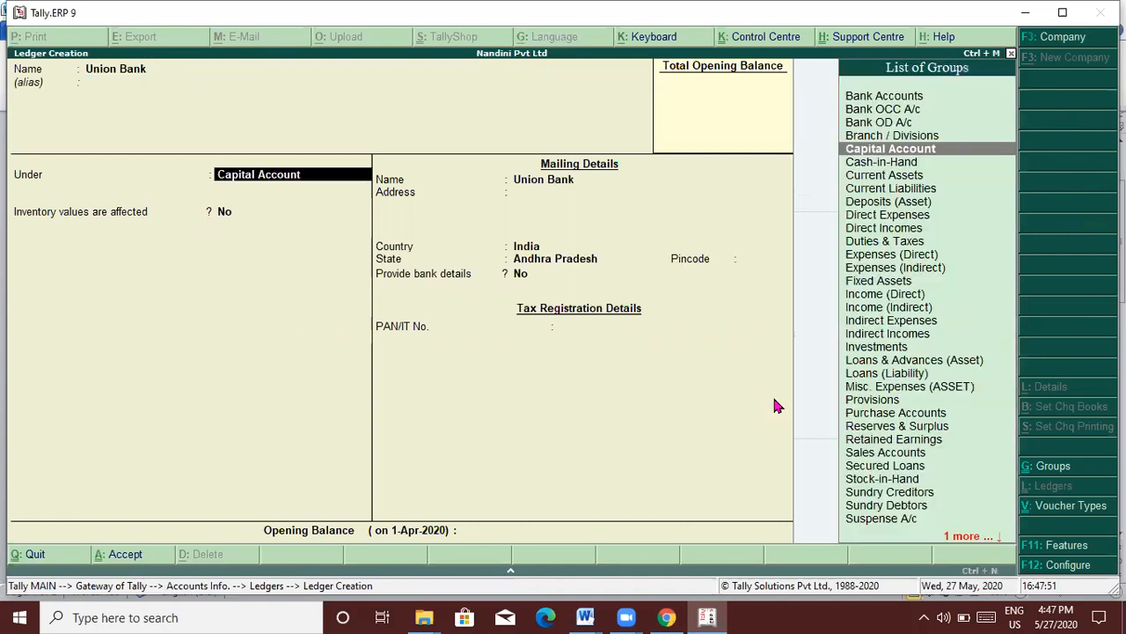
{"action": "type", "text": "Bank"}
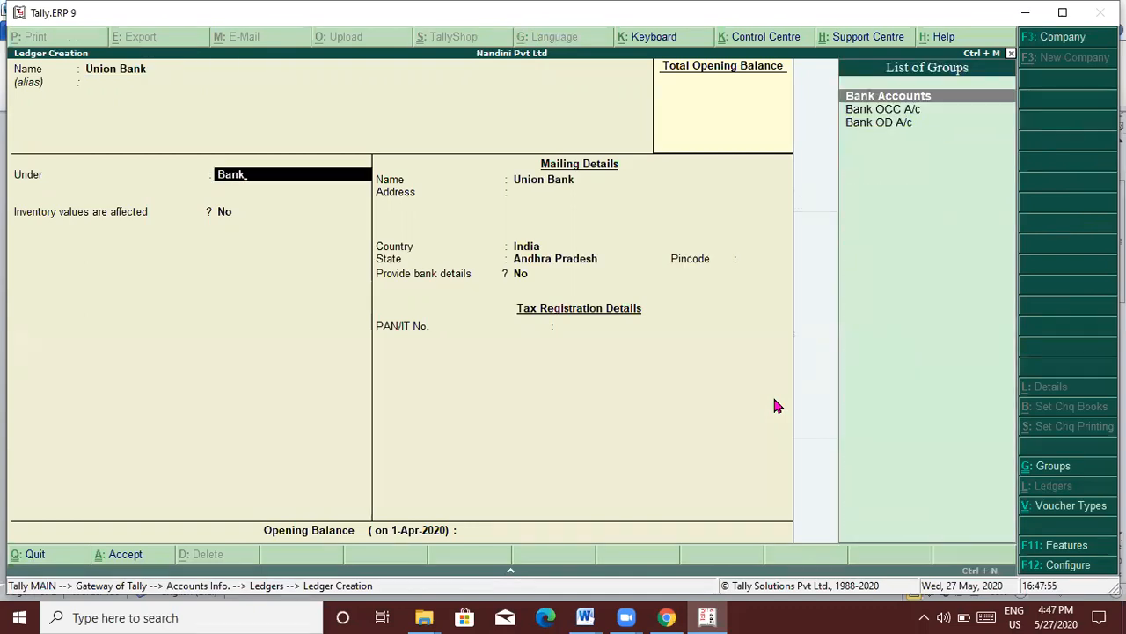
{"action": "key", "text": "Return"}
{"action": "key", "text": "Return"}
{"action": "key", "text": "Return"}
{"action": "key", "text": "Return"}
{"action": "key", "text": "Return"}
{"action": "key", "text": "Return"}
{"action": "key", "text": "Return"}
{"action": "key", "text": "Return"}
{"action": "key", "text": "Return"}
{"action": "key", "text": "Return"}
{"action": "key", "text": "Return"}
{"action": "key", "text": "Return"}
{"action": "key", "text": "Return"}
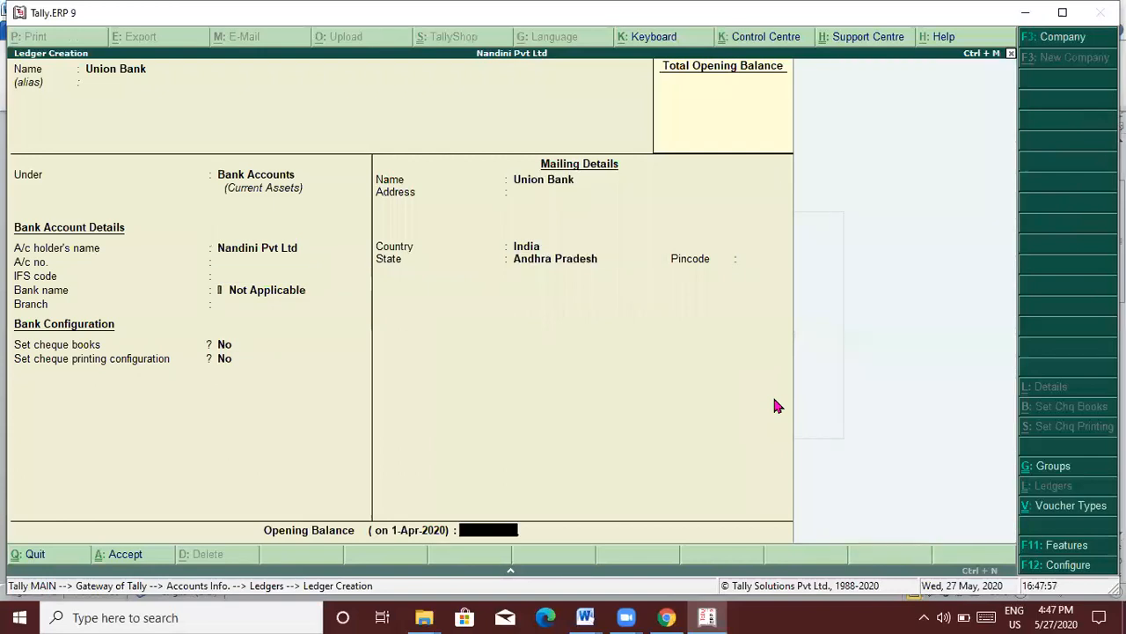
{"action": "key", "text": "Return"}
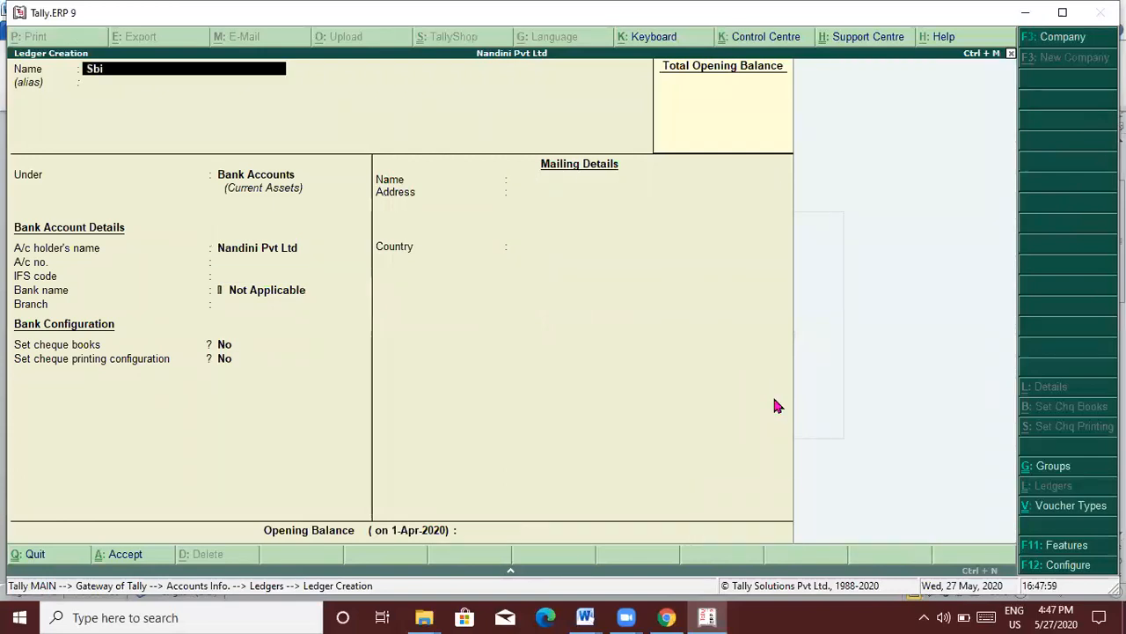
Step: Save the Sbi and Canara Bank ledgers under Bank Accounts, then switch to Word
{"action": "key", "text": "Return"}
{"action": "key", "text": "Return"}
{"action": "key", "text": "Return"}
{"action": "key", "text": "Return"}
{"action": "key", "text": "Return"}
{"action": "key", "text": "Return"}
{"action": "key", "text": "Return"}
{"action": "key", "text": "Return"}
{"action": "key", "text": "Return"}
{"action": "key", "text": "Return"}
{"action": "key", "text": "Return"}
{"action": "key", "text": "Return"}
{"action": "key", "text": "Return"}
{"action": "key", "text": "Return"}
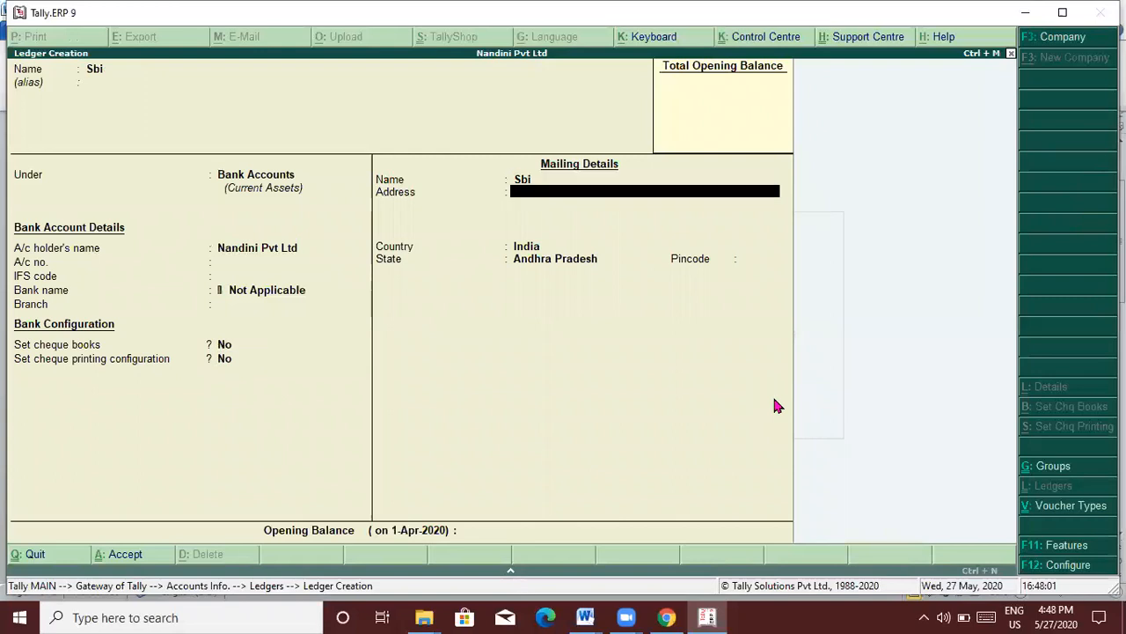
{"action": "key", "text": "Return"}
{"action": "key", "text": "Return"}
{"action": "key", "text": "Return"}
{"action": "type", "text": "Ca"}
{"action": "key", "text": "BackSpace"}
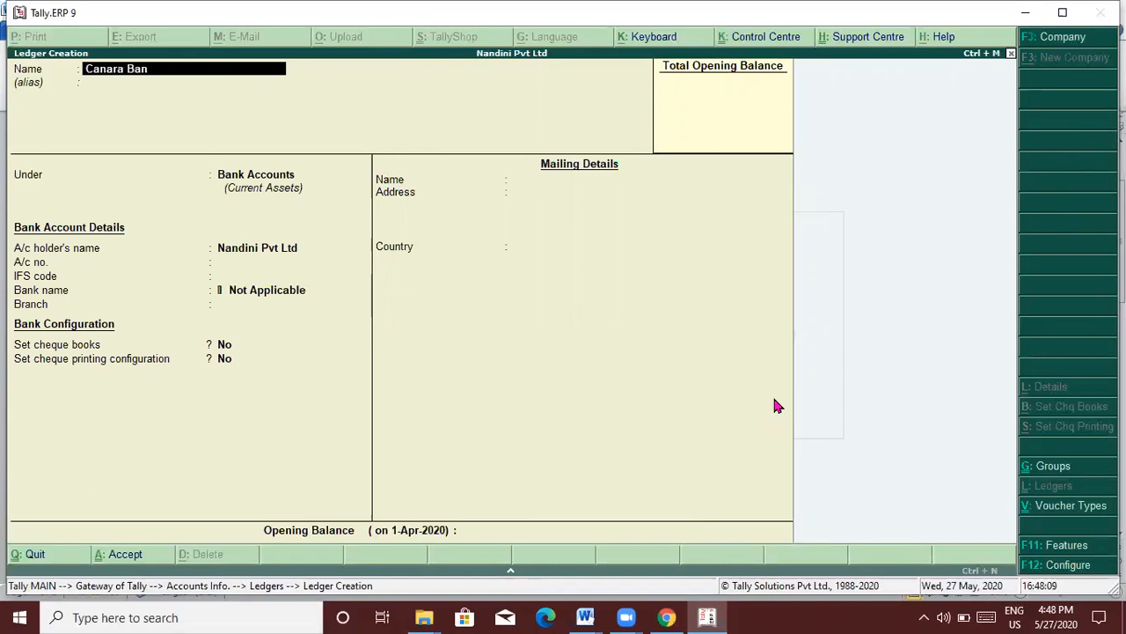
{"action": "key", "text": "Return"}
{"action": "key", "text": "Return"}
{"action": "key", "text": "Return"}
{"action": "key", "text": "Return"}
{"action": "key", "text": "Return"}
{"action": "key", "text": "Return"}
{"action": "key", "text": "Return"}
{"action": "key", "text": "Return"}
{"action": "key", "text": "Return"}
{"action": "key", "text": "Return"}
{"action": "key", "text": "Return"}
{"action": "key", "text": "Return"}
{"action": "key", "text": "Return"}
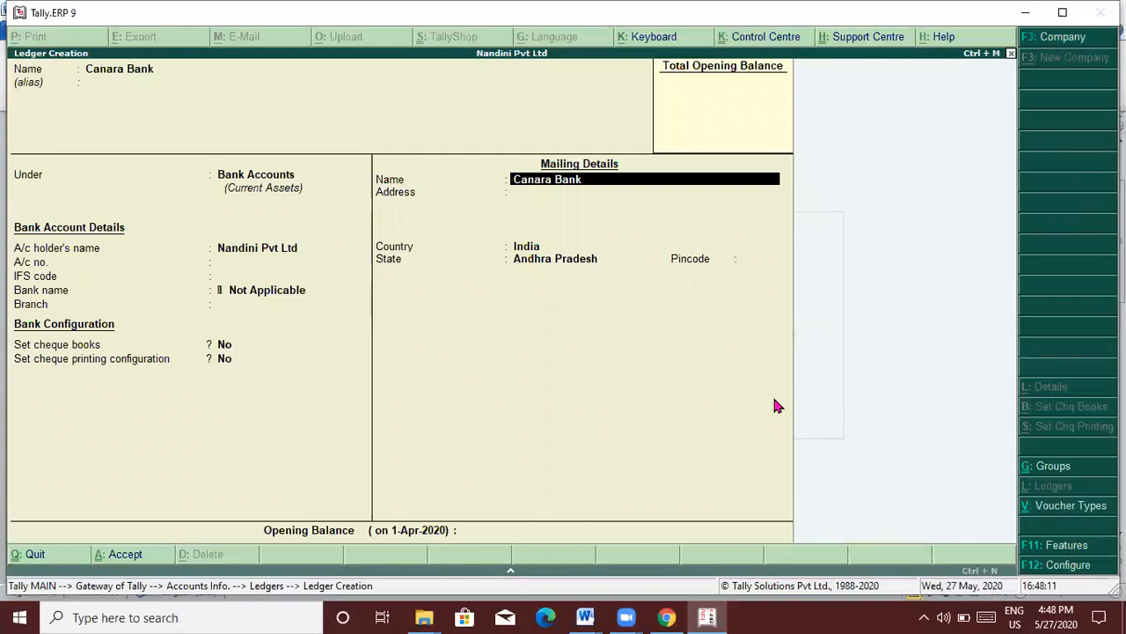
{"action": "key", "text": "Return"}
{"action": "key", "text": "Return"}
{"action": "key", "text": "Return"}
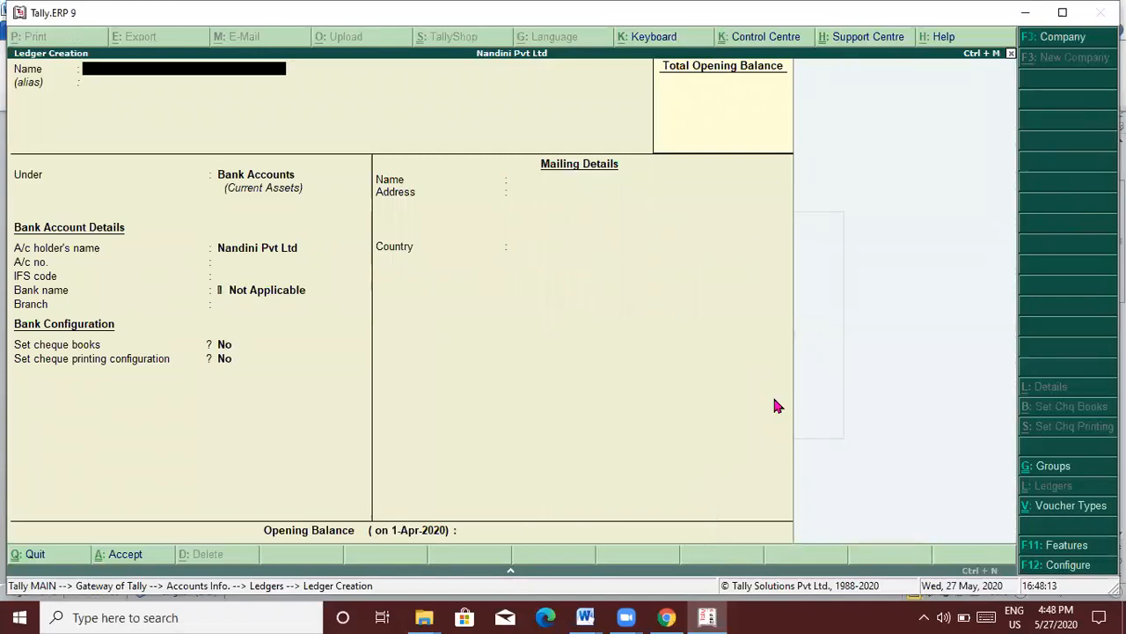
{"action": "key", "text": "alt+Tab"}
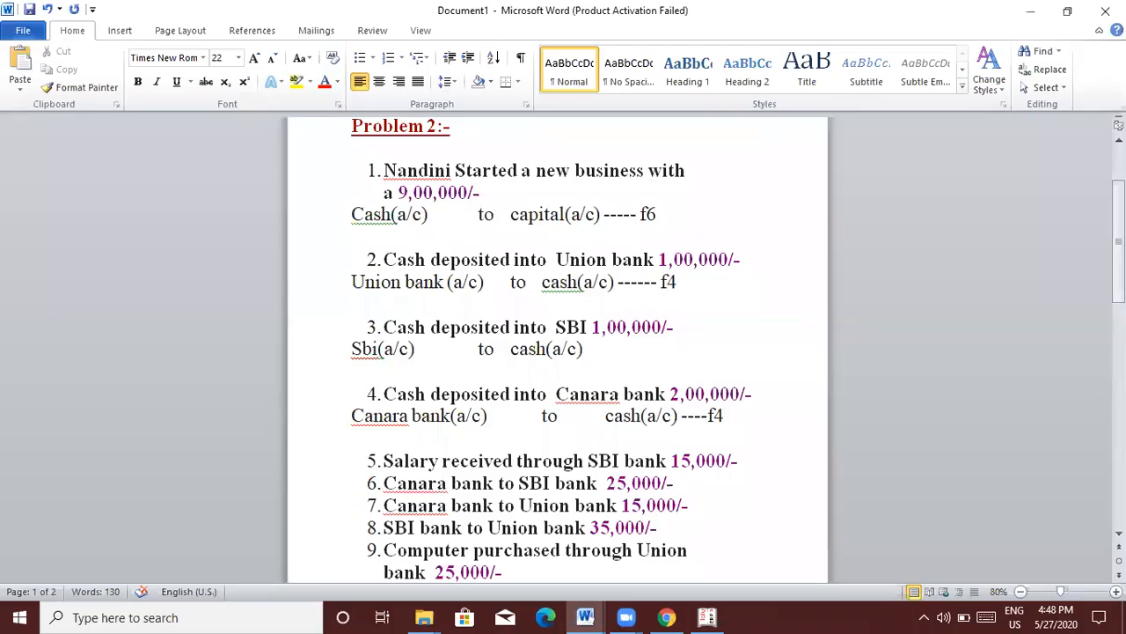
Step: Back in Tally, open Accounting Vouchers and switch to a Contra voucher
{"action": "key", "text": "alt+Tab"}
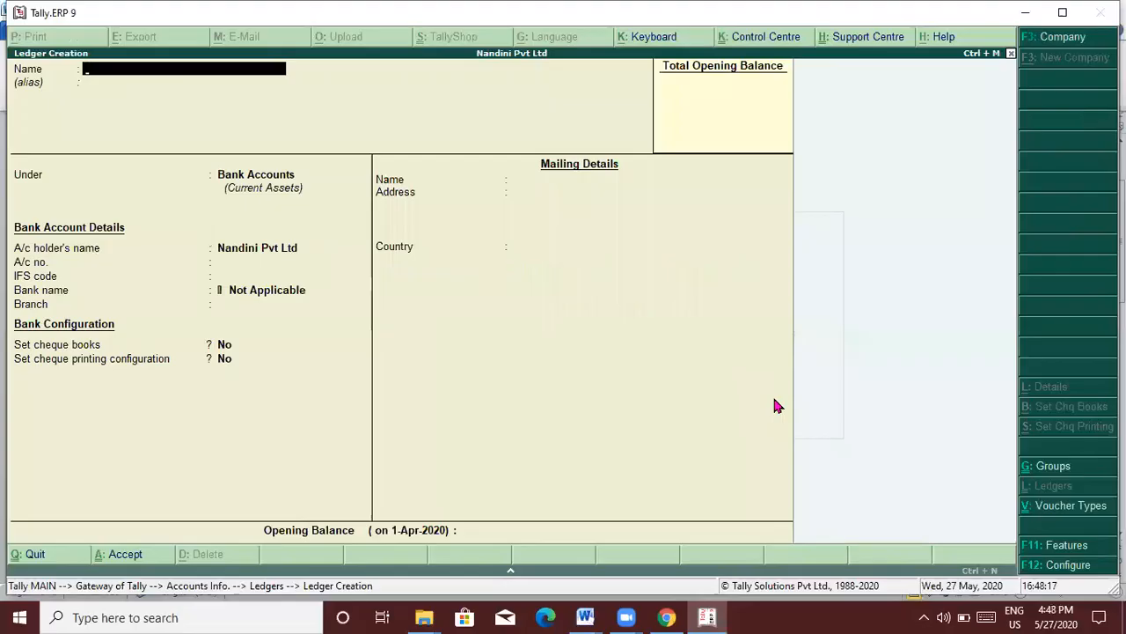
{"action": "key", "text": "Escape"}
{"action": "key", "text": "Return"}
{"action": "key", "text": "Escape"}
{"action": "key", "text": "Escape"}
{"action": "key", "text": "Down"}
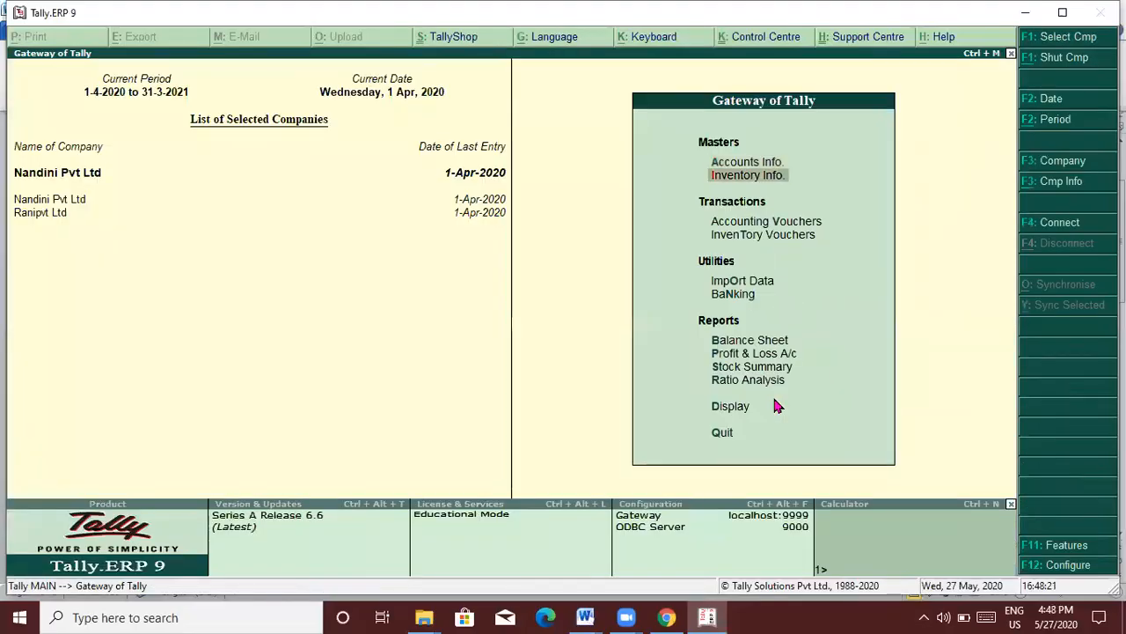
{"action": "key", "text": "Down"}
{"action": "key", "text": "Return"}
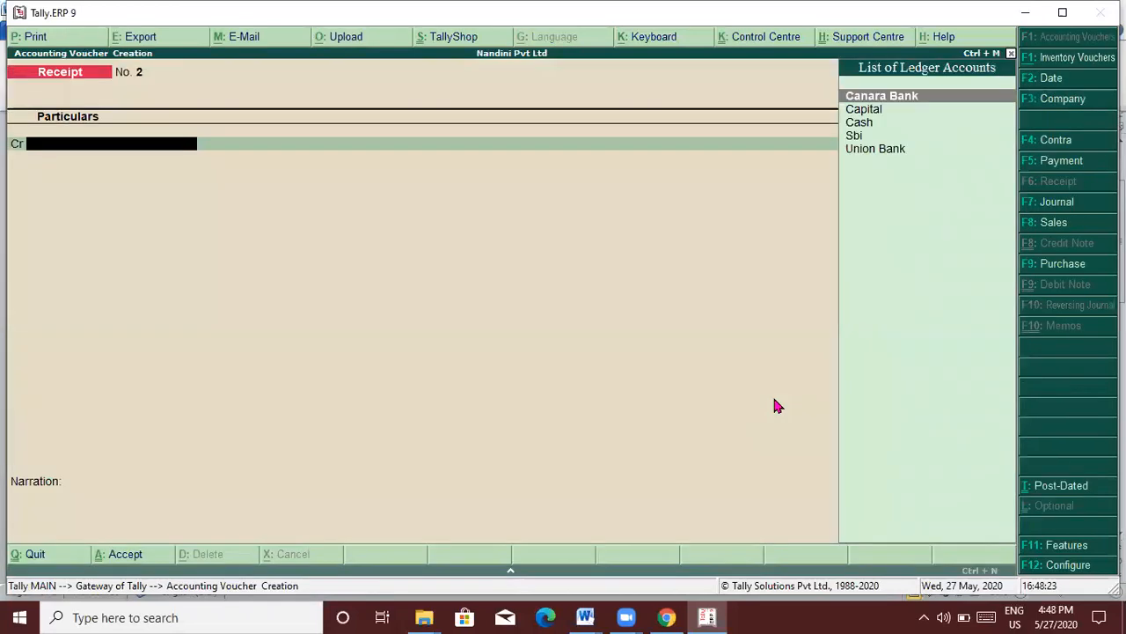
{"action": "key", "text": "F4"}
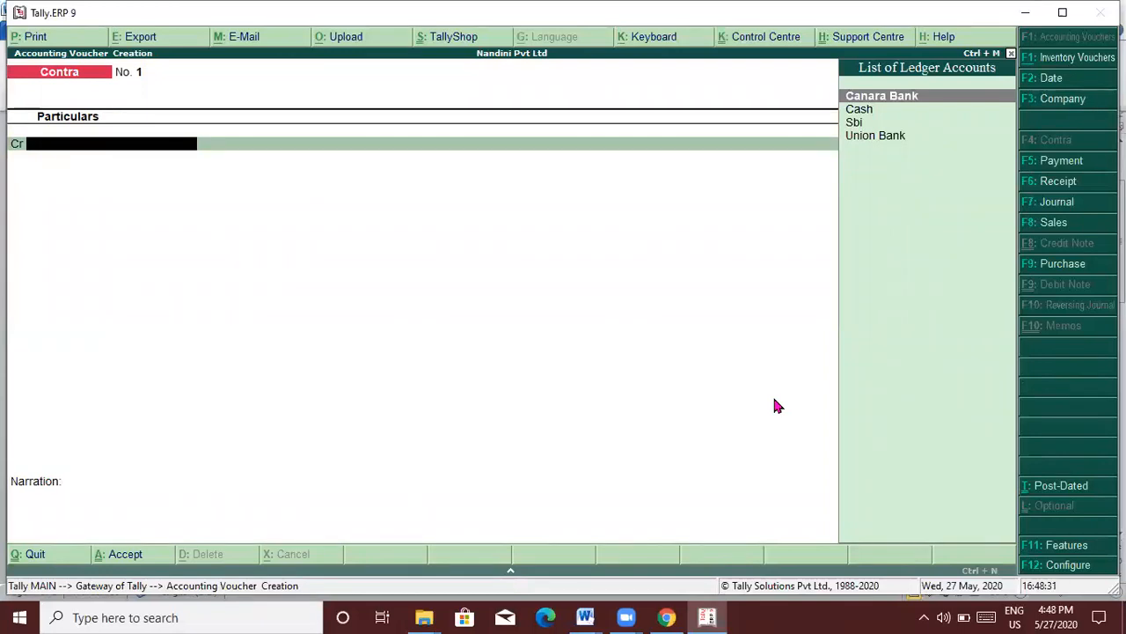
Step: Credit Cash 1,00,000 and debit Union Bank 1,00,000, skipping bank allocation, and accept
{"action": "type", "text": "Cash"}
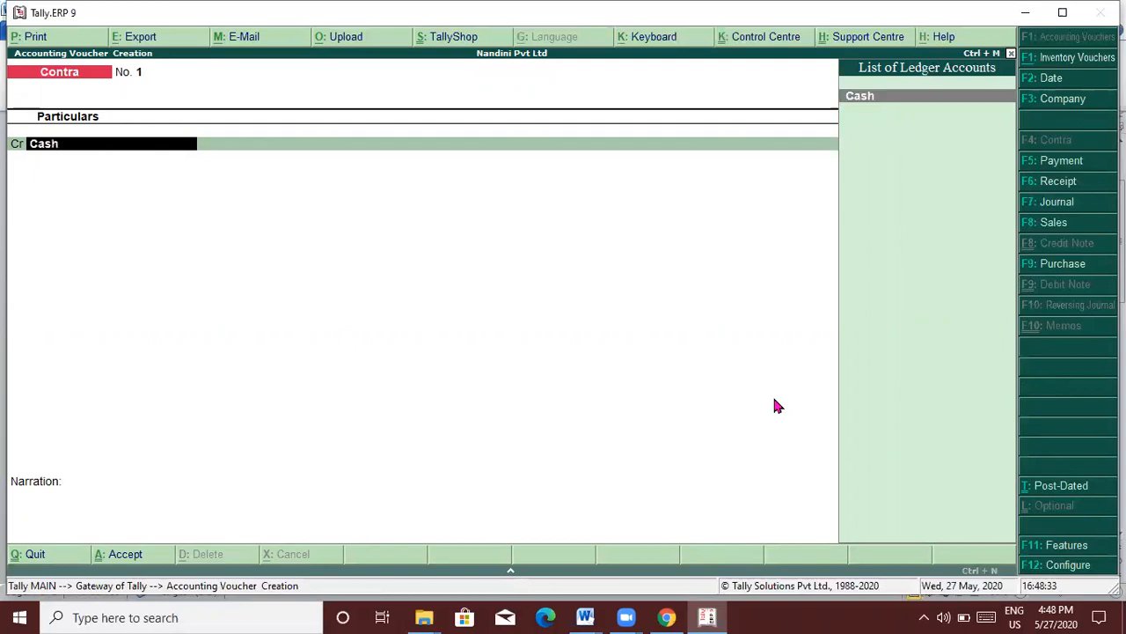
{"action": "key", "text": "Return"}
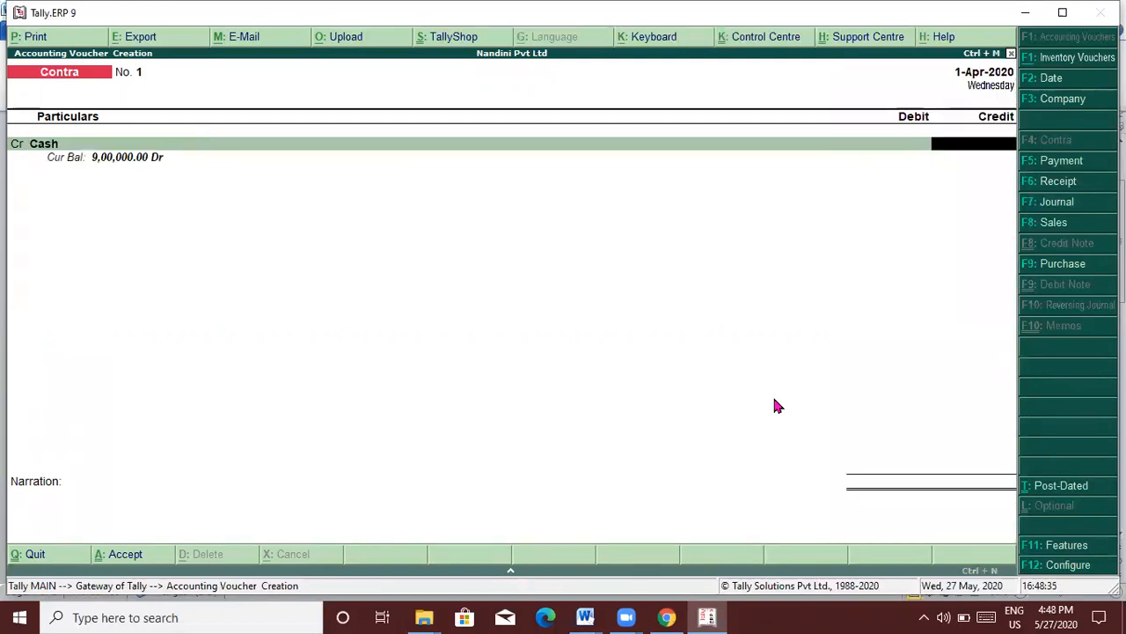
{"action": "type", "text": "100000"}
{"action": "key", "text": "Return"}
{"action": "key", "text": "Return"}
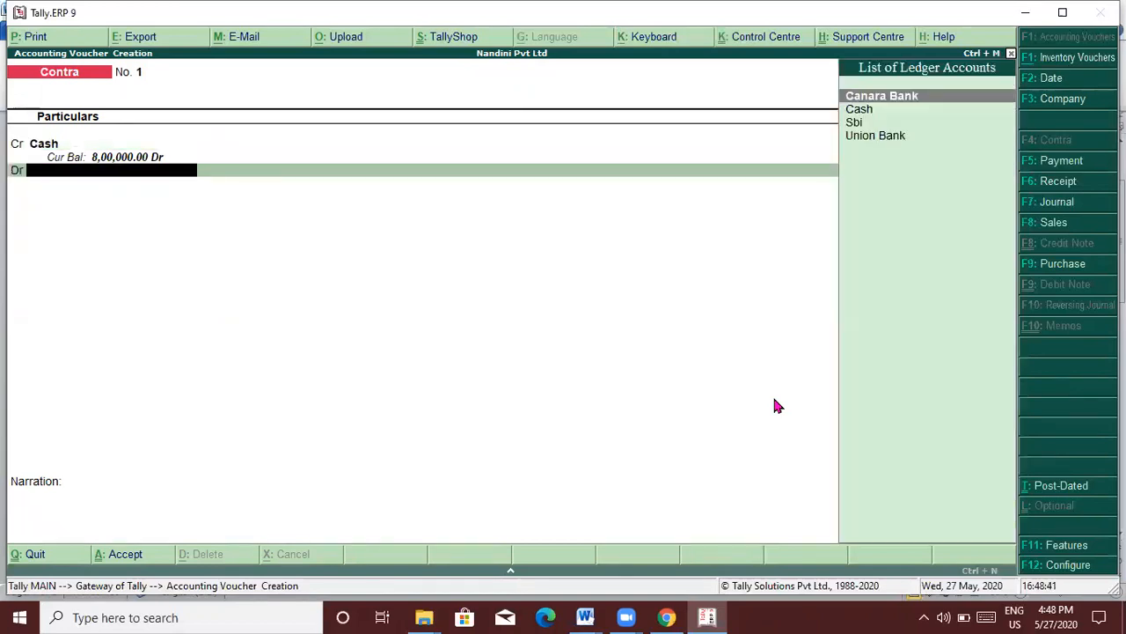
{"action": "type", "text": "Uni"}
{"action": "key", "text": "Return"}
{"action": "key", "text": "Return"}
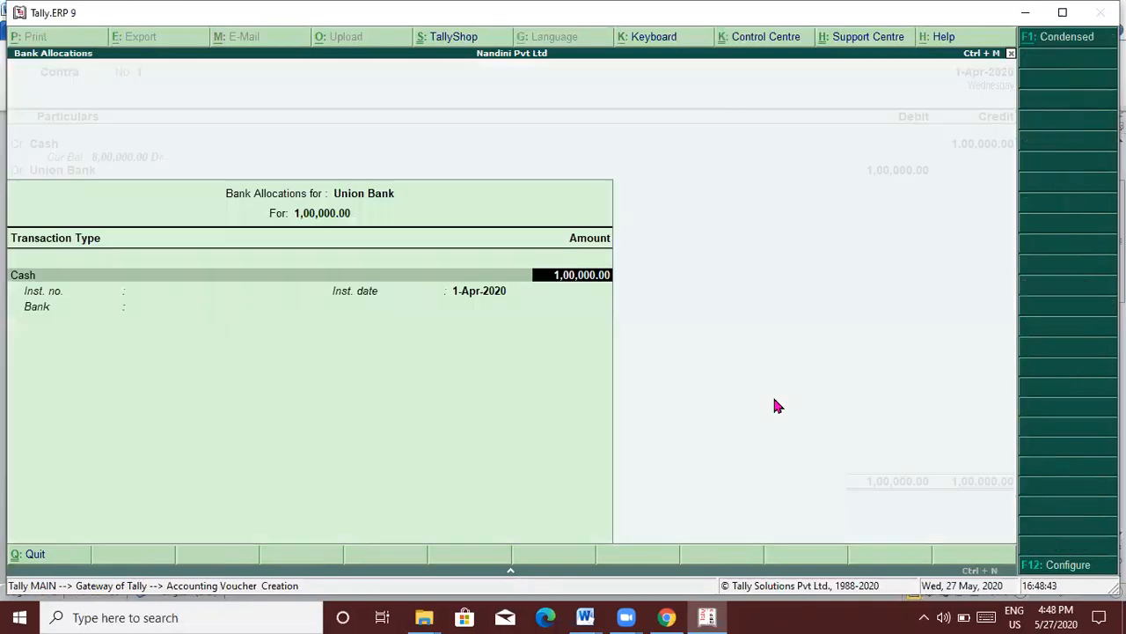
{"action": "key", "text": "Return"}
{"action": "key", "text": "Return"}
{"action": "key", "text": "Return"}
{"action": "key", "text": "Return"}
{"action": "key", "text": "Return"}
{"action": "key", "text": "Return"}
{"action": "key", "text": "Return"}
{"action": "key", "text": "Return"}
{"action": "key", "text": "Return"}
{"action": "key", "text": "Return"}
{"action": "key", "text": "Return"}
{"action": "key", "text": "Return"}
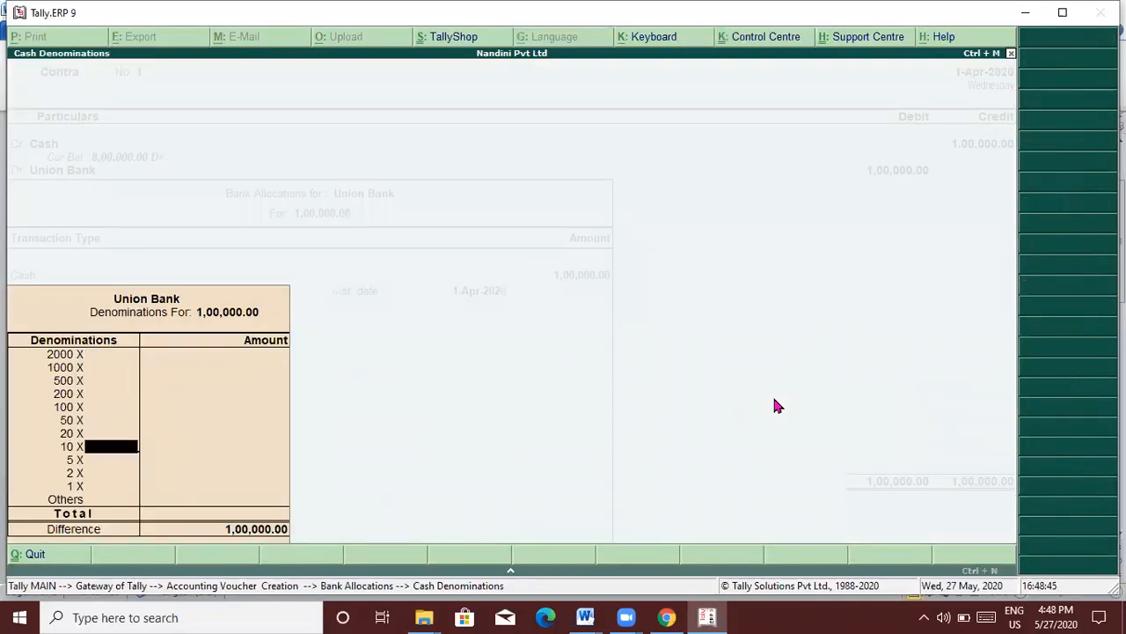
{"action": "key", "text": "Return"}
{"action": "key", "text": "Return"}
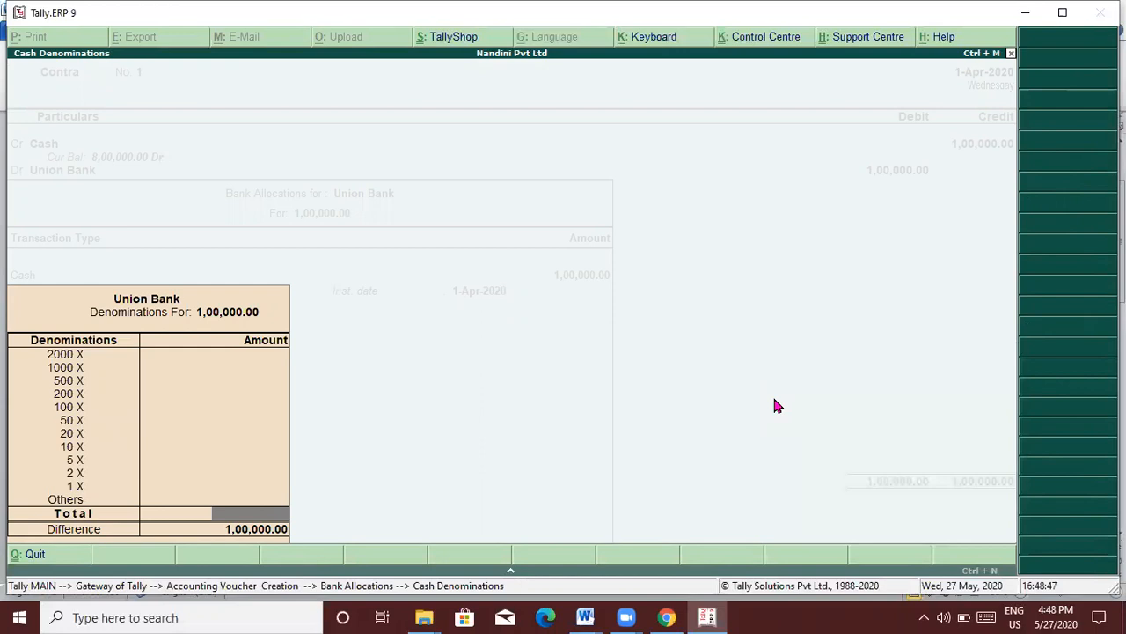
{"action": "key", "text": "Return"}
{"action": "key", "text": "Return"}
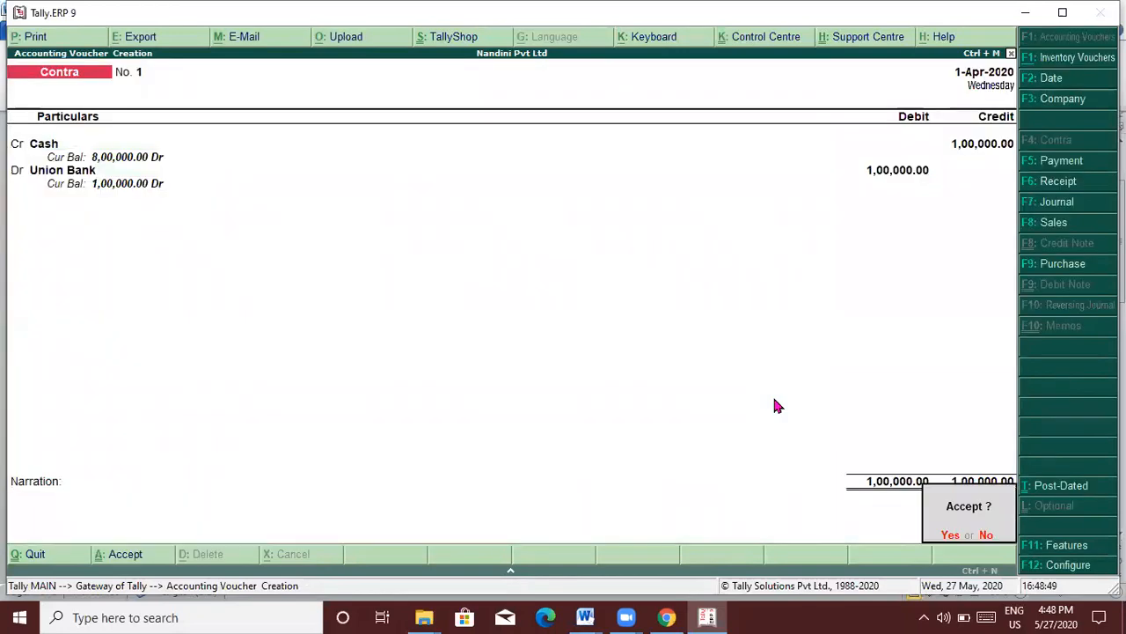
{"action": "key", "text": "Return"}
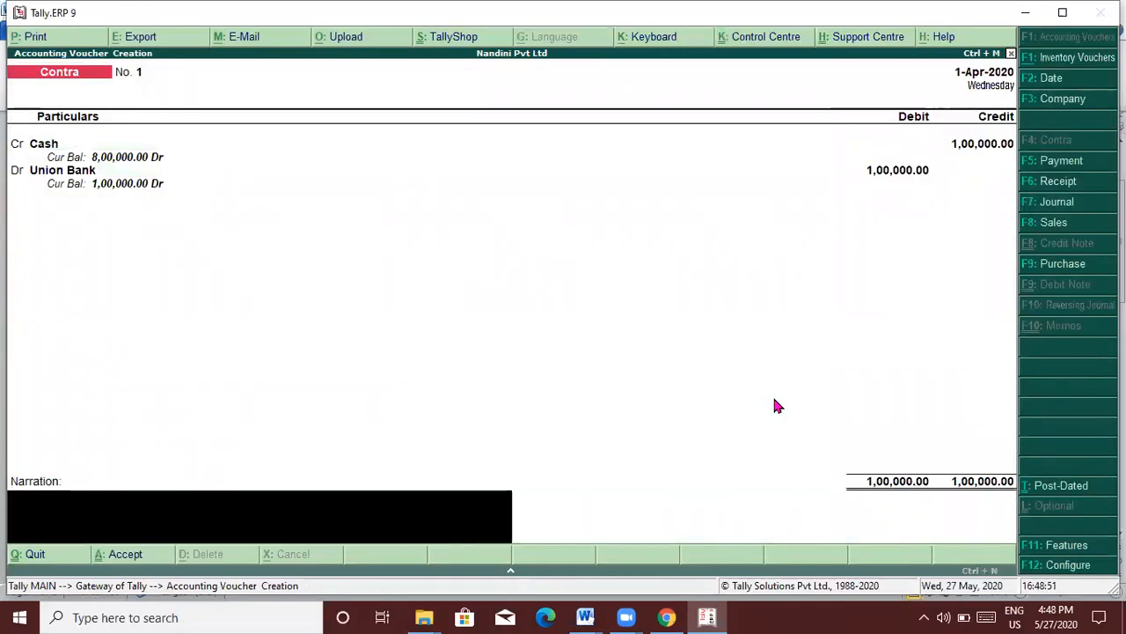
{"action": "key", "text": "Return"}
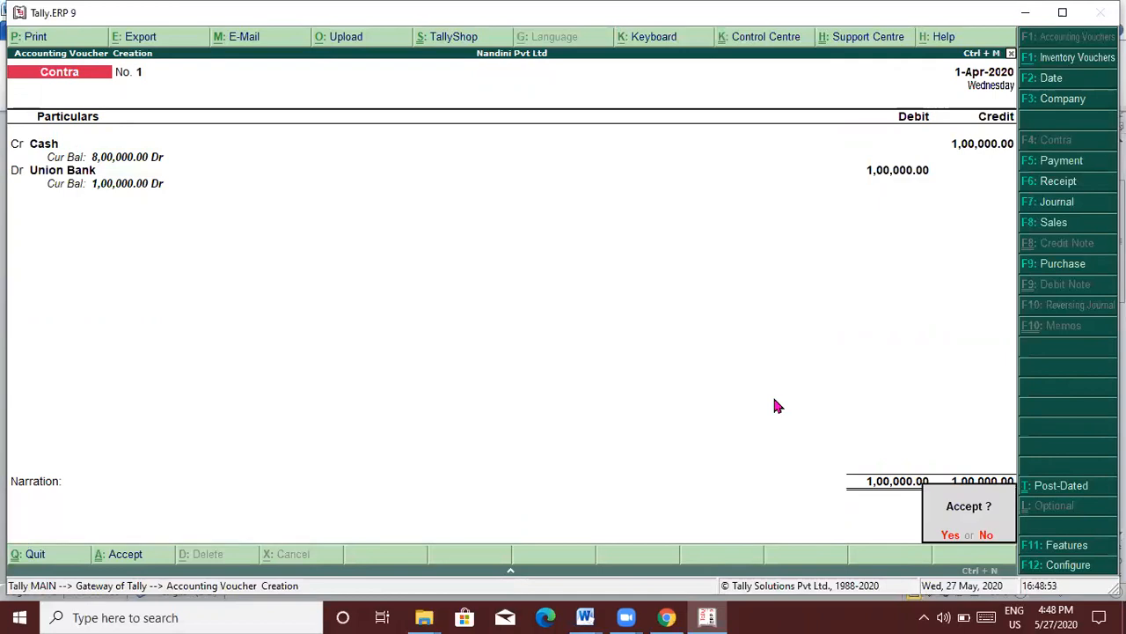
{"action": "key", "text": "Return"}
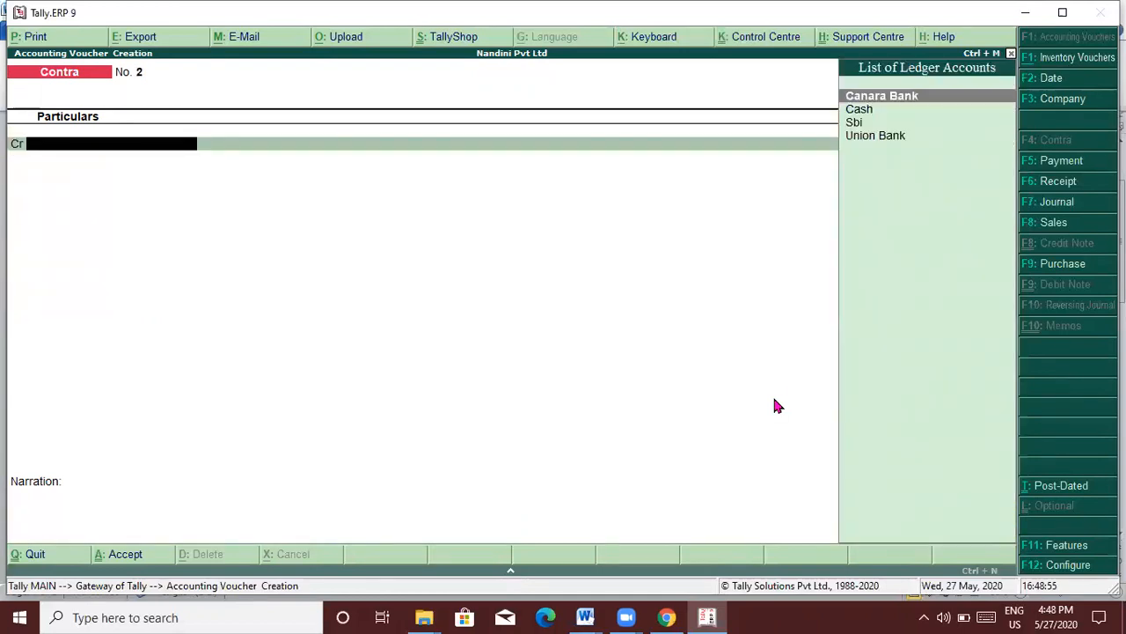
Step: Save a contra moving 1,00,000 from Cash to Sbi, skipping denominations
{"action": "type", "text": "Cash"}
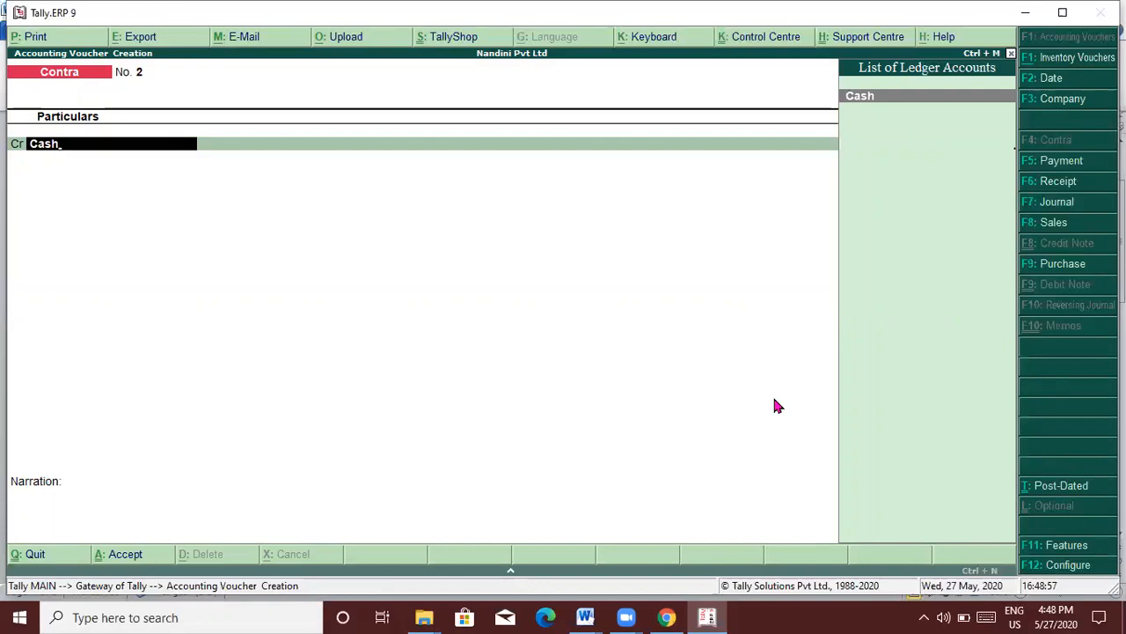
{"action": "key", "text": "Return"}
{"action": "type", "text": "100000"}
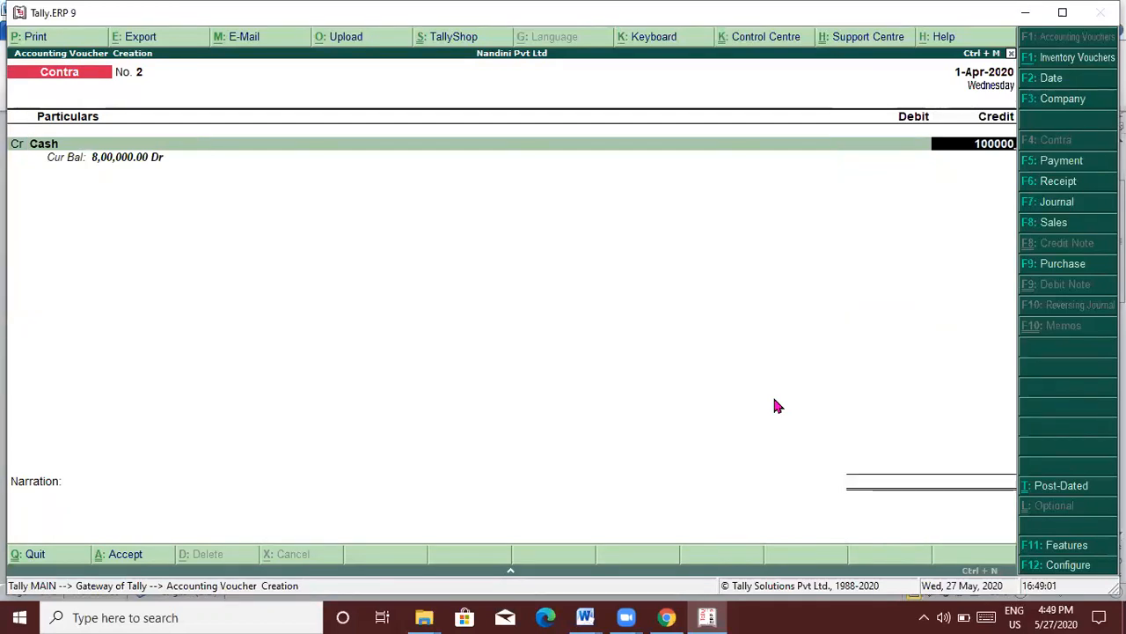
{"action": "key", "text": "Return"}
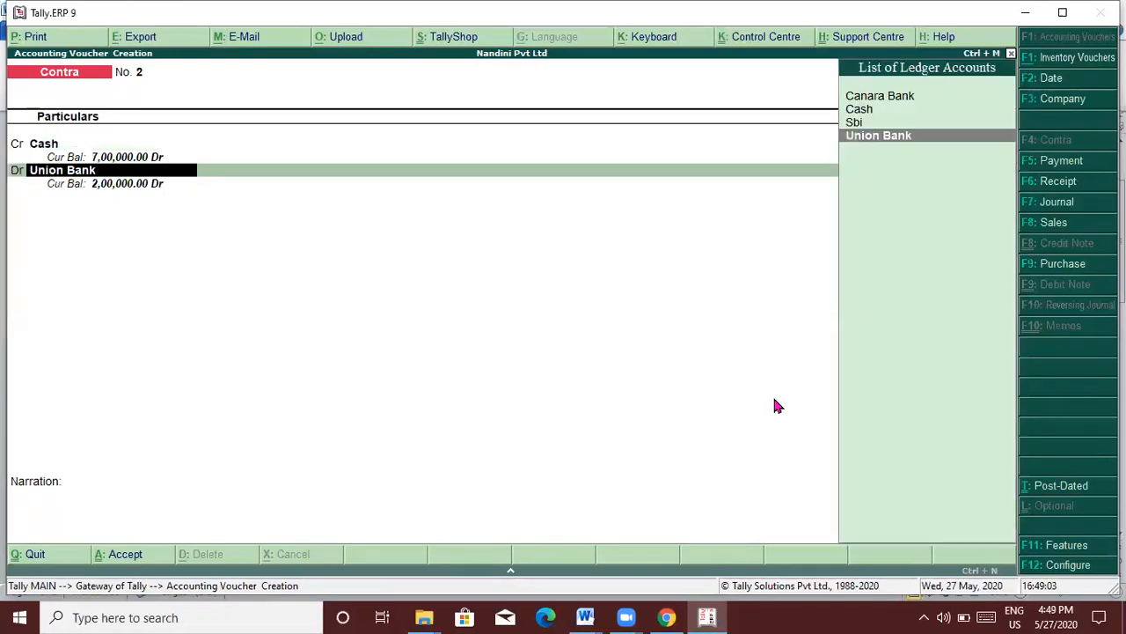
{"action": "type", "text": "Sbi"}
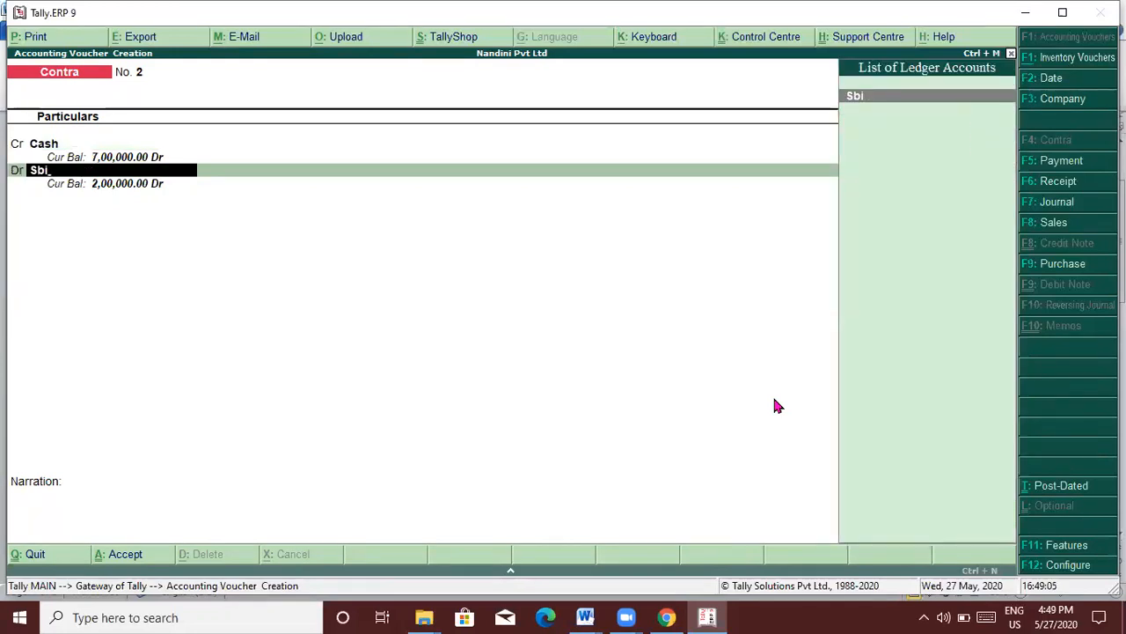
{"action": "key", "text": "Return"}
{"action": "key", "text": "Return"}
{"action": "key", "text": "Return"}
{"action": "key", "text": "Return"}
{"action": "key", "text": "Return"}
{"action": "key", "text": "Return"}
{"action": "key", "text": "Return"}
{"action": "key", "text": "Return"}
{"action": "key", "text": "Return"}
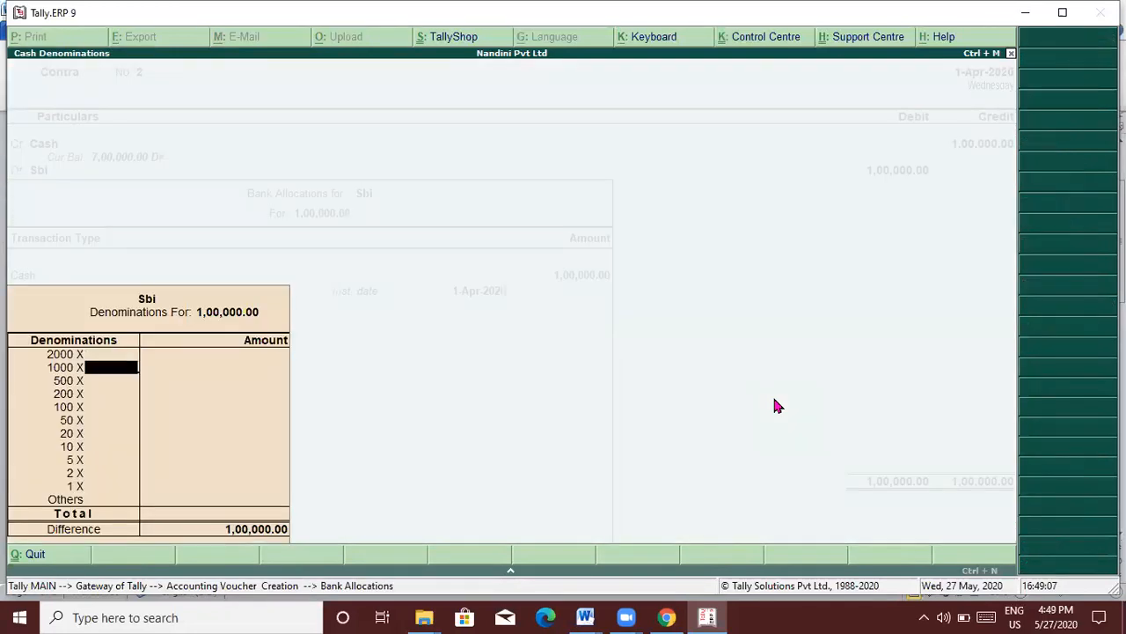
{"action": "key", "text": "Return"}
{"action": "key", "text": "Return"}
{"action": "key", "text": "Return"}
{"action": "key", "text": "Return"}
{"action": "key", "text": "Return"}
{"action": "key", "text": "Return"}
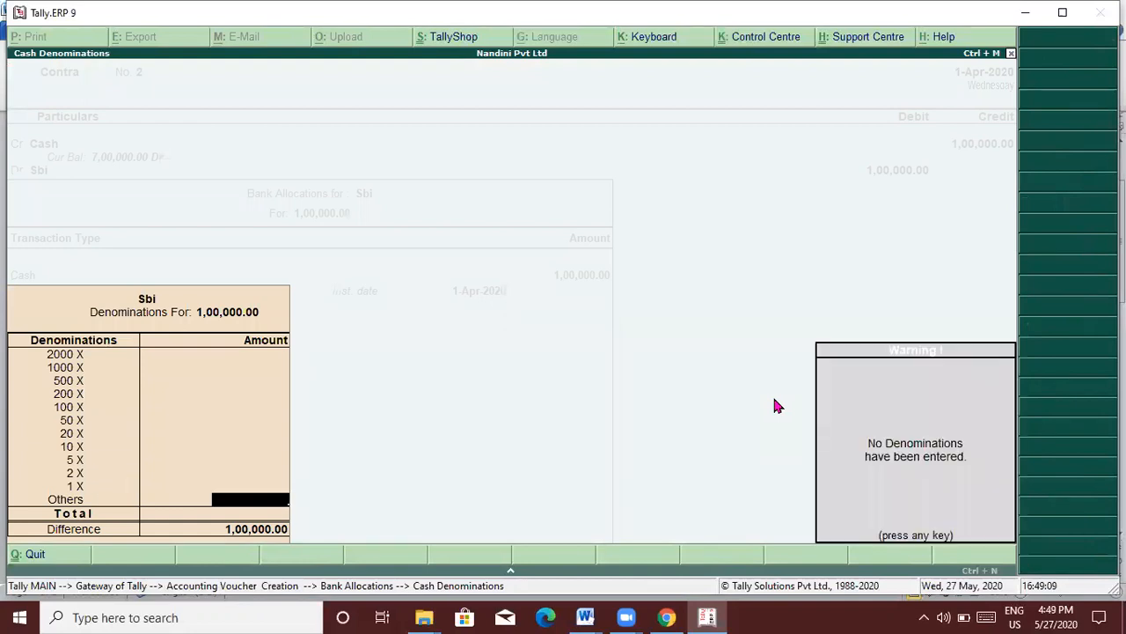
{"action": "key", "text": "Return"}
{"action": "key", "text": "Return"}
{"action": "key", "text": "Return"}
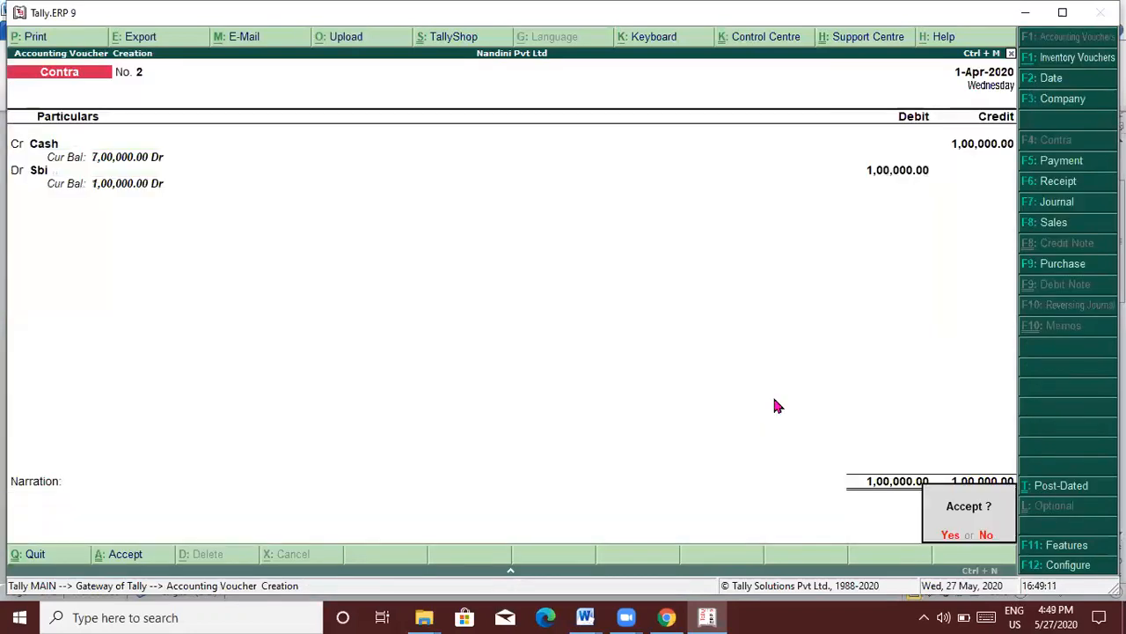
{"action": "key", "text": "Return"}
Step: Save a second contra moving 2,00,000 from Cash to Canara Bank
{"action": "type", "text": "cash"}
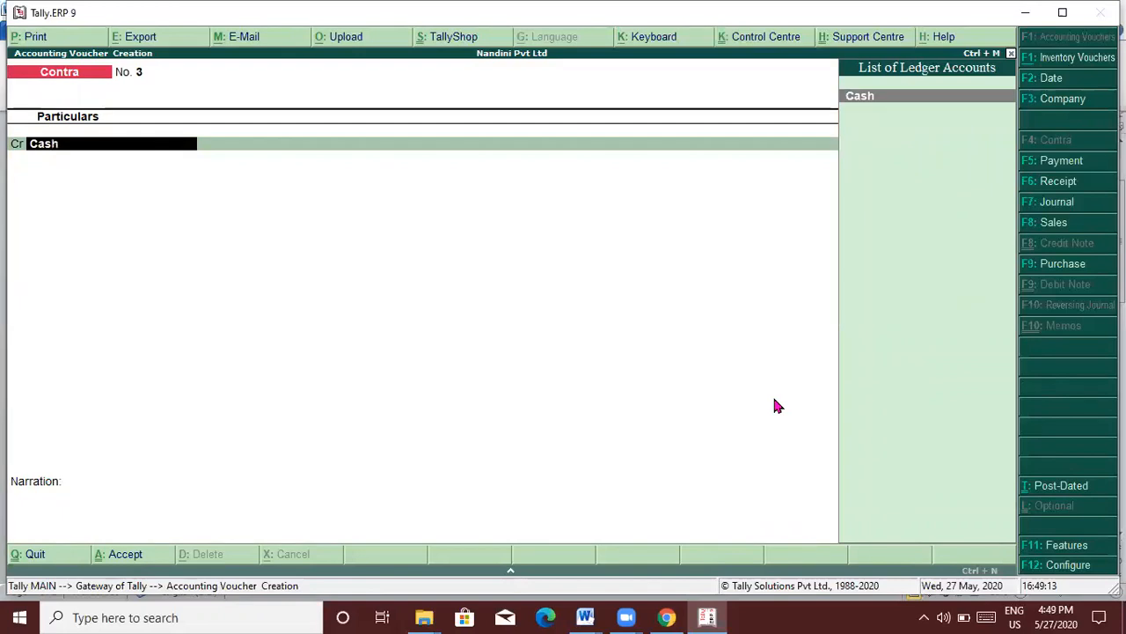
{"action": "key", "text": "Return"}
{"action": "type", "text": "200000"}
{"action": "key", "text": "Return"}
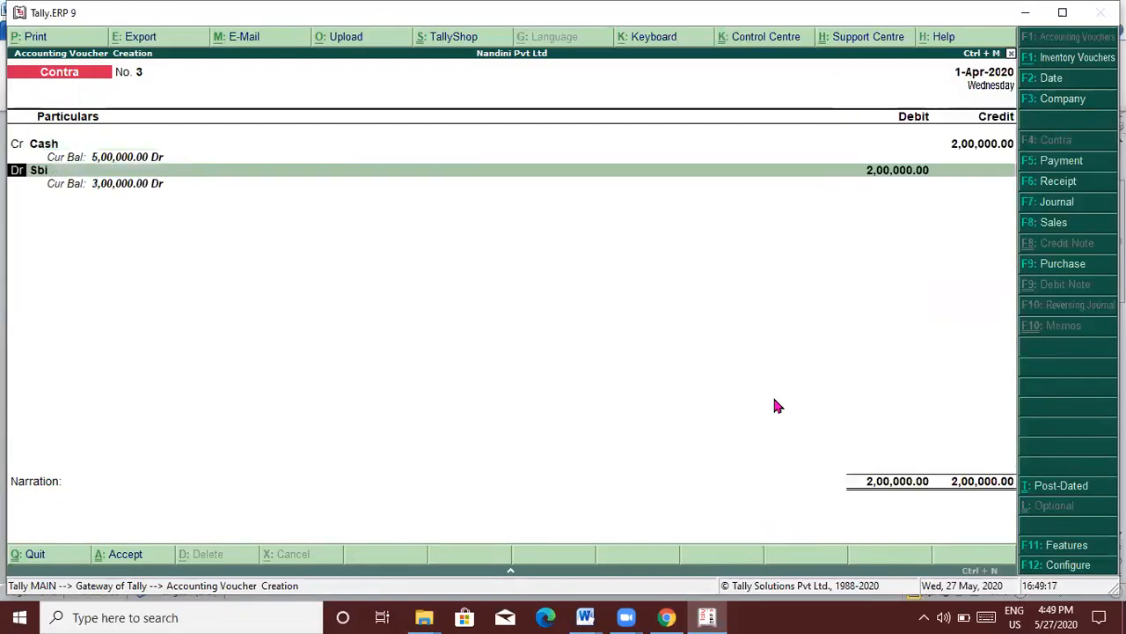
{"action": "type", "text": "Can"}
{"action": "key", "text": "Return"}
{"action": "key", "text": "Return"}
{"action": "key", "text": "Return"}
{"action": "key", "text": "Return"}
{"action": "key", "text": "Return"}
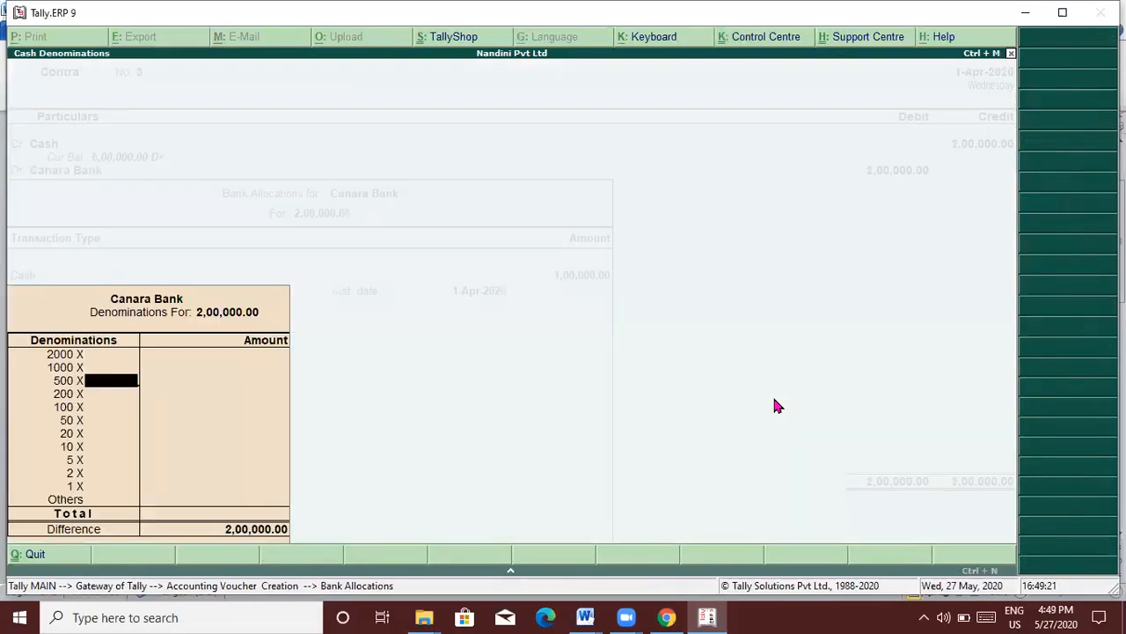
{"action": "key", "text": "Return"}
{"action": "key", "text": "Return"}
{"action": "key", "text": "Return"}
{"action": "key", "text": "Return"}
{"action": "key", "text": "Return"}
{"action": "key", "text": "Return"}
{"action": "key", "text": "Return"}
{"action": "key", "text": "Return"}
{"action": "key", "text": "Return"}
{"action": "key", "text": "Return"}
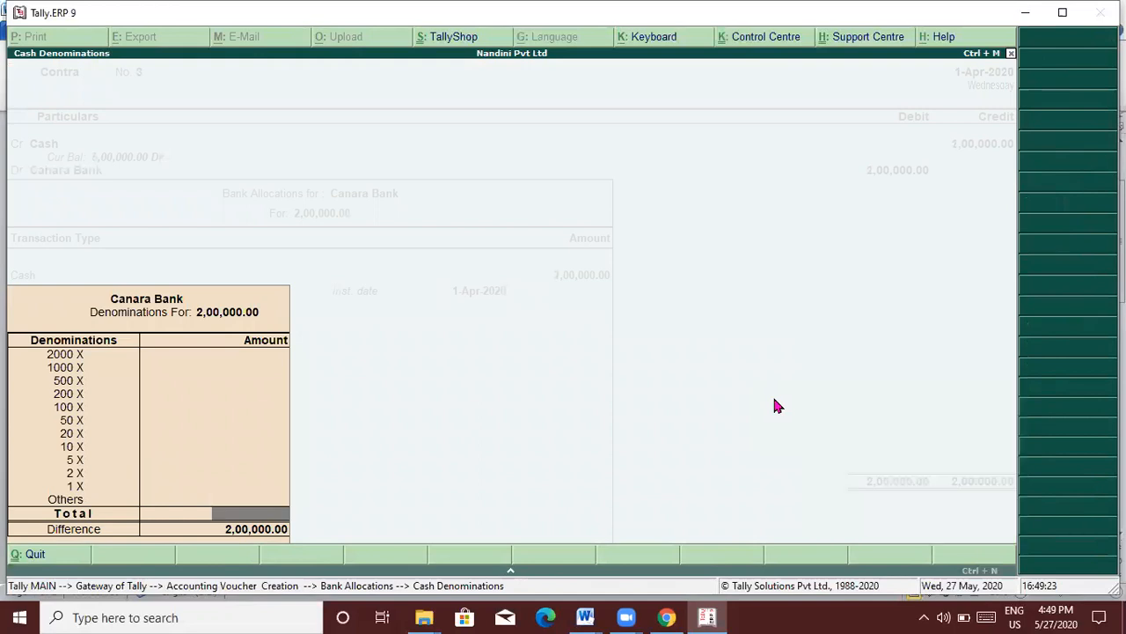
{"action": "key", "text": "Return"}
{"action": "key", "text": "Return"}
{"action": "key", "text": "Return"}
{"action": "key", "text": "Return"}
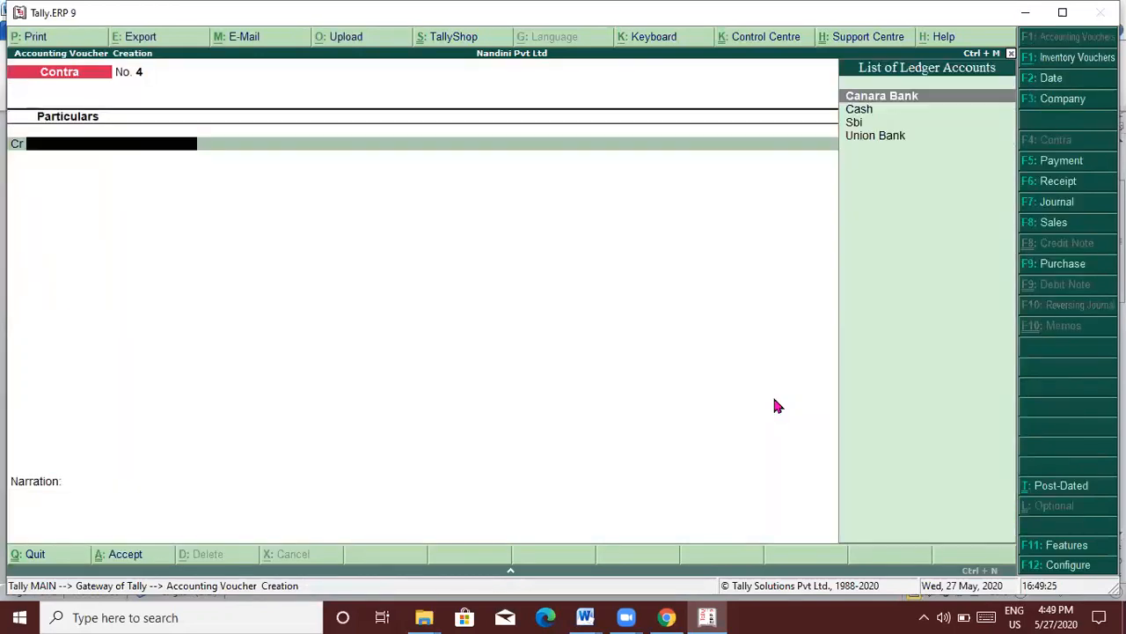
Step: Add the unnumbered line 'Sbi bank(a/c) to salary received(a/c)----f6' under item 5 in Word
{"action": "key", "text": "alt+Tab"}
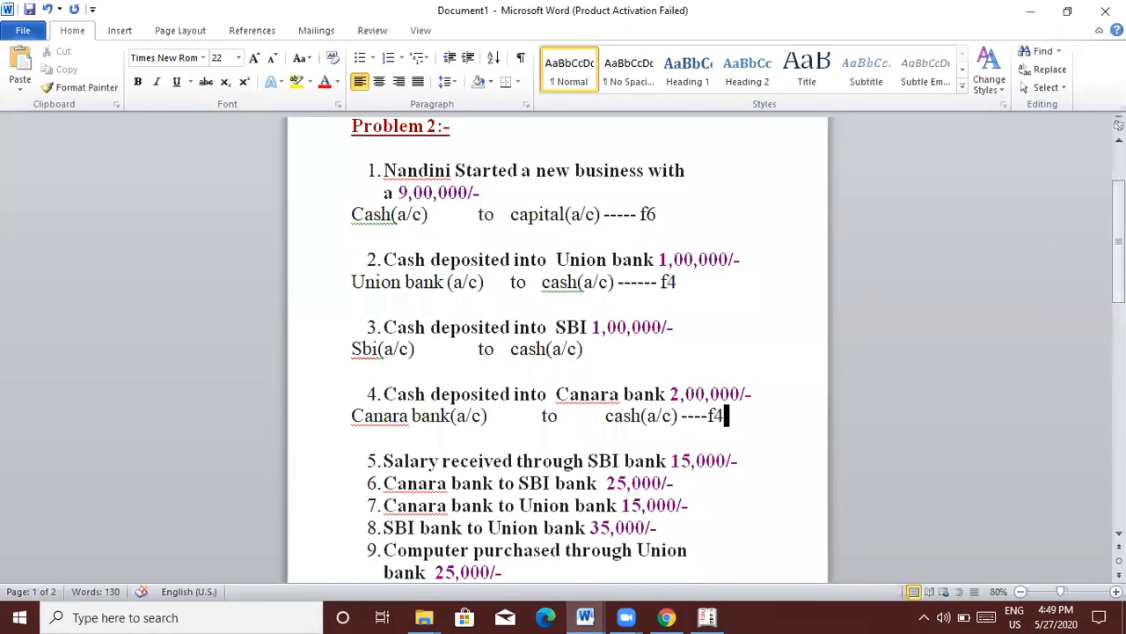
{"action": "key", "text": "Down"}
{"action": "key", "text": "Down"}
{"action": "key", "text": "Down"}
{"action": "key", "text": "Down"}
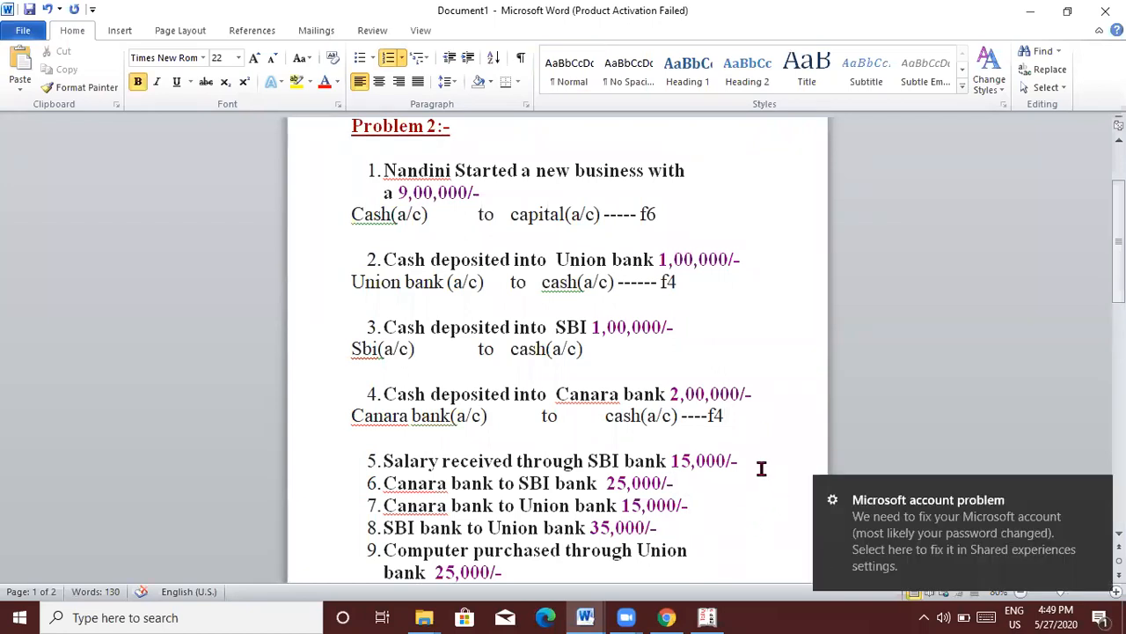
{"action": "key", "text": "Return"}
{"action": "key", "text": "Return"}
{"action": "key", "text": "Return"}
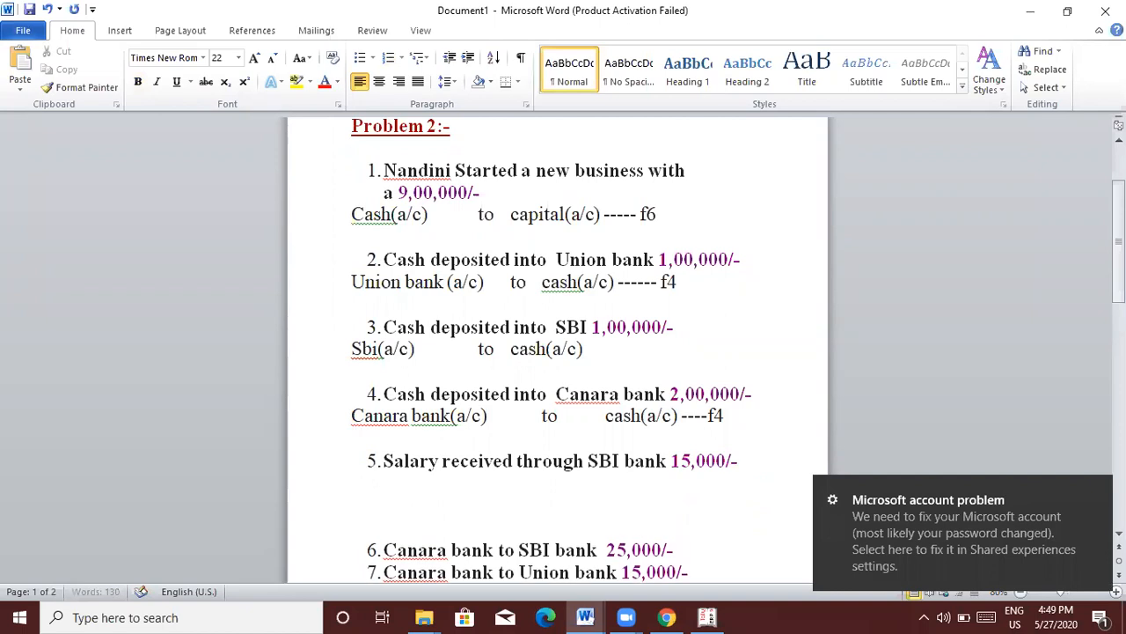
{"action": "key", "text": "Up"}
{"action": "type", "text": "sbi bank"}
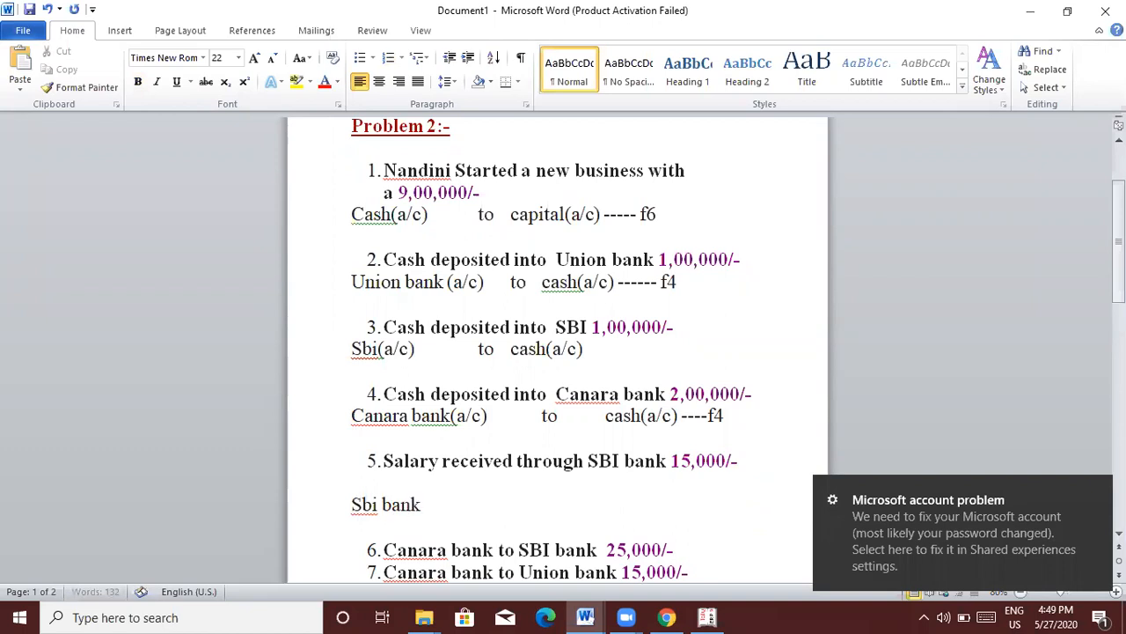
{"action": "type", "text": "(a/c)"}
{"action": "key", "text": "Tab"}
{"action": "type", "text": "to"}
{"action": "key", "text": "Tab"}
{"action": "type", "text": "salr"}
{"action": "key", "text": "BackSpace"}
{"action": "type", "text": "lar"}
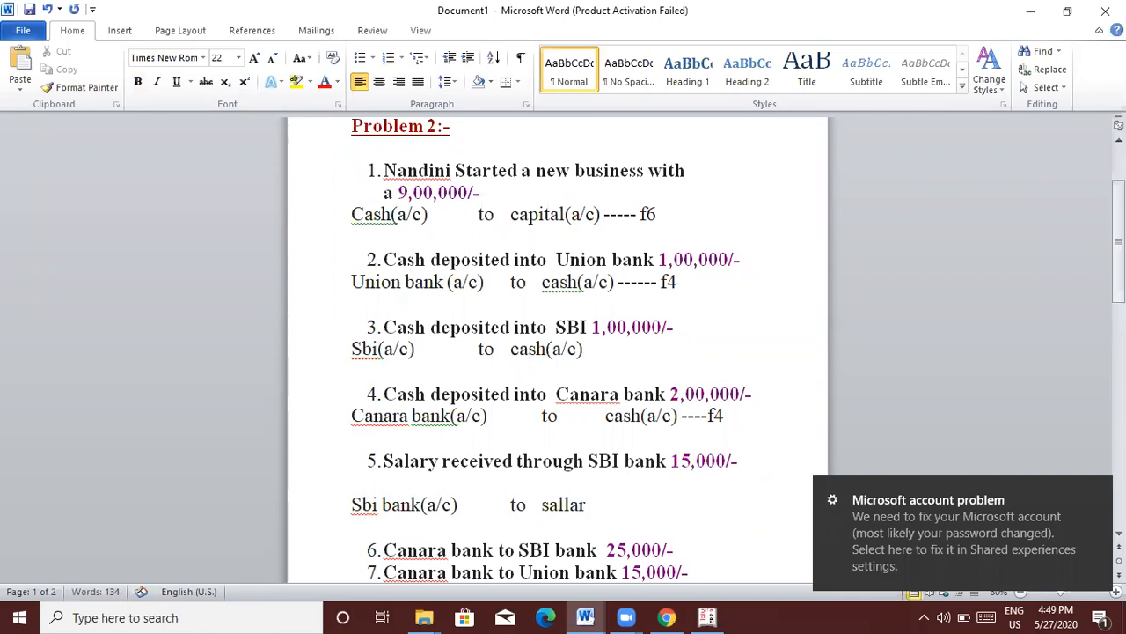
{"action": "type", "text": "y received"}
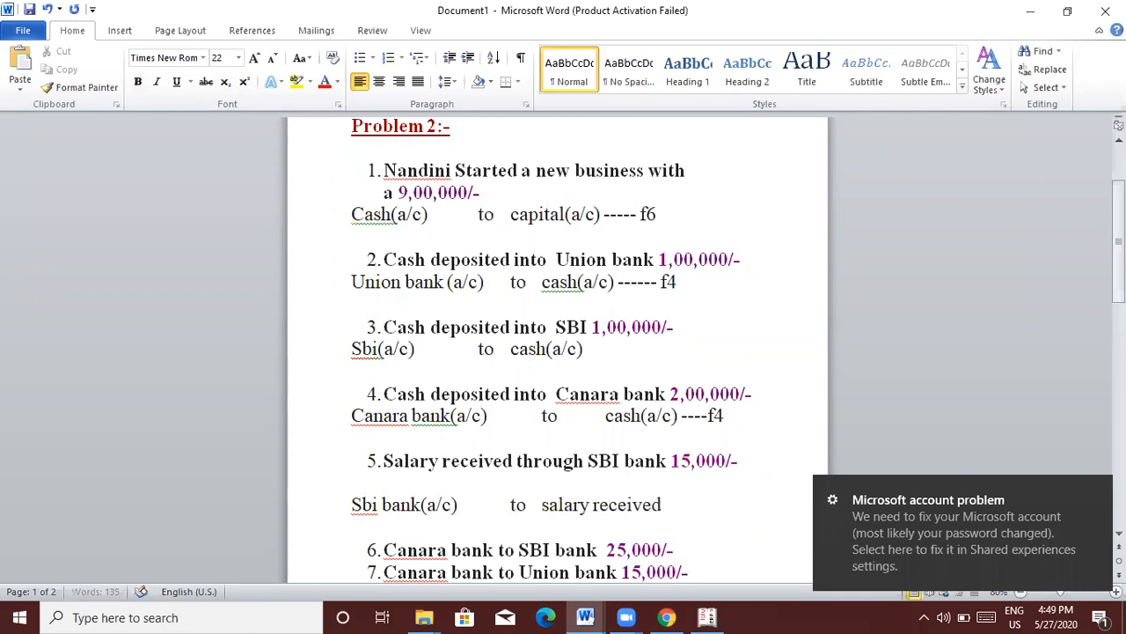
{"action": "type", "text": "(a/c)----"}
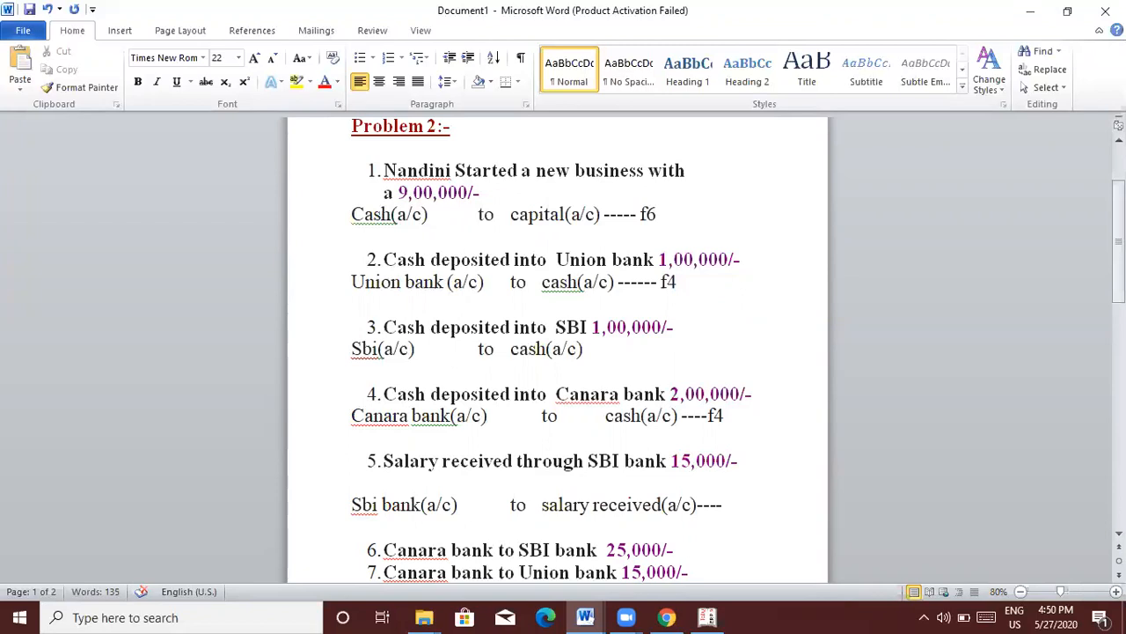
{"action": "type", "text": "f6"}
{"action": "key", "text": "alt+Tab"}
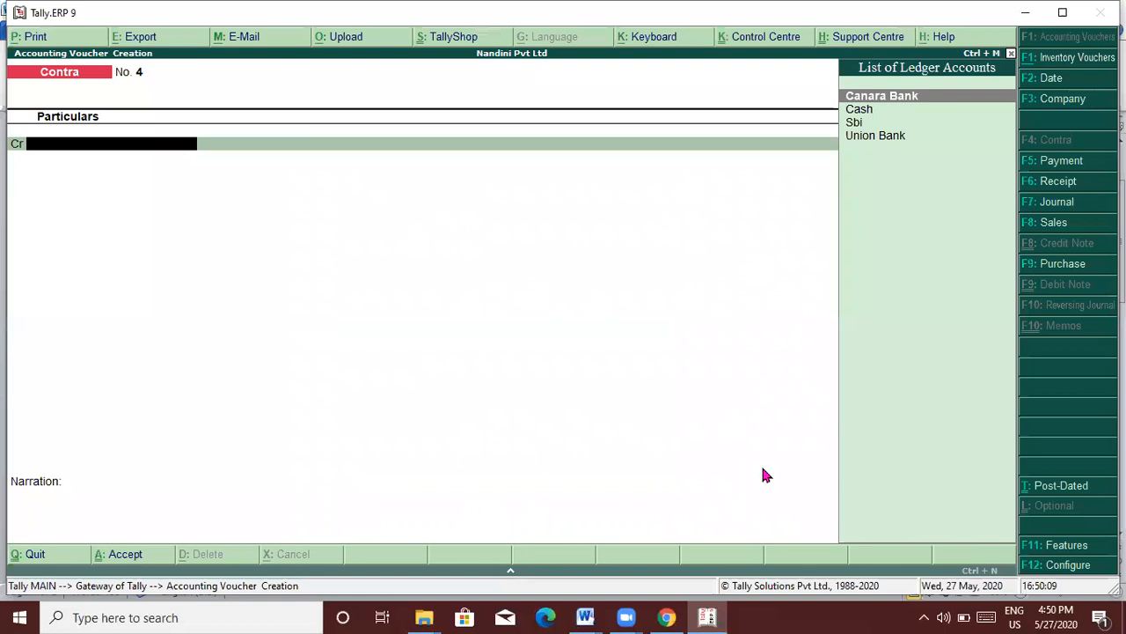
Step: Abandon the empty contra and start a new ledger named Salary Received
{"action": "key", "text": "Escape"}
{"action": "key", "text": "y"}
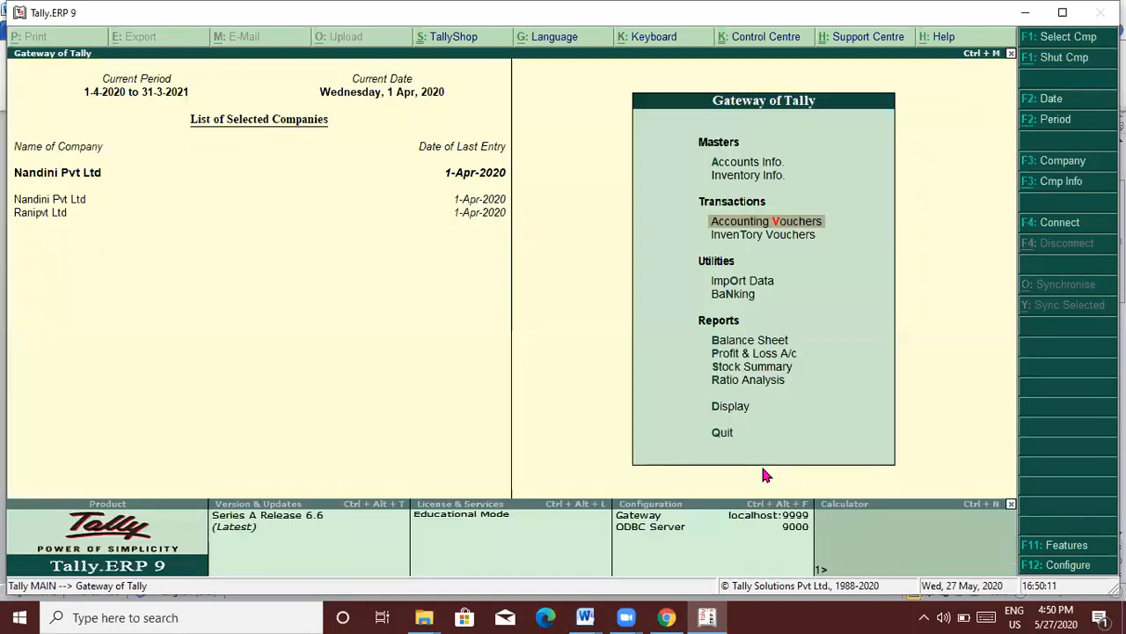
{"action": "key", "text": "Up"}
{"action": "key", "text": "Up"}
{"action": "key", "text": "Return"}
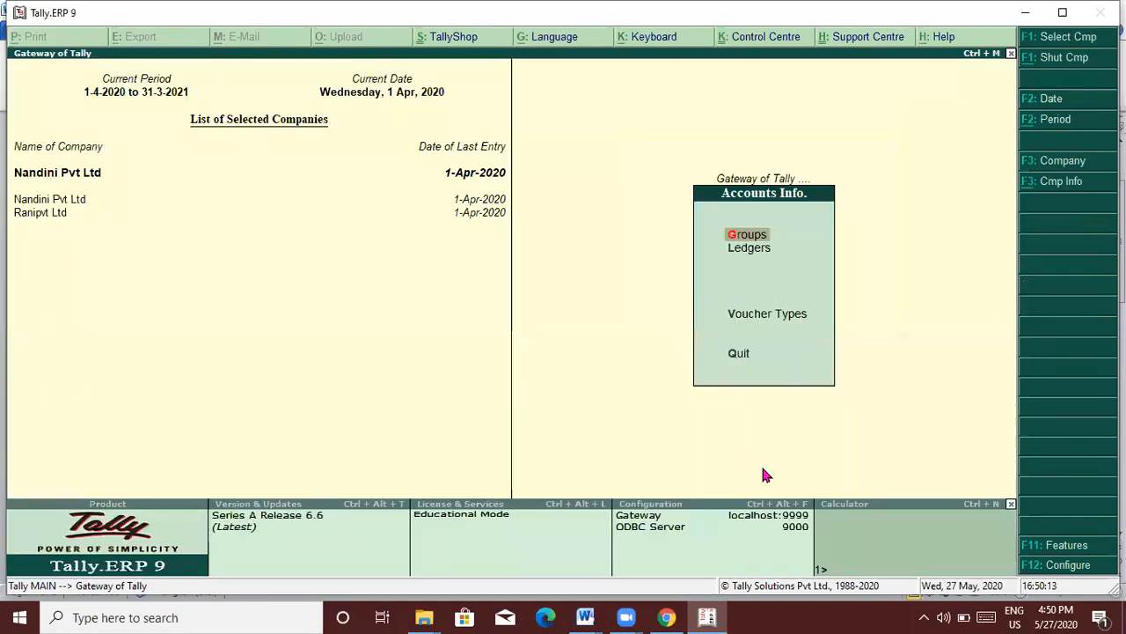
{"action": "key", "text": "Down"}
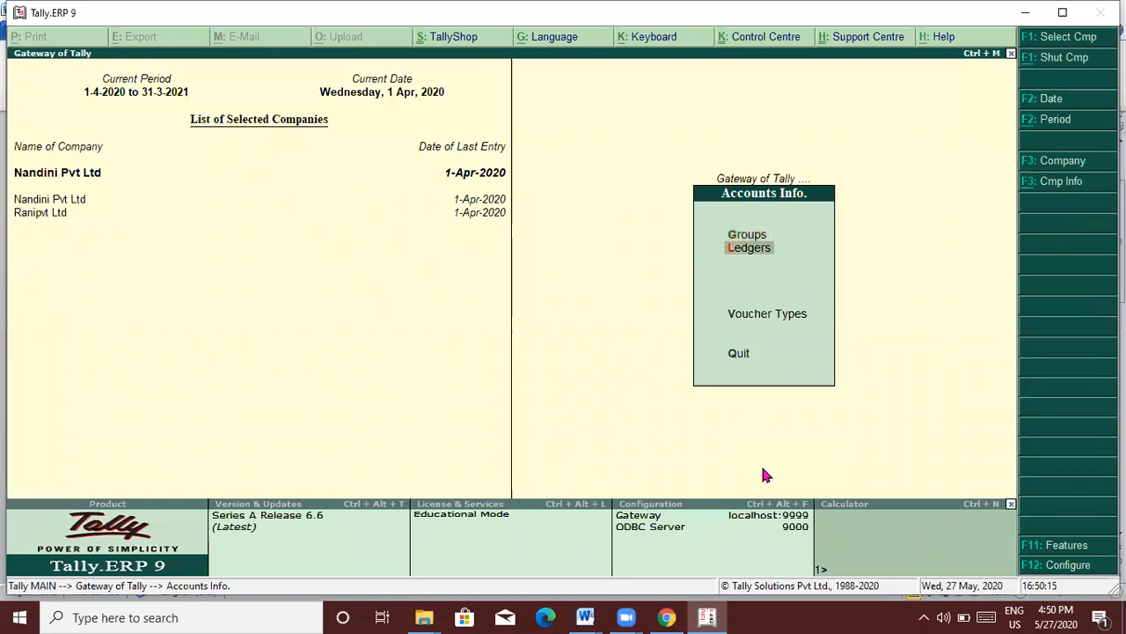
{"action": "key", "text": "Return"}
{"action": "key", "text": "Return"}
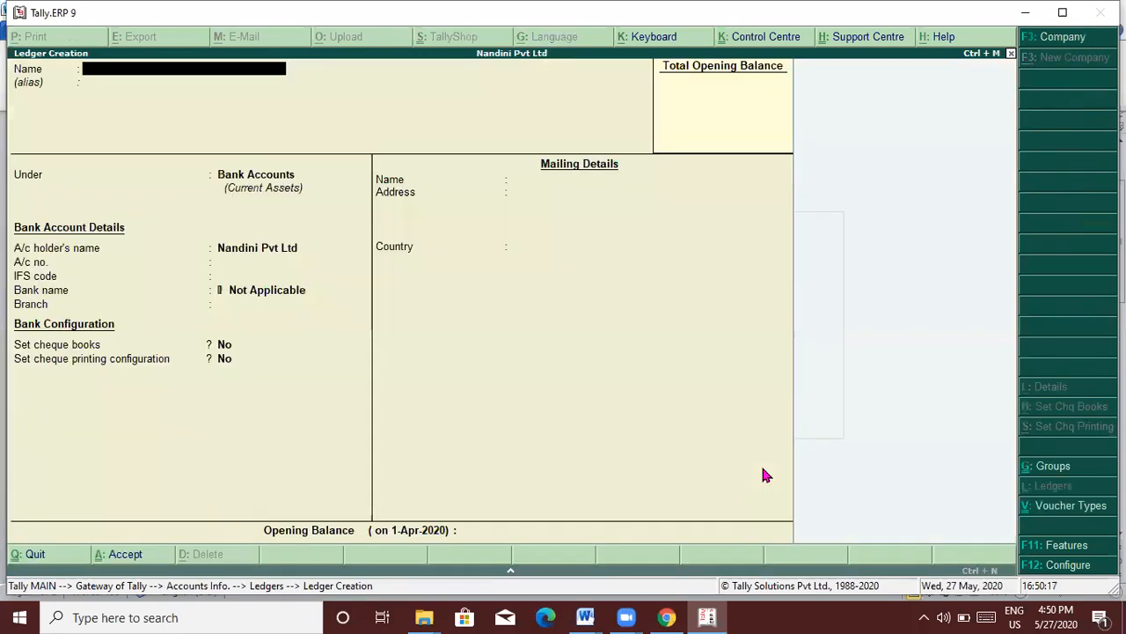
{"action": "type", "text": "Salary Received"}
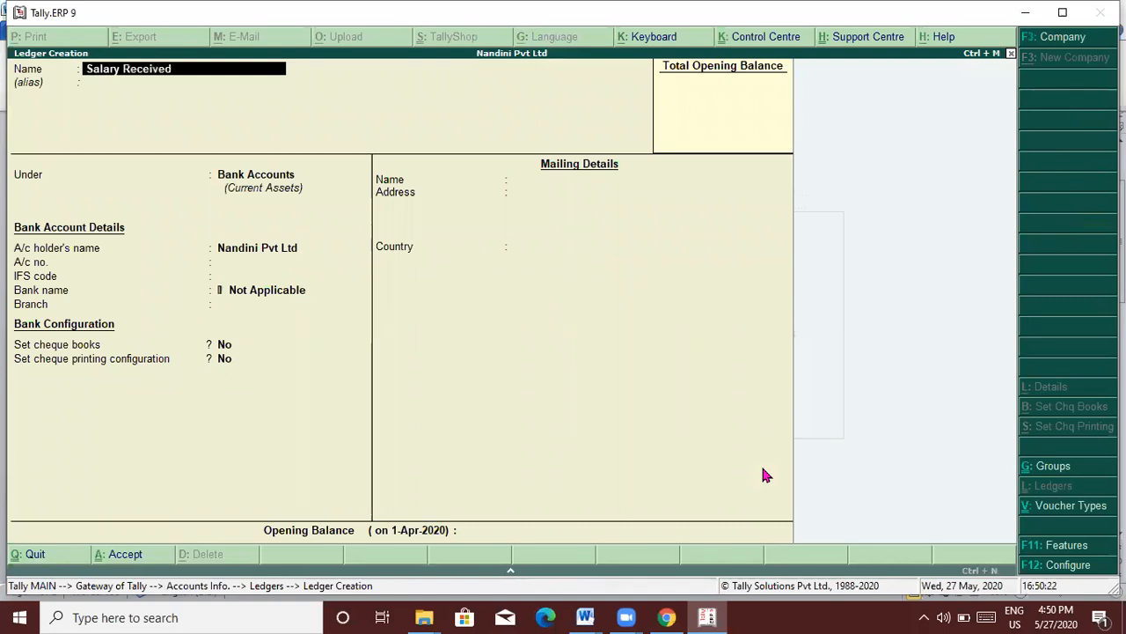
{"action": "key", "text": "Return"}
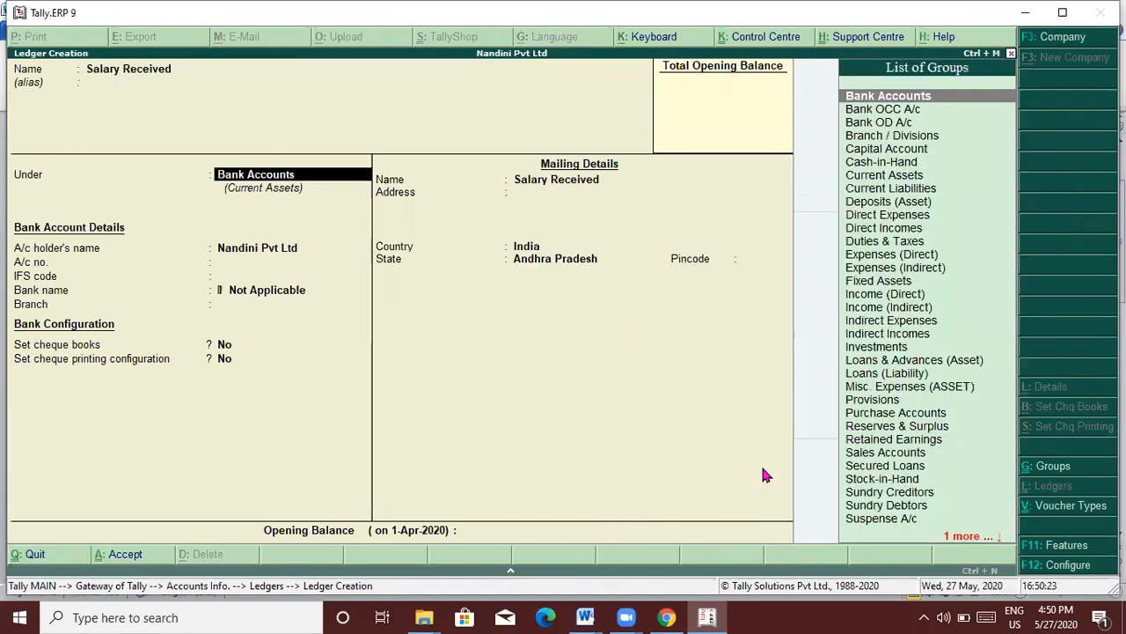
Step: Place Salary Received under Indirect Incomes, save it, and return to voucher entry
{"action": "type", "text": "Indire"}
{"action": "key", "text": "Down"}
{"action": "key", "text": "Down"}
{"action": "key", "text": "Return"}
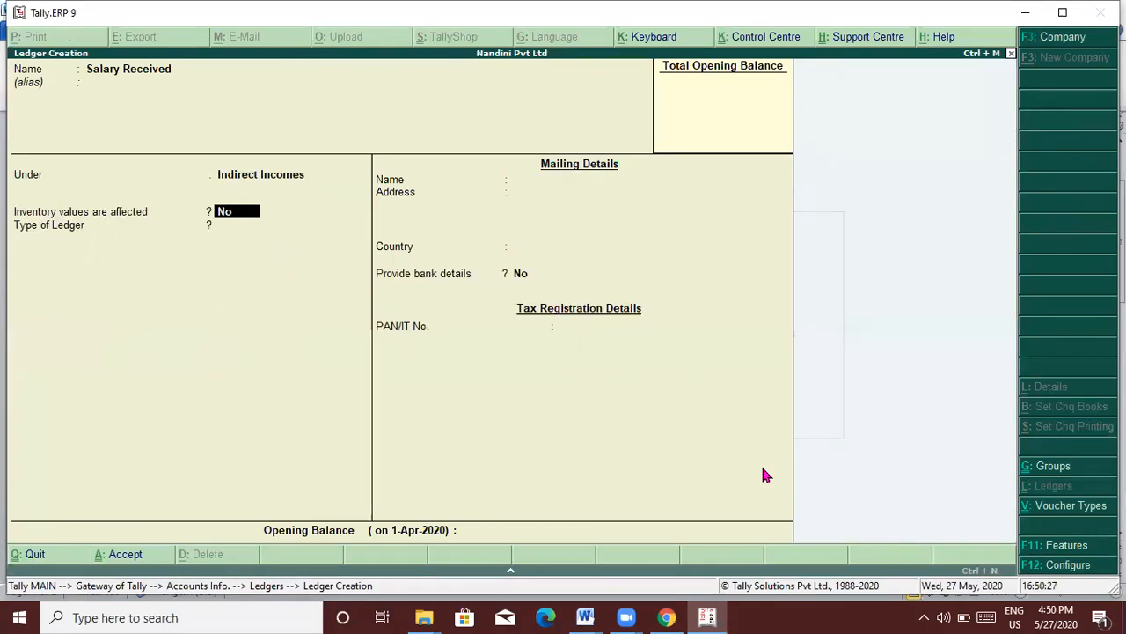
{"action": "key", "text": "Return"}
{"action": "key", "text": "Return"}
{"action": "key", "text": "Return"}
{"action": "key", "text": "Return"}
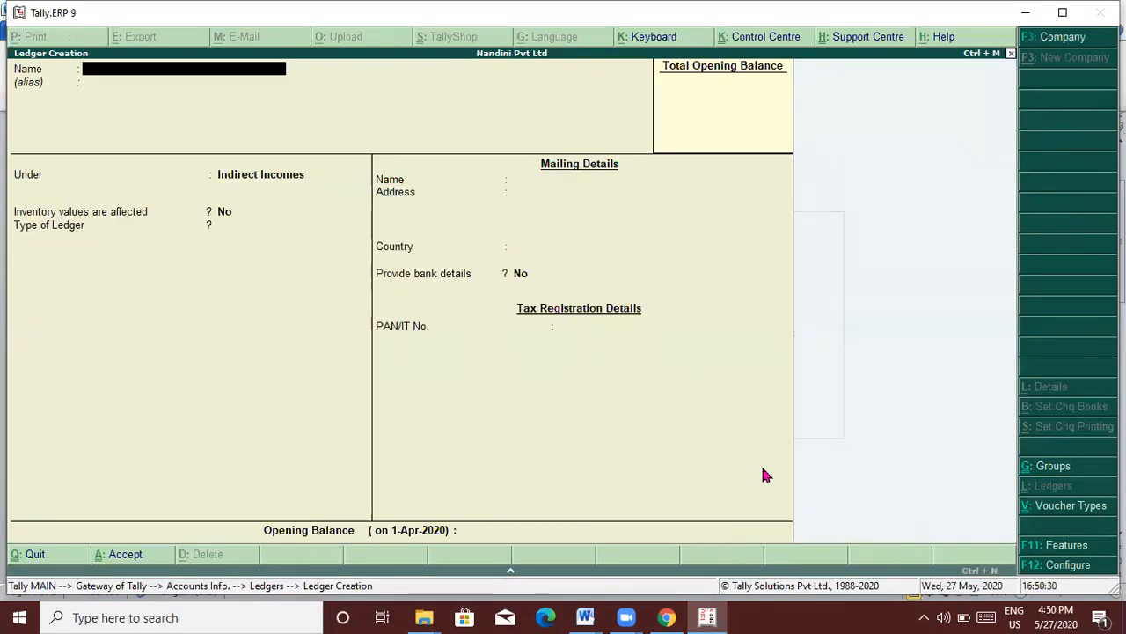
{"action": "key", "text": "Escape"}
{"action": "key", "text": "Escape"}
{"action": "key", "text": "Escape"}
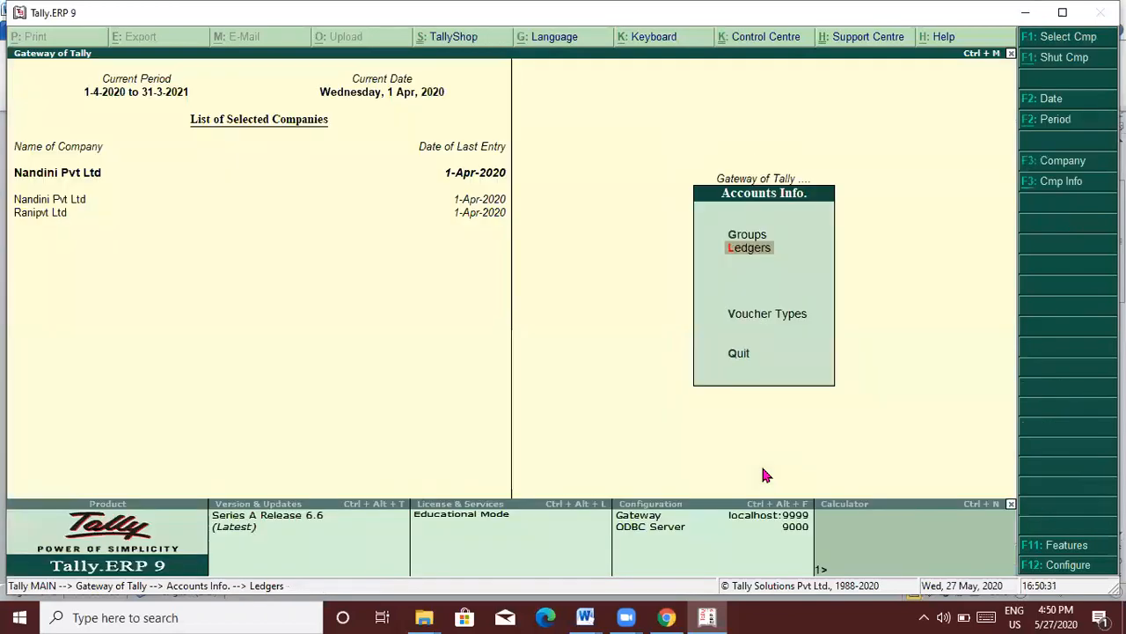
{"action": "key", "text": "Down"}
{"action": "key", "text": "Down"}
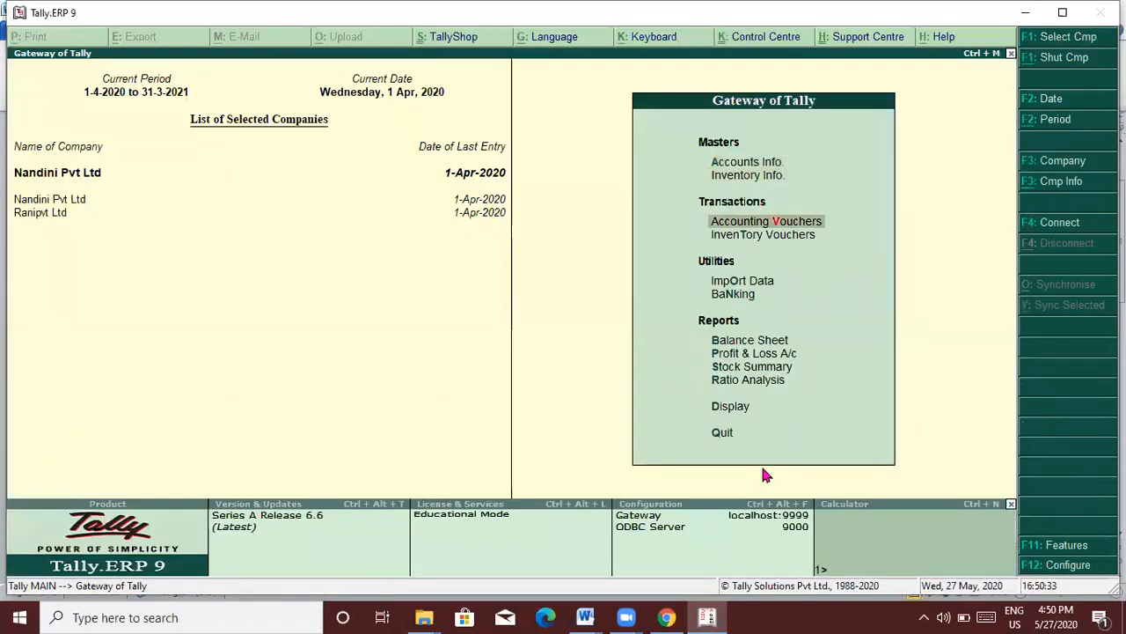
{"action": "key", "text": "Return"}
{"action": "key", "text": "alt+Tab"}
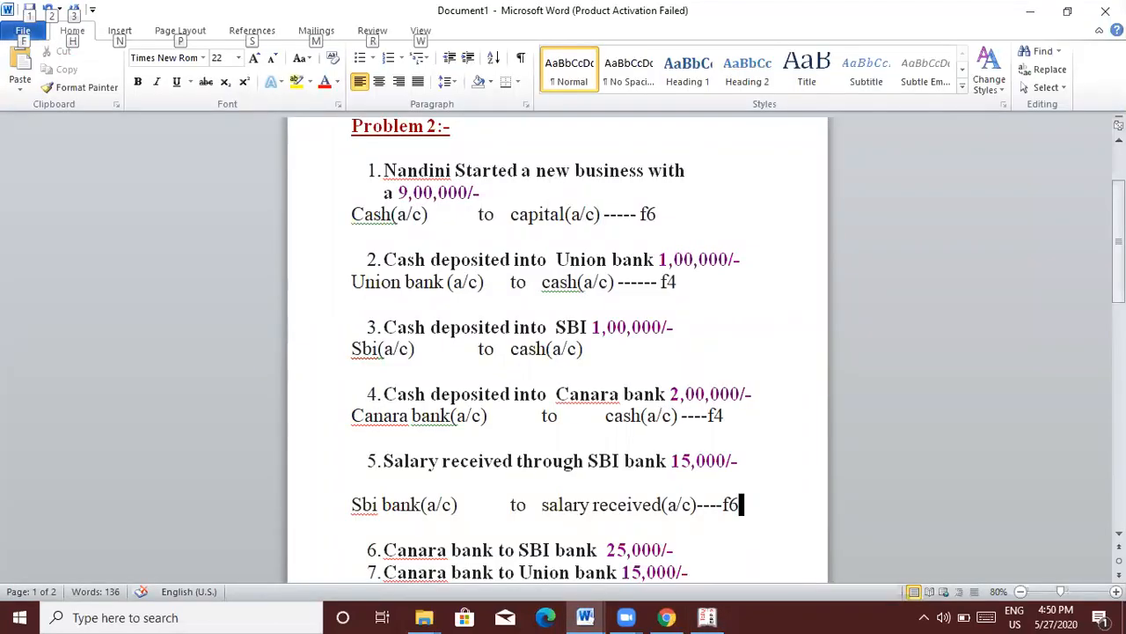
Step: Switch the voucher to Receipt (F6) and credit Salary Received
{"action": "key", "text": "alt+Tab"}
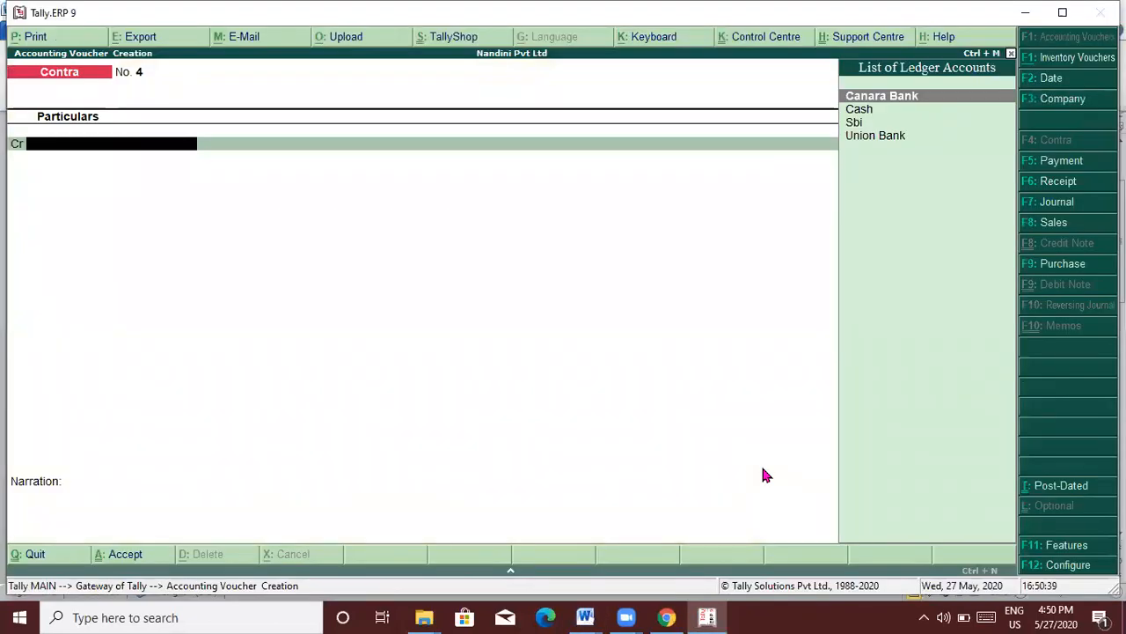
{"action": "key", "text": "F6"}
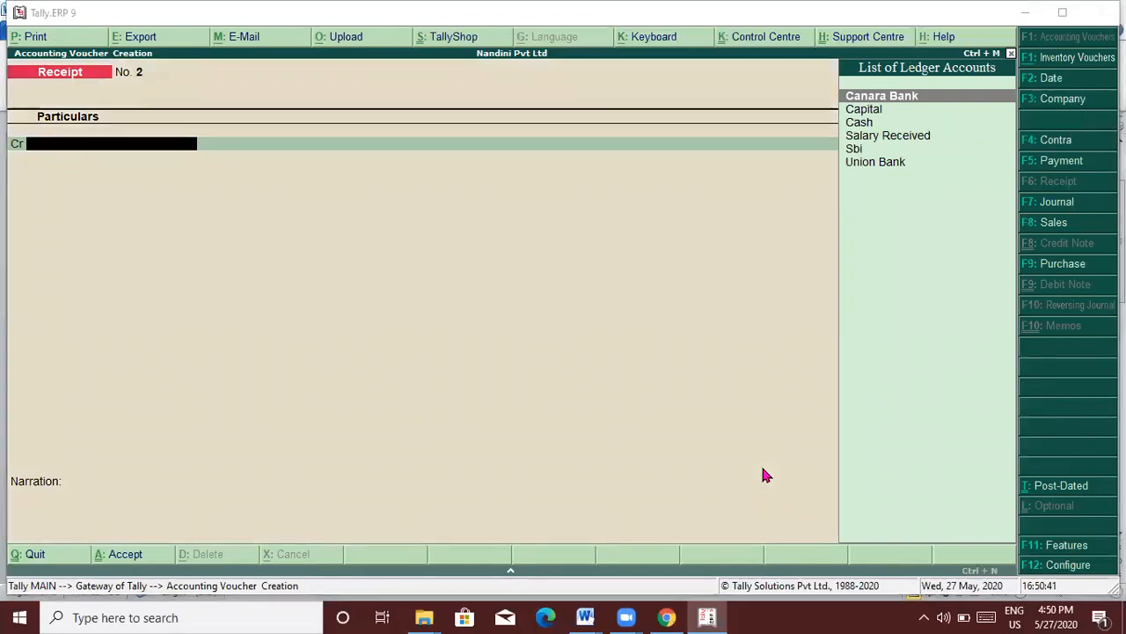
{"action": "key", "text": "alt+Tab"}
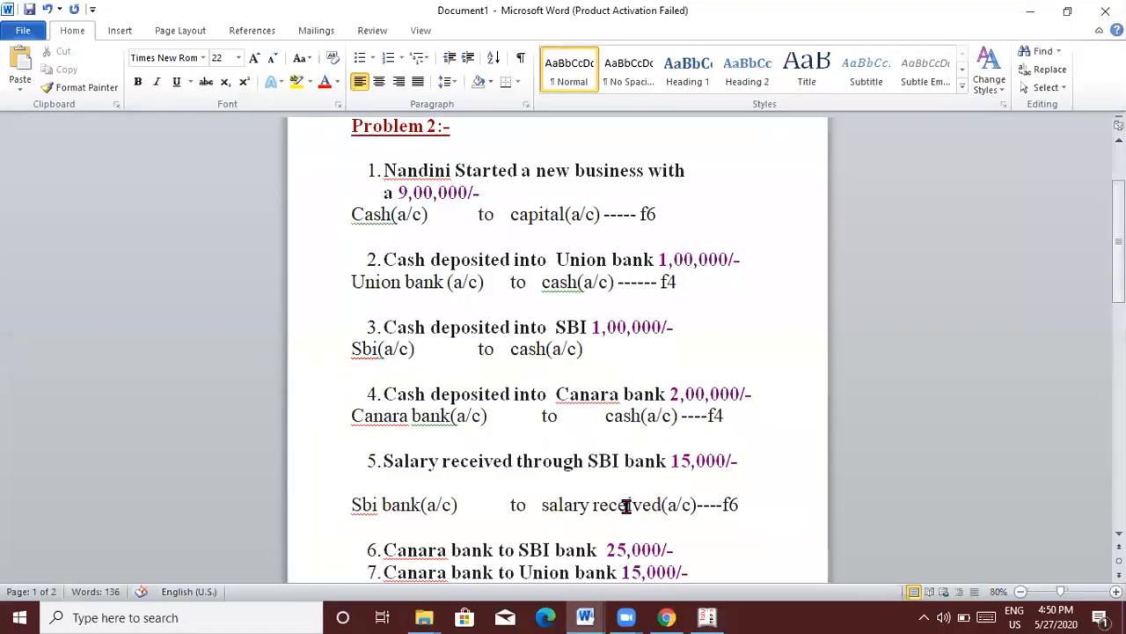
{"action": "key", "text": "alt+Tab"}
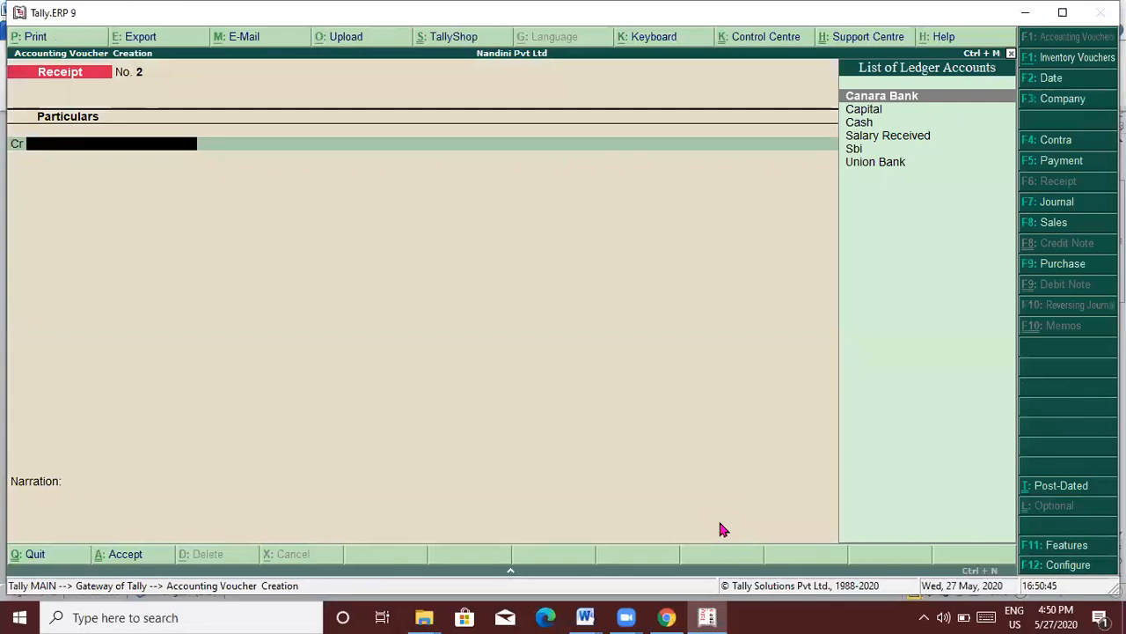
{"action": "type", "text": "s"}
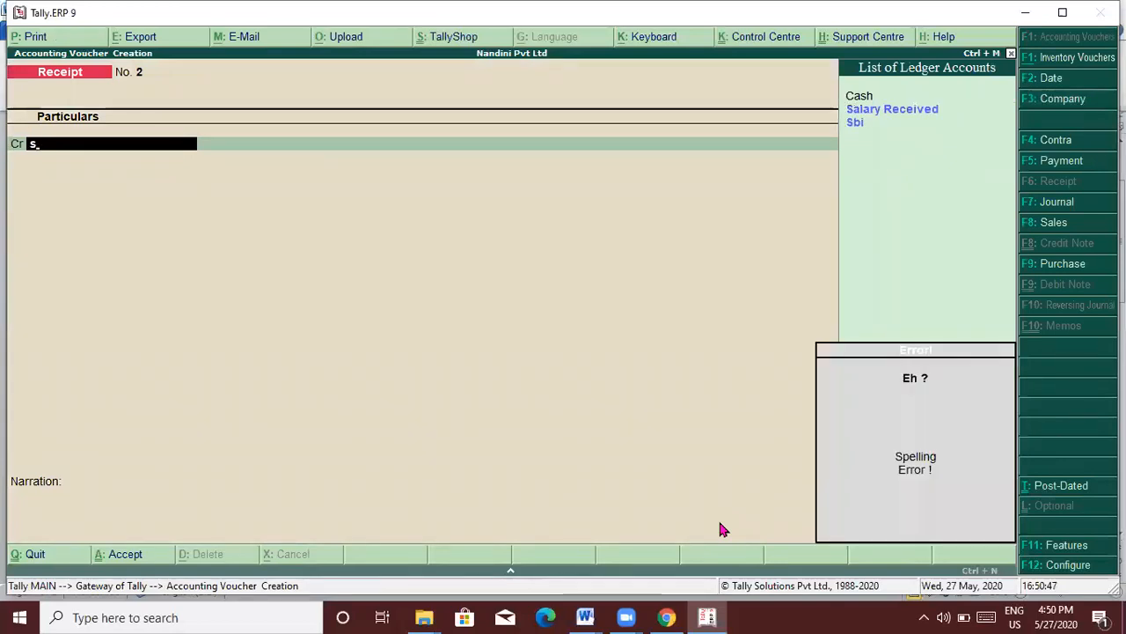
{"action": "key", "text": "Down"}
{"action": "key", "text": "Return"}
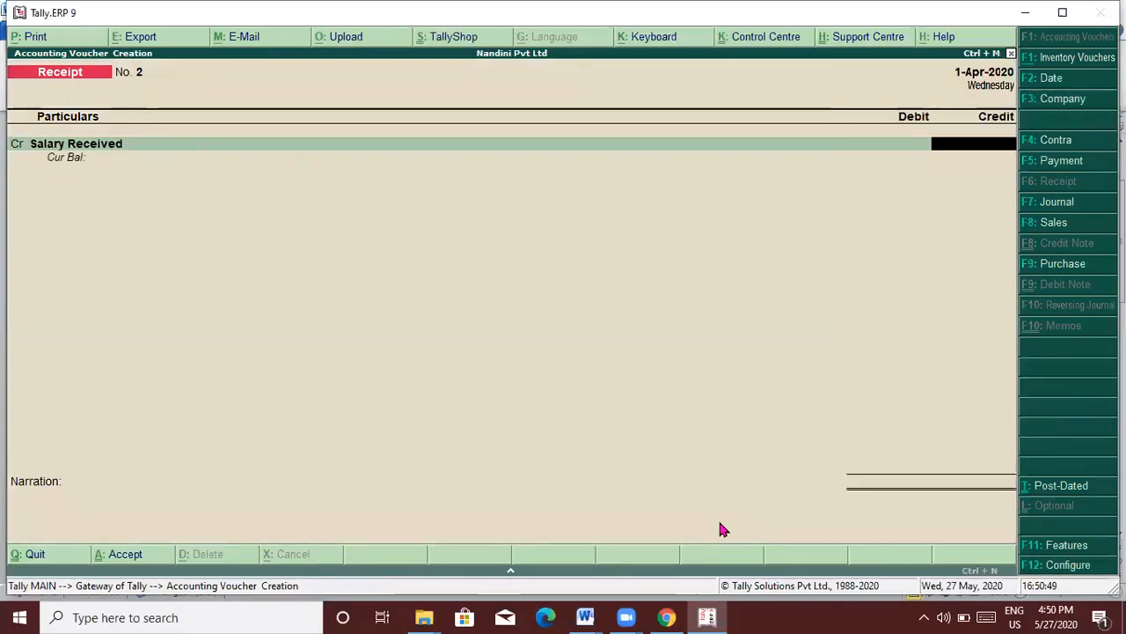
Step: Enter the 15,000 amount and debit Sbi through its bank allocation
{"action": "key", "text": "alt+Tab"}
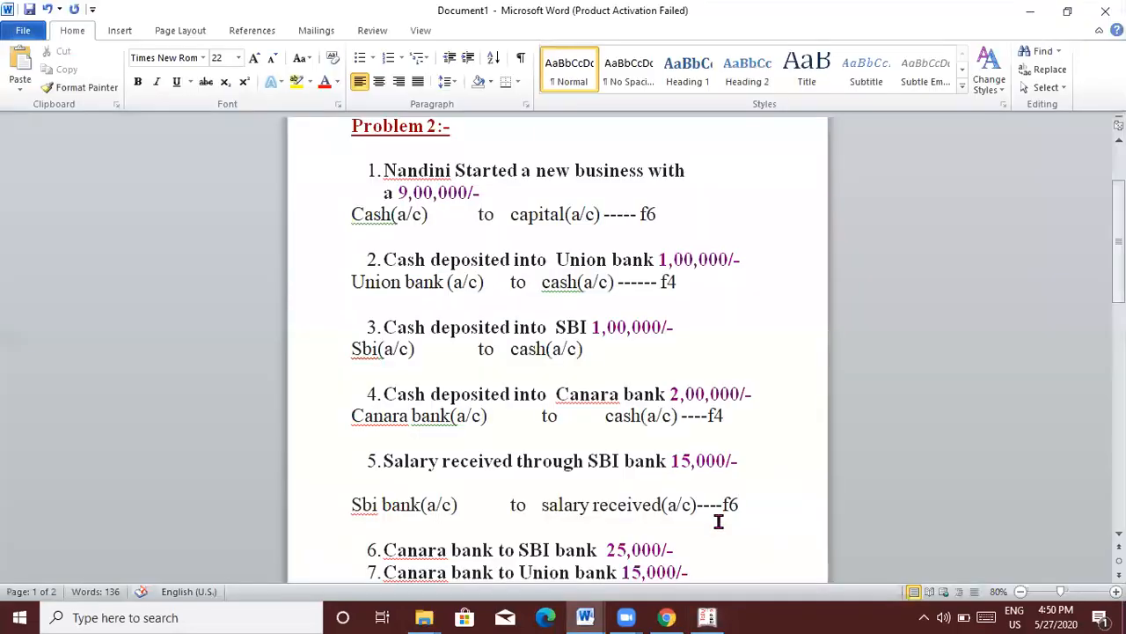
{"action": "key", "text": "alt+Tab"}
{"action": "type", "text": "150000"}
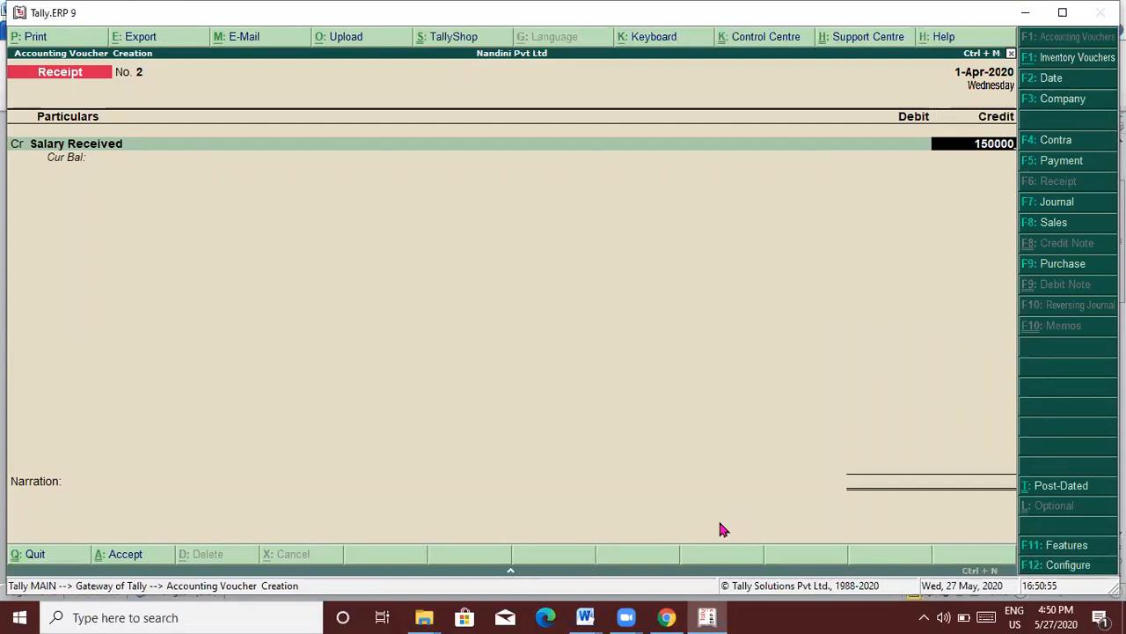
{"action": "key", "text": "Return"}
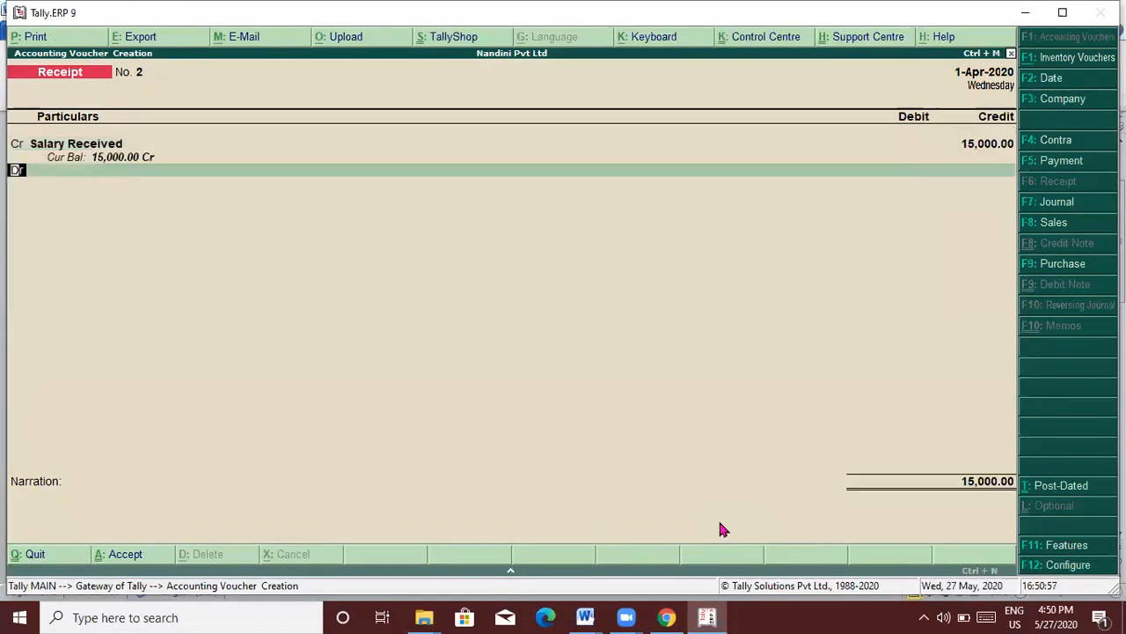
{"action": "key", "text": "Return"}
{"action": "type", "text": "Sbi"}
{"action": "key", "text": "Return"}
{"action": "key", "text": "Return"}
{"action": "key", "text": "Return"}
{"action": "key", "text": "Return"}
{"action": "key", "text": "Return"}
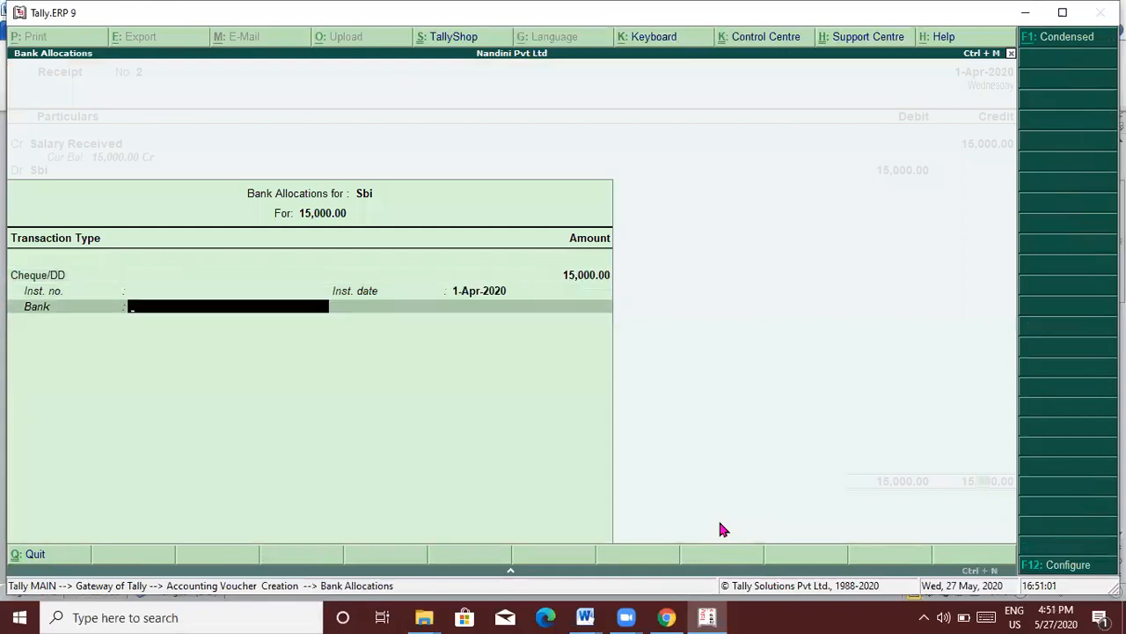
{"action": "key", "text": "Return"}
{"action": "key", "text": "Return"}
{"action": "key", "text": "Return"}
{"action": "key", "text": "alt+Tab"}
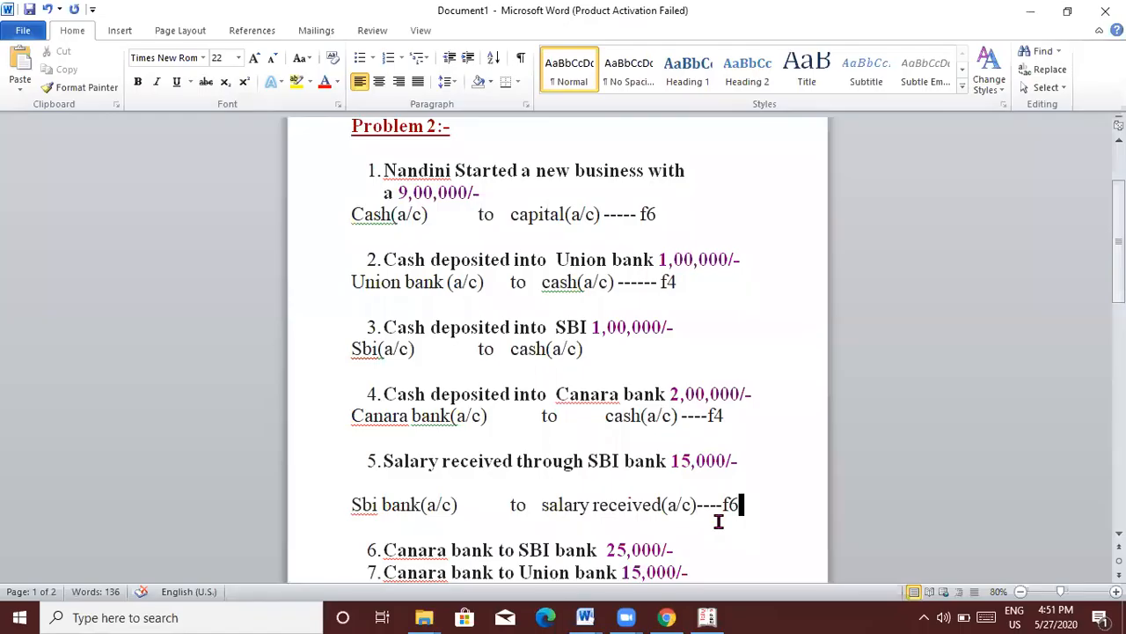
Step: Open an unnumbered blank line beneath item 6 in Word
{"action": "left_click", "coordinate": [686, 556]}
{"action": "key", "text": "Return"}
{"action": "key", "text": "Return"}
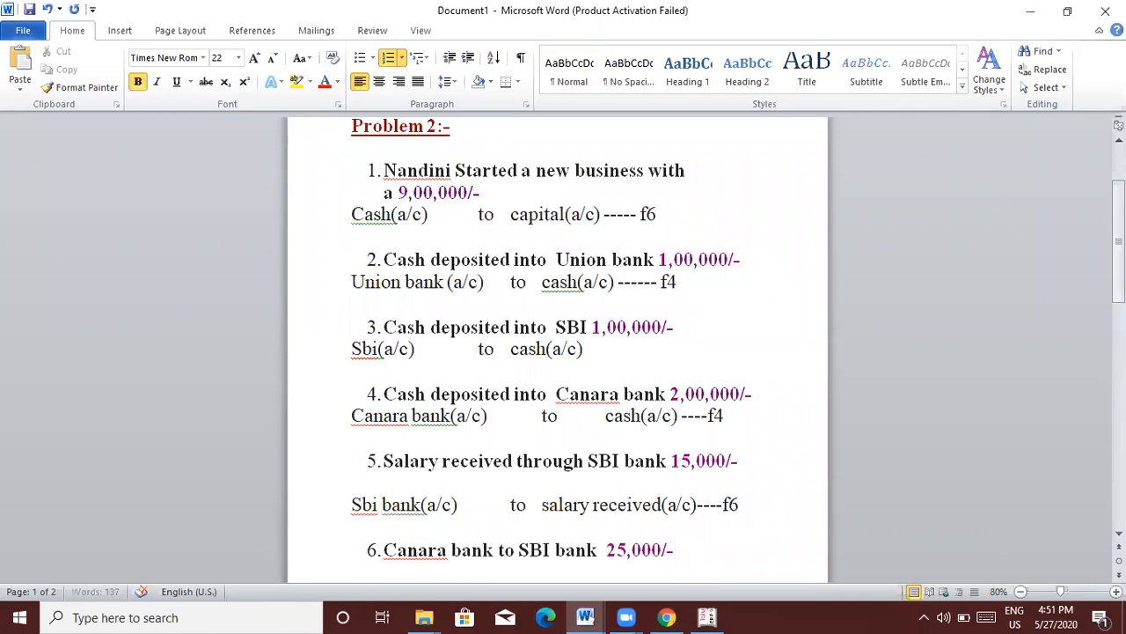
{"action": "key", "text": "Down"}
{"action": "key", "text": "Down"}
{"action": "key", "text": "Down"}
{"action": "key", "text": "Down"}
{"action": "key", "text": "Up"}
{"action": "key", "text": "Up"}
{"action": "key", "text": "Up"}
{"action": "key", "text": "Up"}
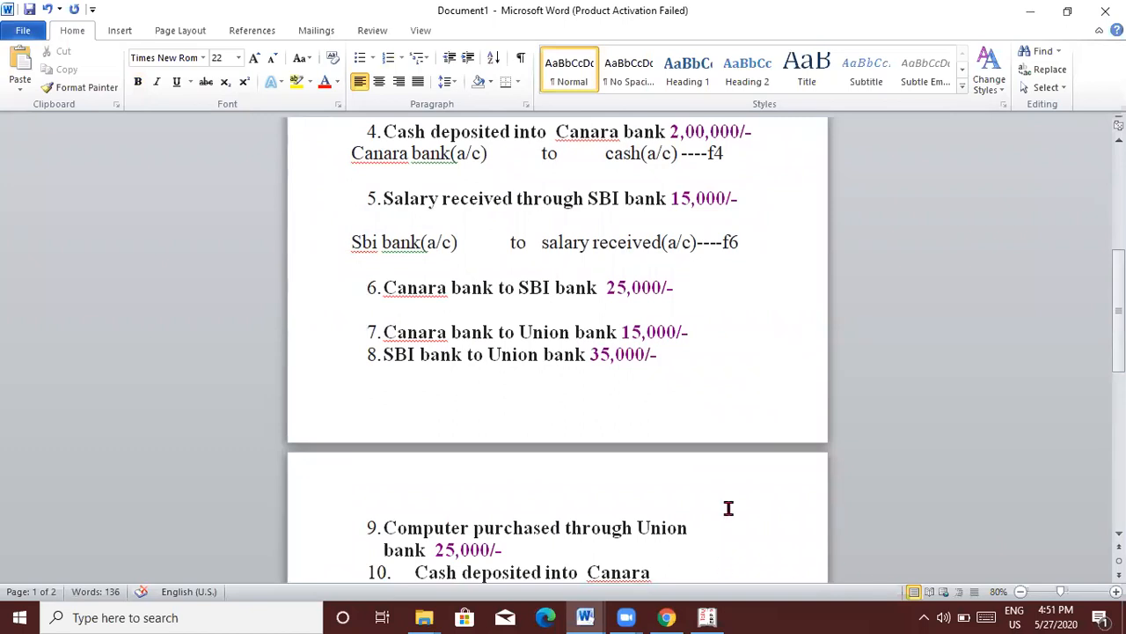
{"action": "left_click", "coordinate": [686, 291]}
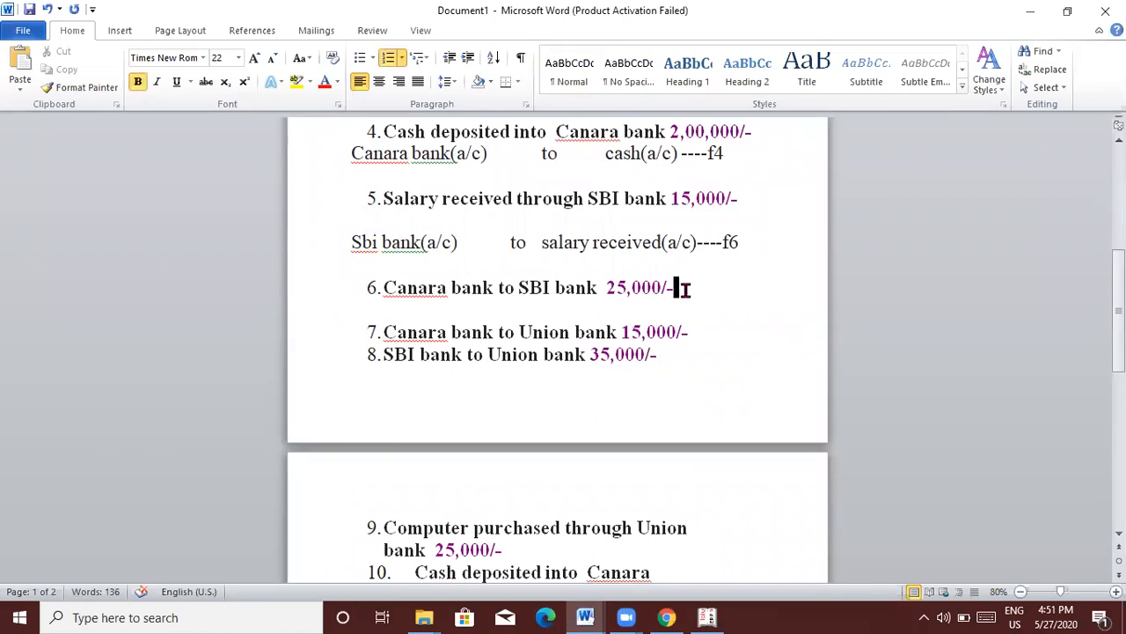
{"action": "key", "text": "Return"}
{"action": "key", "text": "Return"}
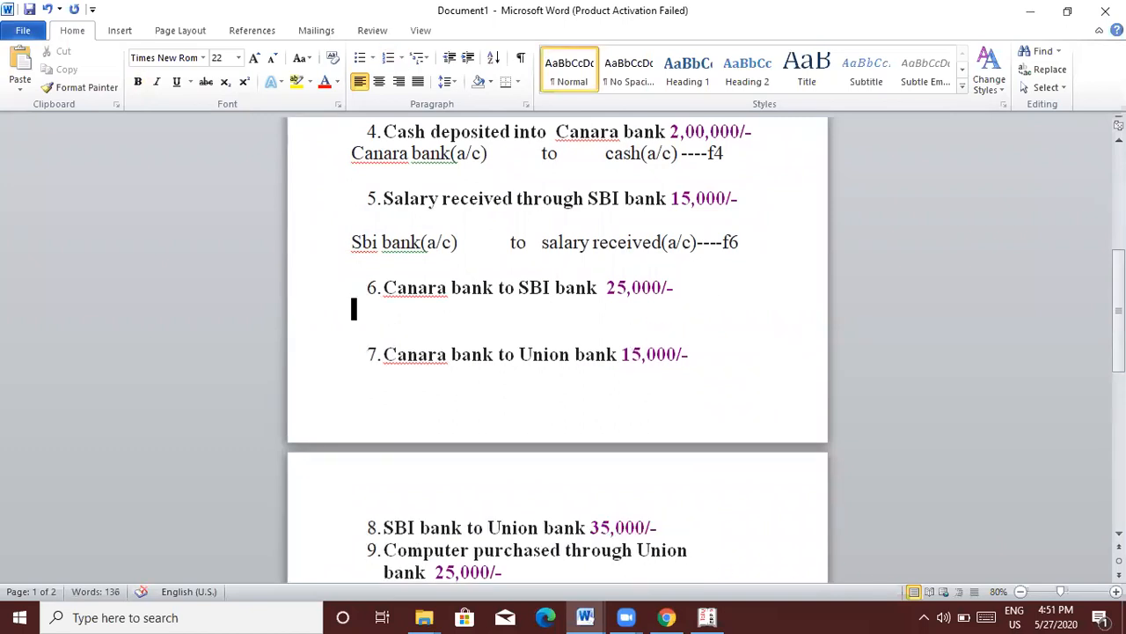
{"action": "key", "text": "Return"}
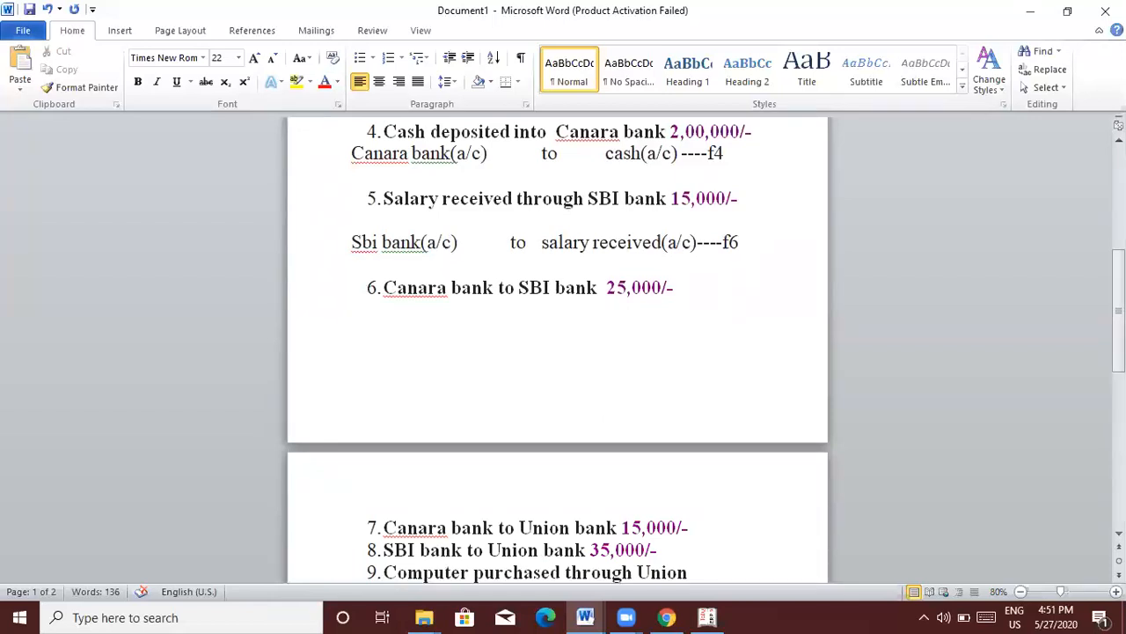
Step: Type the entry 'Sbi(a/c) to canara bank(a/c) ---- f4' with tab spacing
{"action": "type", "text": "sbi(a/)"}
{"action": "key", "text": "BackSpace"}
{"action": "type", "text": "c)"}
{"action": "key", "text": "Tab"}
{"action": "type", "text": "to"}
{"action": "key", "text": "Tab"}
{"action": "key", "text": "Tab"}
{"action": "type", "text": "ca"}
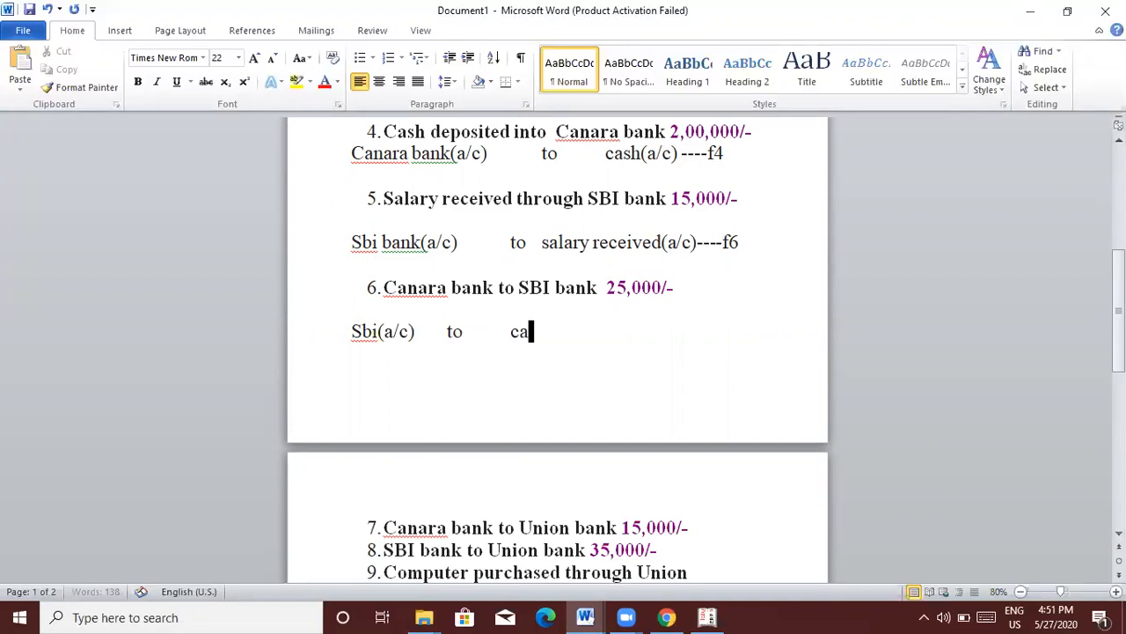
{"action": "type", "text": "nara ban"}
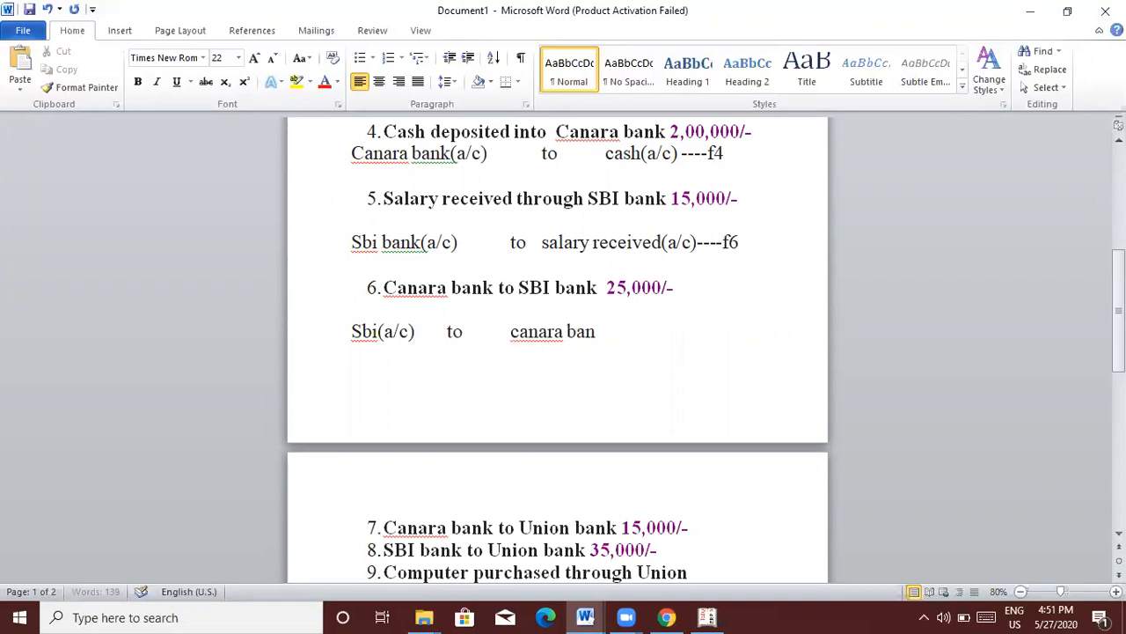
{"action": "type", "text": "k(a/c)"}
{"action": "type", "text": "  ----"}
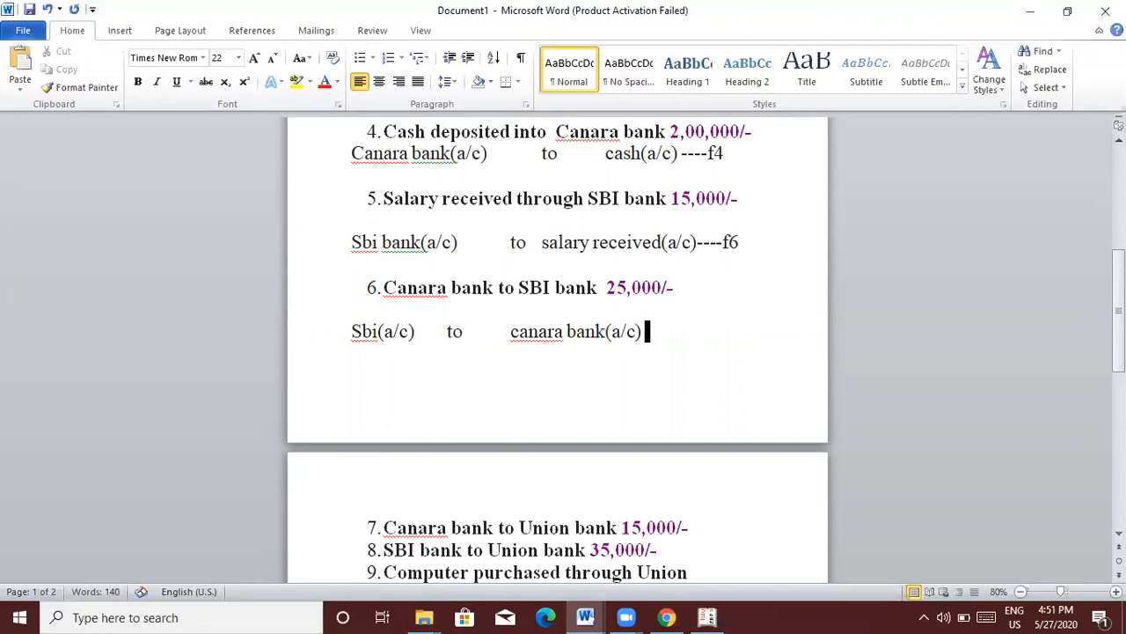
{"action": "type", "text": " f4"}
Step: Open an empty line beneath item 7
{"action": "left_click", "coordinate": [660, 550]}
{"action": "left_click", "coordinate": [692, 528]}
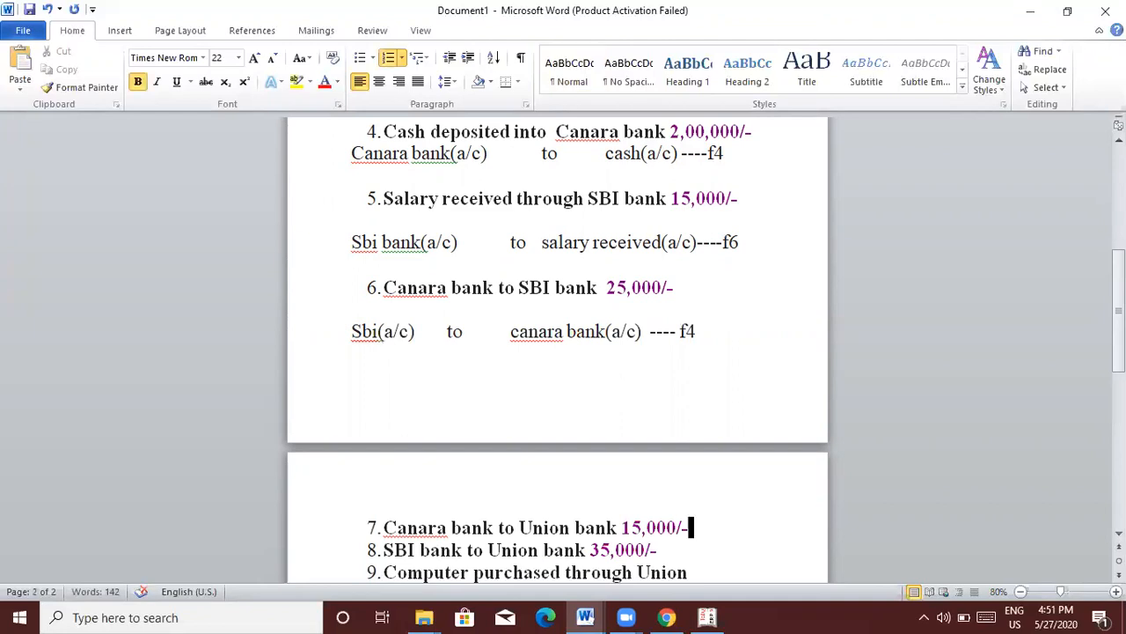
{"action": "key", "text": "Return"}
{"action": "key", "text": "Return"}
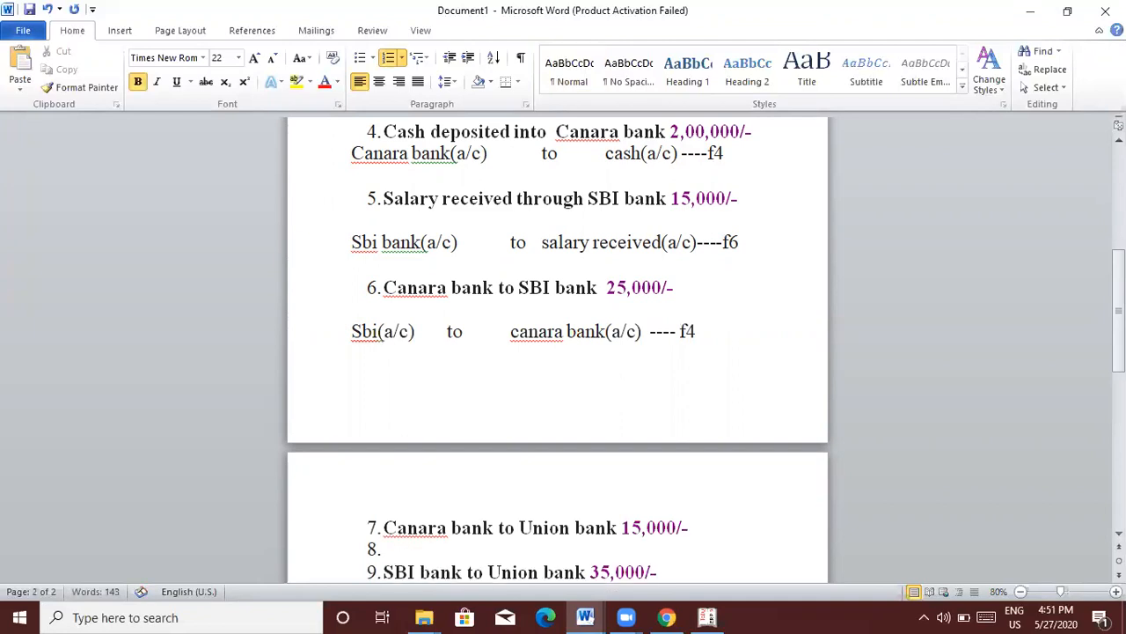
Step: Type 'union bank(a/c) to canra bank(a/c) --f4' under item 7
{"action": "type", "text": "union "}
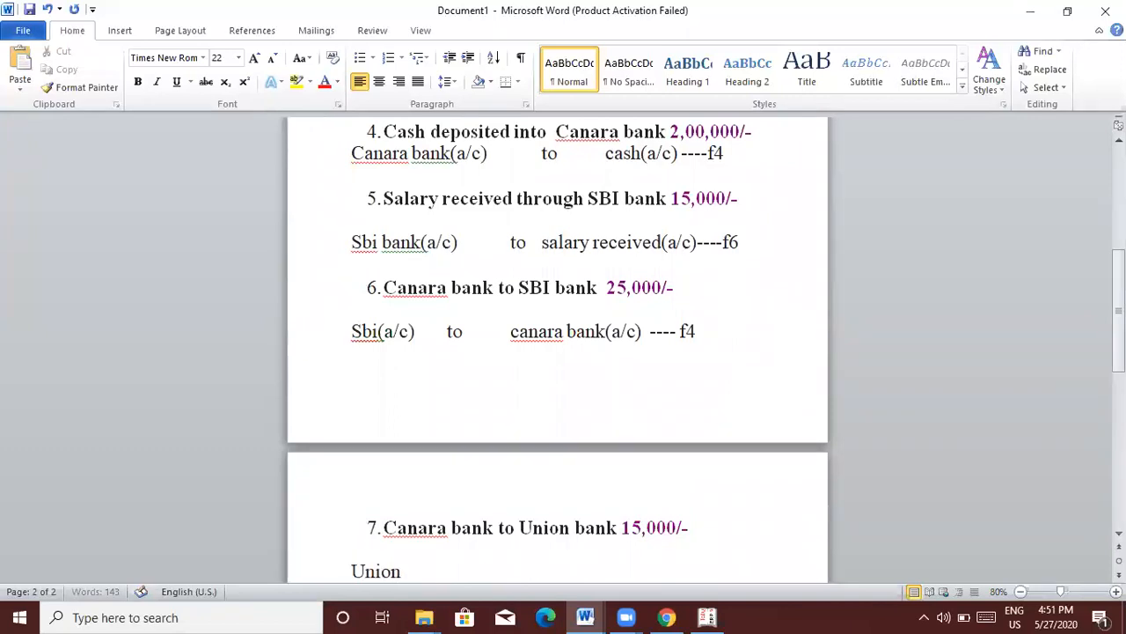
{"action": "type", "text": "bank(a/c)      to         "}
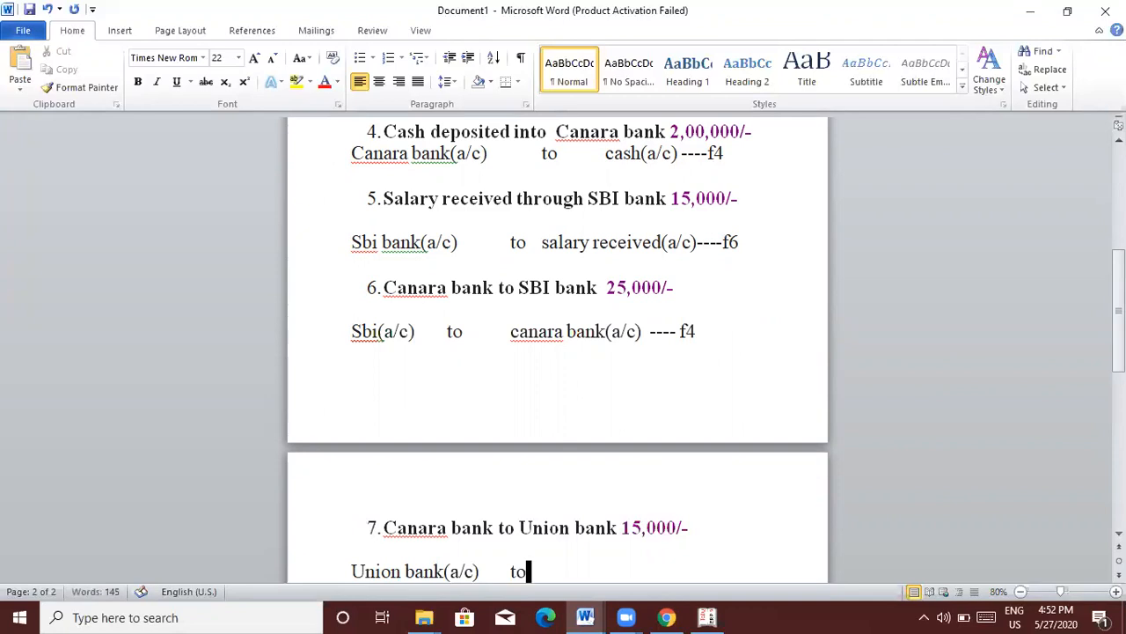
{"action": "type", "text": "canra"}
{"action": "type", "text": " bank"}
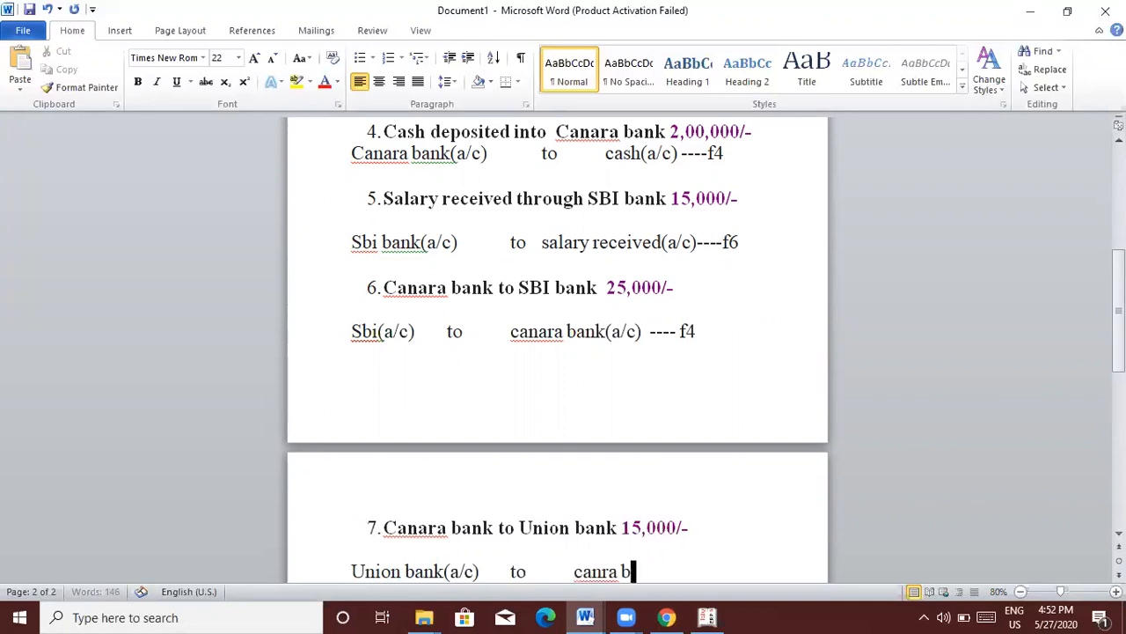
{"action": "type", "text": "(a/c) --"}
{"action": "type", "text": "f4"}
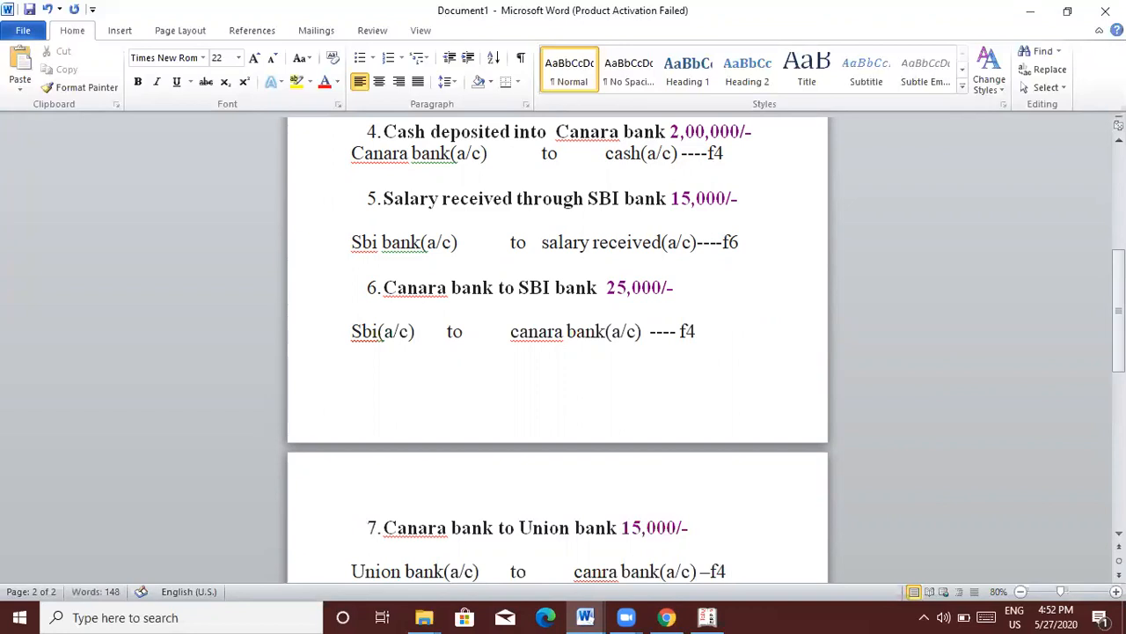
{"action": "key", "text": "Down"}
{"action": "key", "text": "Down"}
{"action": "key", "text": "Down"}
{"action": "key", "text": "Down"}
{"action": "key", "text": "Up"}
{"action": "key", "text": "Up"}
{"action": "key", "text": "Up"}
Step: Add an unnumbered line under item 8 reading 'uninon bank(a/c) to sbi bank(a/c) ---f4'
{"action": "key", "text": "Return"}
{"action": "key", "text": "Return"}
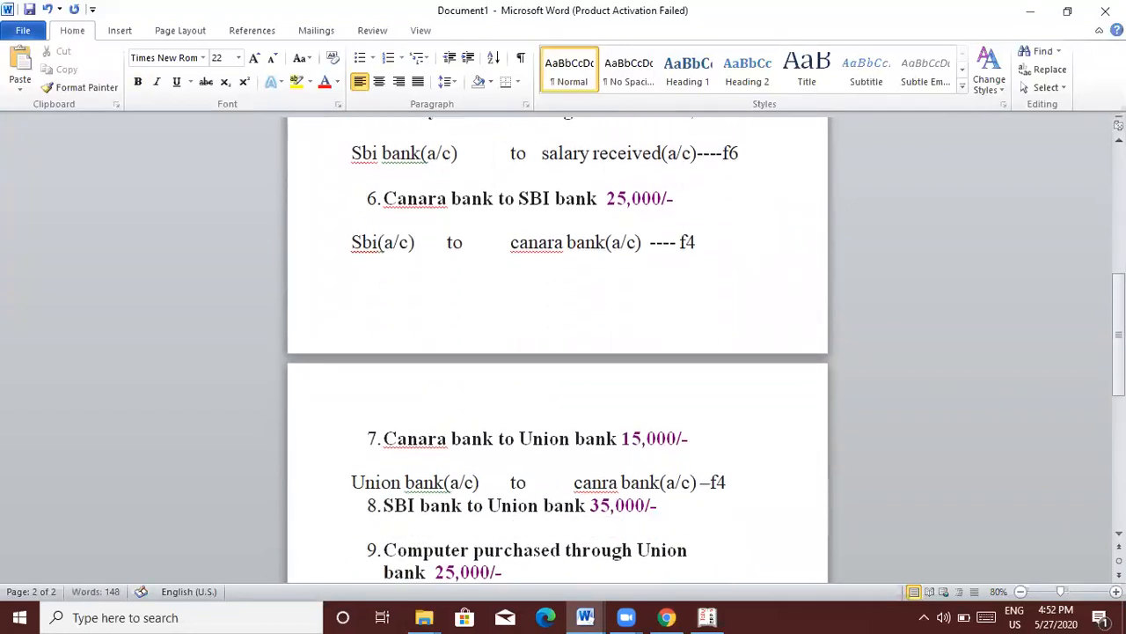
{"action": "key", "text": "Return"}
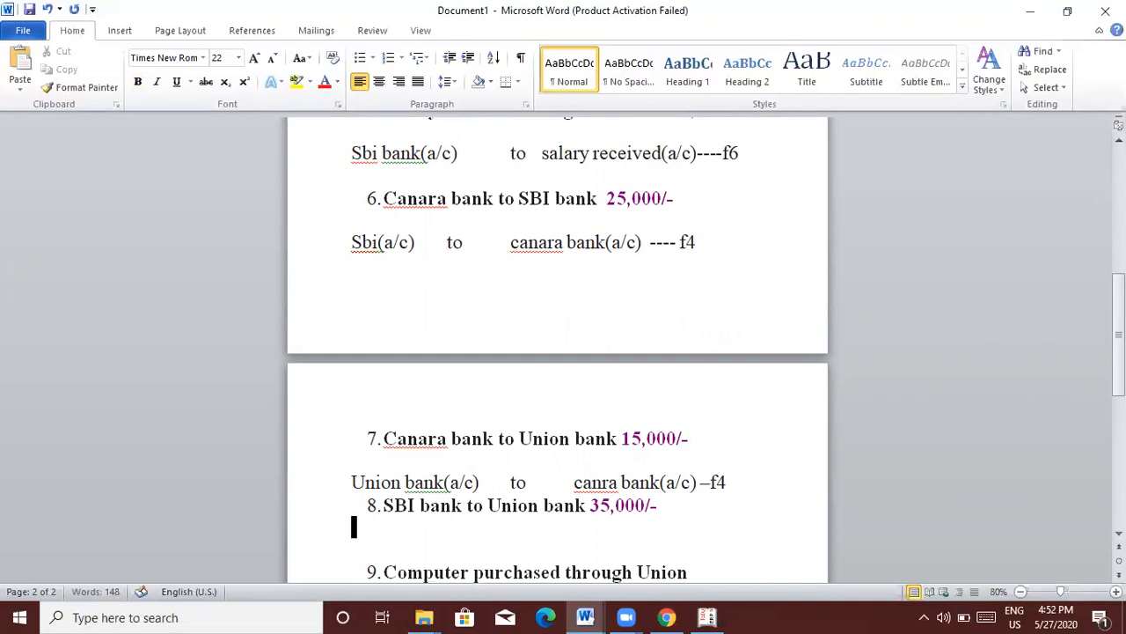
{"action": "type", "text": "uninon ba"}
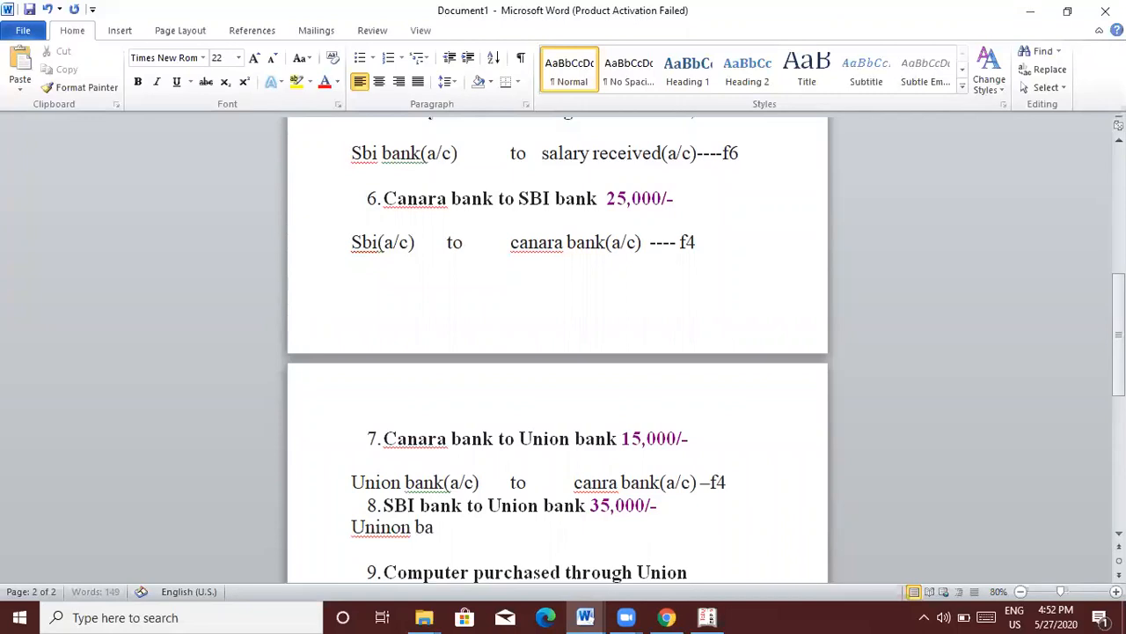
{"action": "type", "text": "nk(a/c)"}
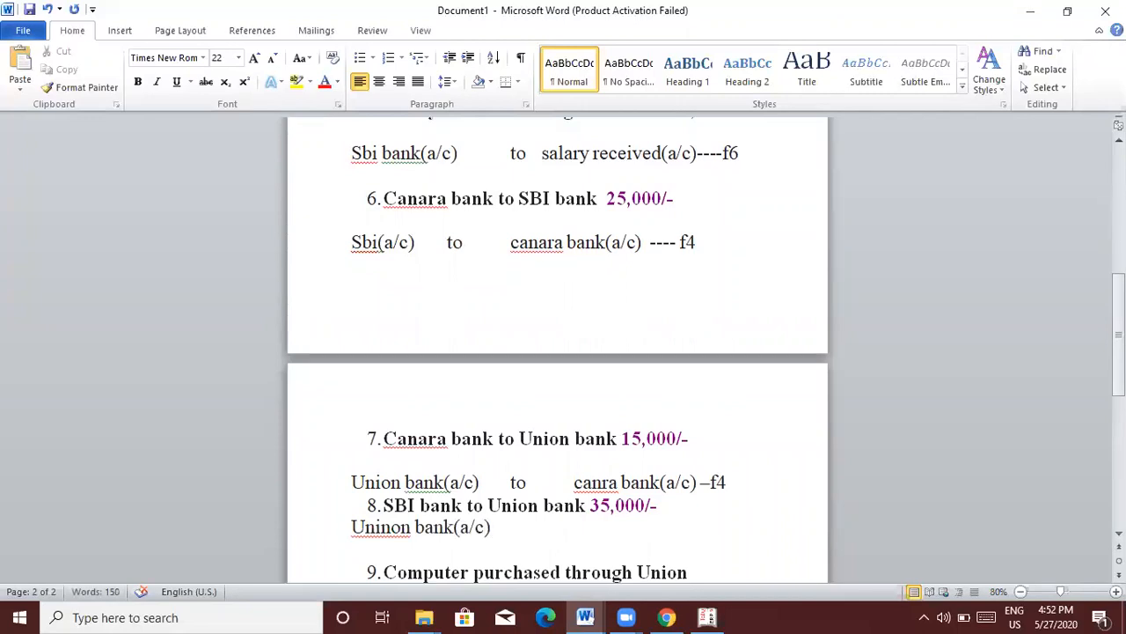
{"action": "key", "text": "Tab"}
{"action": "key", "text": "Tab"}
{"action": "type", "text": "to"}
{"action": "key", "text": "Tab"}
{"action": "type", "text": "sbi bank"}
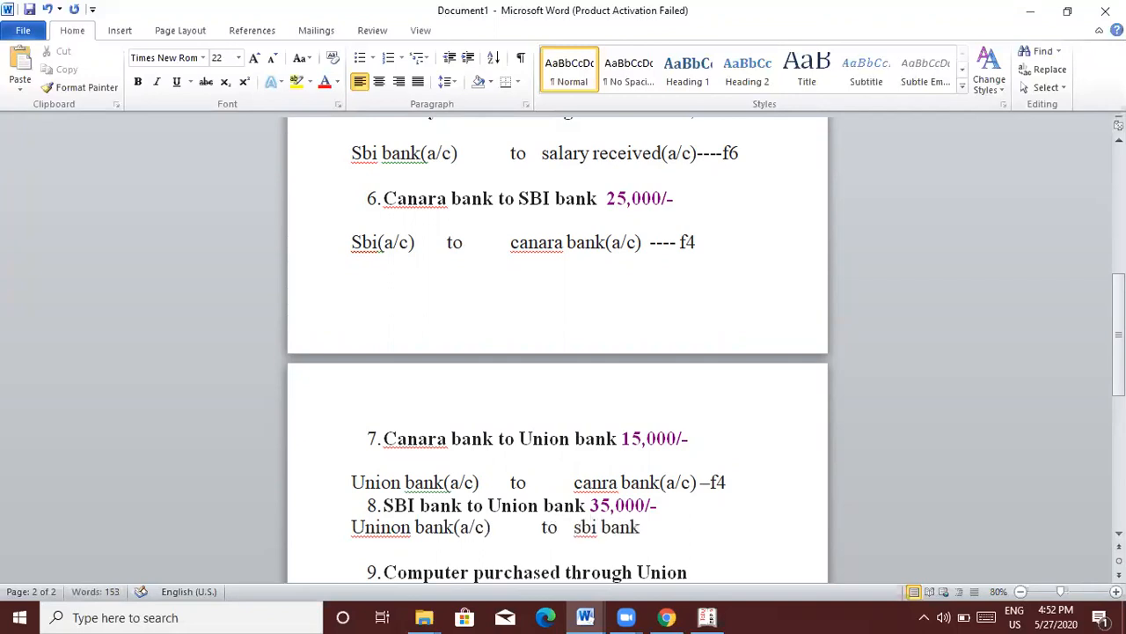
{"action": "type", "text": "(a/c) ---f4"}
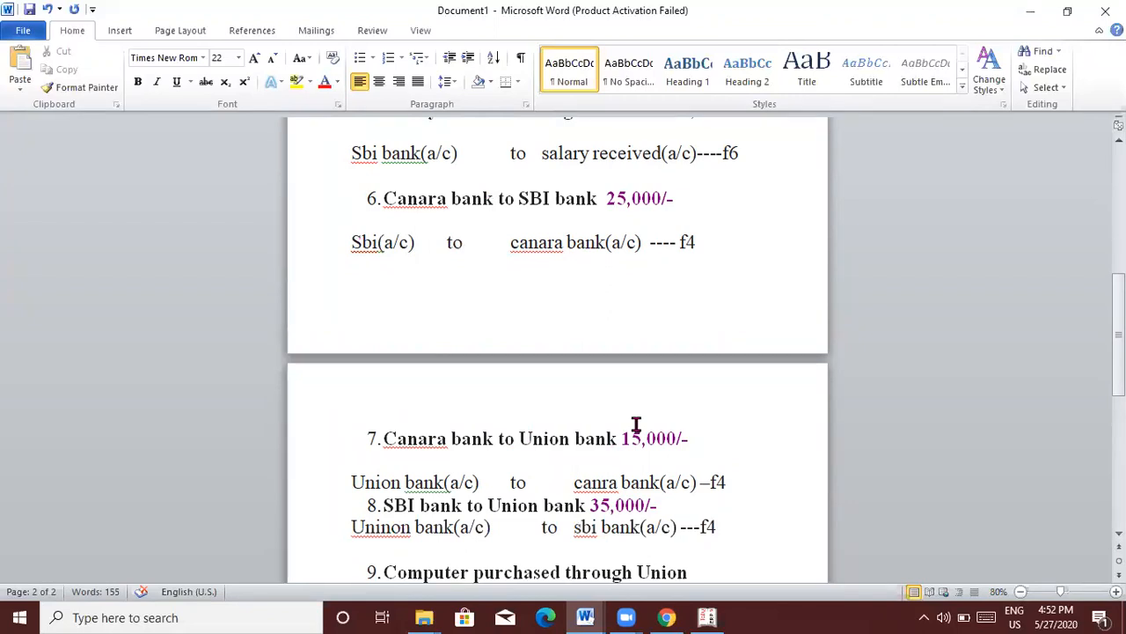
{"action": "key", "text": "alt+Tab"}
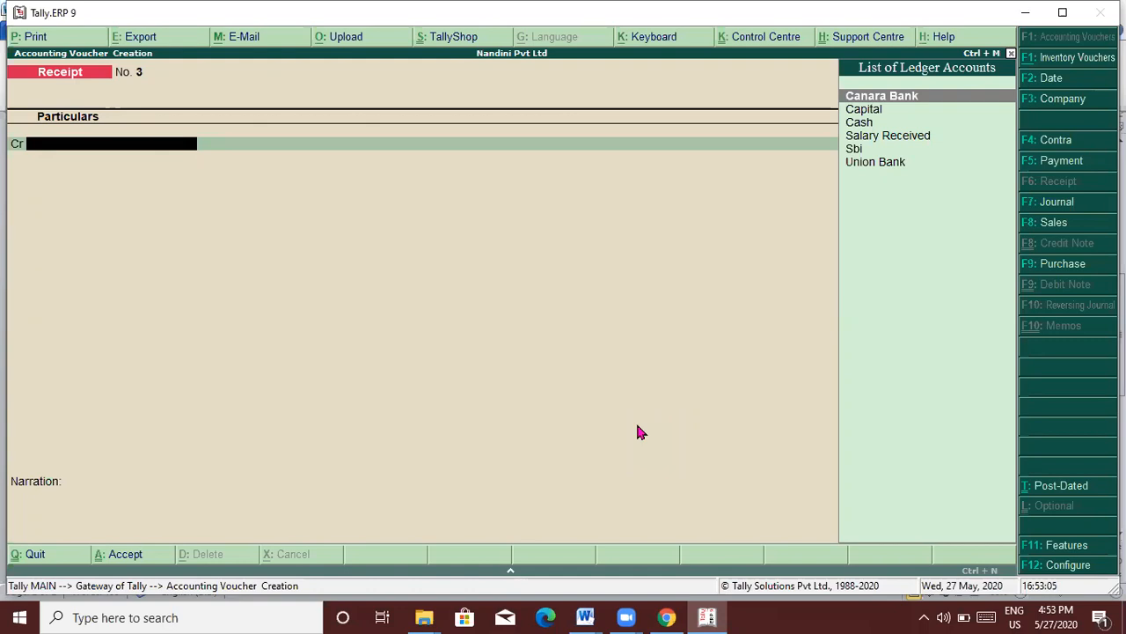
Step: Leave the receipt and start a Contra voucher (F4) from Accounting Vouchers
{"action": "key", "text": "Escape"}
{"action": "key", "text": "Return"}
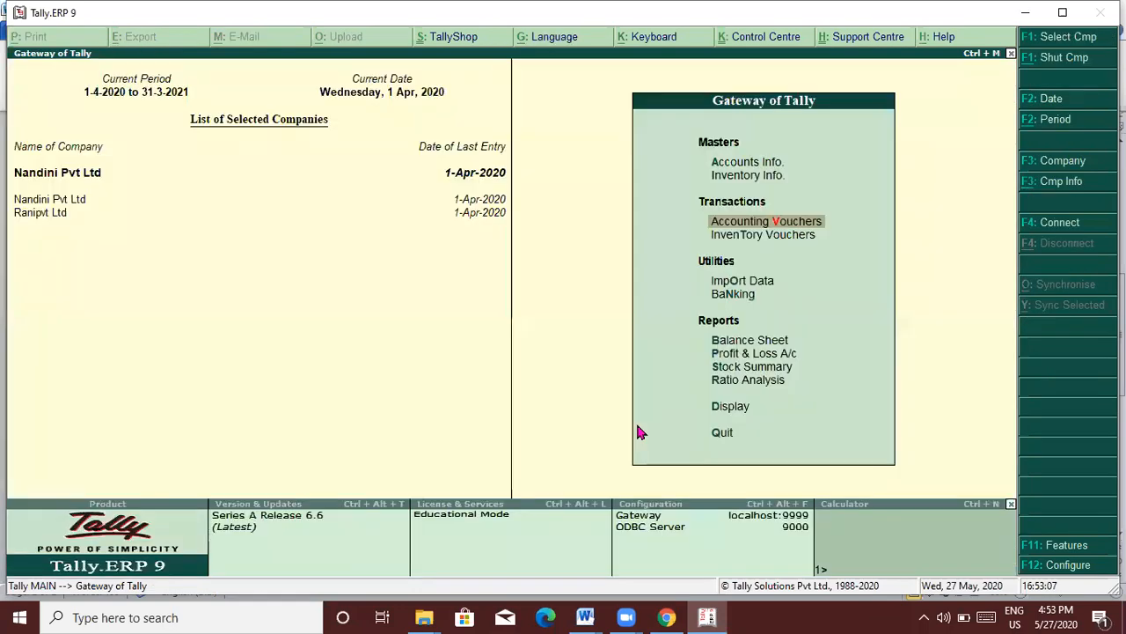
{"action": "key", "text": "Return"}
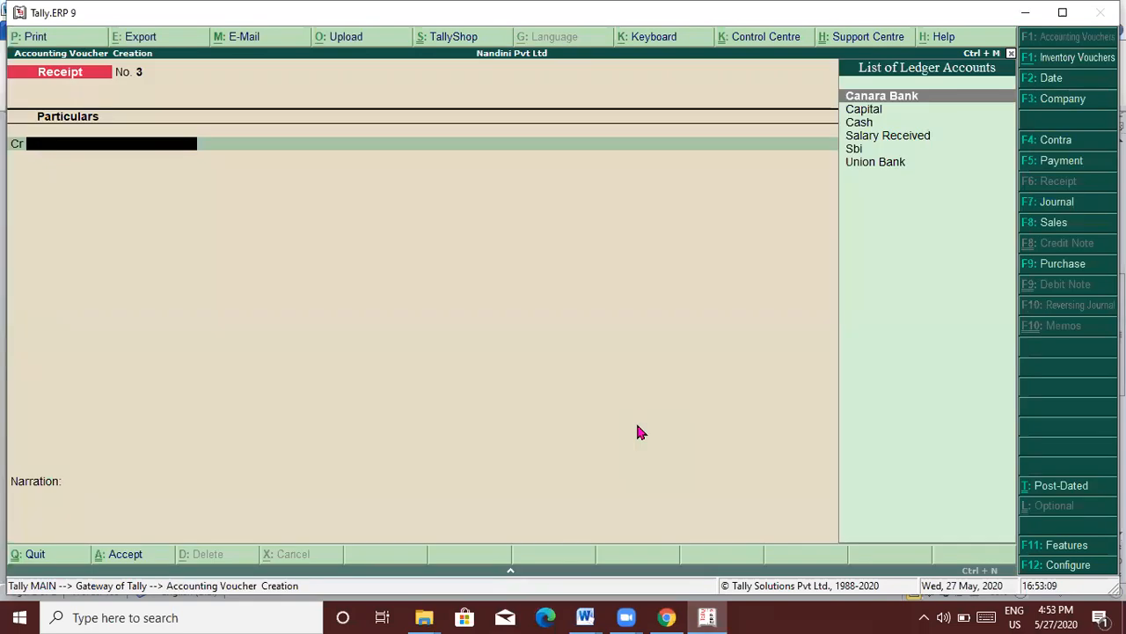
{"action": "key", "text": "F4"}
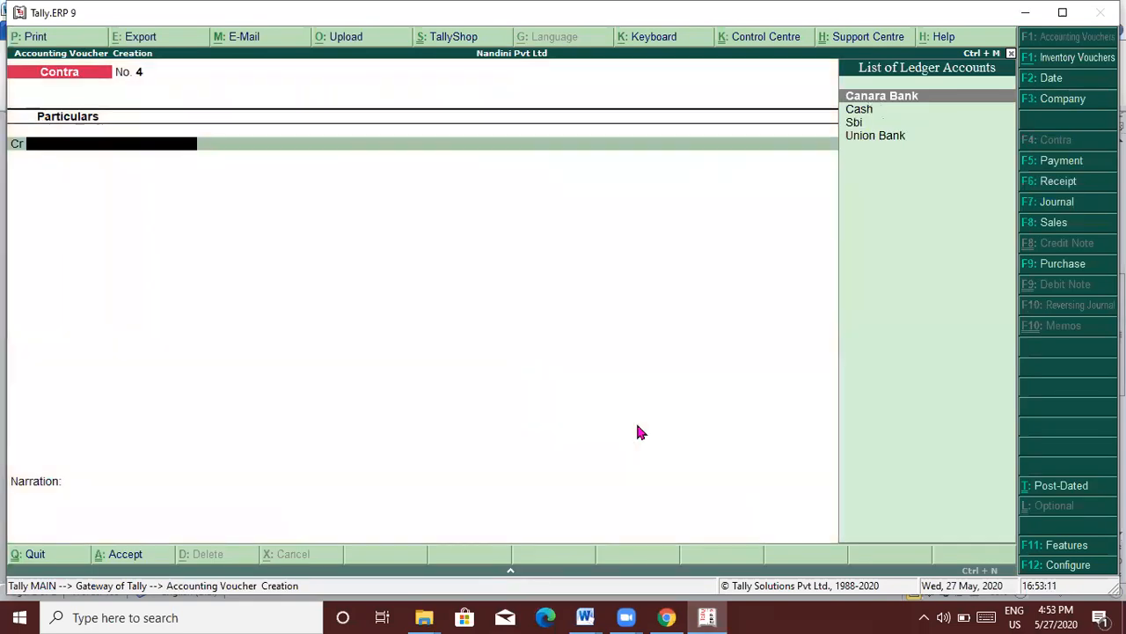
{"action": "key", "text": "alt+Tab"}
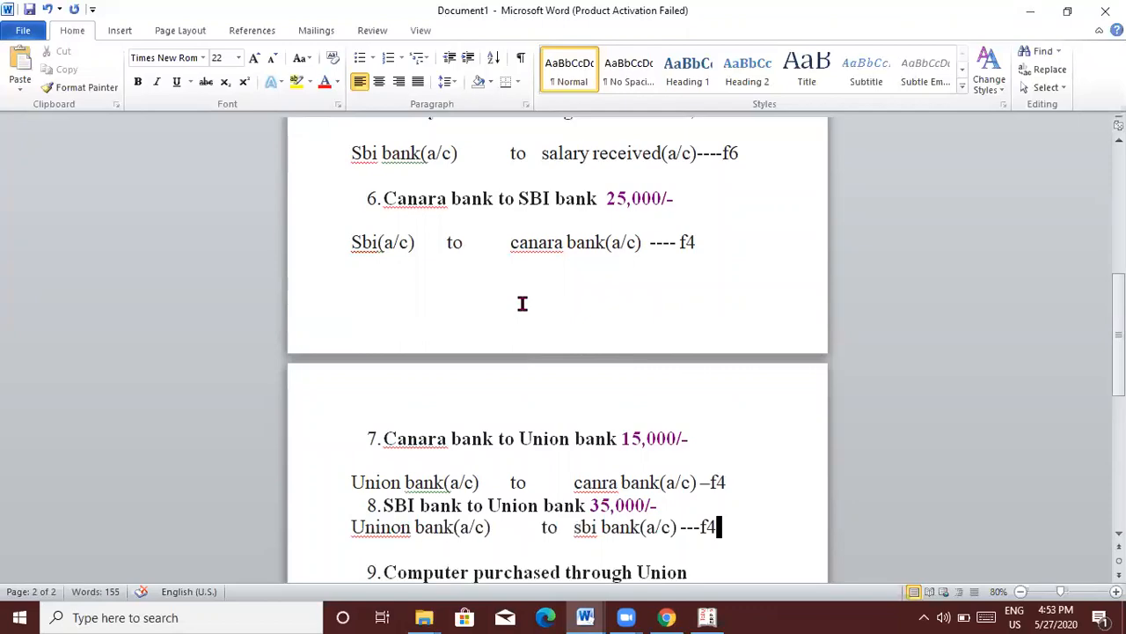
{"action": "key", "text": "alt+Tab"}
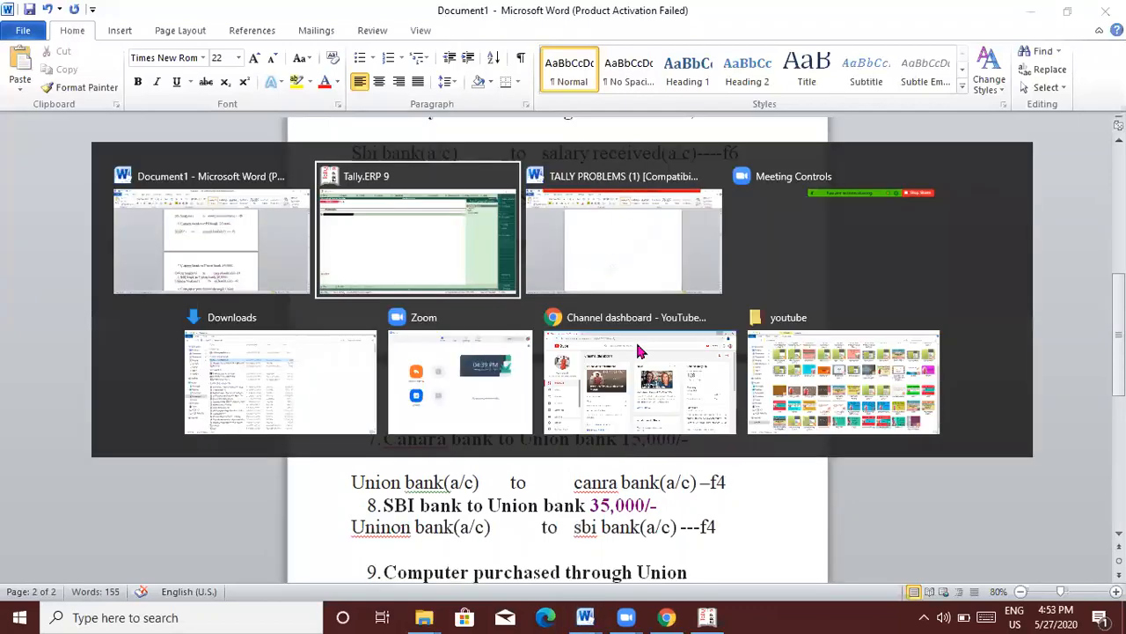
Step: Record Contra No. 4: credit Canara Bank 25,000 and debit Sbi
{"action": "type", "text": "Can"}
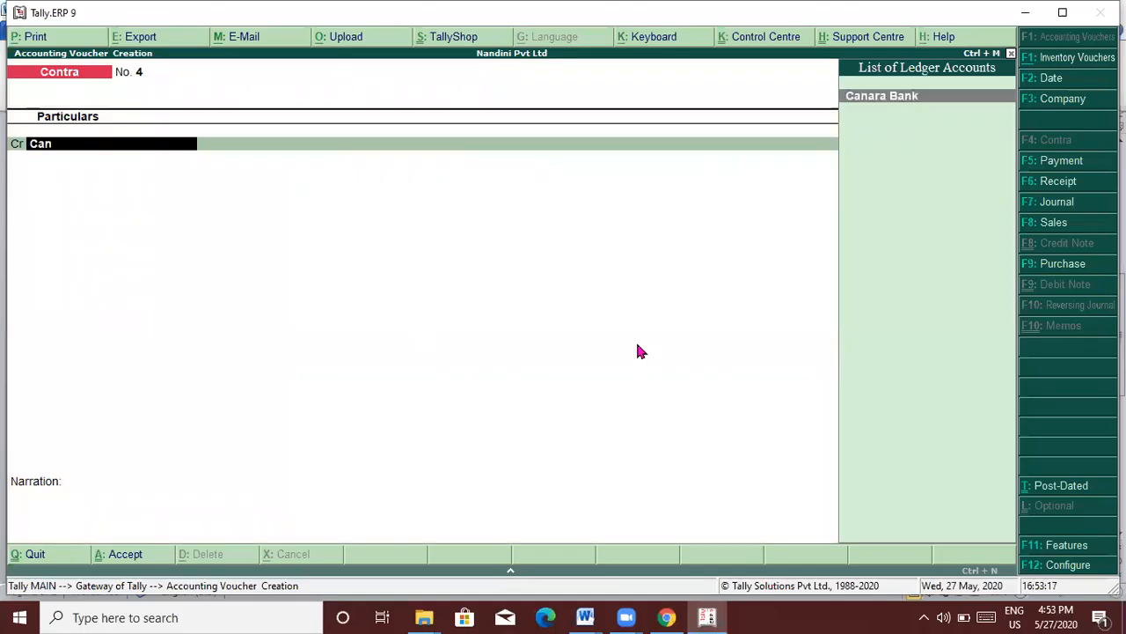
{"action": "key", "text": "Return"}
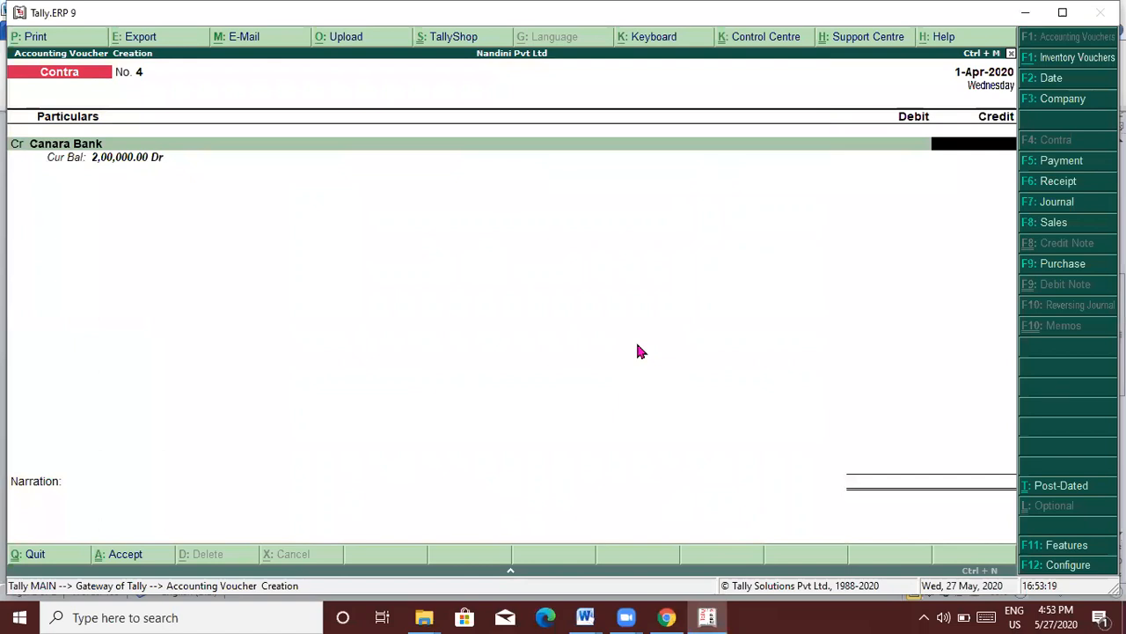
{"action": "type", "text": "25000"}
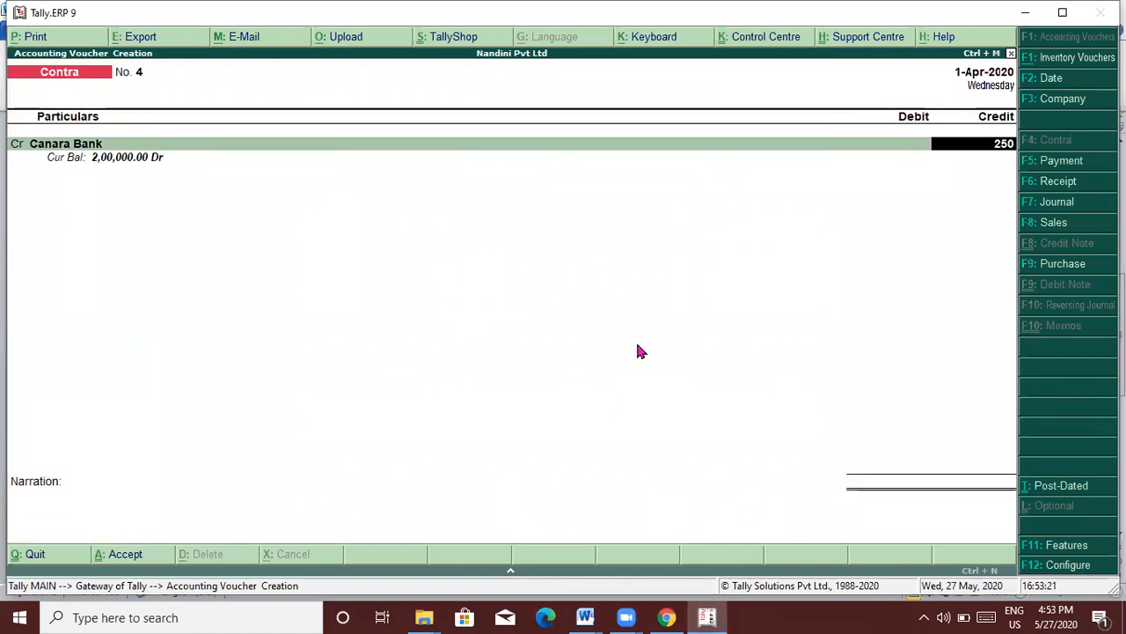
{"action": "key", "text": "Return"}
{"action": "key", "text": "Return"}
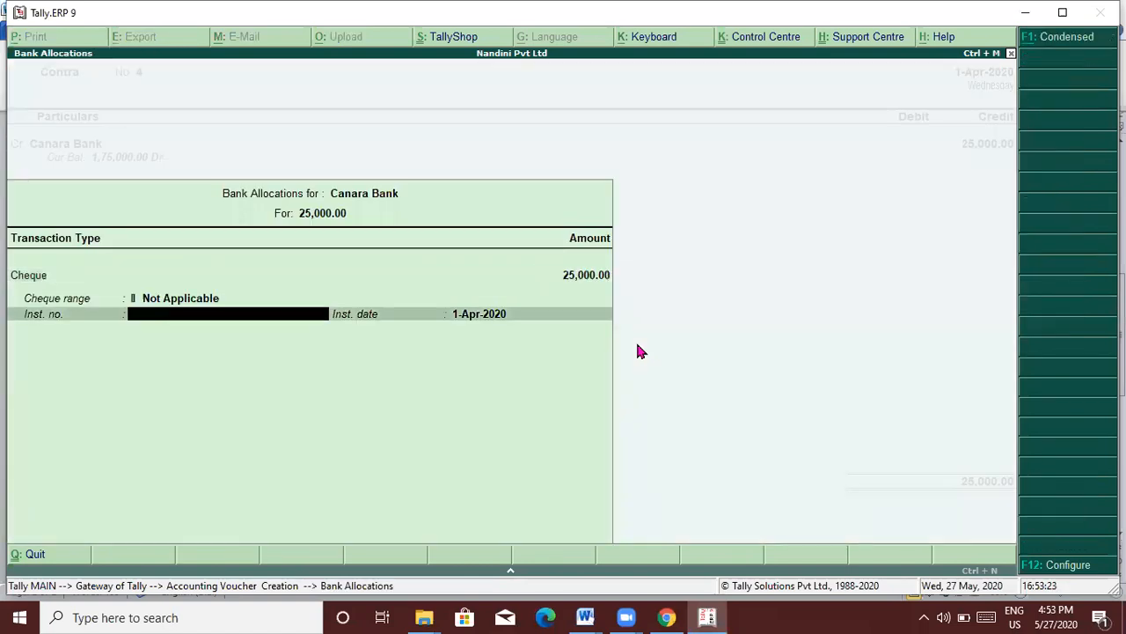
{"action": "key", "text": "Return"}
{"action": "key", "text": "Return"}
{"action": "key", "text": "Return"}
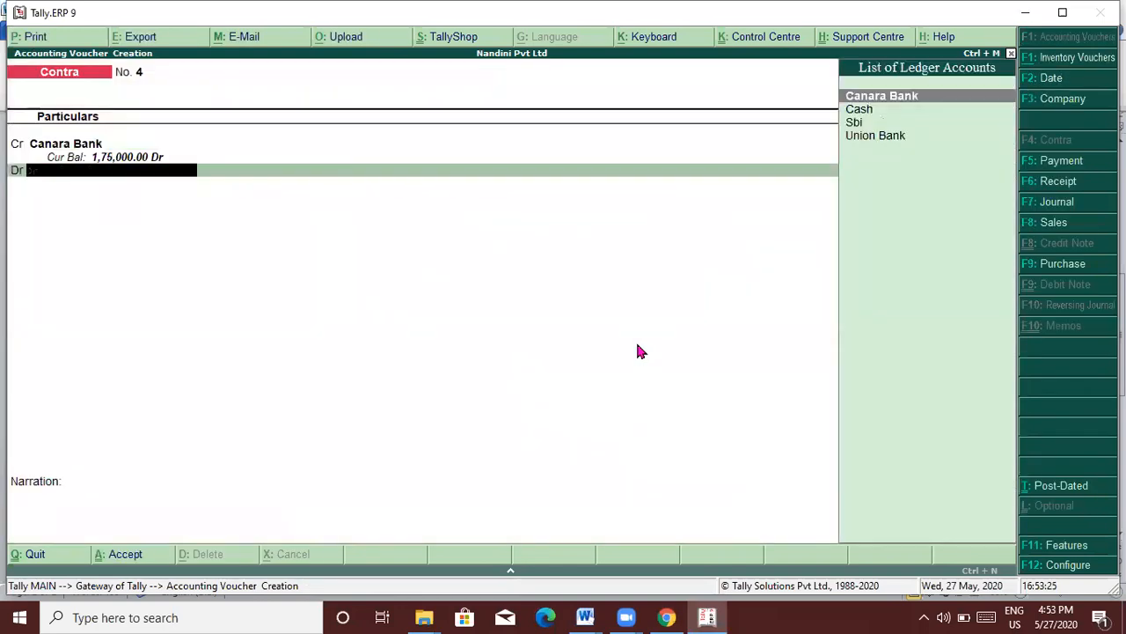
{"action": "key", "text": "alt+Tab"}
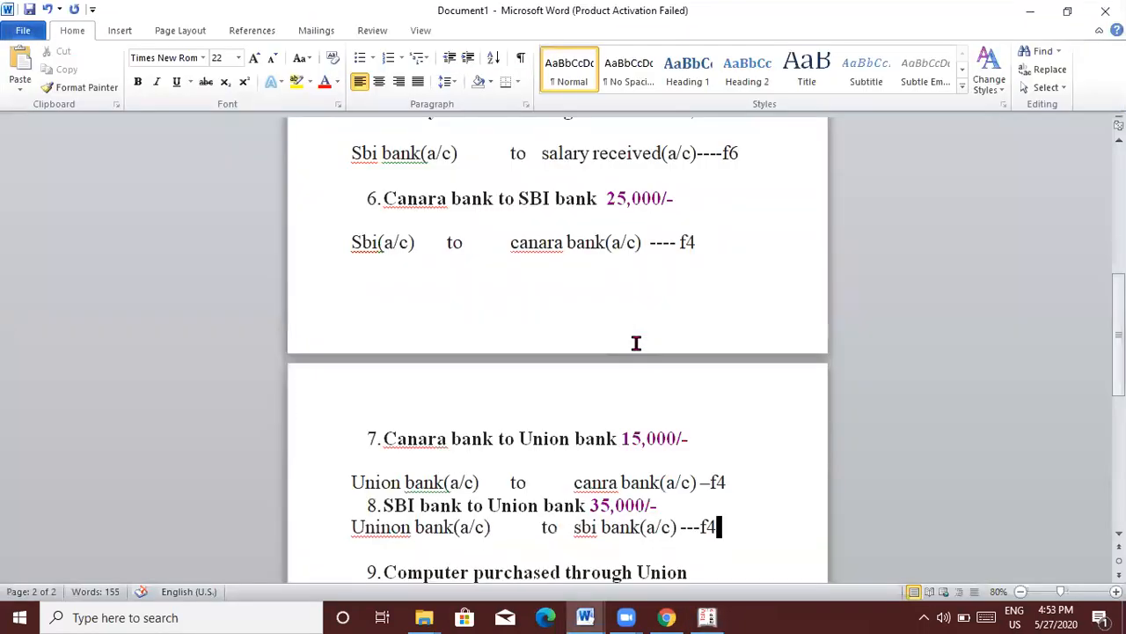
{"action": "key", "text": "alt+Tab"}
{"action": "type", "text": "sbi"}
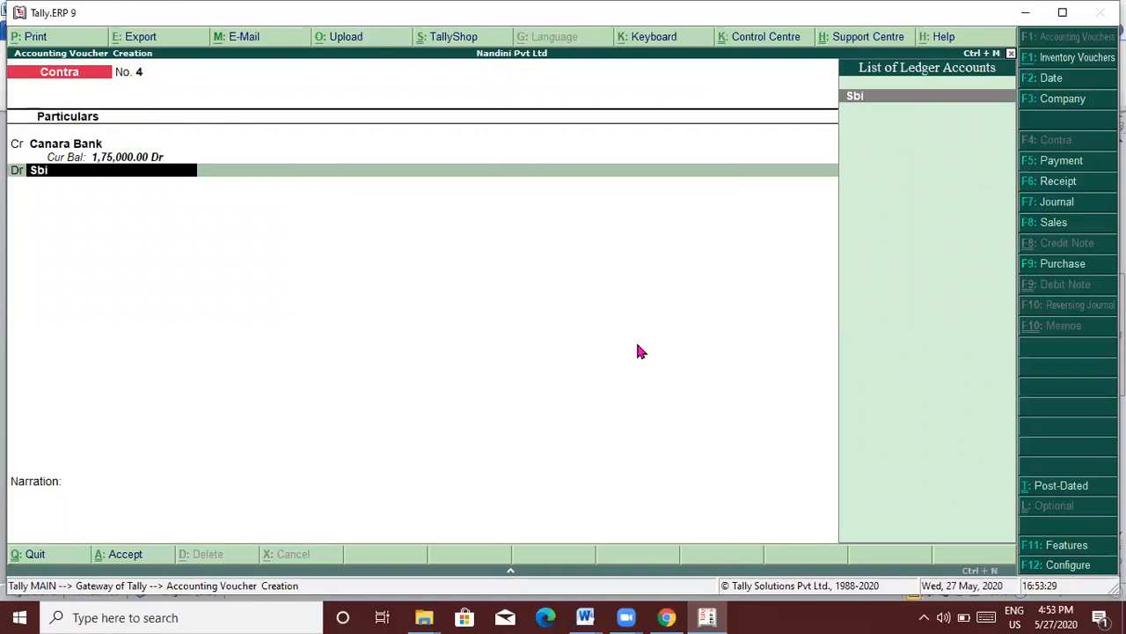
{"action": "key", "text": "Return"}
{"action": "key", "text": "Return"}
{"action": "key", "text": "Return"}
{"action": "key", "text": "Return"}
{"action": "key", "text": "Return"}
{"action": "key", "text": "Return"}
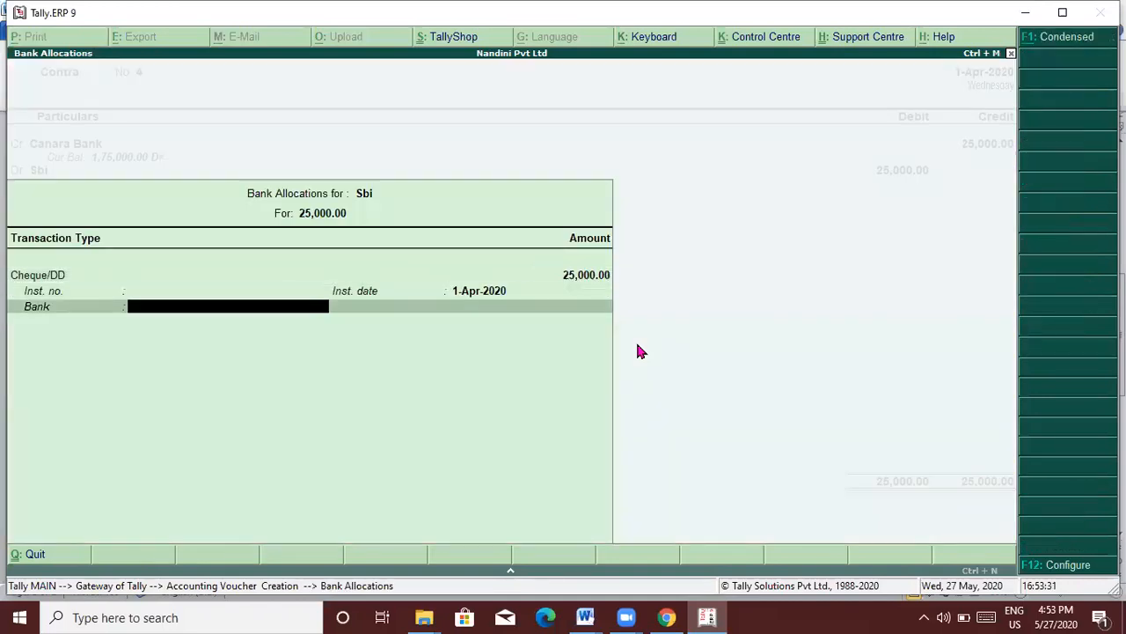
{"action": "key", "text": "Return"}
{"action": "key", "text": "Return"}
{"action": "key", "text": "Return"}
{"action": "key", "text": "Return"}
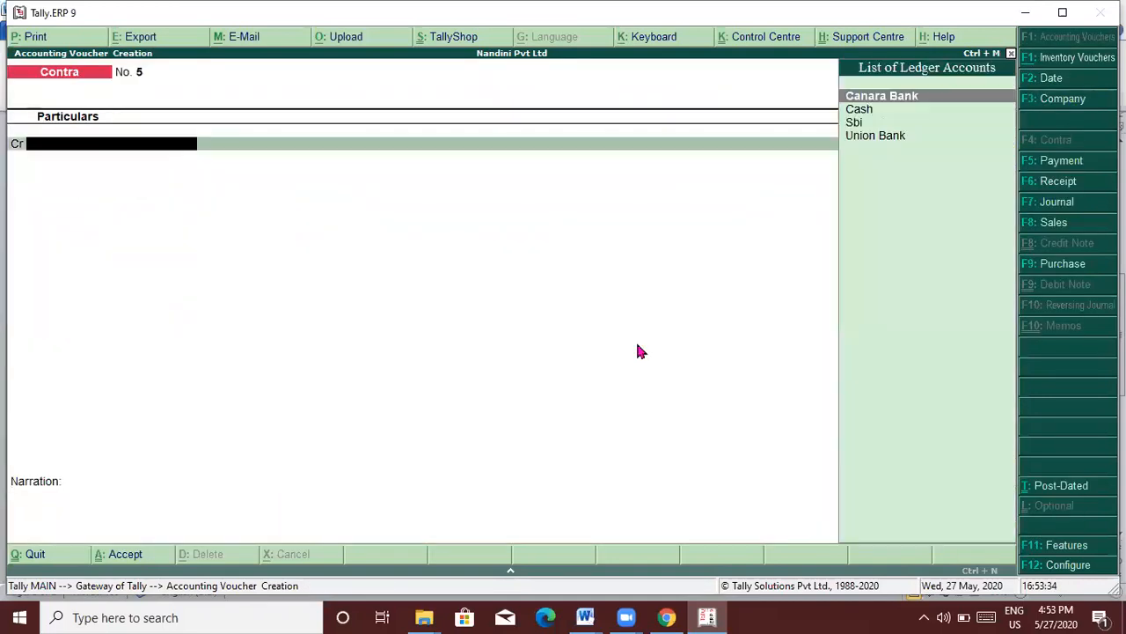
Step: Start Contra No. 5 with Canara Bank as the credit ledger
{"action": "key", "text": "alt+Tab"}
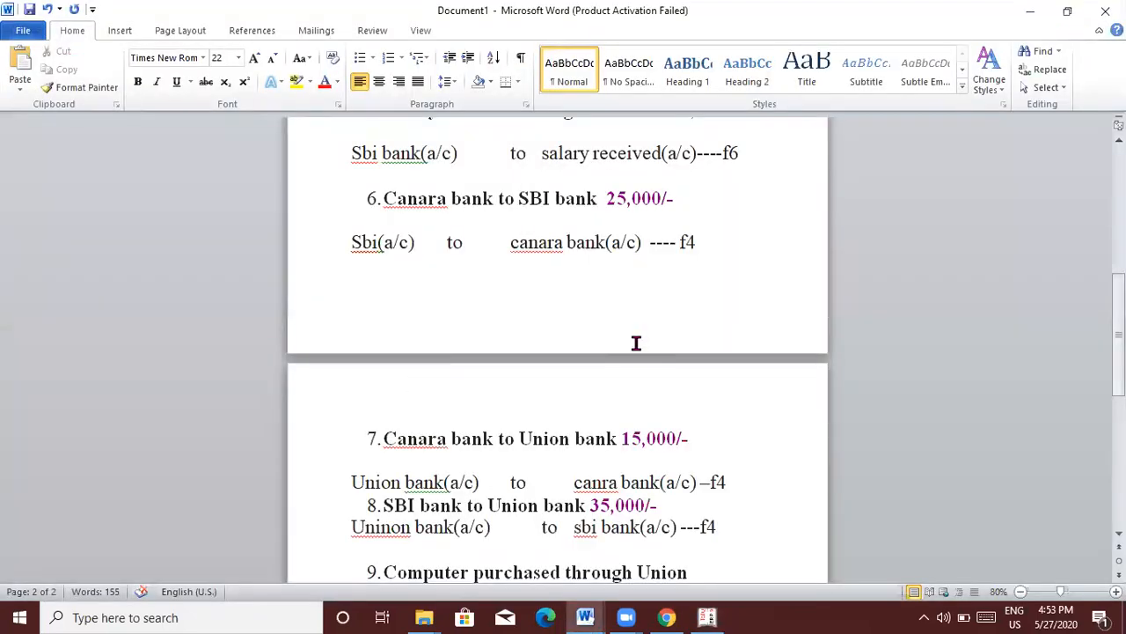
{"action": "key", "text": "Down"}
{"action": "key", "text": "Down"}
{"action": "key", "text": "Down"}
{"action": "key", "text": "Down"}
{"action": "key", "text": "Down"}
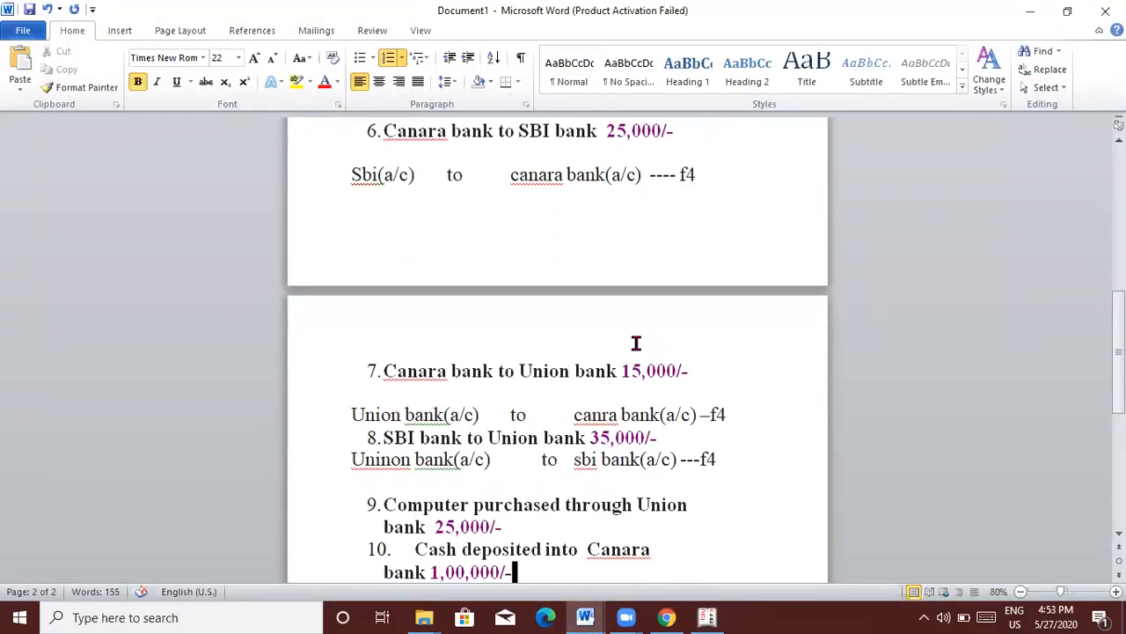
{"action": "key", "text": "alt+Tab"}
{"action": "type", "text": "Can"}
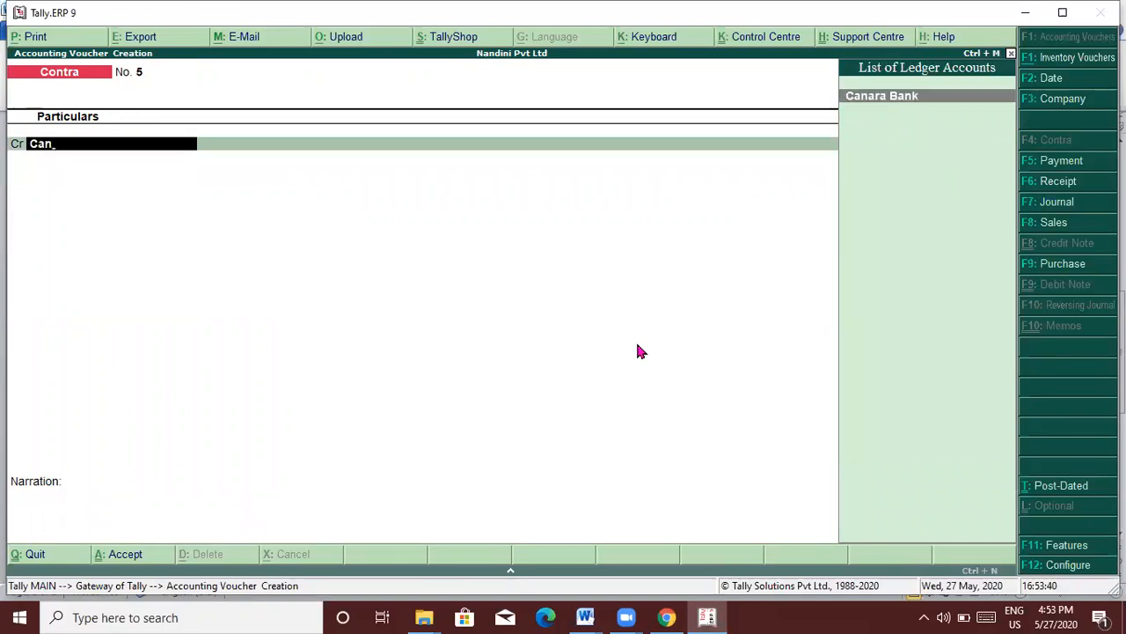
{"action": "key", "text": "Return"}
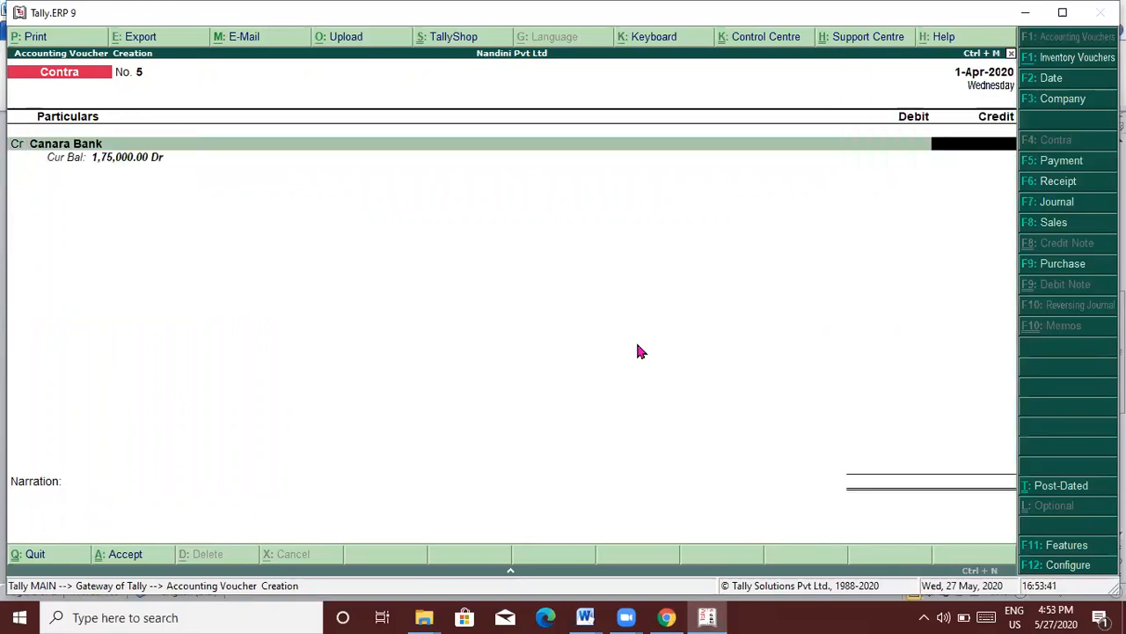
Step: Credit Canara Bank 15,000 and debit Union Bank, saving Contra No. 5
{"action": "type", "text": "15000"}
{"action": "key", "text": "Return"}
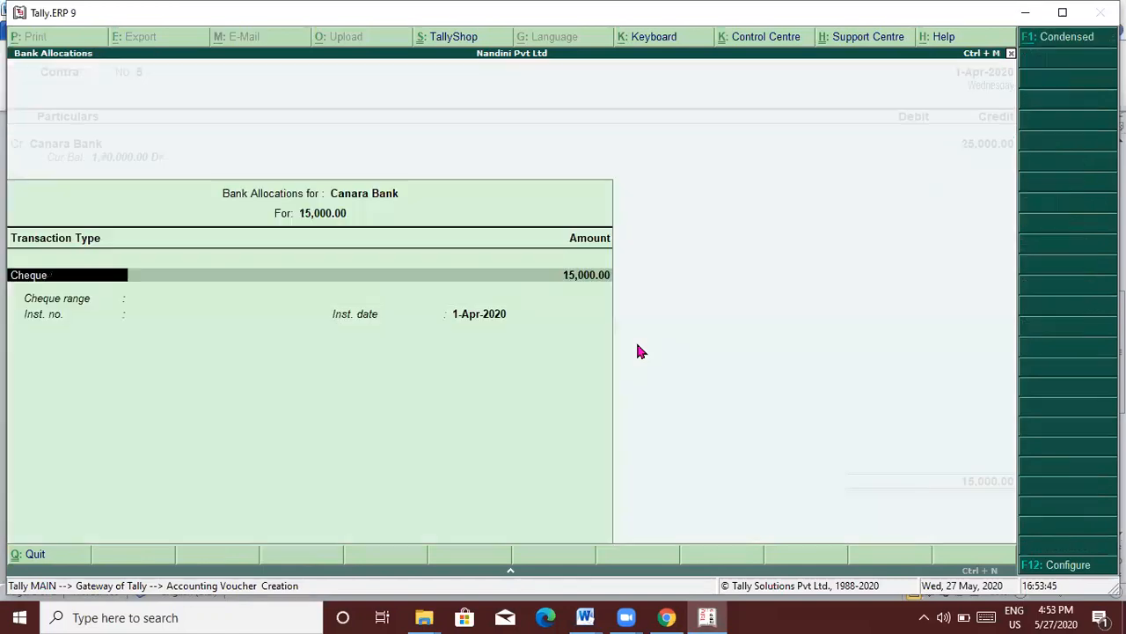
{"action": "key", "text": "Return"}
{"action": "key", "text": "Return"}
{"action": "key", "text": "Return"}
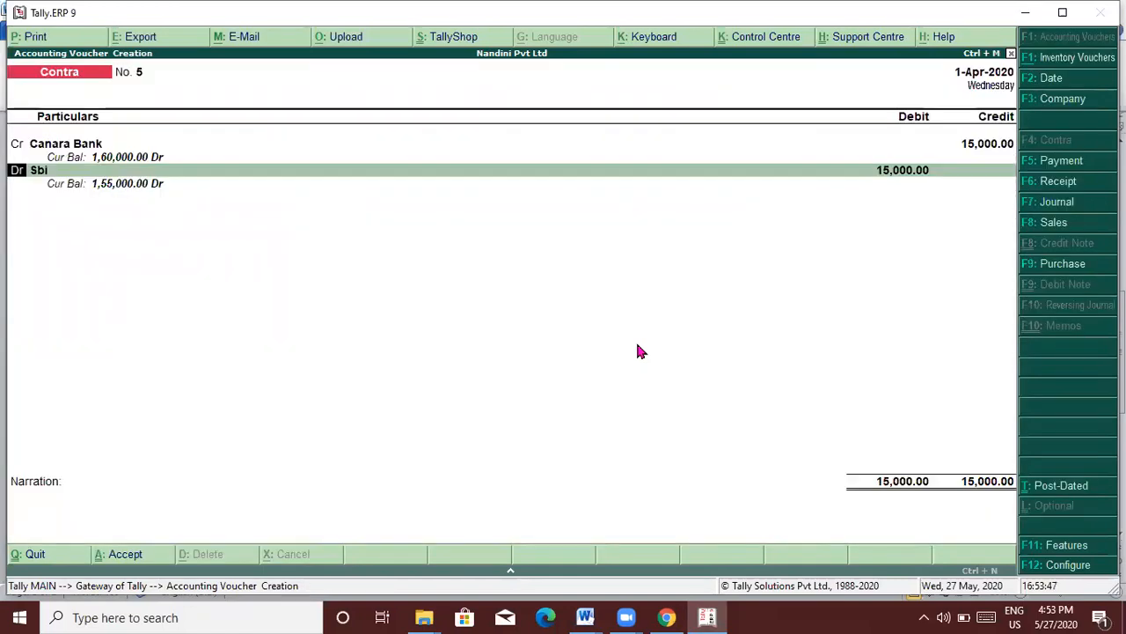
{"action": "key", "text": "Return"}
{"action": "type", "text": "Uni"}
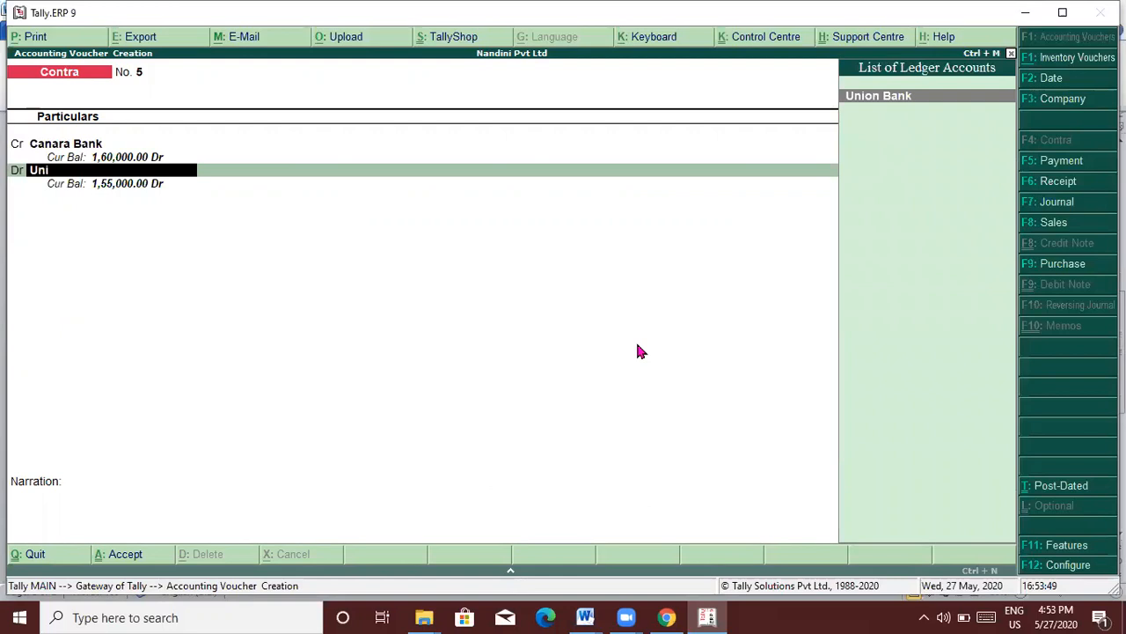
{"action": "key", "text": "Return"}
{"action": "key", "text": "Return"}
{"action": "key", "text": "Return"}
{"action": "key", "text": "Return"}
{"action": "key", "text": "Return"}
{"action": "key", "text": "Return"}
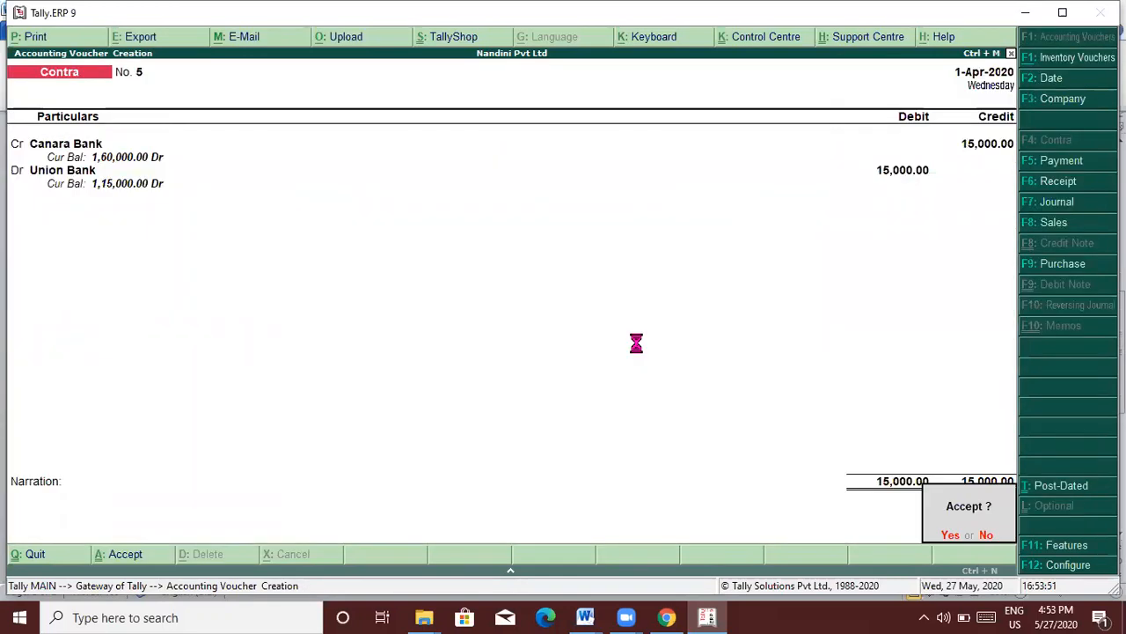
{"action": "key", "text": "Return"}
{"action": "key", "text": "alt+Tab"}
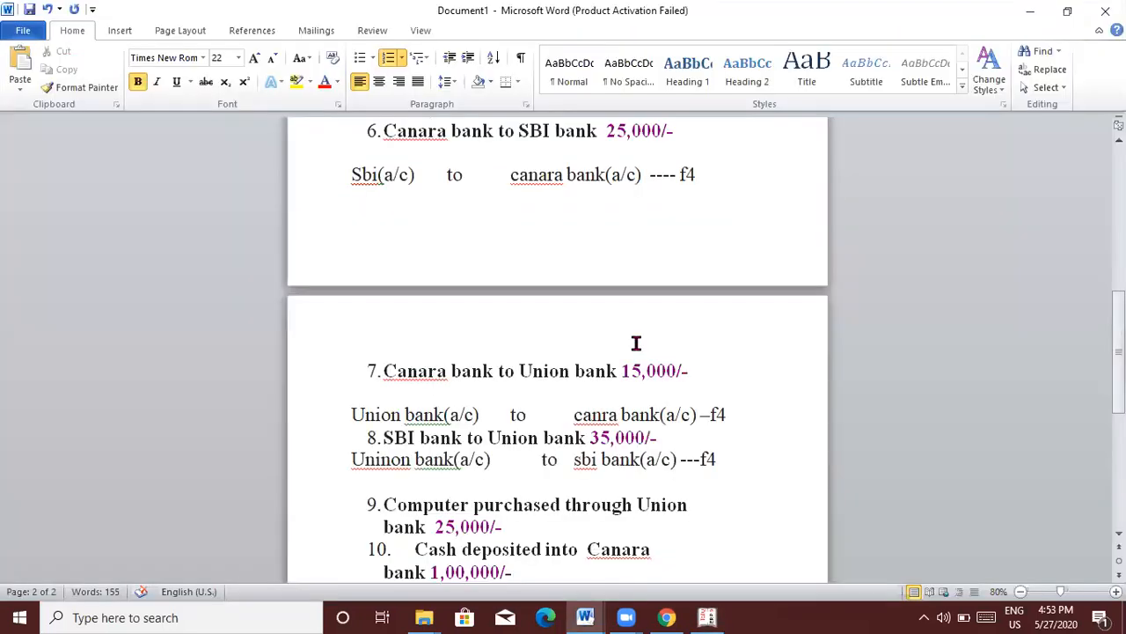
{"action": "scroll", "coordinate": [636, 343], "scroll_direction": "down", "scroll_amount": 2}
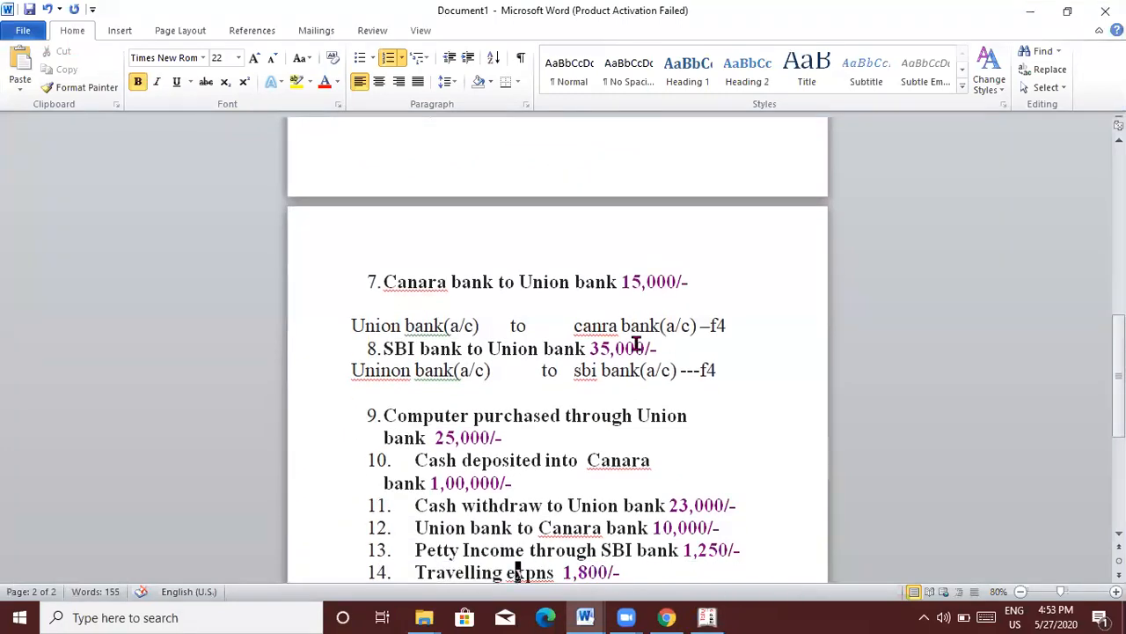
{"action": "key", "text": "alt+Tab"}
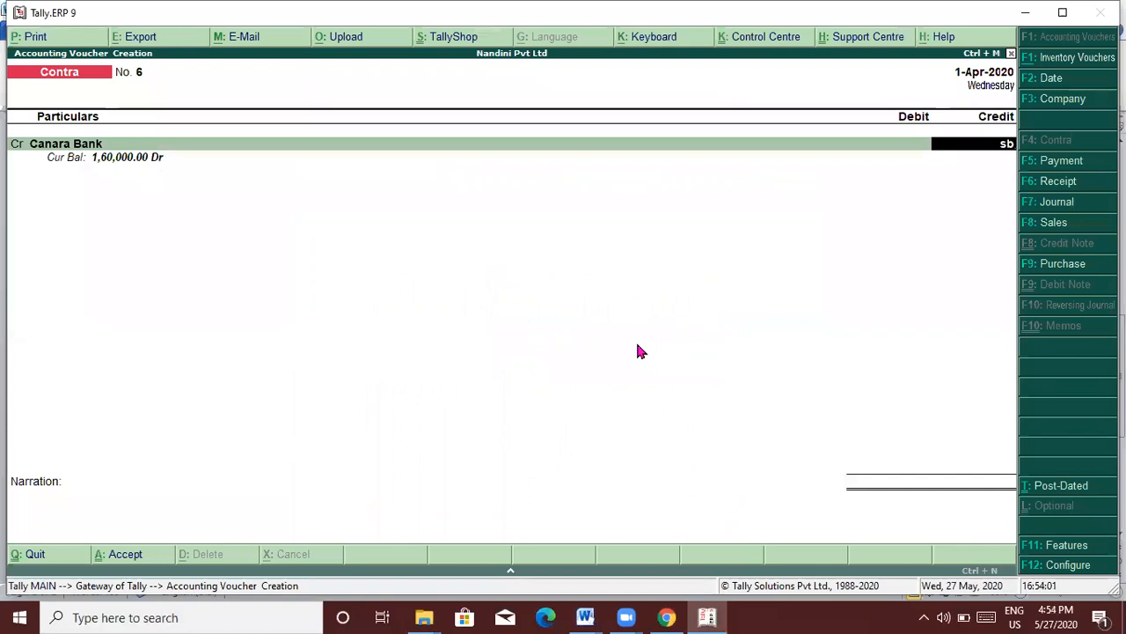
Step: Record Contra No. 6 crediting Sbi 35,000 with Union Bank as the debit ledger
{"action": "key", "text": "BackSpace"}
{"action": "key", "text": "BackSpace"}
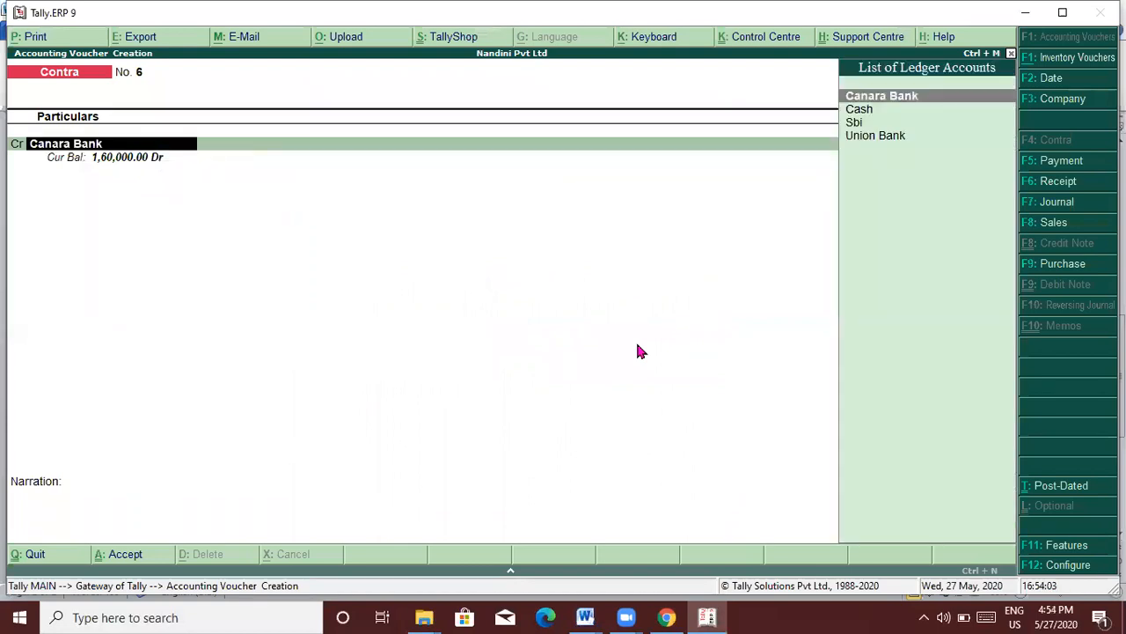
{"action": "type", "text": "Sbi"}
{"action": "key", "text": "Return"}
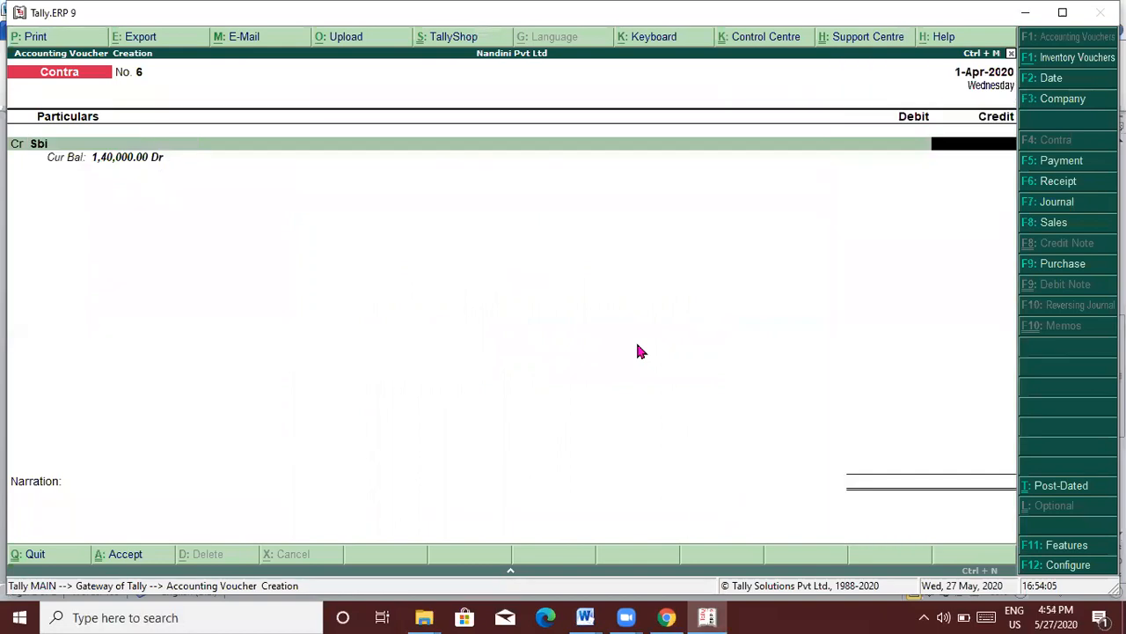
{"action": "key", "text": "alt+Tab"}
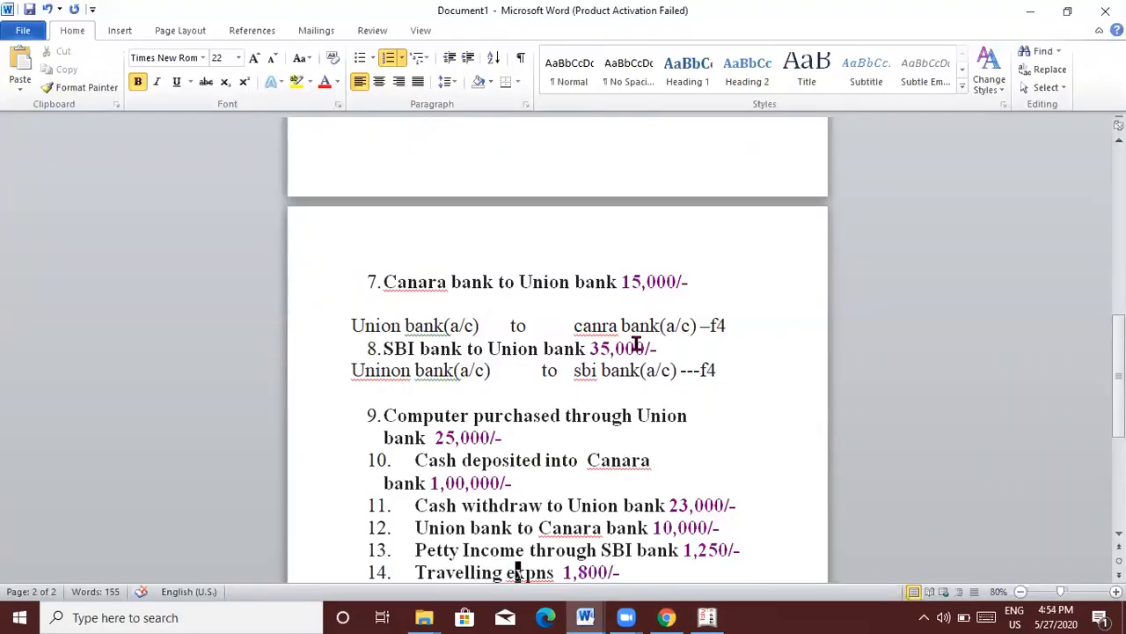
{"action": "key", "text": "alt+Tab"}
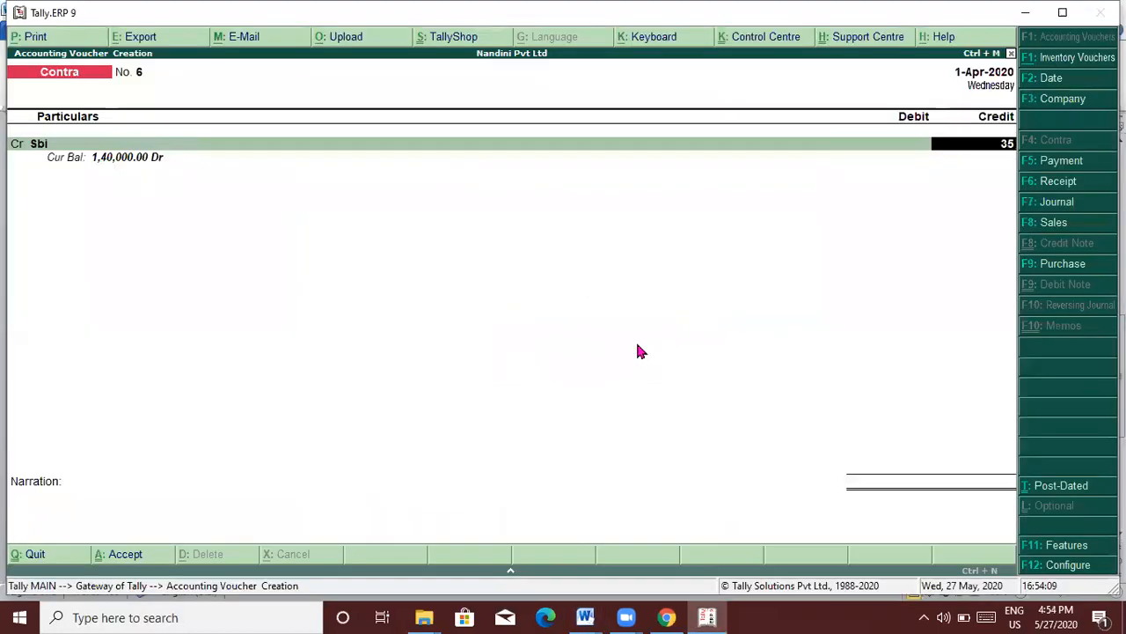
{"action": "type", "text": "35000"}
{"action": "key", "text": "Return"}
{"action": "key", "text": "Return"}
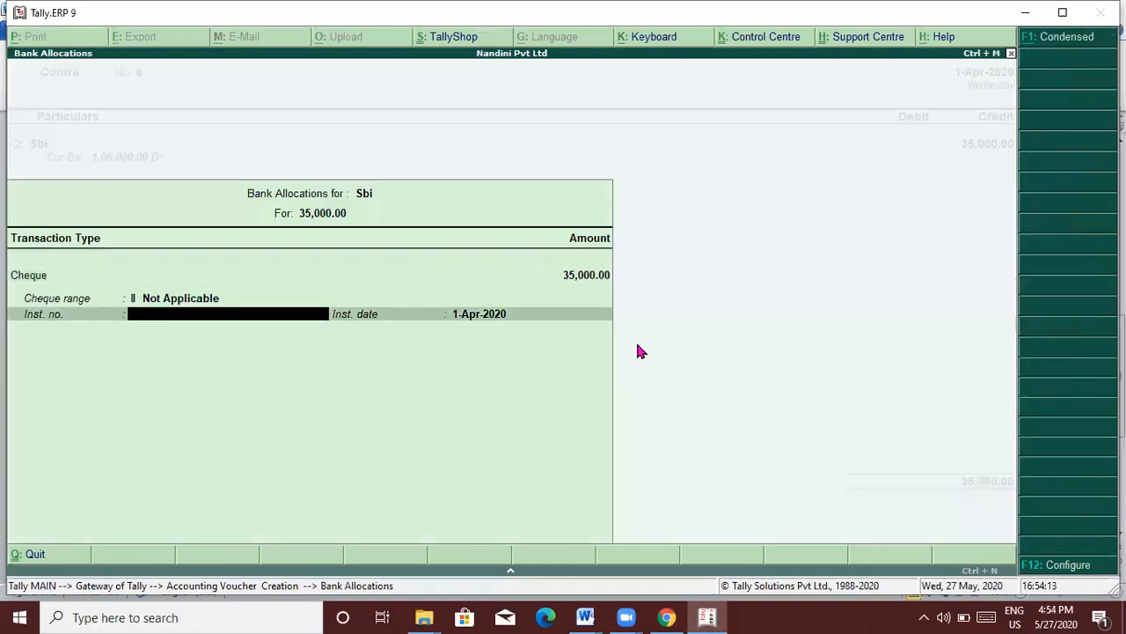
{"action": "key", "text": "Return"}
{"action": "key", "text": "Return"}
{"action": "key", "text": "Return"}
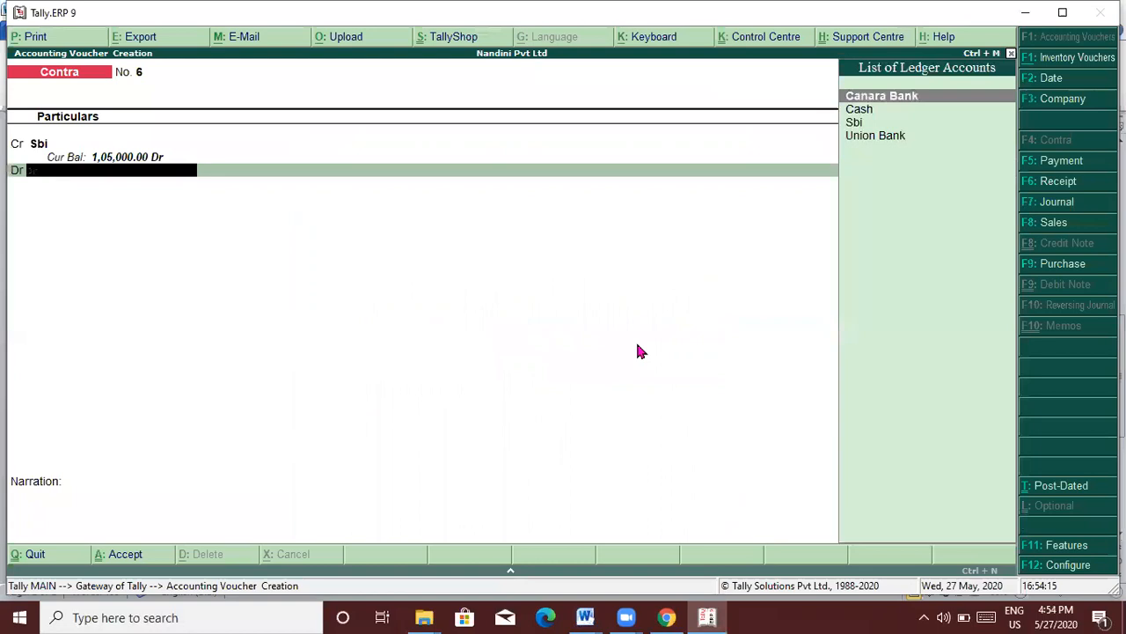
{"action": "type", "text": "Un"}
{"action": "key", "text": "Return"}
{"action": "key", "text": "Return"}
{"action": "key", "text": "Return"}
{"action": "key", "text": "Return"}
{"action": "key", "text": "Return"}
{"action": "key", "text": "Return"}
{"action": "key", "text": "Return"}
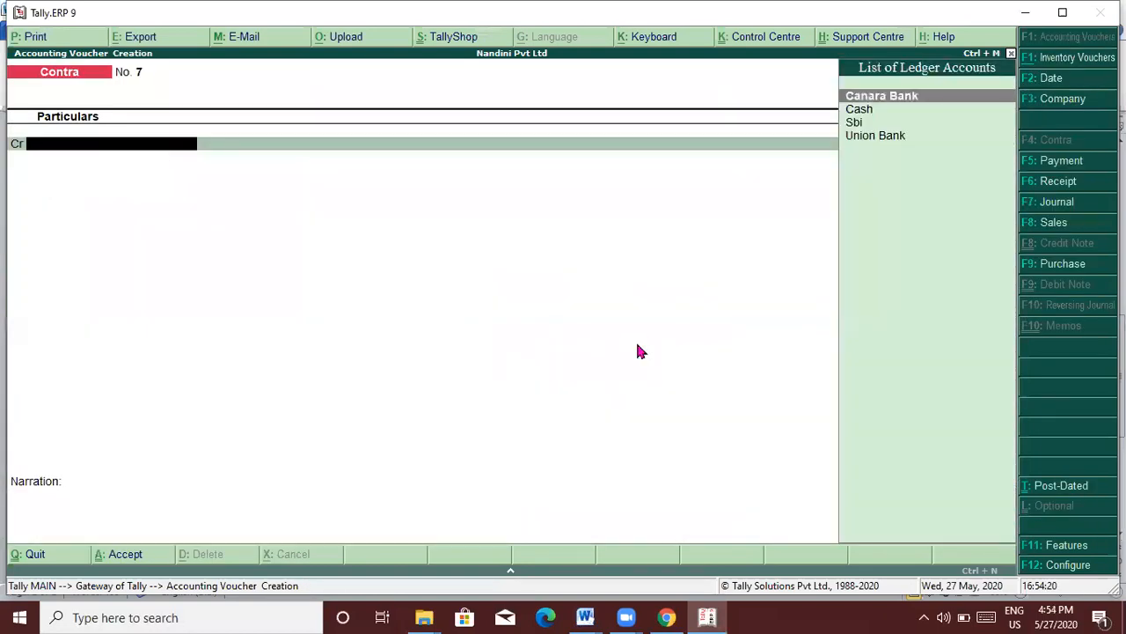
{"action": "key", "text": "alt+Tab"}
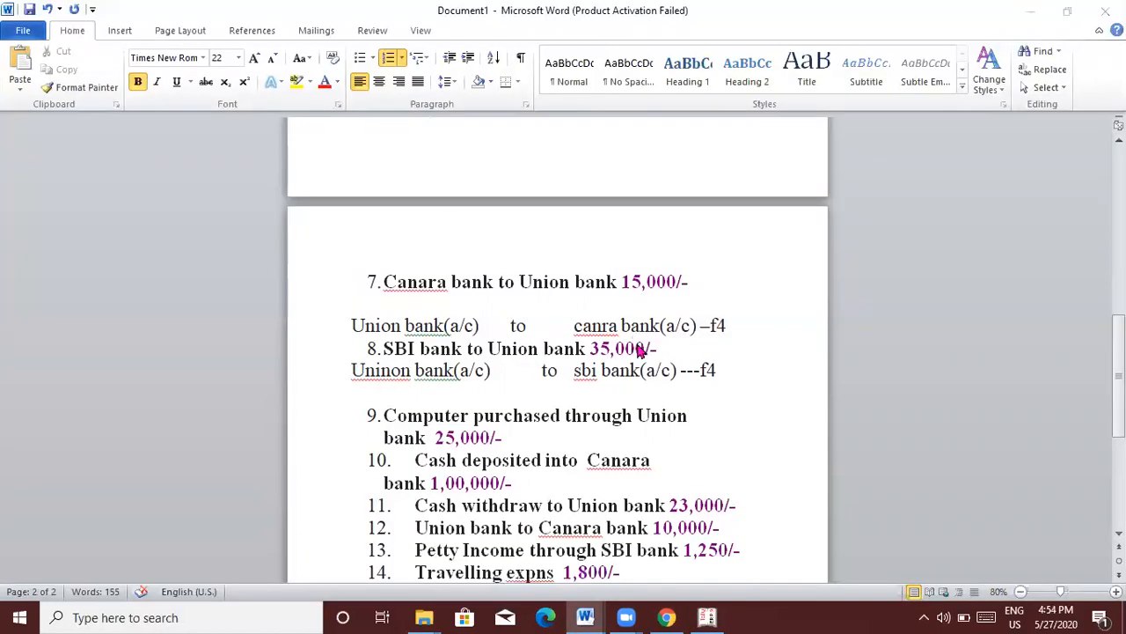
Step: In Word, add the line 'Computer(a/c) to union bank(a/c)–f5' beneath item 9, then return to Tally
{"action": "key", "text": "alt+Tab"}
{"action": "key", "text": "alt+Tab"}
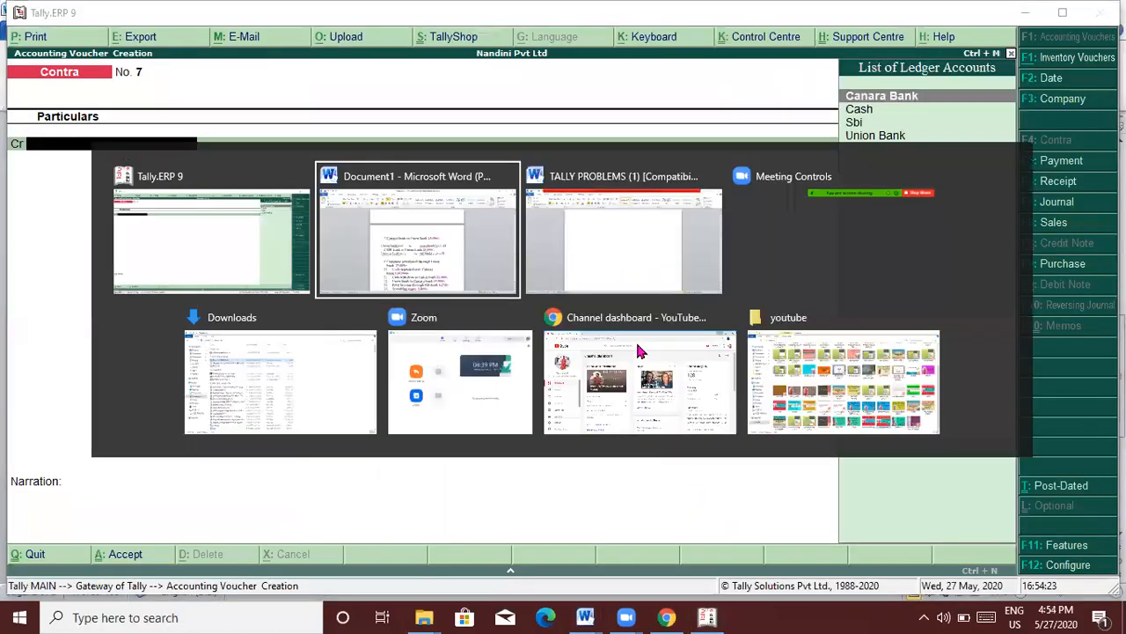
{"action": "scroll", "coordinate": [635, 346], "scroll_direction": "down", "scroll_amount": 1}
{"action": "scroll", "coordinate": [635, 346], "scroll_direction": "down", "scroll_amount": 1}
{"action": "left_click", "coordinate": [636, 344]}
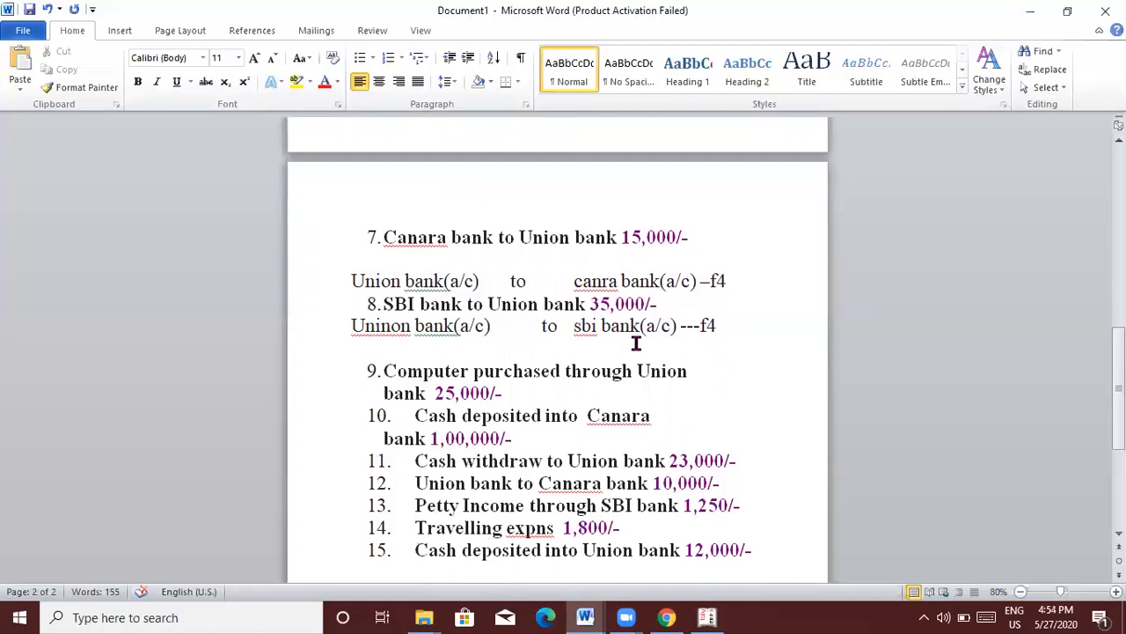
{"action": "left_click", "coordinate": [531, 392]}
{"action": "key", "text": "Return"}
{"action": "key", "text": "Return"}
{"action": "key", "text": "Return"}
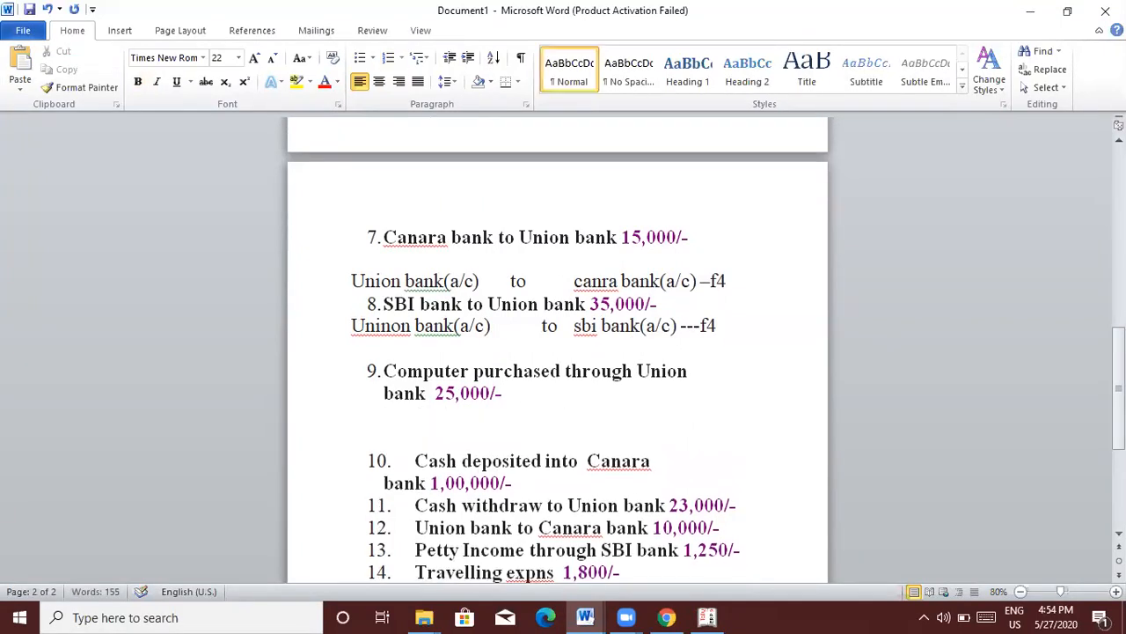
{"action": "type", "text": "computer(a/c"}
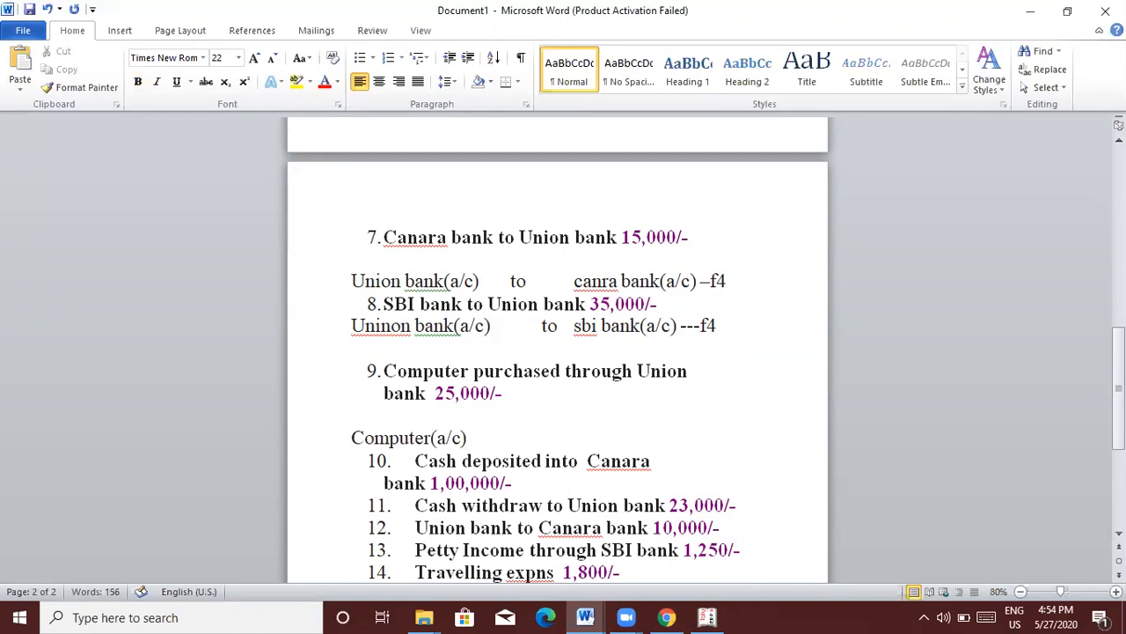
{"action": "key", "text": "Tab"}
{"action": "key", "text": "Tab"}
{"action": "type", "text": "to"}
{"action": "key", "text": "Tab"}
{"action": "key", "text": "Tab"}
{"action": "type", "text": "union bank"}
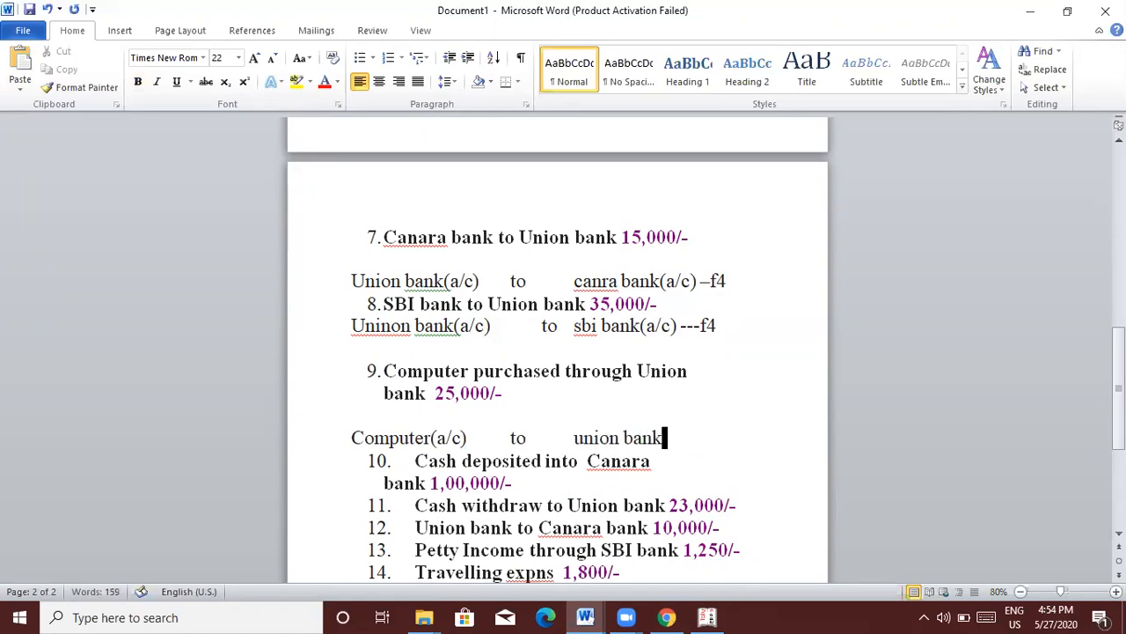
{"action": "type", "text": "(a/c)--f5"}
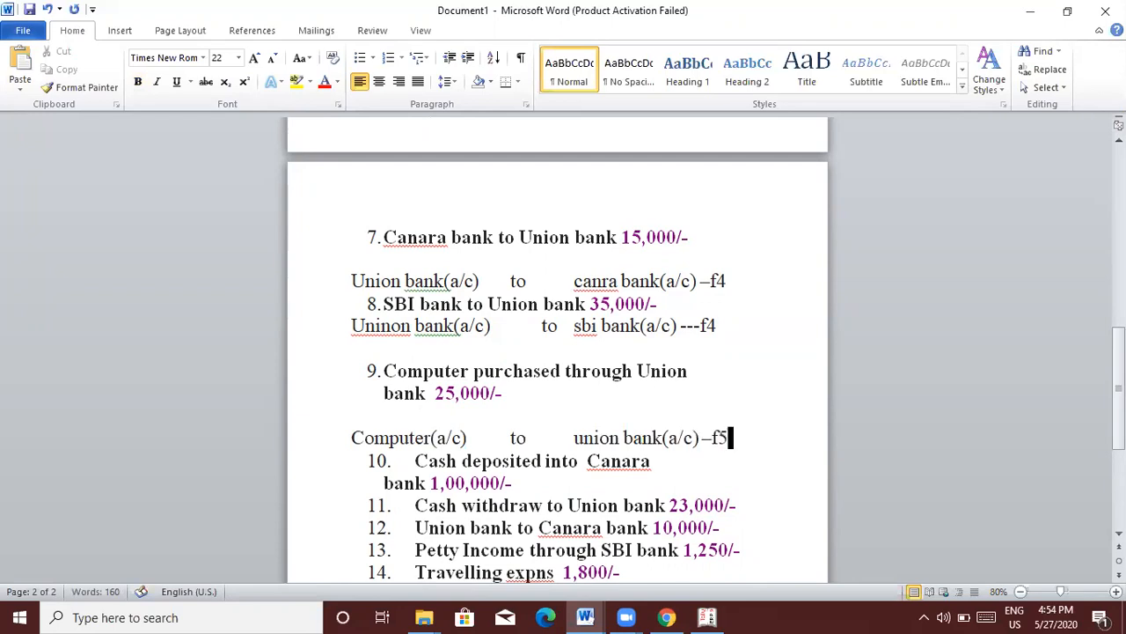
{"action": "key", "text": "alt+Tab"}
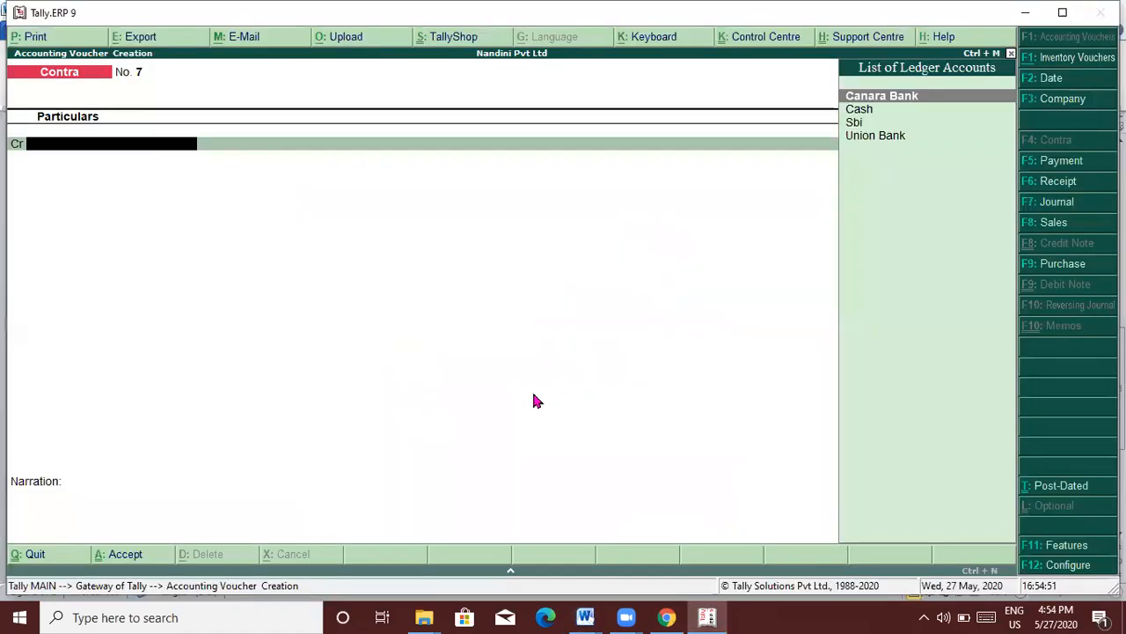
Step: Create and save a ledger named Computer under the Fixed Assets group
{"action": "key", "text": "Escape"}
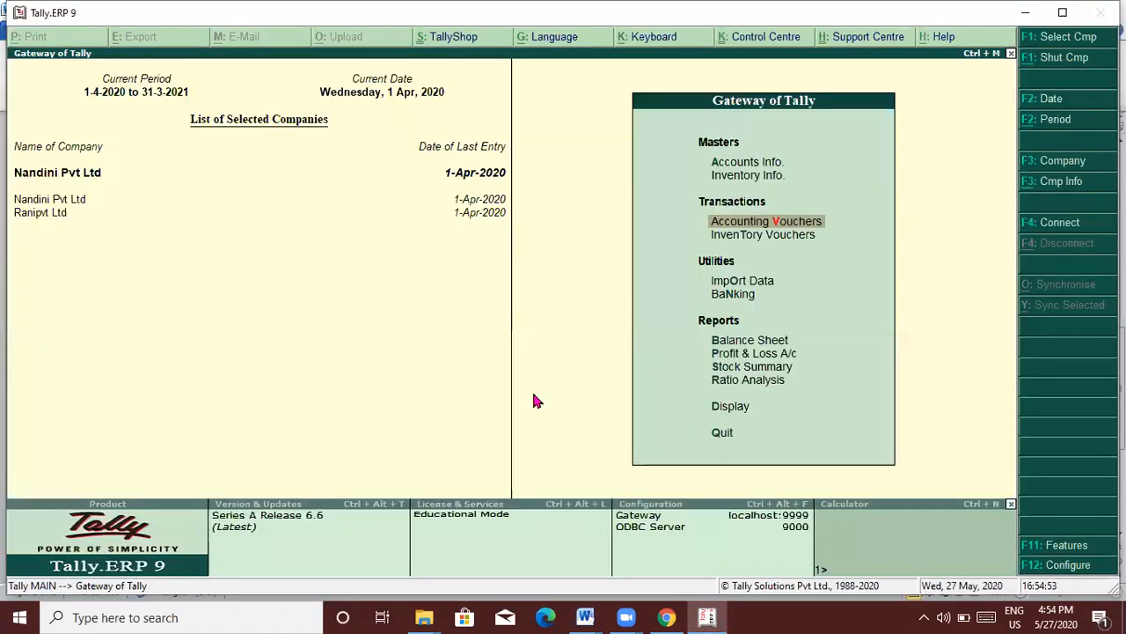
{"action": "key", "text": "Up"}
{"action": "key", "text": "Up"}
{"action": "key", "text": "Return"}
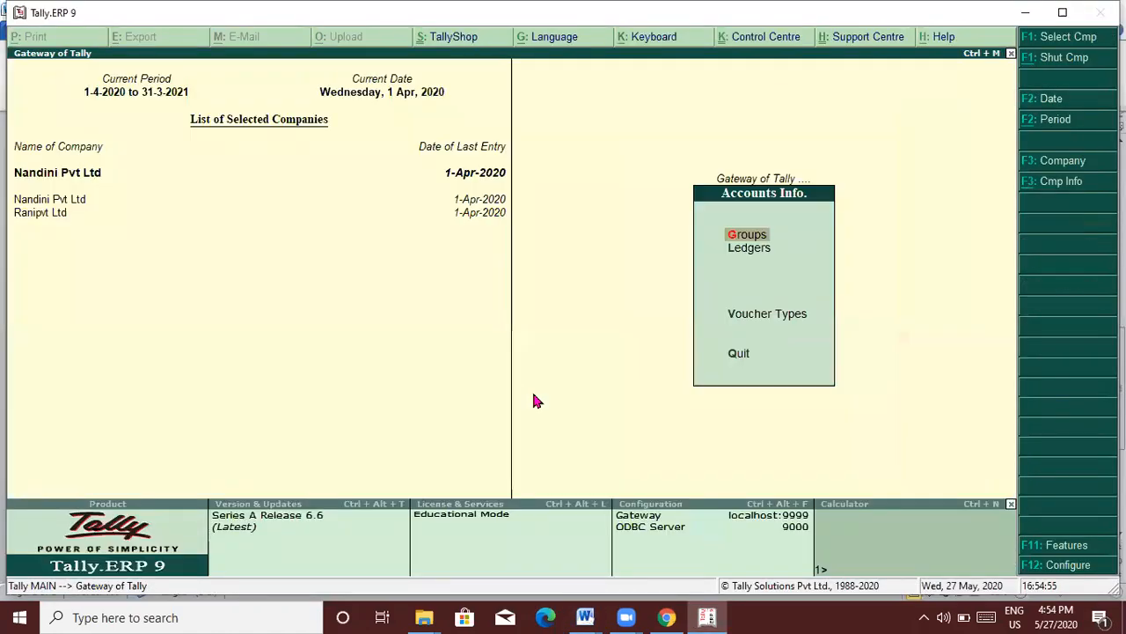
{"action": "key", "text": "Down"}
{"action": "key", "text": "Return"}
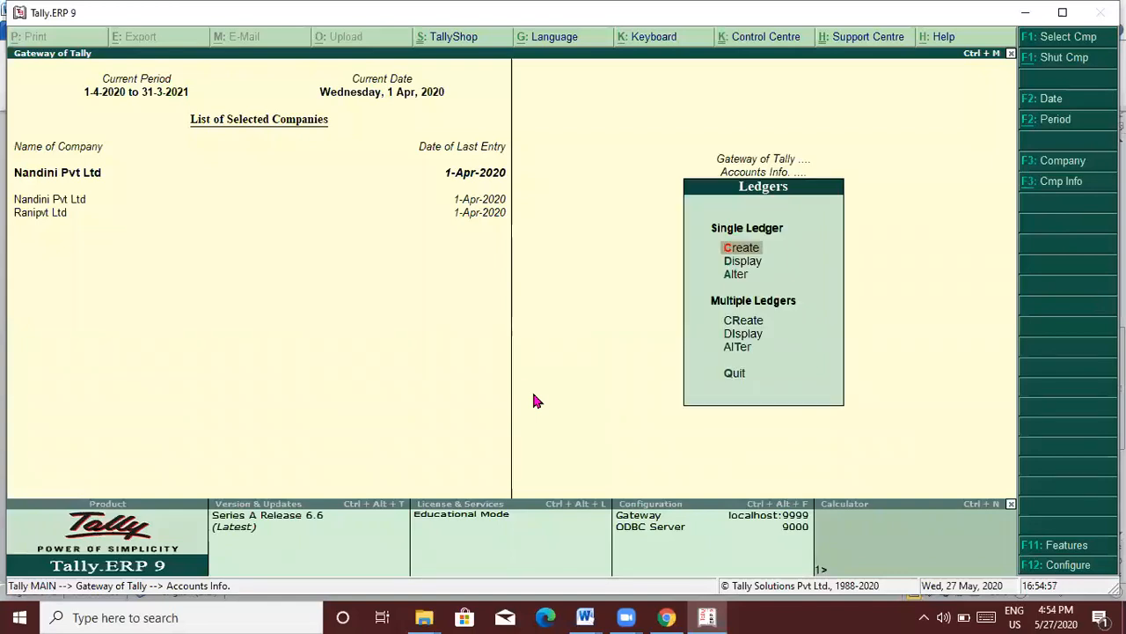
{"action": "key", "text": "Return"}
{"action": "type", "text": "Computer"}
{"action": "key", "text": "Return"}
{"action": "type", "text": "F"}
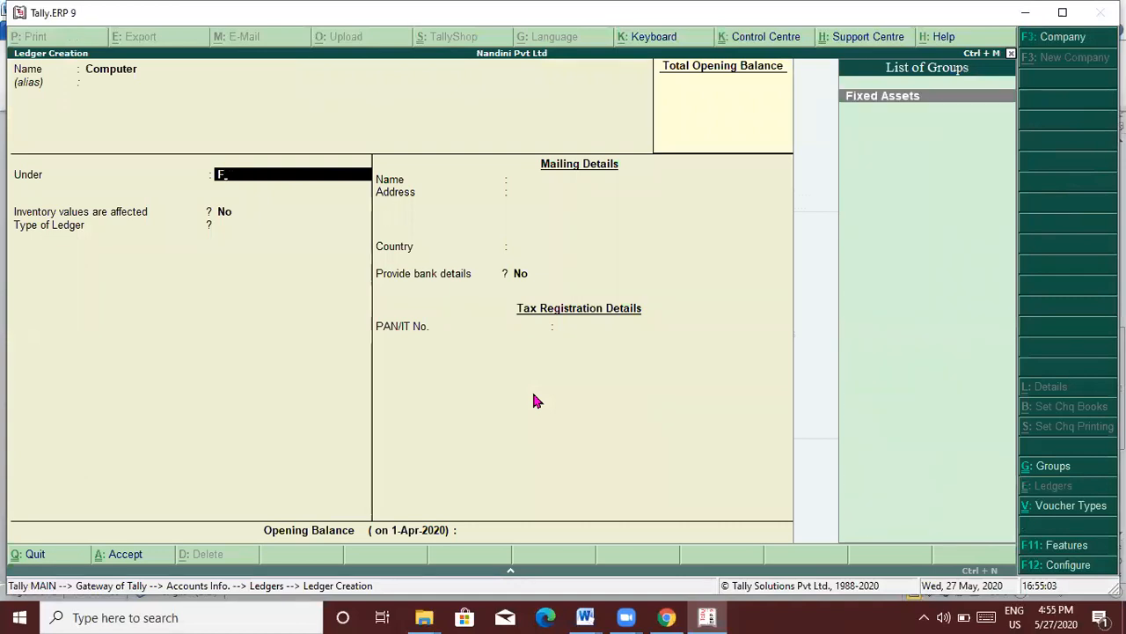
{"action": "key", "text": "Return"}
{"action": "key", "text": "Return"}
{"action": "key", "text": "Return"}
{"action": "key", "text": "Return"}
{"action": "key", "text": "Return"}
{"action": "key", "text": "Return"}
{"action": "key", "text": "Return"}
{"action": "key", "text": "Return"}
{"action": "key", "text": "Return"}
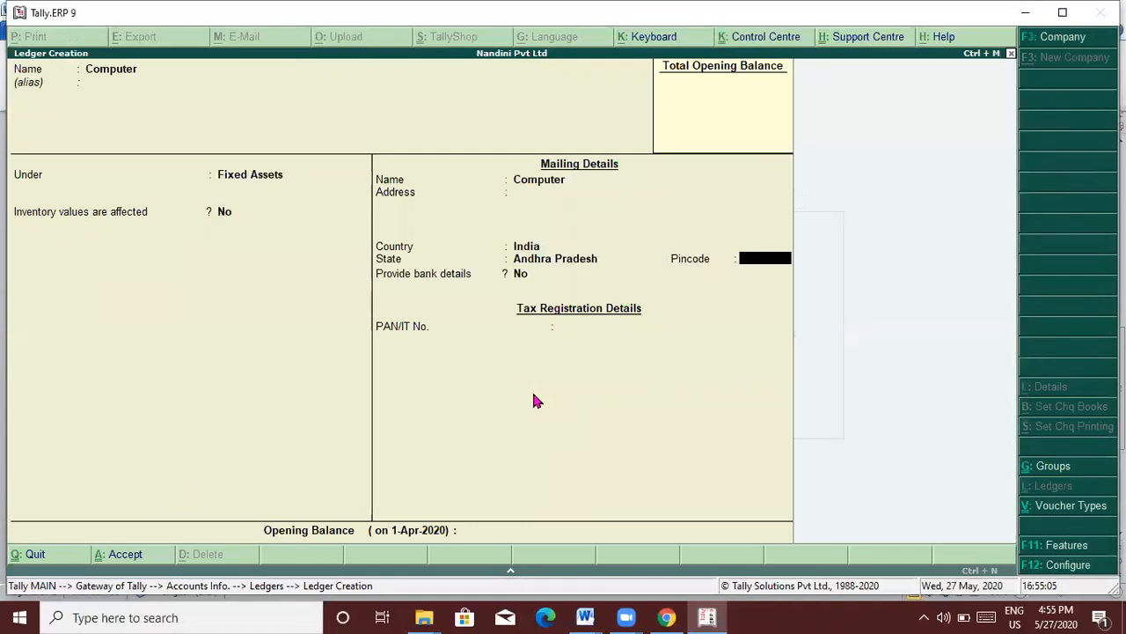
{"action": "key", "text": "Return"}
{"action": "key", "text": "Return"}
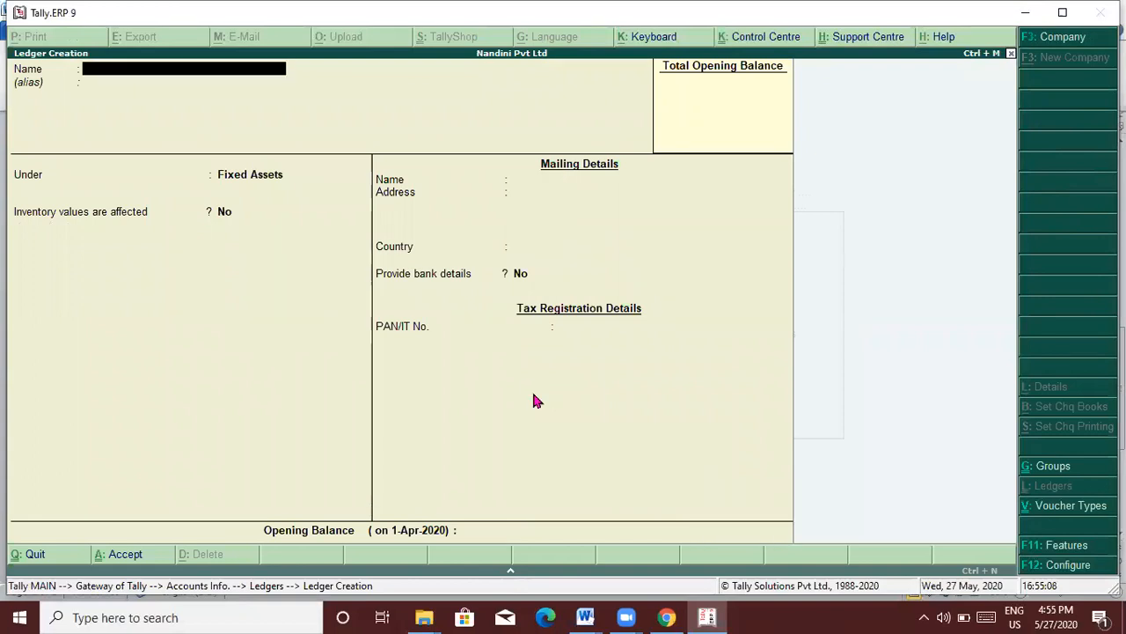
{"action": "key", "text": "Escape"}
{"action": "key", "text": "Escape"}
{"action": "key", "text": "Escape"}
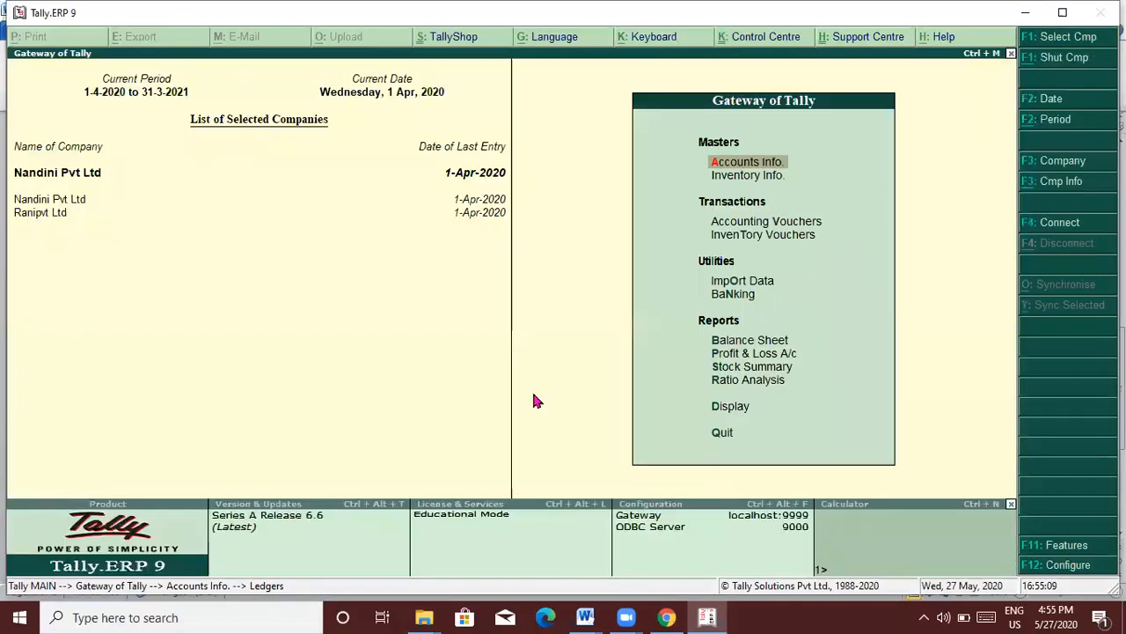
{"action": "key", "text": "Down"}
{"action": "key", "text": "Down"}
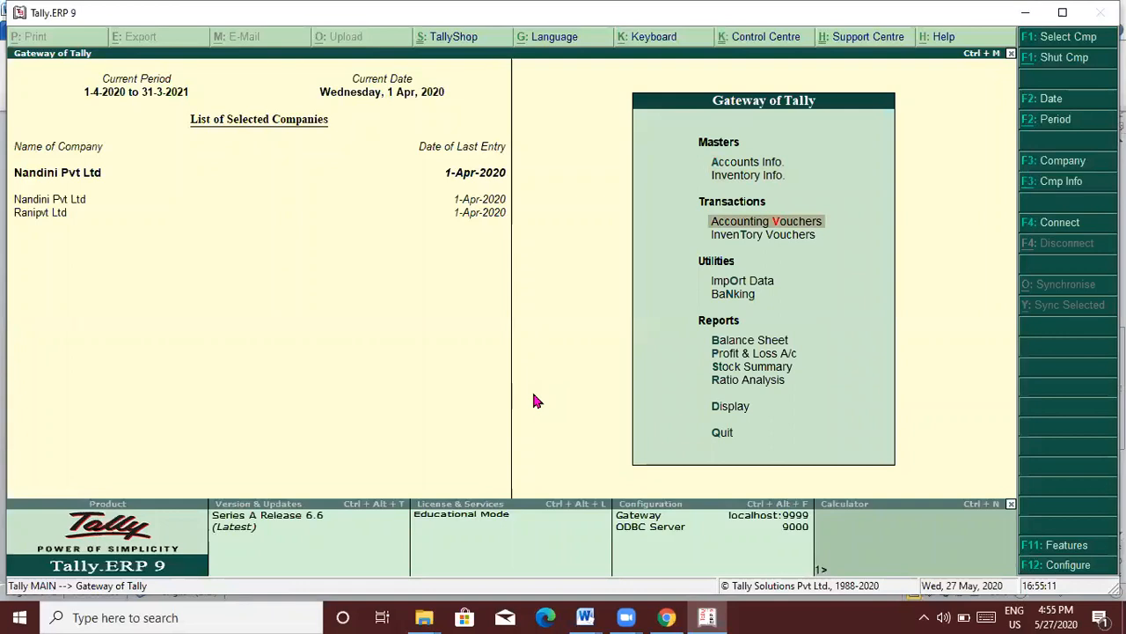
Step: Start a Payment voucher debiting the Computer ledger 25,000
{"action": "key", "text": "Return"}
{"action": "key", "text": "F5"}
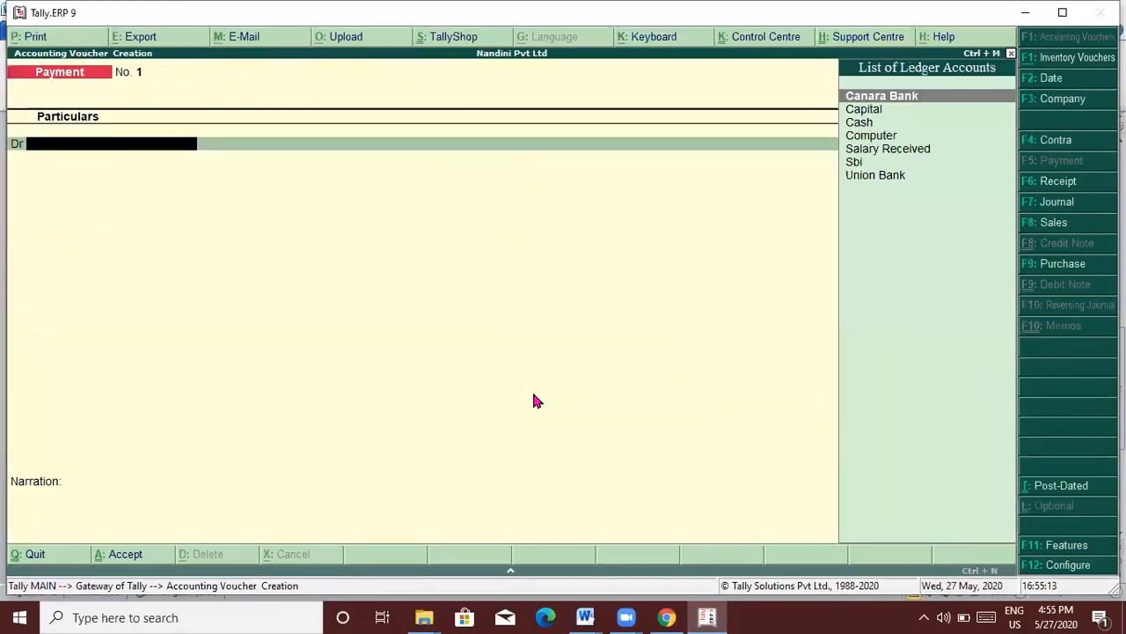
{"action": "type", "text": "Computer"}
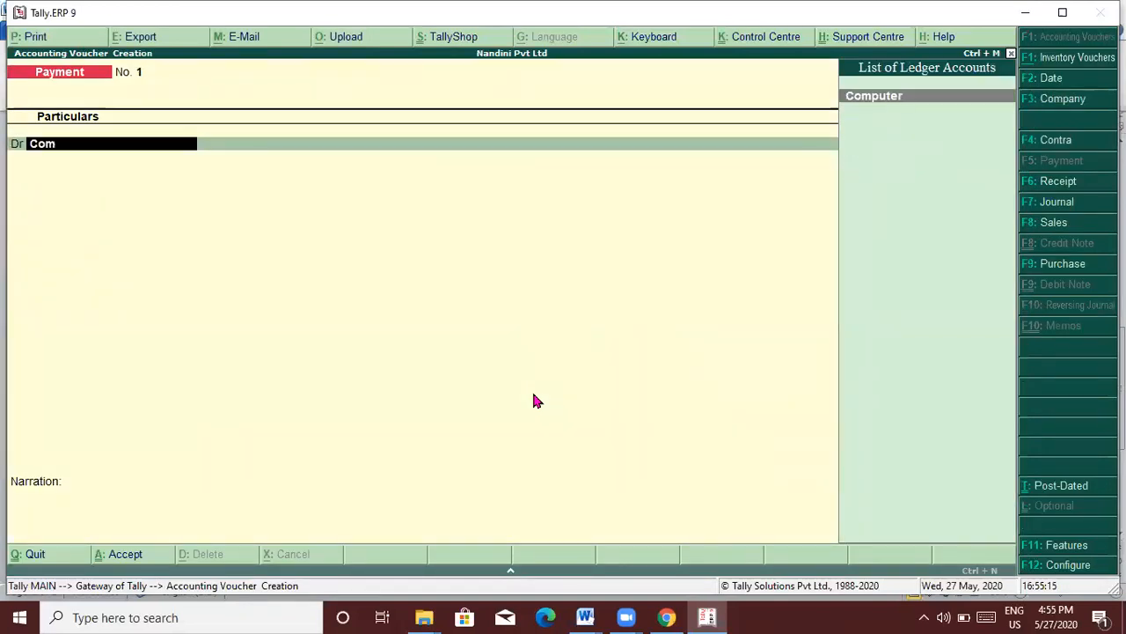
{"action": "key", "text": "Return"}
{"action": "key", "text": "alt+Tab"}
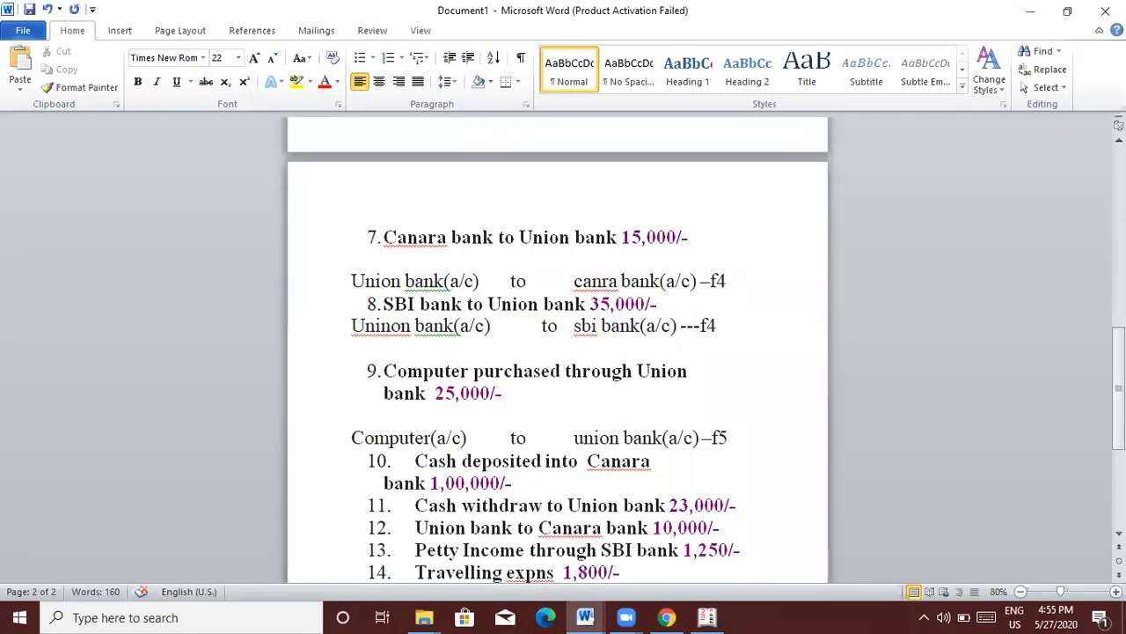
{"action": "key", "text": "alt+Tab"}
{"action": "type", "text": "000"}
{"action": "key", "text": "Return"}
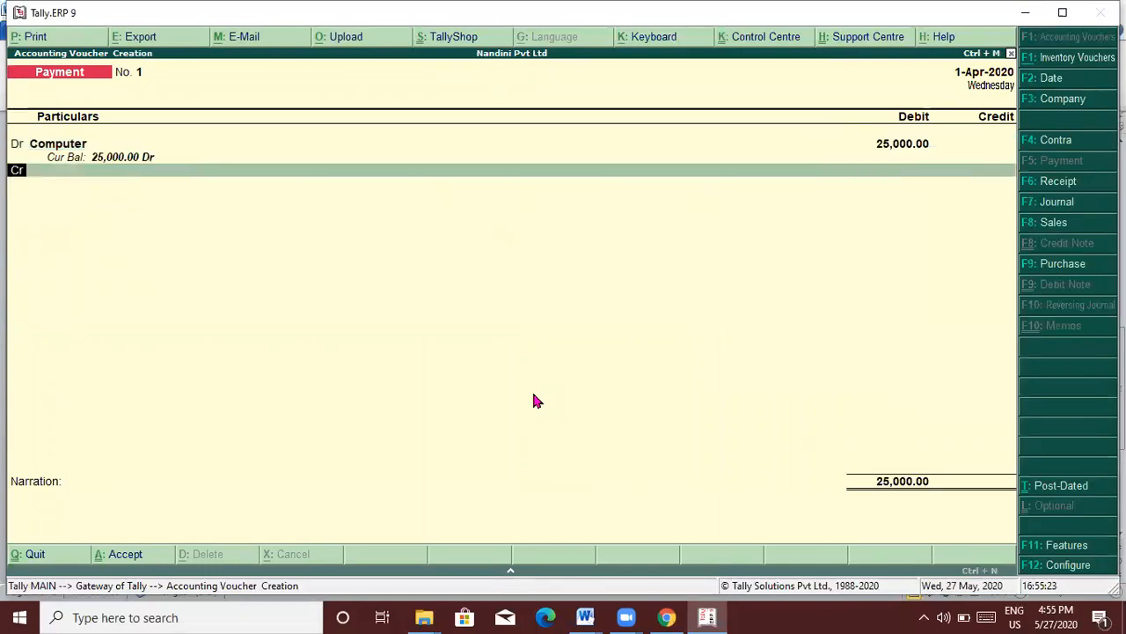
Step: Credit Union Bank 25,000 to complete and save Payment No. 1
{"action": "key", "text": "Return"}
{"action": "type", "text": "Un"}
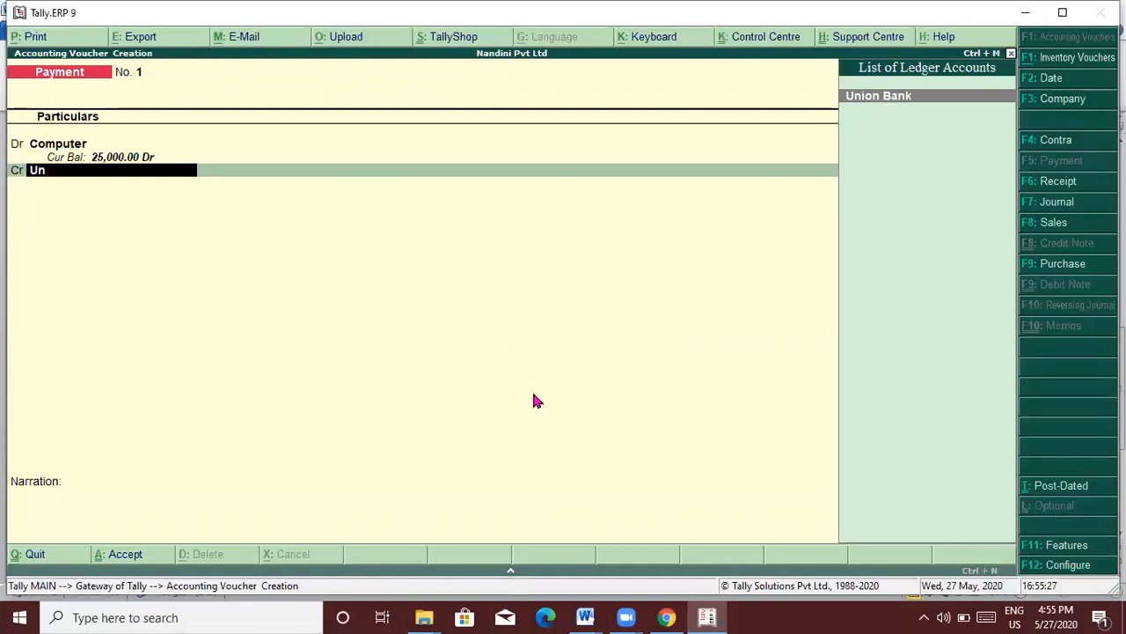
{"action": "key", "text": "Return"}
{"action": "key", "text": "Return"}
{"action": "key", "text": "Return"}
{"action": "key", "text": "Return"}
{"action": "key", "text": "Return"}
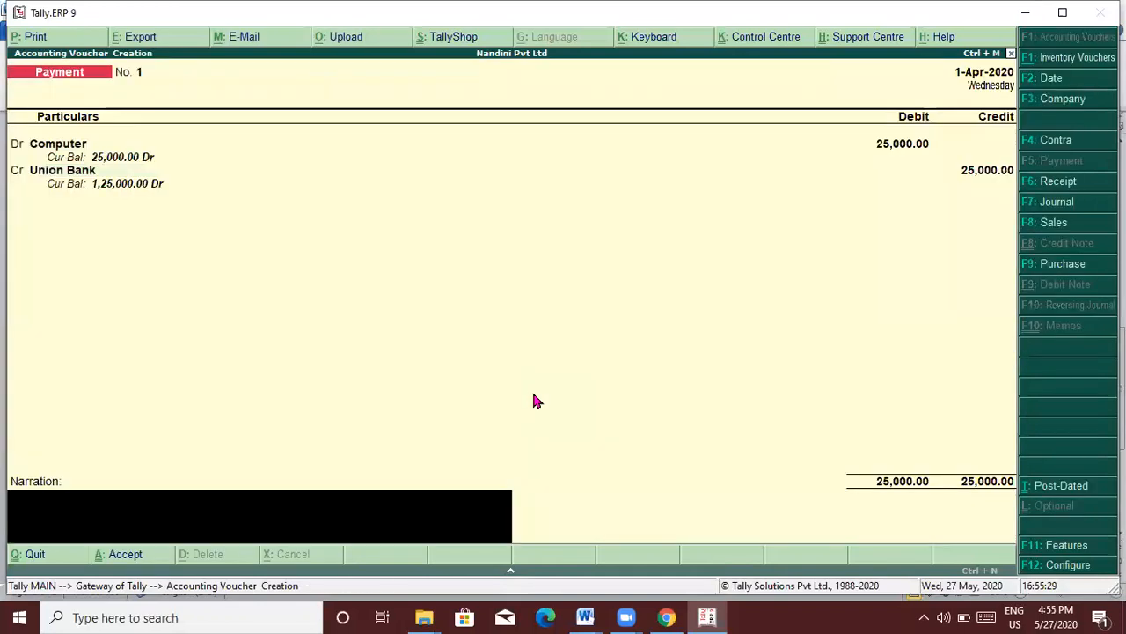
{"action": "key", "text": "Return"}
{"action": "key", "text": "Return"}
{"action": "key", "text": "alt+Tab"}
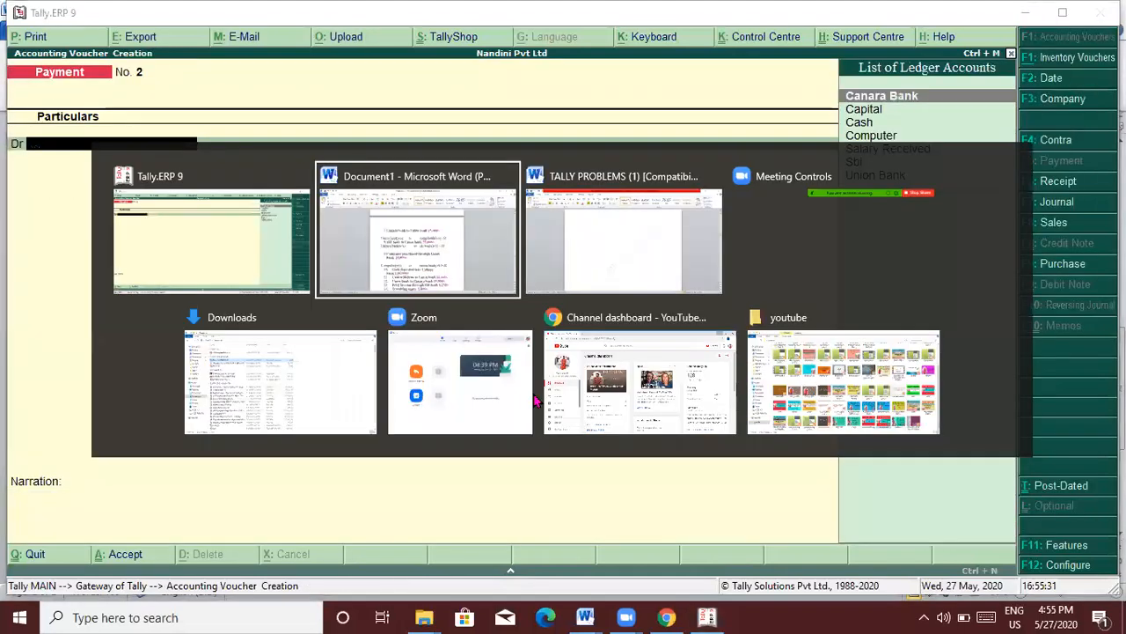
Step: Add an unnumbered line 'Canara bank(a/c) to cash(a/c) ---f4' below item 10
{"action": "key", "text": "Down"}
{"action": "key", "text": "Down"}
{"action": "key", "text": "Down"}
{"action": "key", "text": "Down"}
{"action": "key", "text": "Down"}
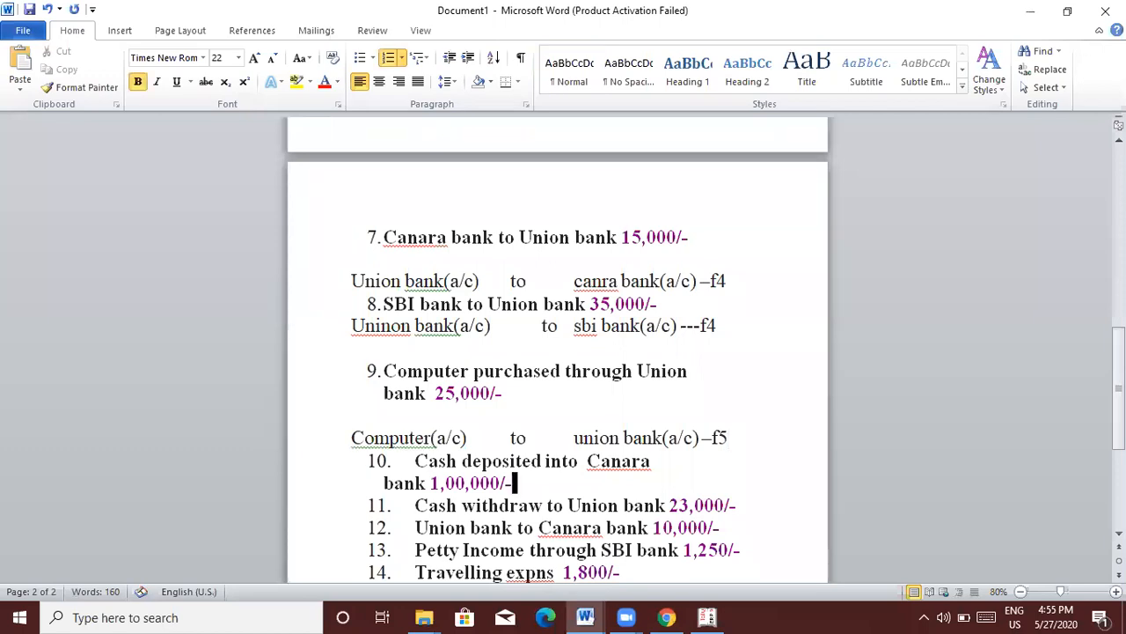
{"action": "key", "text": "Up"}
{"action": "key", "text": "Up"}
{"action": "key", "text": "Up"}
{"action": "key", "text": "Return"}
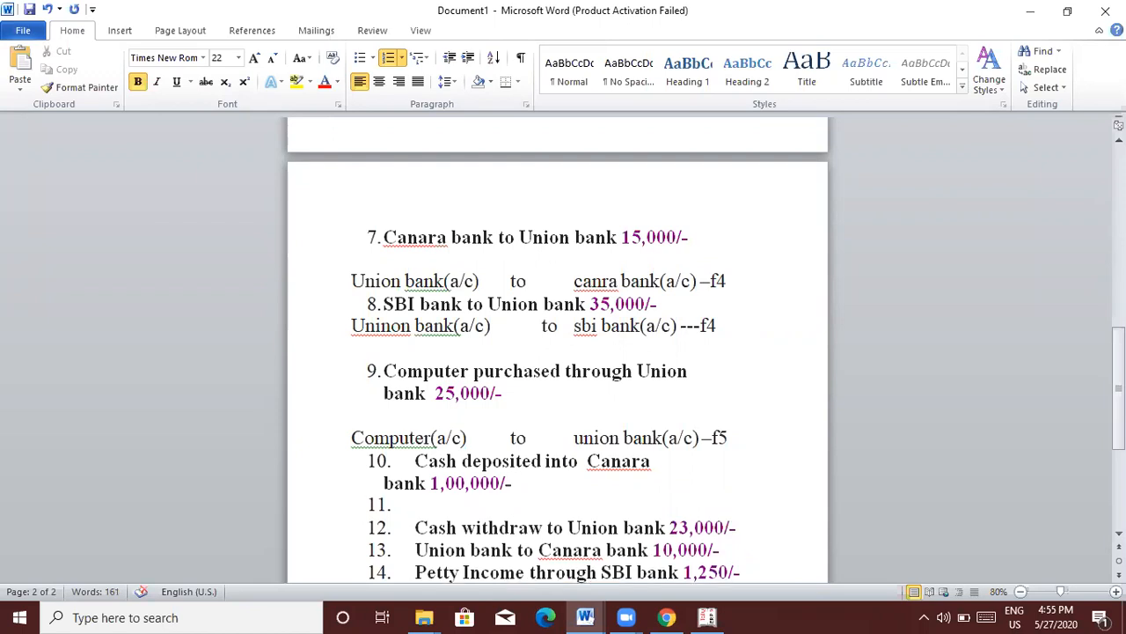
{"action": "key", "text": "Return"}
{"action": "key", "text": "Return"}
{"action": "type", "text": "canaa"}
{"action": "key", "text": "BackSpace"}
{"action": "type", "text": "ra bank(a/c)          to         cash(a/c)"}
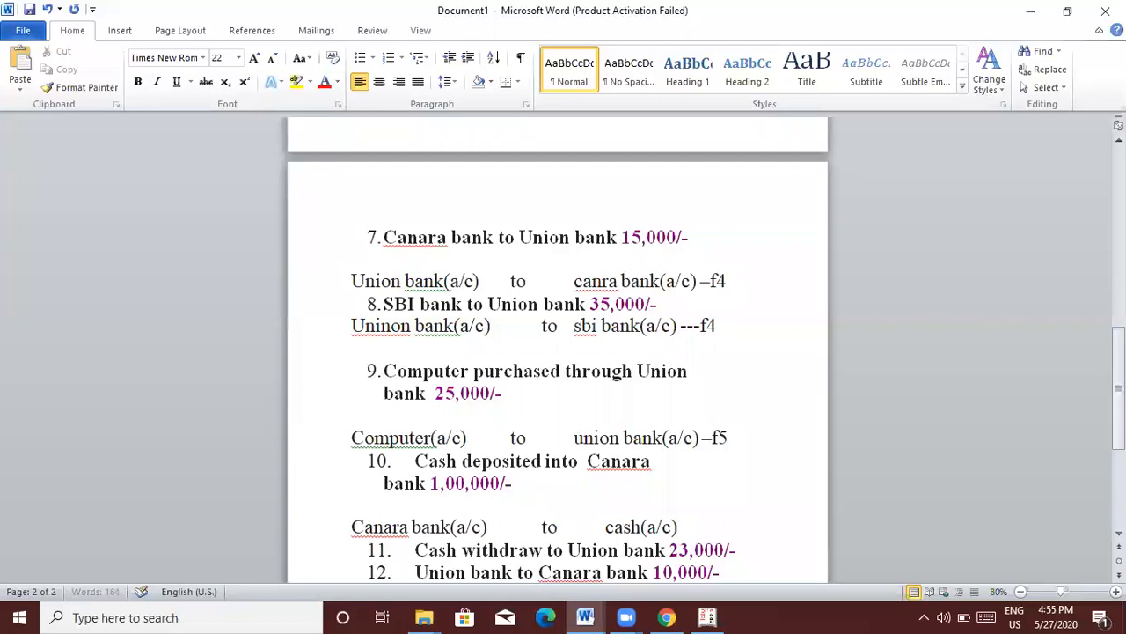
{"action": "type", "text": "  ---f4"}
{"action": "key", "text": "alt"}
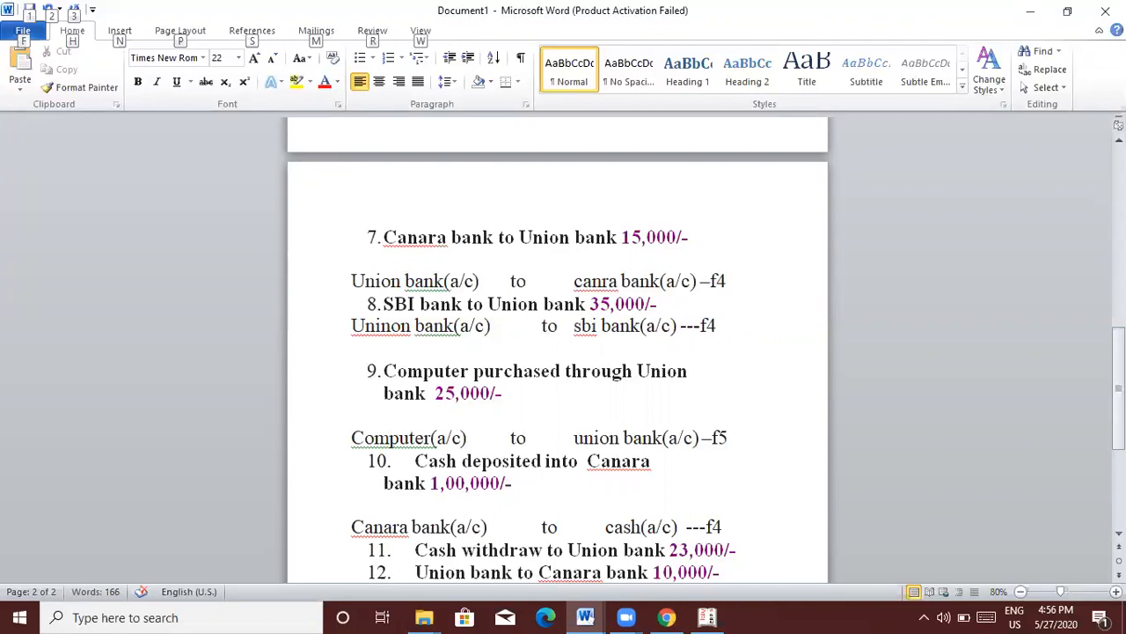
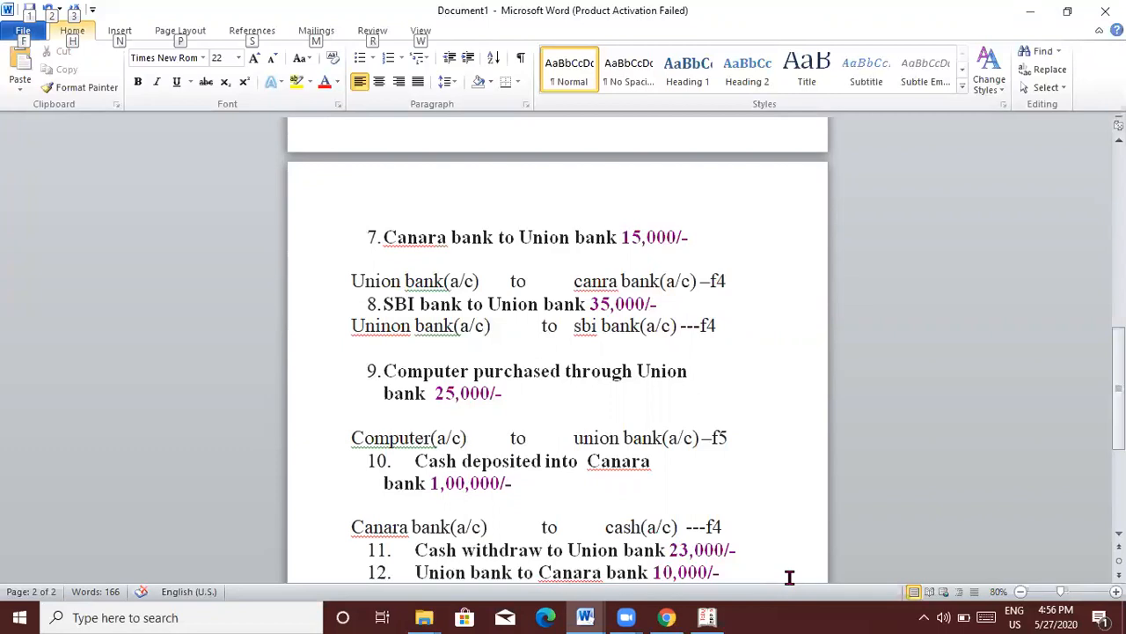
Step: Post Contra voucher 7 crediting Cash and debiting Canara Bank 1,00,000
{"action": "key", "text": "alt+Tab"}
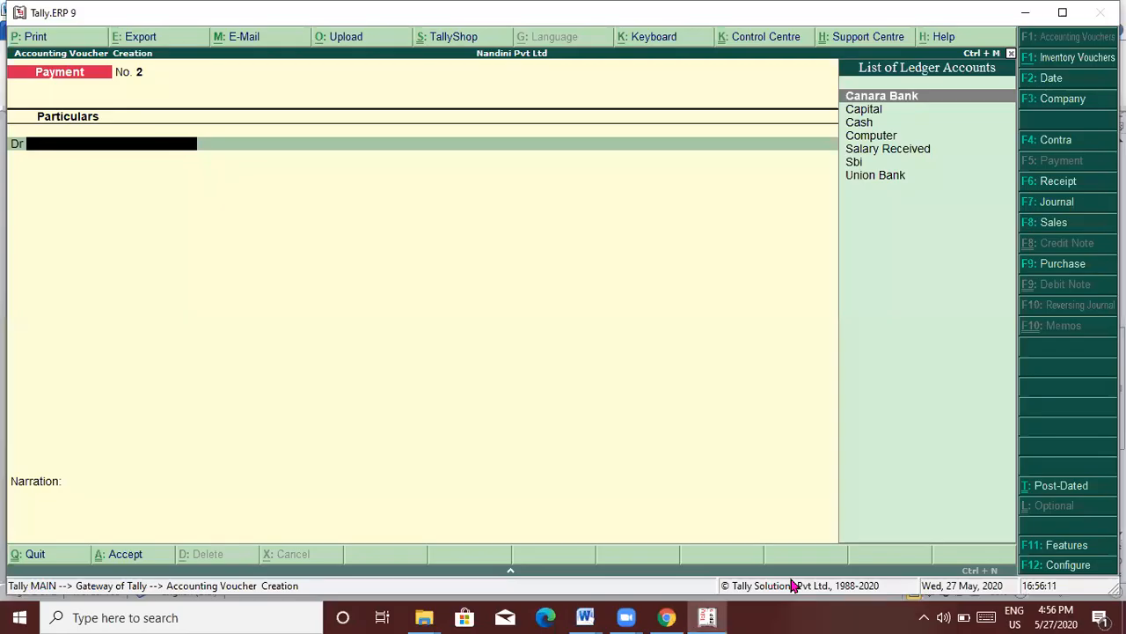
{"action": "key", "text": "F4"}
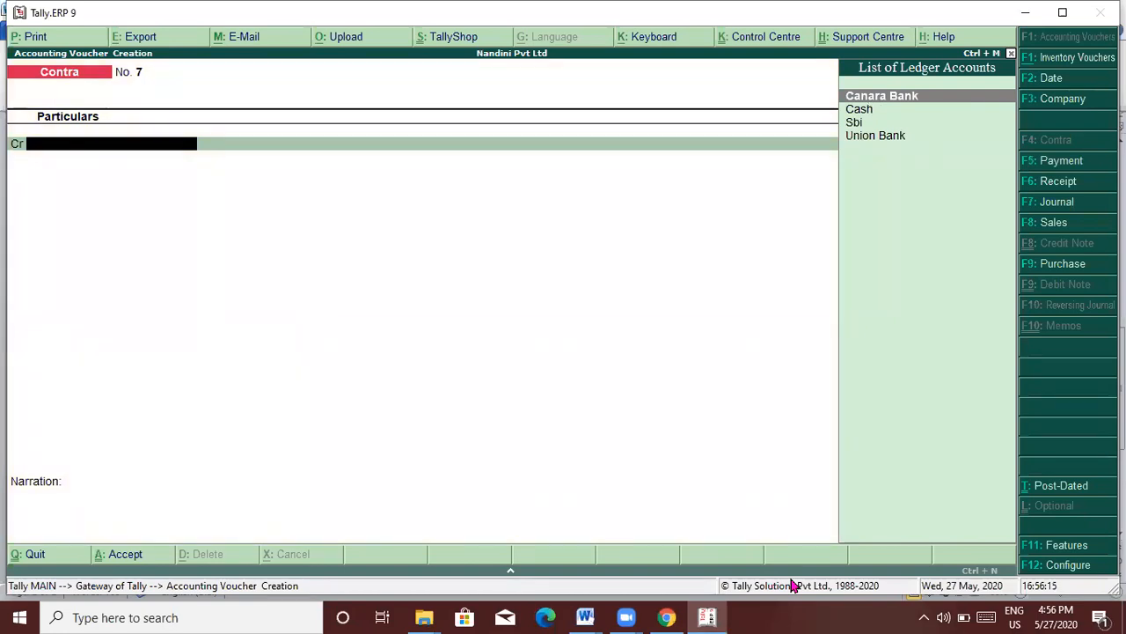
{"action": "type", "text": "cash"}
{"action": "key", "text": "Return"}
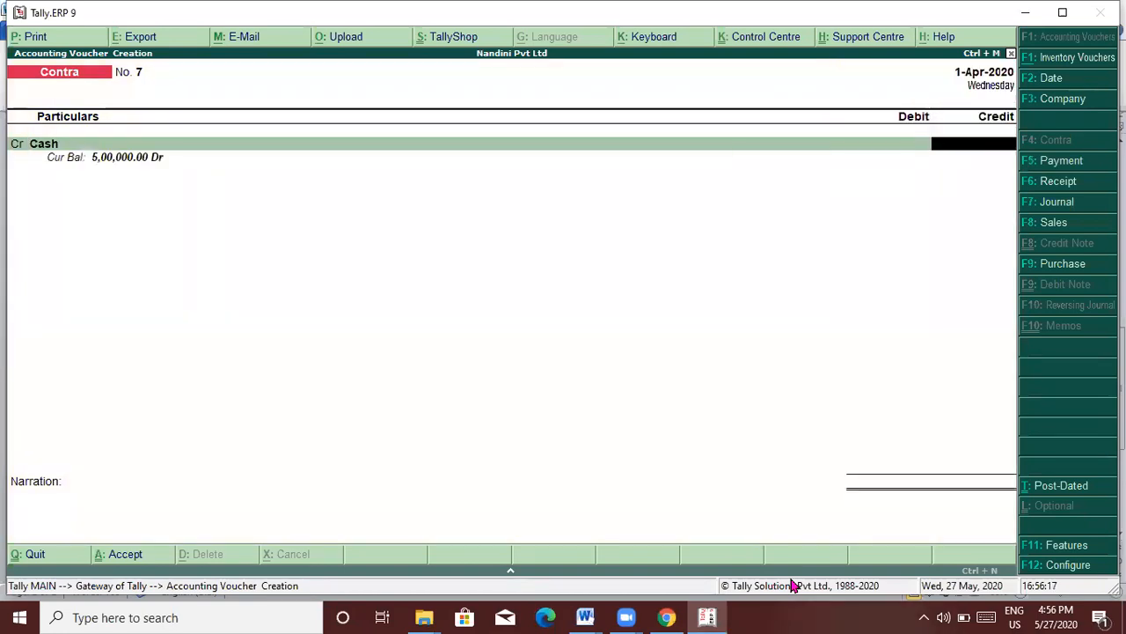
{"action": "type", "text": "100000"}
{"action": "key", "text": "Return"}
{"action": "key", "text": "Return"}
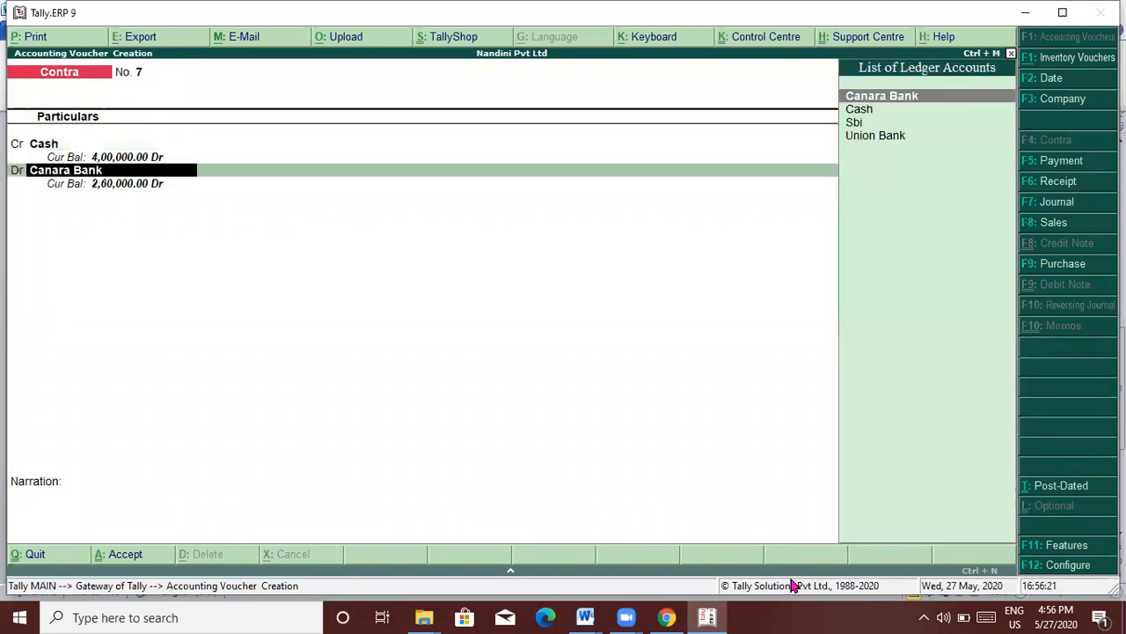
{"action": "key", "text": "Return"}
{"action": "key", "text": "Return"}
{"action": "key", "text": "Return"}
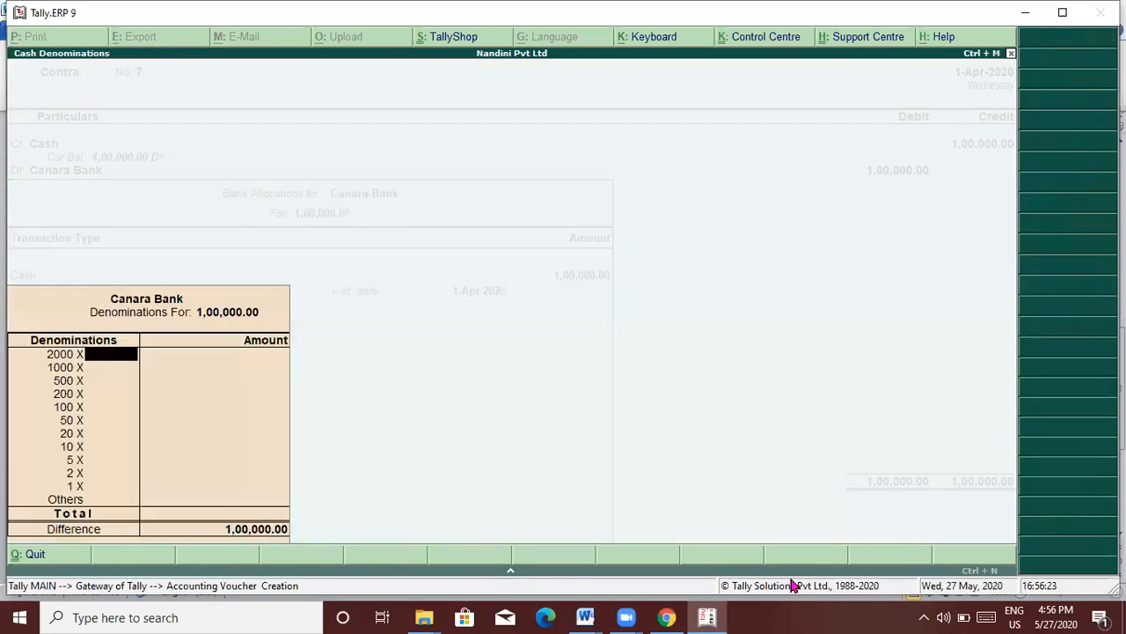
{"action": "key", "text": "Return"}
{"action": "key", "text": "Return"}
{"action": "key", "text": "Return"}
{"action": "key", "text": "Return"}
{"action": "key", "text": "Return"}
{"action": "key", "text": "Return"}
{"action": "key", "text": "Return"}
{"action": "key", "text": "Return"}
{"action": "key", "text": "Return"}
{"action": "key", "text": "Return"}
{"action": "key", "text": "Return"}
{"action": "key", "text": "Return"}
{"action": "key", "text": "Return"}
{"action": "key", "text": "Return"}
{"action": "key", "text": "Return"}
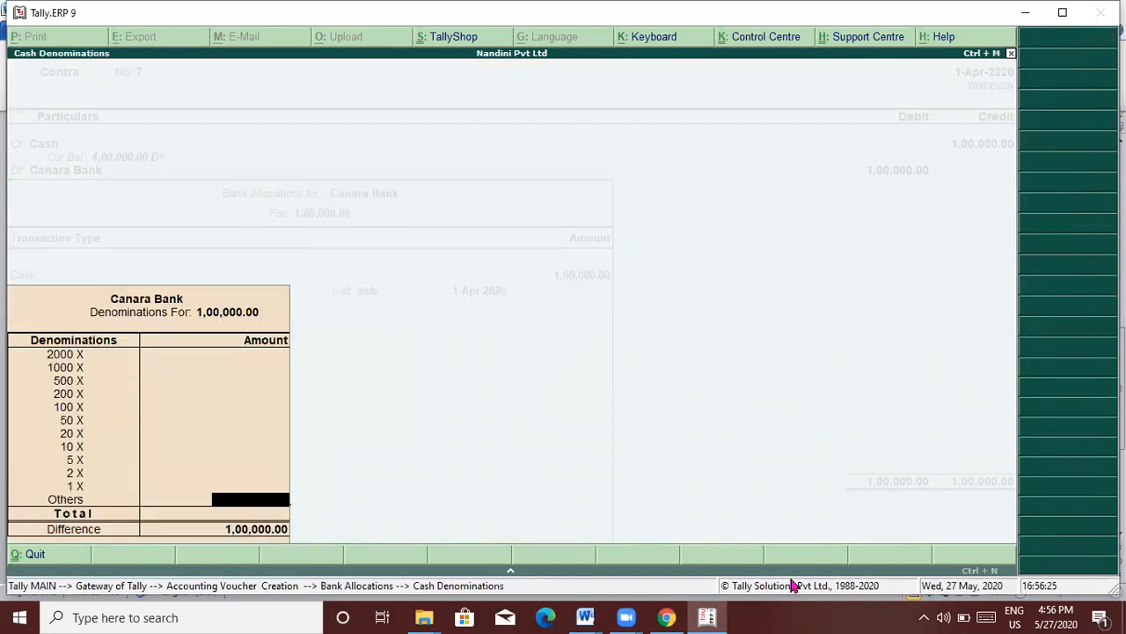
{"action": "key", "text": "Return"}
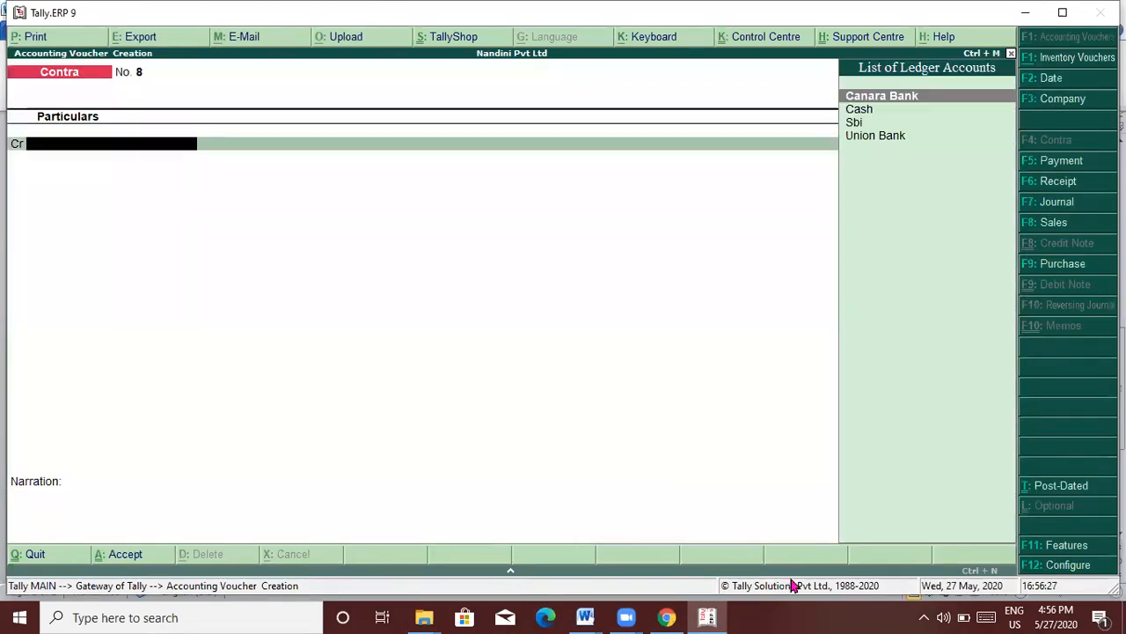
{"action": "key", "text": "alt+Tab"}
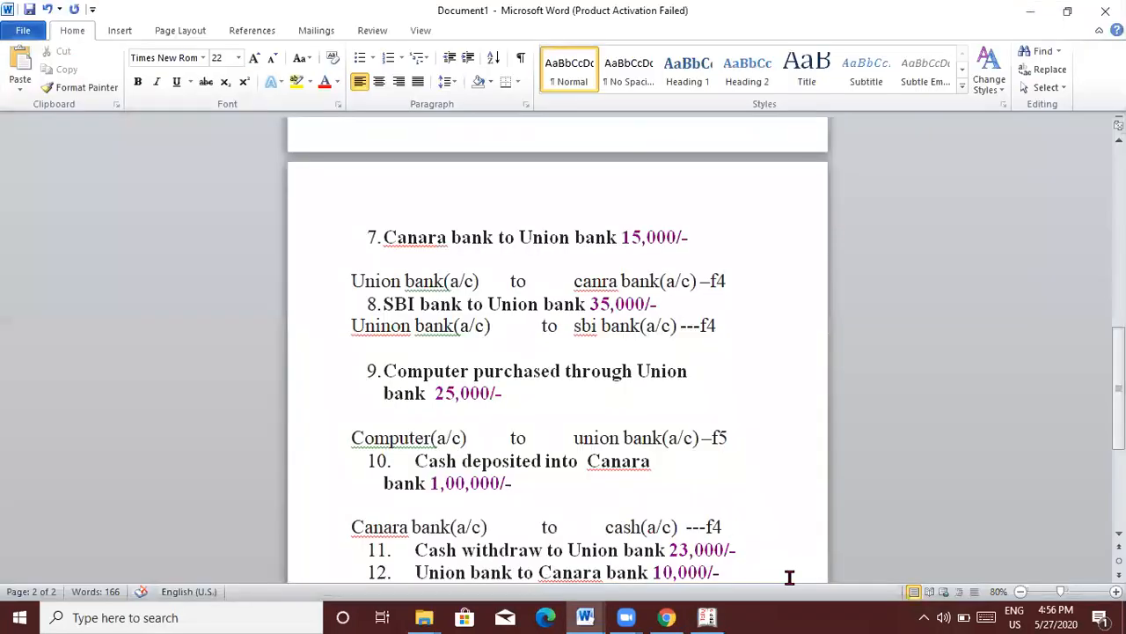
Step: Open a clean, unnumbered line below item 11, the 23,000 Union bank withdrawal
{"action": "left_click", "coordinate": [789, 577]}
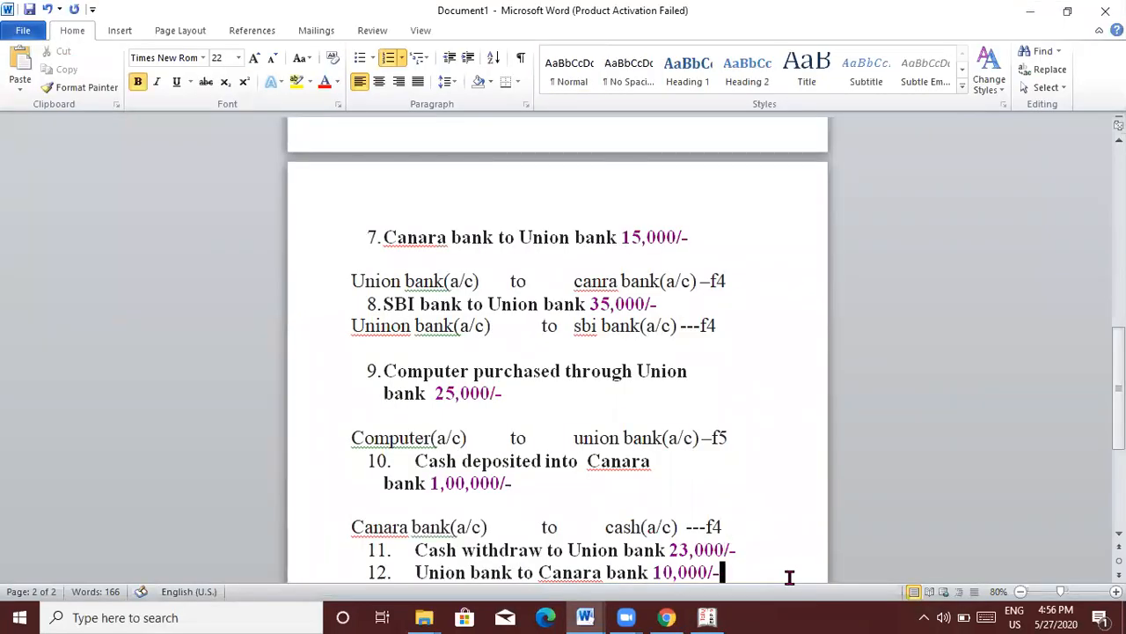
{"action": "key", "text": "Up"}
{"action": "key", "text": "Return"}
{"action": "key", "text": "Return"}
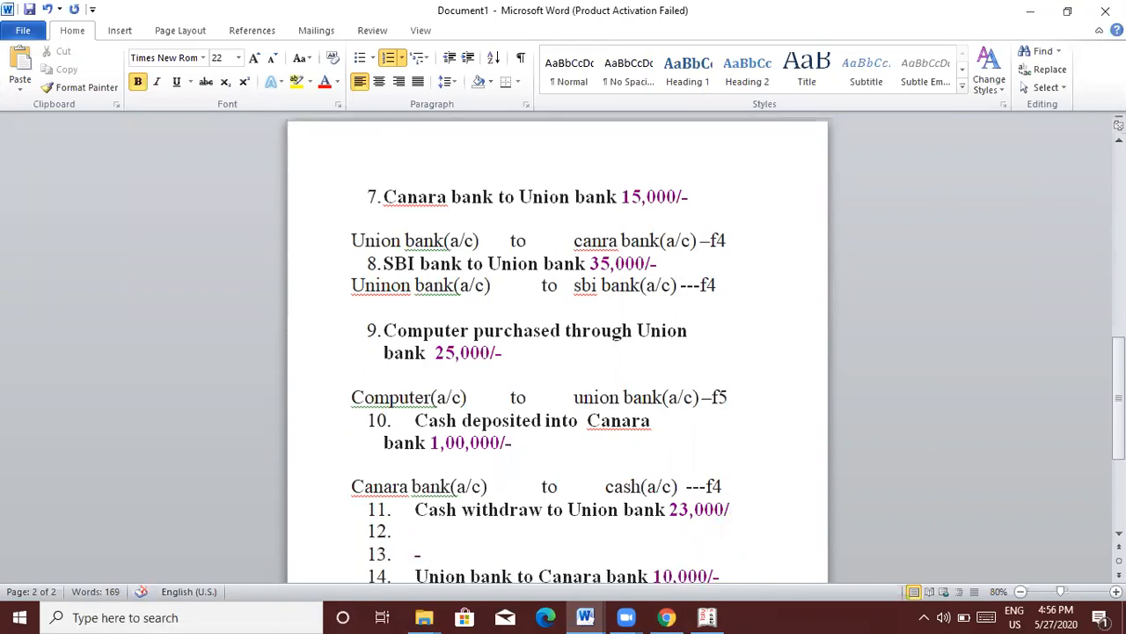
{"action": "key", "text": "Delete"}
{"action": "key", "text": "BackSpace"}
{"action": "key", "text": "BackSpace"}
{"action": "key", "text": "BackSpace"}
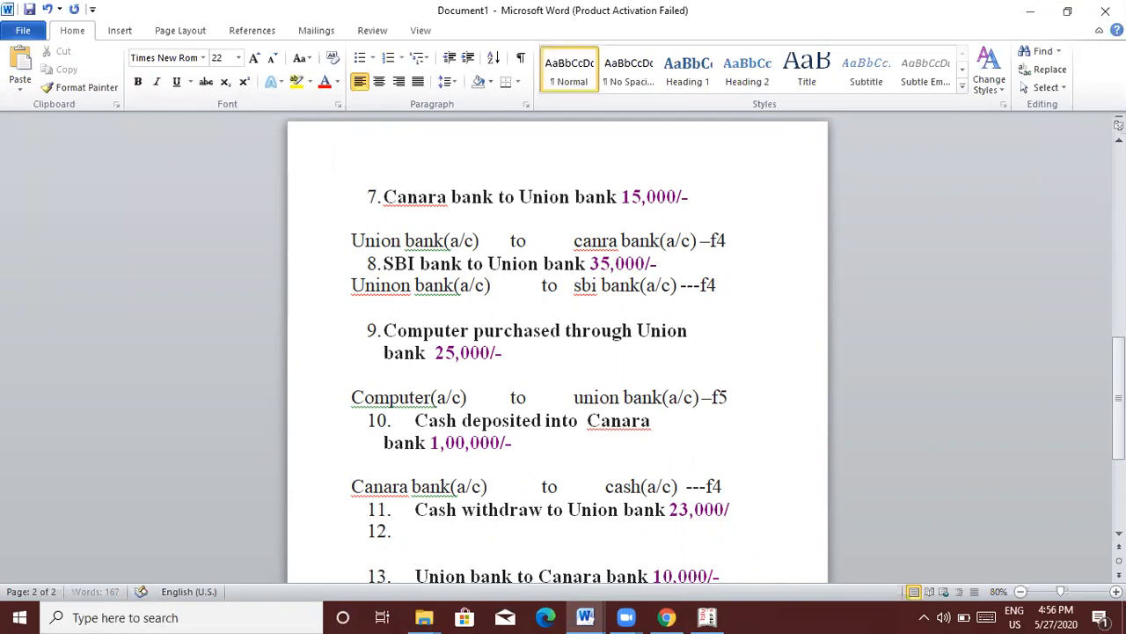
{"action": "key", "text": "BackSpace"}
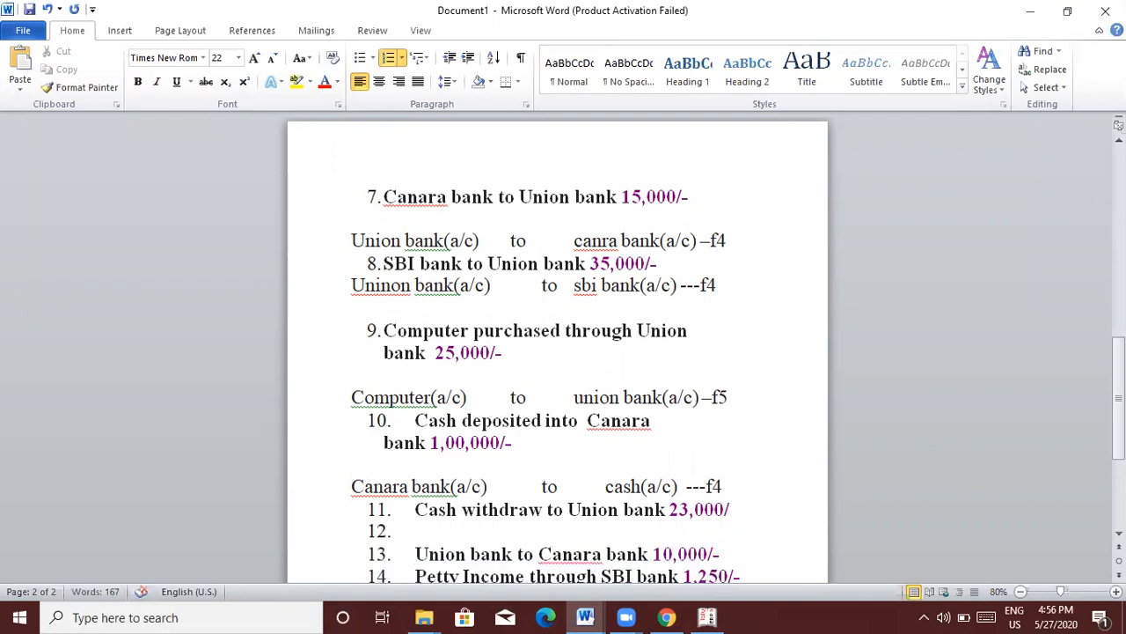
Step: Type the entry 'Cash(a/c) to union bank(a/c)' on the new line
{"action": "type", "text": "cash(a/c"}
{"action": "type", "text": ")"}
{"action": "key", "text": "Tab"}
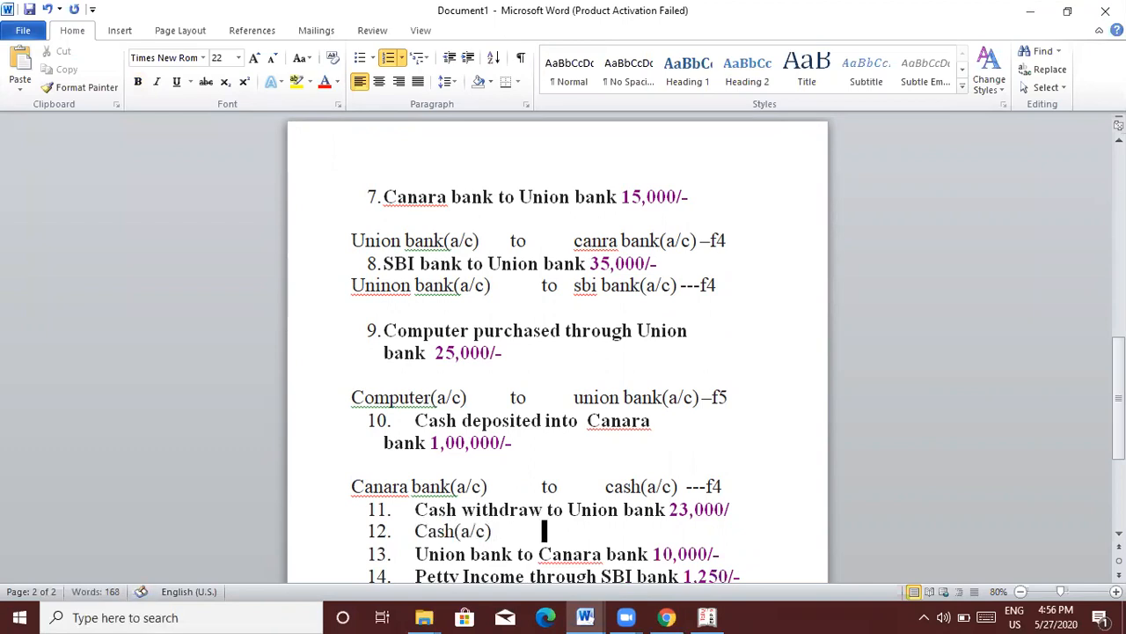
{"action": "type", "text": "to"}
{"action": "key", "text": "Tab"}
{"action": "type", "text": "union bank"}
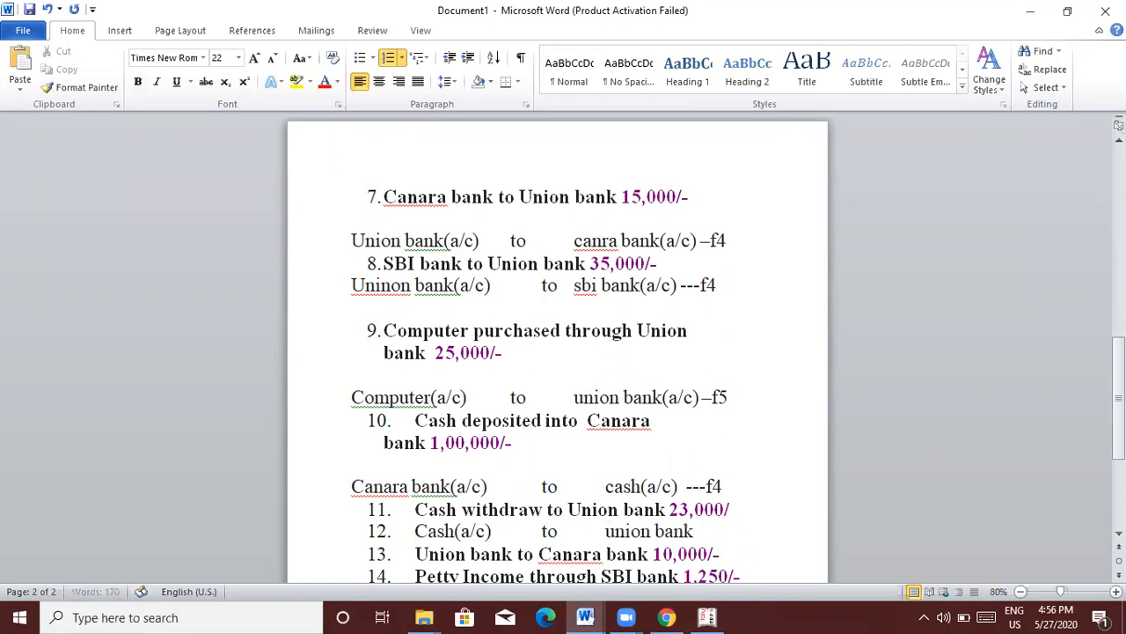
{"action": "type", "text": "(a/c)"}
{"action": "key", "text": "Return"}
{"action": "key", "text": "Return"}
{"action": "key", "text": "Return"}
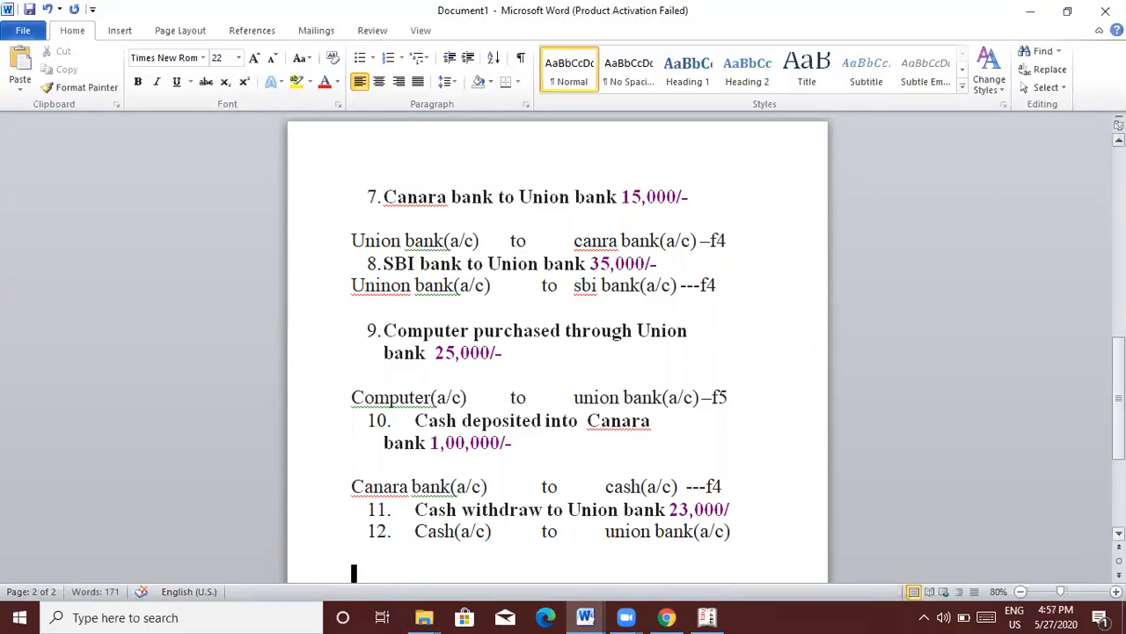
{"action": "scroll", "coordinate": [563, 352], "scroll_direction": "down", "scroll_amount": 3}
{"action": "scroll", "coordinate": [557, 352], "scroll_direction": "down", "scroll_amount": 5}
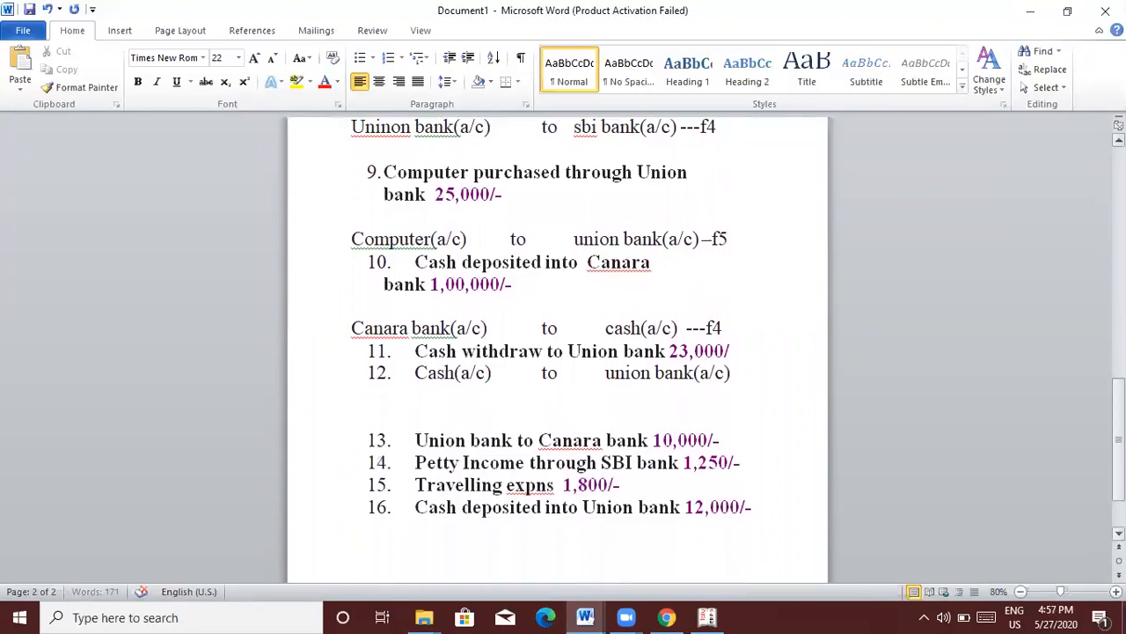
{"action": "scroll", "coordinate": [557, 352], "scroll_direction": "down", "scroll_amount": 1}
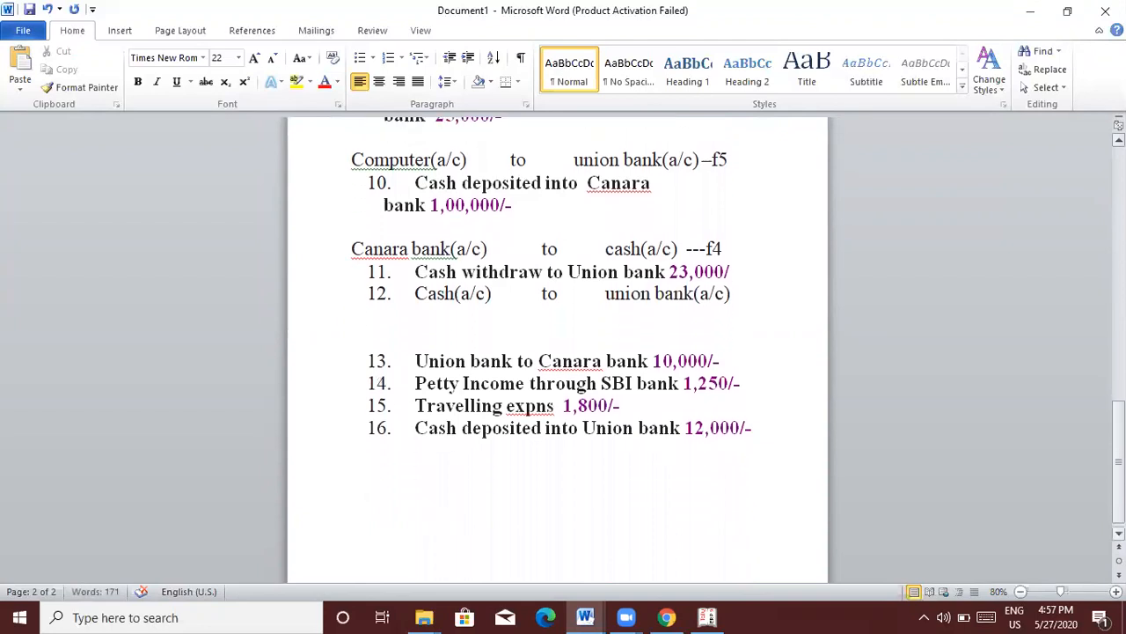
Step: Post Contra voucher 8 crediting Union Bank and debiting Cash 23,000
{"action": "key", "text": "alt+Tab"}
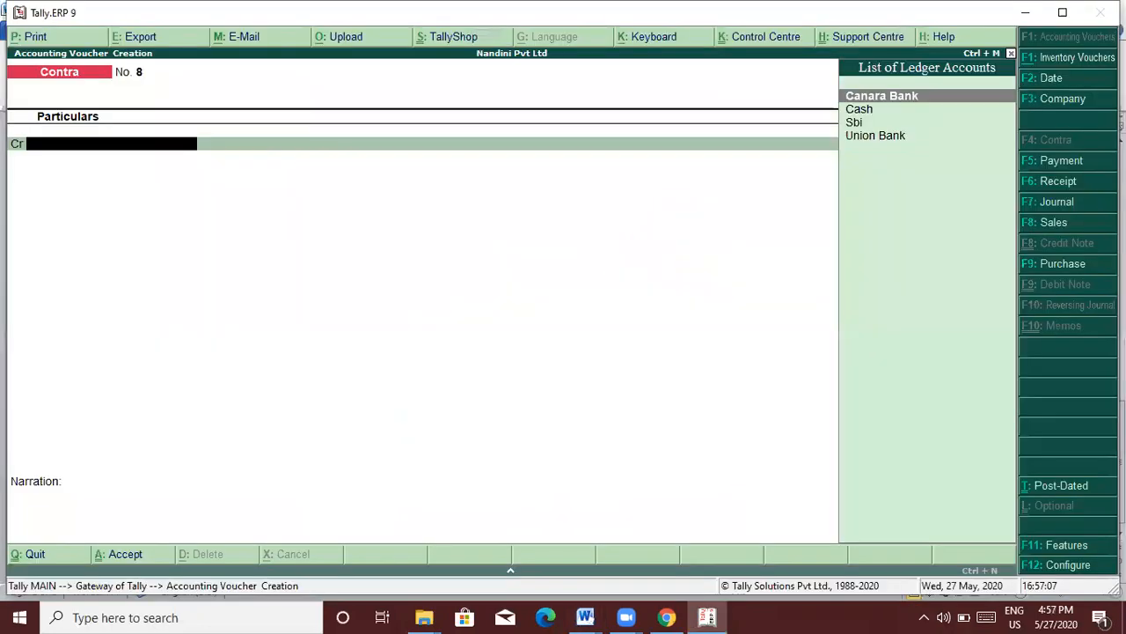
{"action": "key", "text": "alt+Tab"}
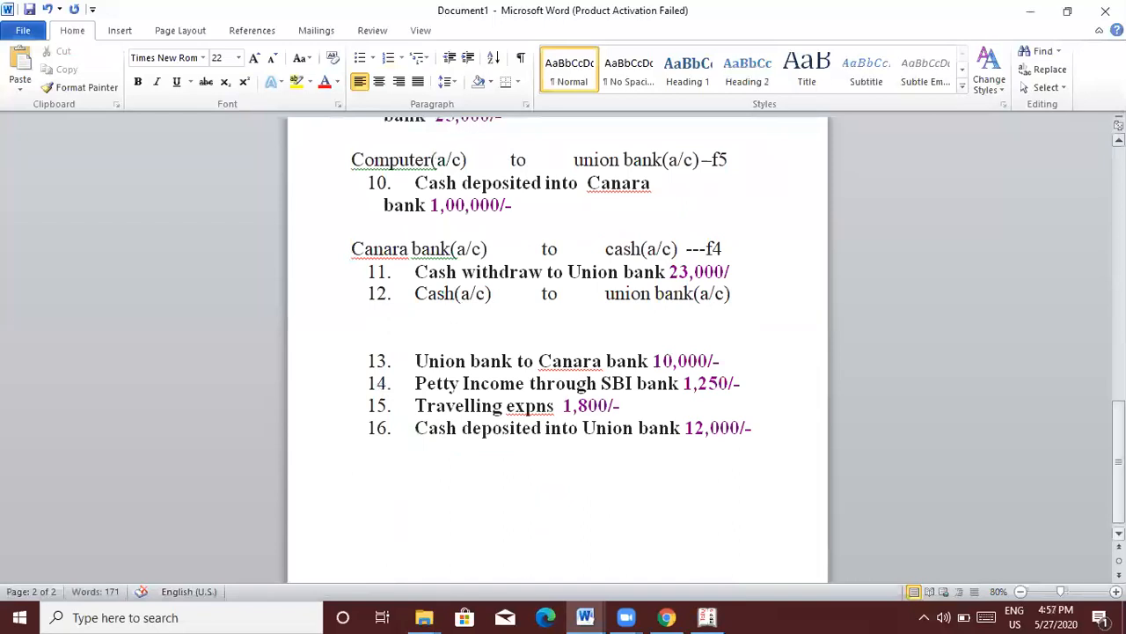
{"action": "key", "text": "alt+Tab"}
{"action": "type", "text": "Un"}
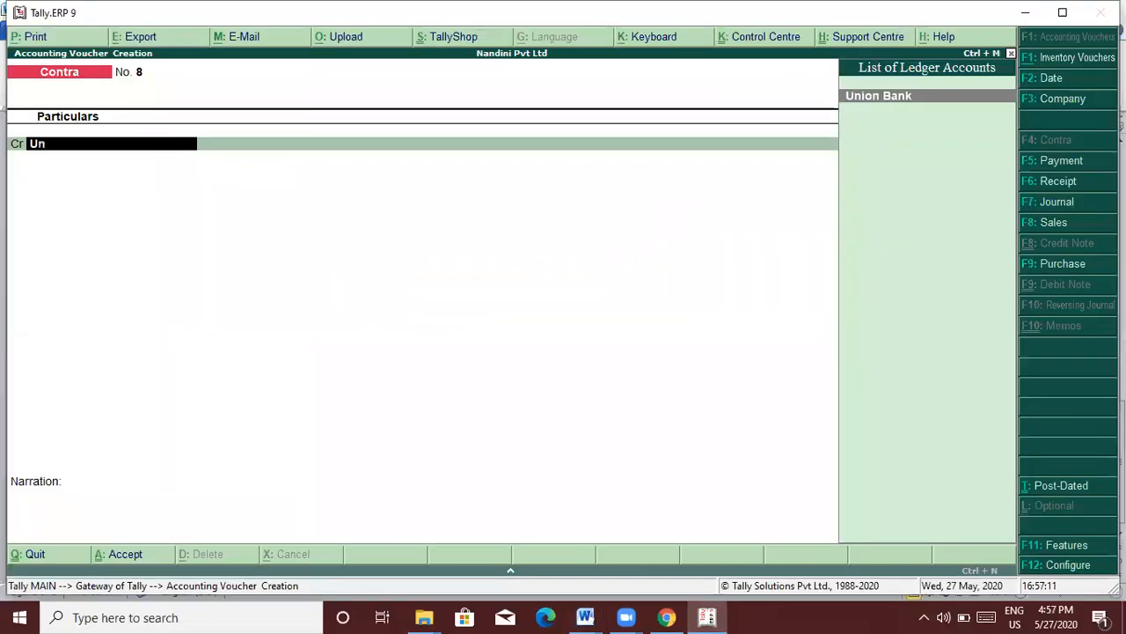
{"action": "key", "text": "Return"}
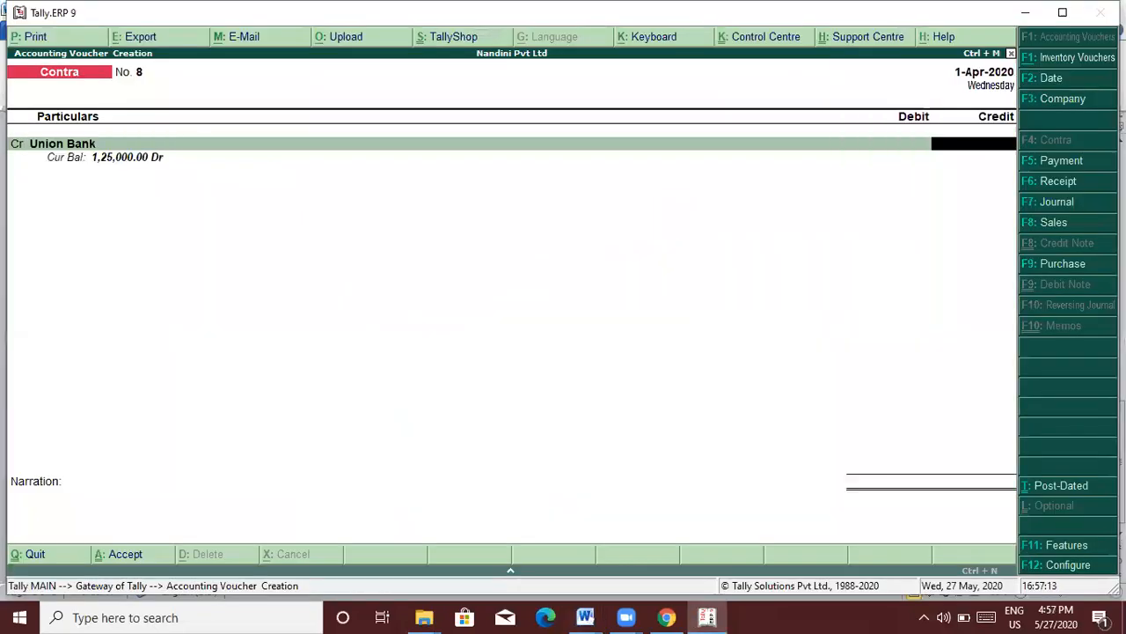
{"action": "type", "text": "23000"}
{"action": "key", "text": "Return"}
{"action": "key", "text": "Return"}
{"action": "key", "text": "Return"}
{"action": "key", "text": "Return"}
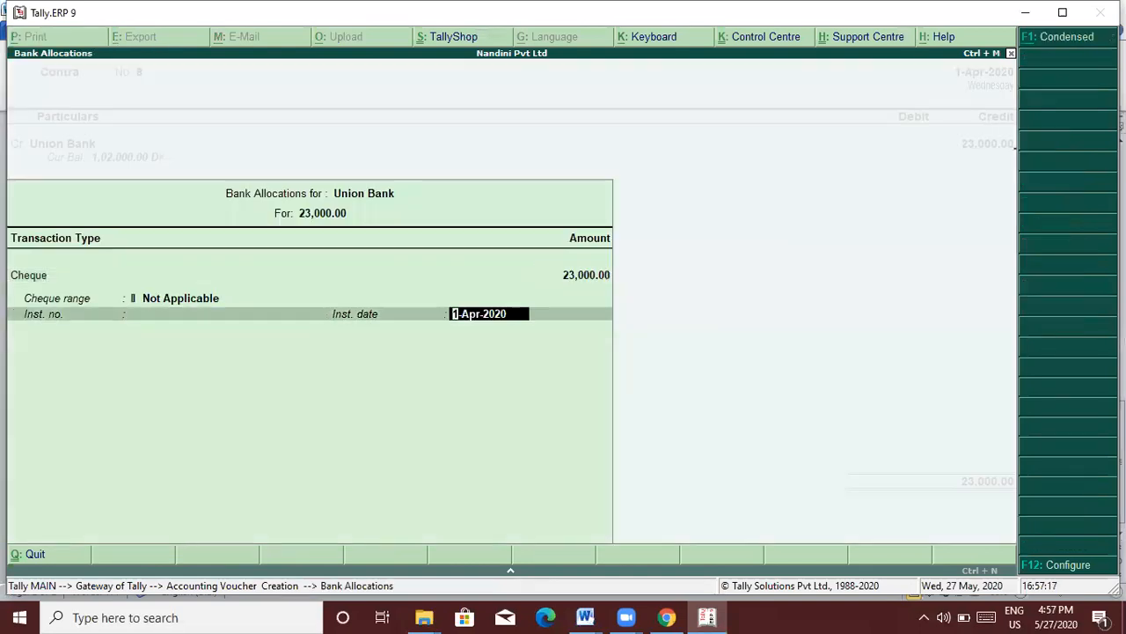
{"action": "key", "text": "Return"}
{"action": "type", "text": "cash"}
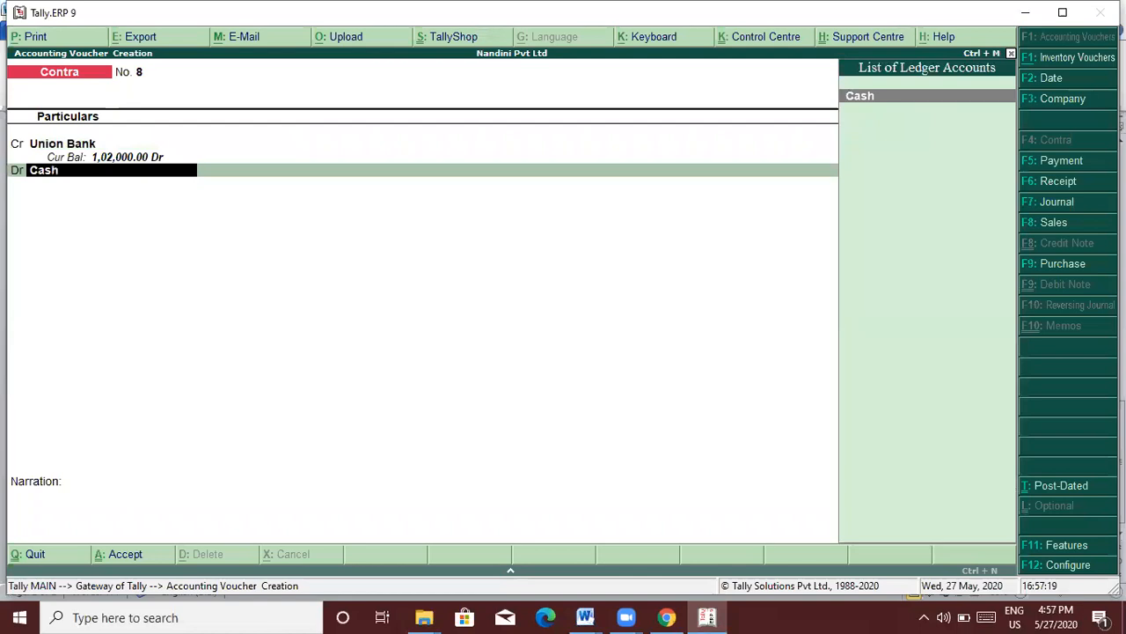
{"action": "key", "text": "Return"}
{"action": "key", "text": "Return"}
{"action": "key", "text": "Return"}
{"action": "key", "text": "Return"}
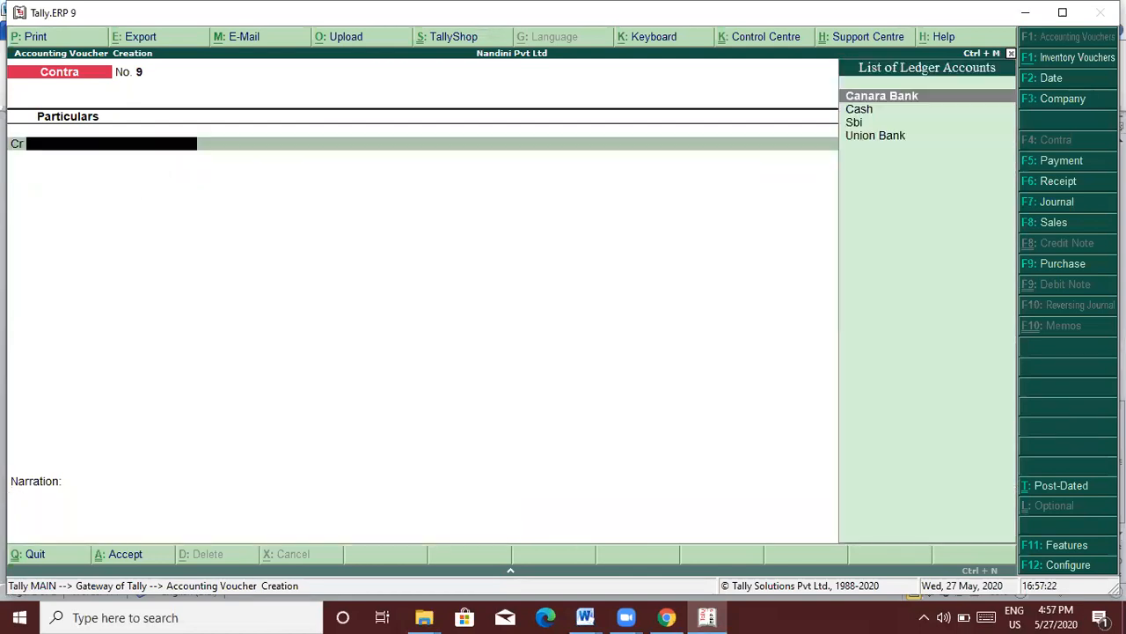
{"action": "key", "text": "alt+Tab"}
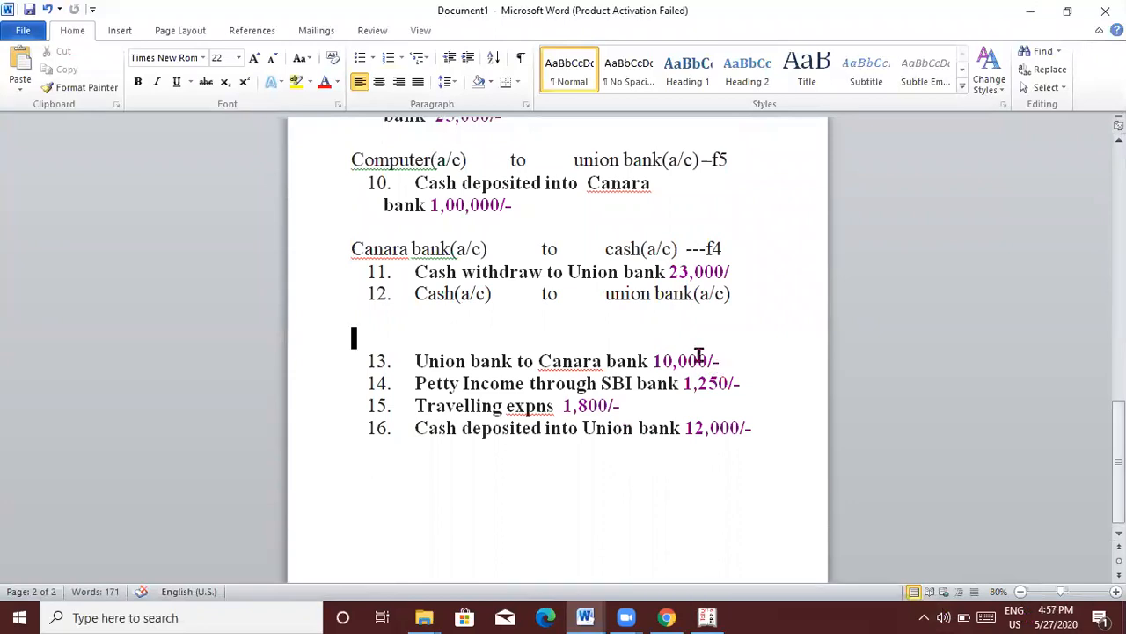
Step: Remove numbering from the Cash(a/c) line and add a new line below the 10,000 entry
{"action": "left_click", "coordinate": [413, 293]}
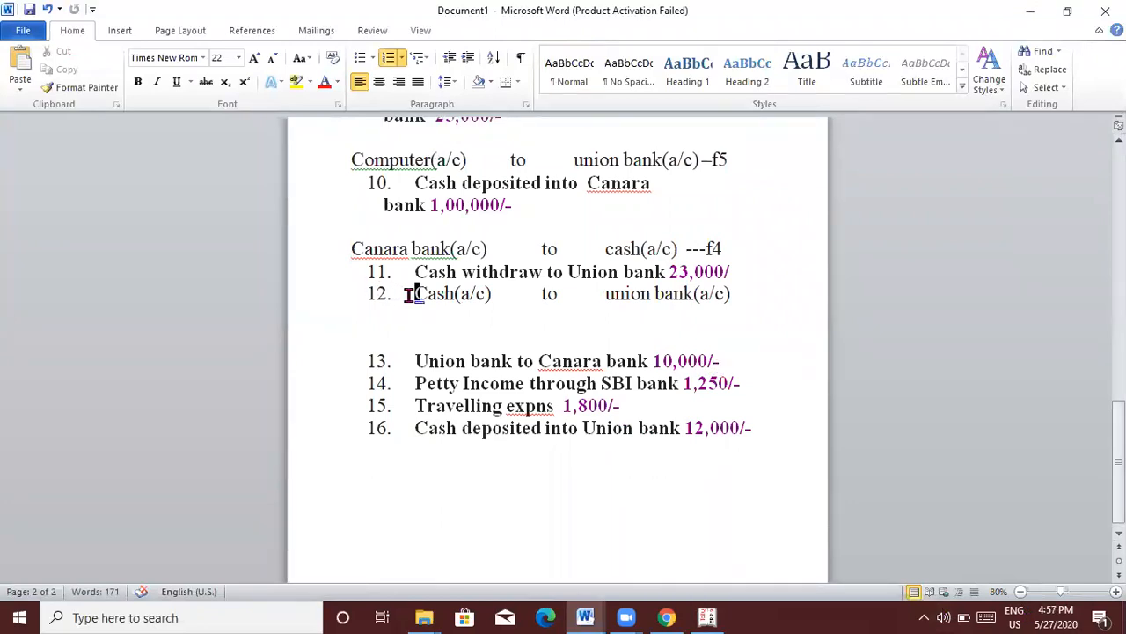
{"action": "key", "text": "BackSpace"}
{"action": "key", "text": "BackSpace"}
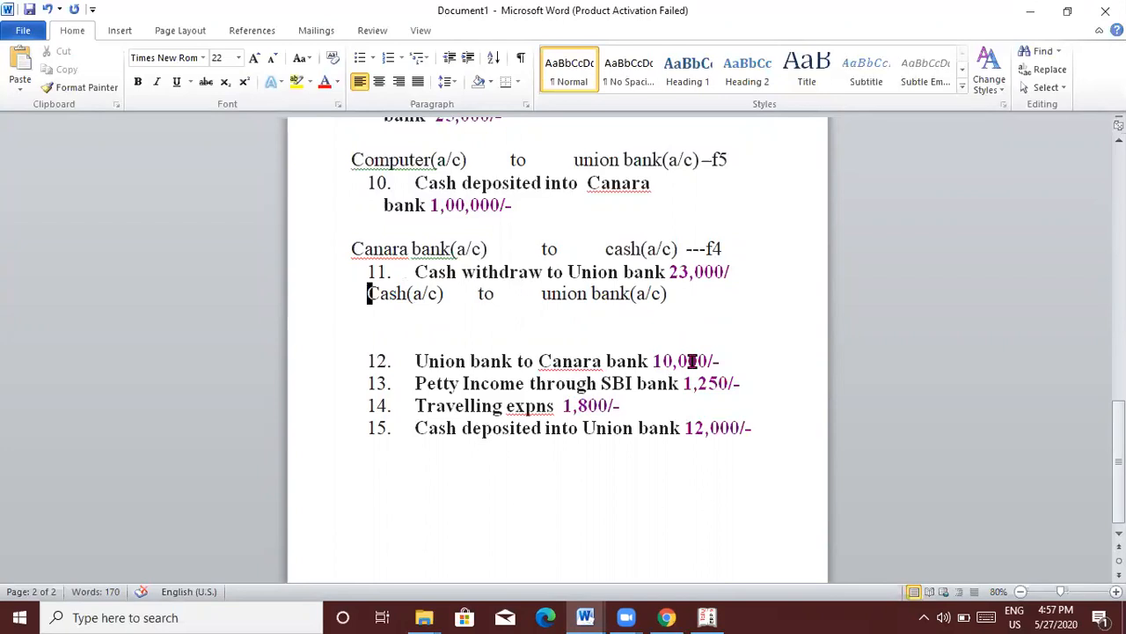
{"action": "left_click", "coordinate": [734, 361]}
{"action": "key", "text": "Return"}
{"action": "key", "text": "Return"}
{"action": "key", "text": "Return"}
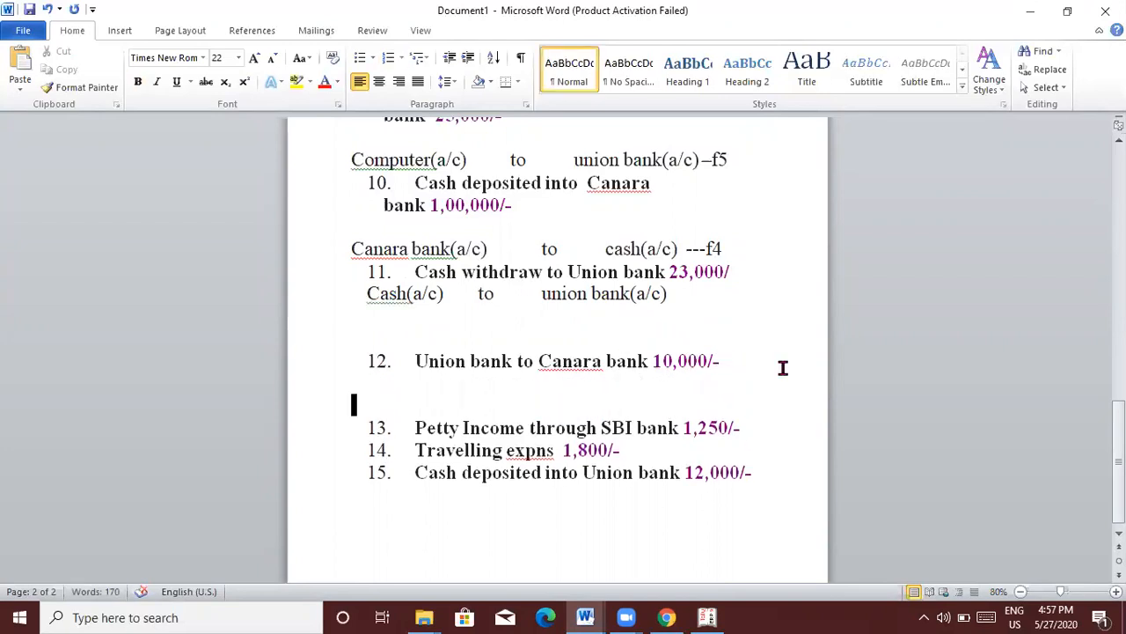
Step: Type 'Canara bank(a/c) to union bank(a/c) -f4' on the new line
{"action": "type", "text": "cara"}
{"action": "key", "text": "BackSpace"}
{"action": "key", "text": "BackSpace"}
{"action": "type", "text": "nara bank(a/c)"}
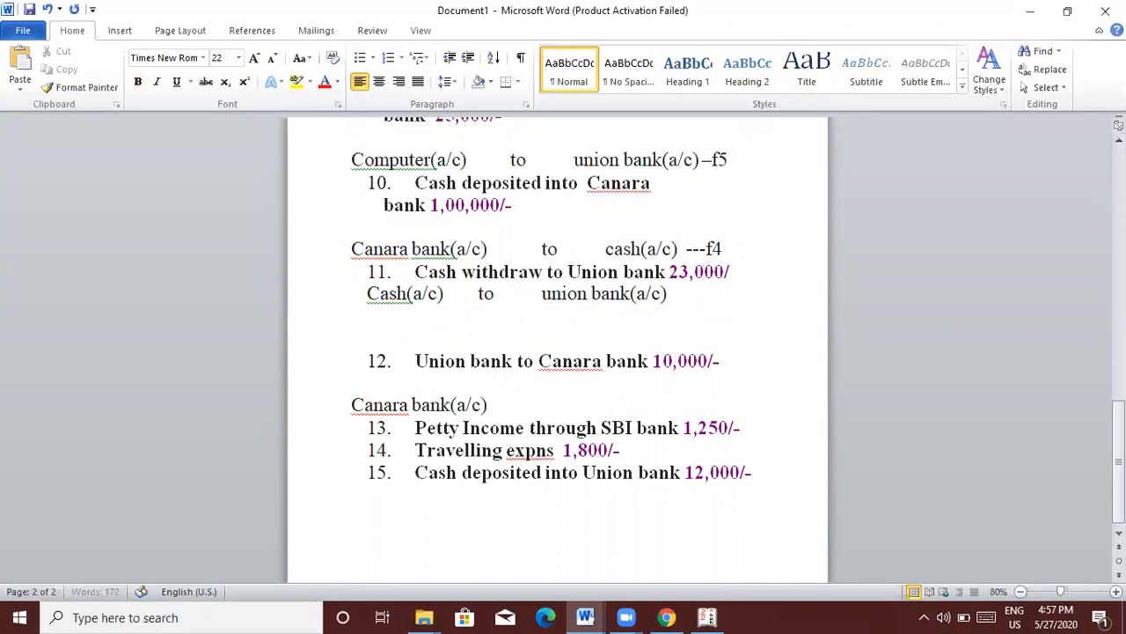
{"action": "key", "text": "Tab"}
{"action": "type", "text": "to"}
{"action": "key", "text": "Tab"}
{"action": "type", "text": "union bank(a/c) -f4"}
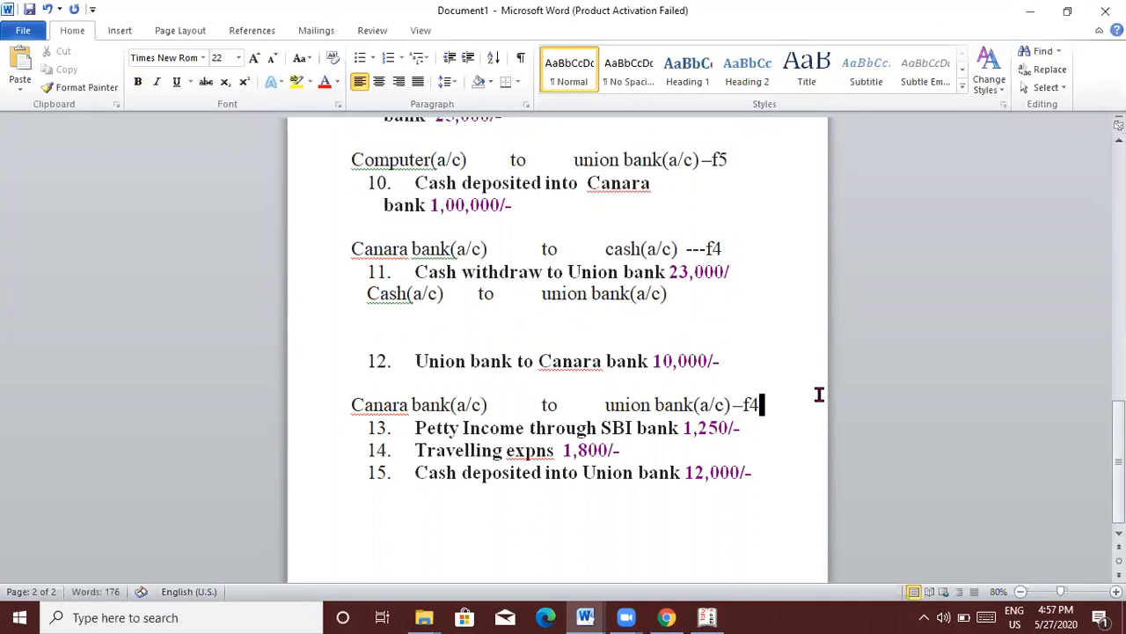
{"action": "key", "text": "alt+Tab"}
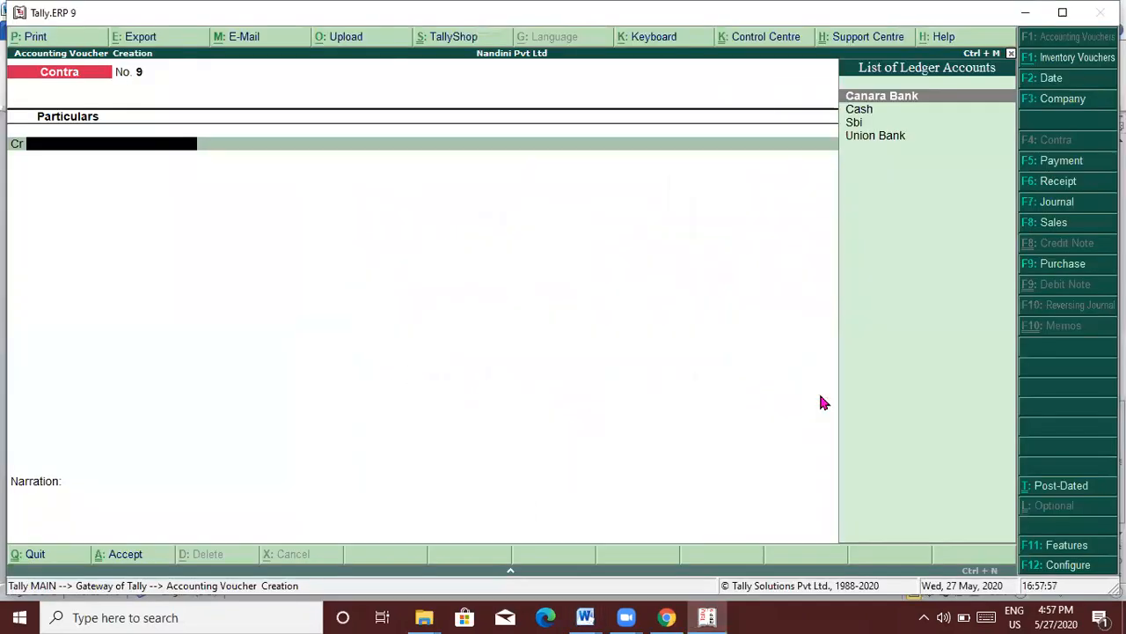
Step: Post Contra voucher 9 crediting Union Bank and debiting Canara Bank 10,000
{"action": "key", "text": "alt+Tab"}
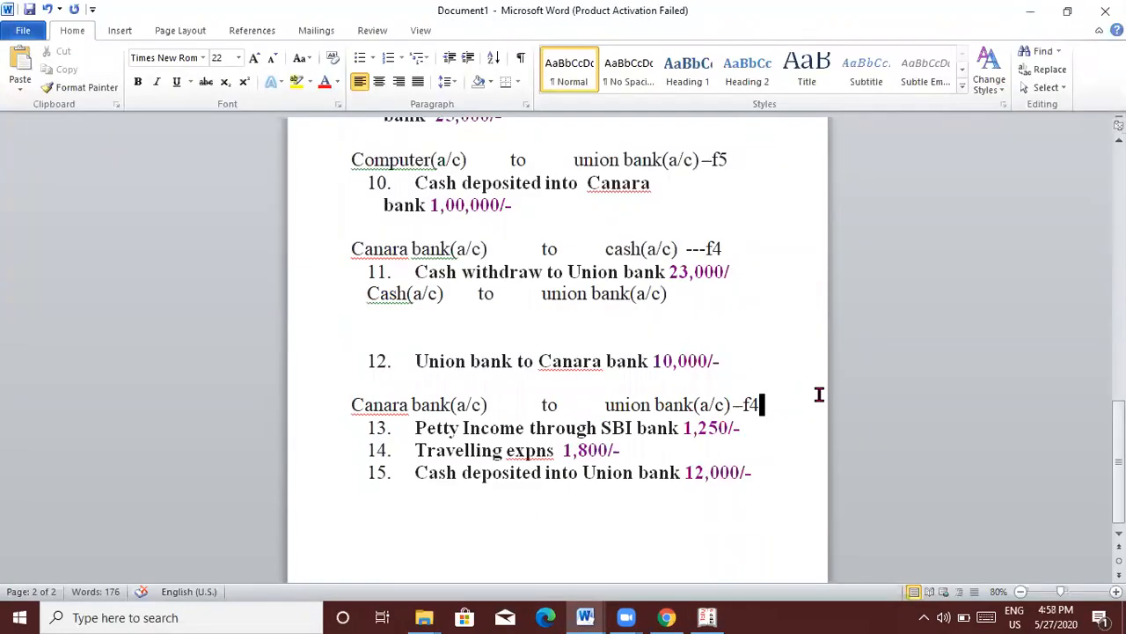
{"action": "key", "text": "alt+Tab"}
{"action": "type", "text": "U"}
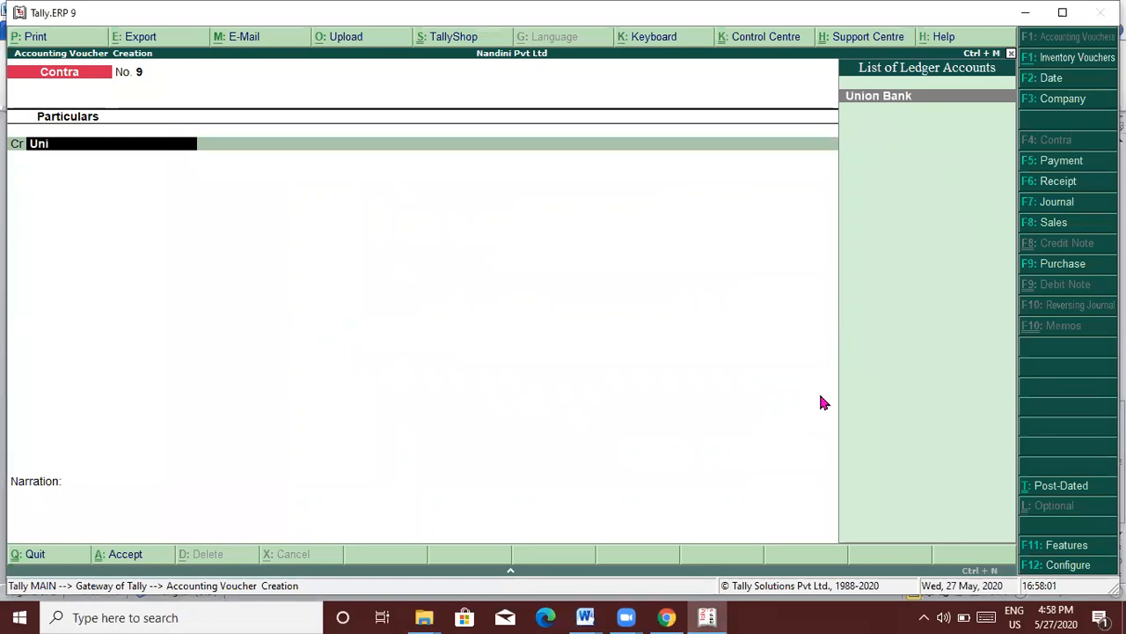
{"action": "key", "text": "Return"}
{"action": "type", "text": "10000"}
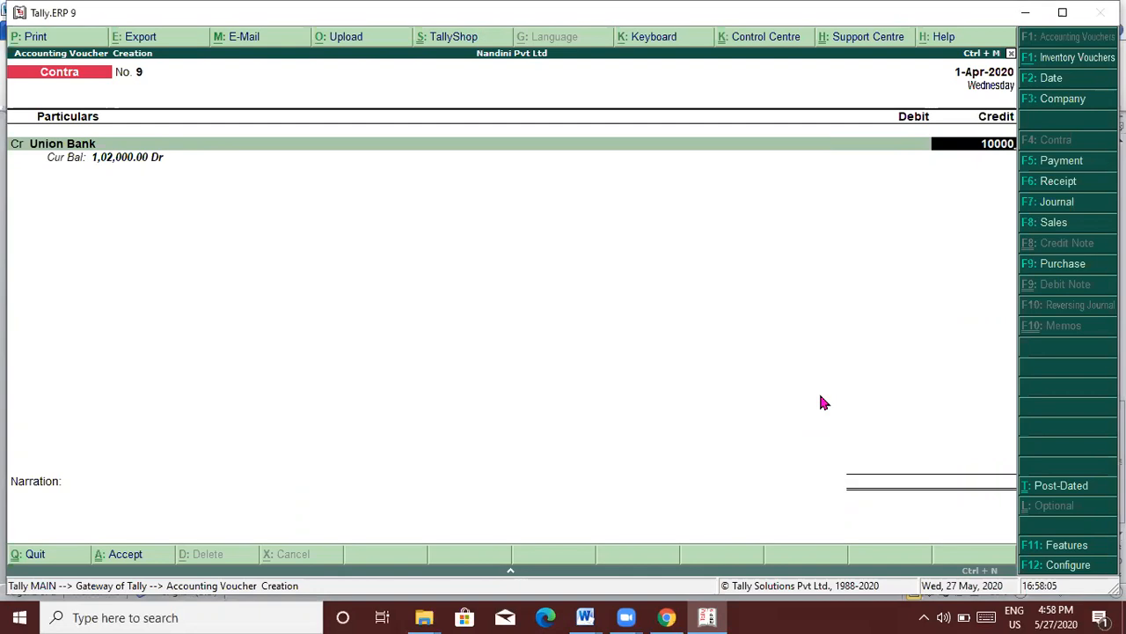
{"action": "key", "text": "Return"}
{"action": "key", "text": "Return"}
{"action": "key", "text": "Return"}
{"action": "key", "text": "Return"}
{"action": "key", "text": "Return"}
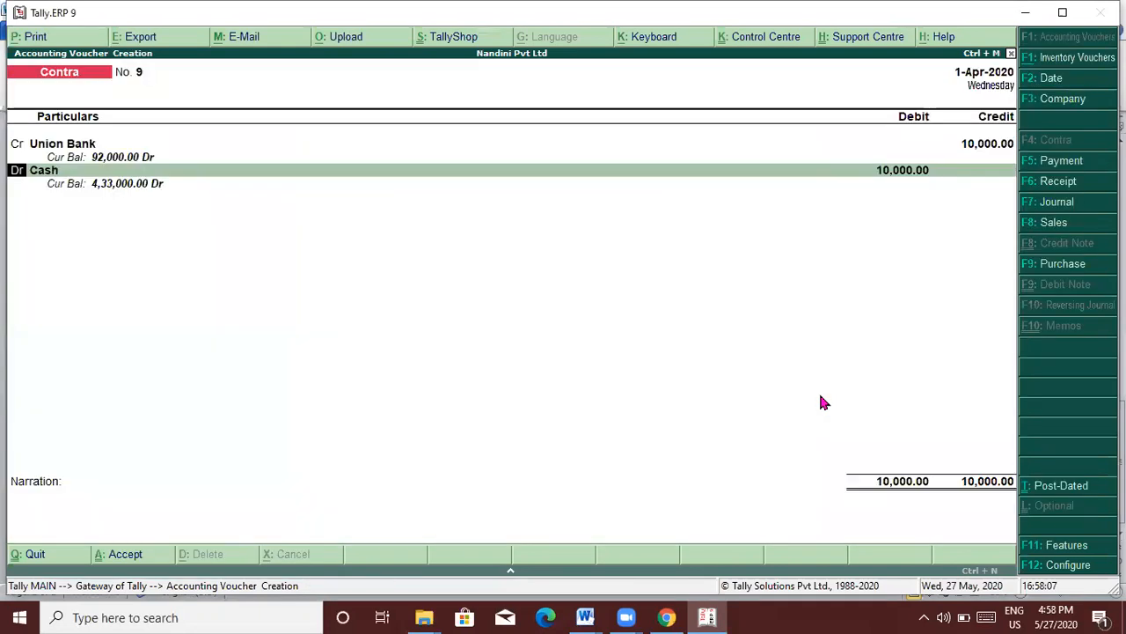
{"action": "type", "text": "can"}
{"action": "key", "text": "Return"}
{"action": "key", "text": "Return"}
{"action": "key", "text": "Return"}
{"action": "key", "text": "Return"}
{"action": "key", "text": "Return"}
{"action": "key", "text": "Return"}
{"action": "key", "text": "Return"}
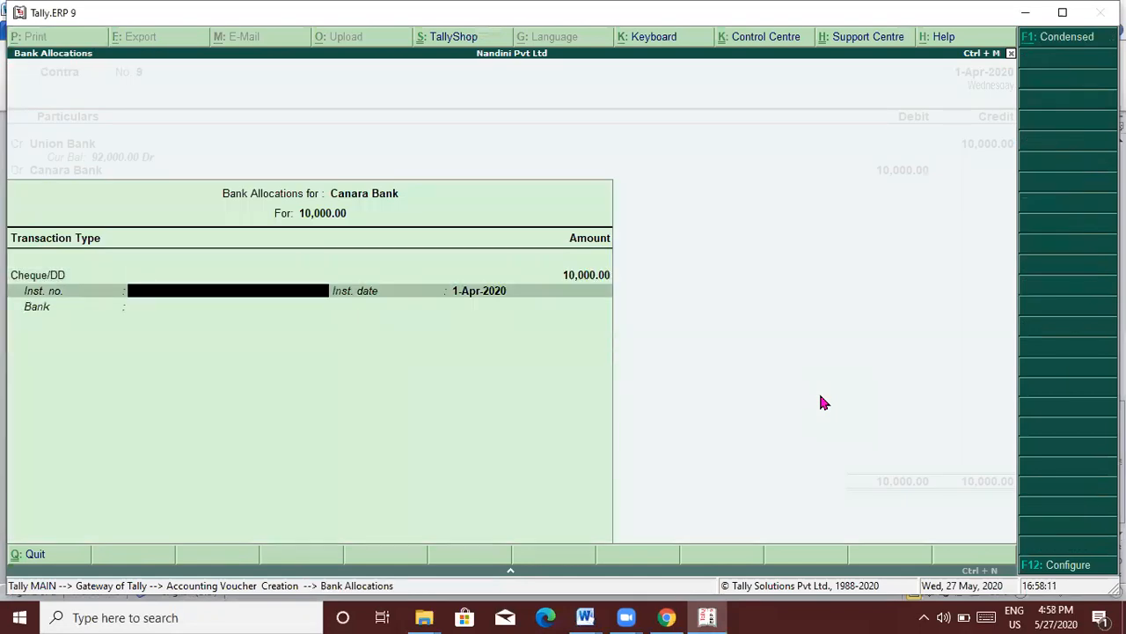
{"action": "key", "text": "Return"}
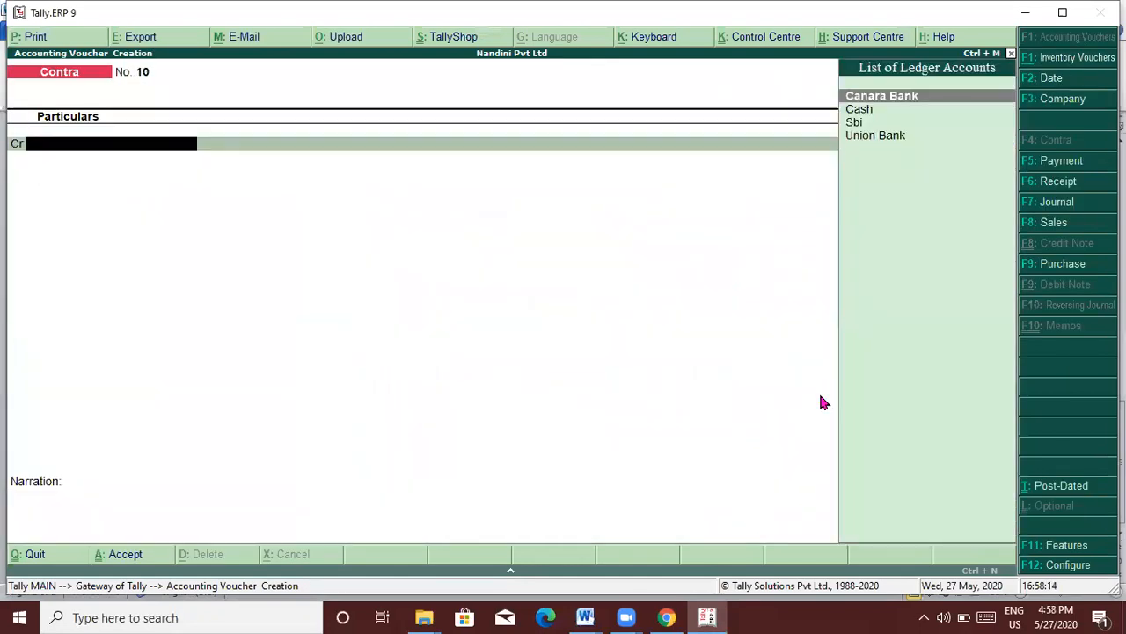
{"action": "key", "text": "alt+Tab"}
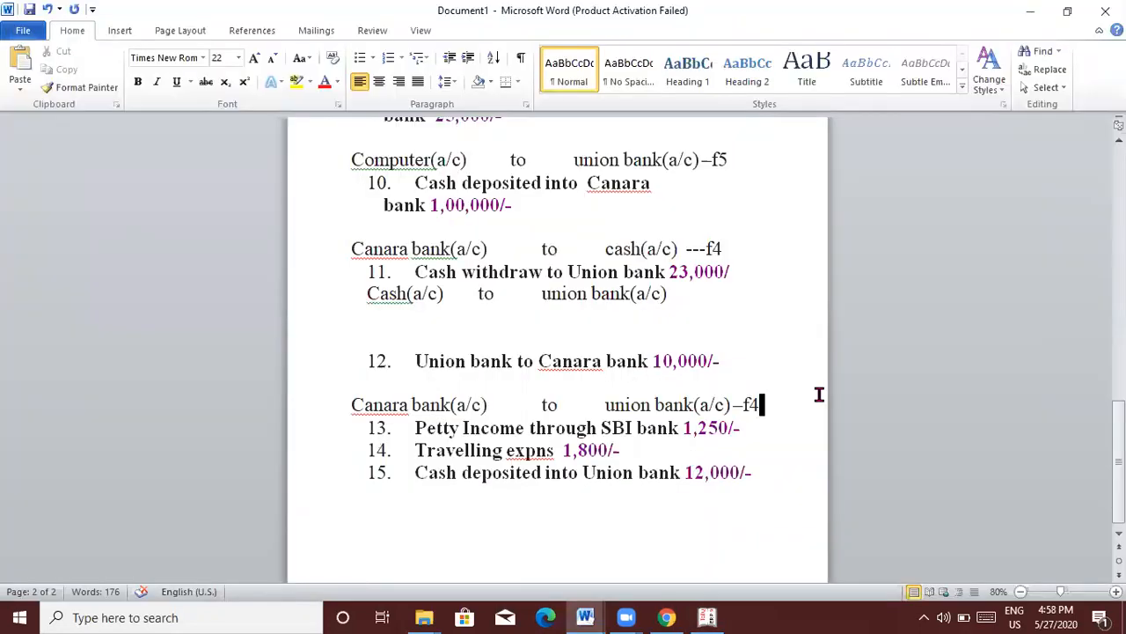
Step: Add a blank line after the f4 entry and a new line below item 13
{"action": "key", "text": "Return"}
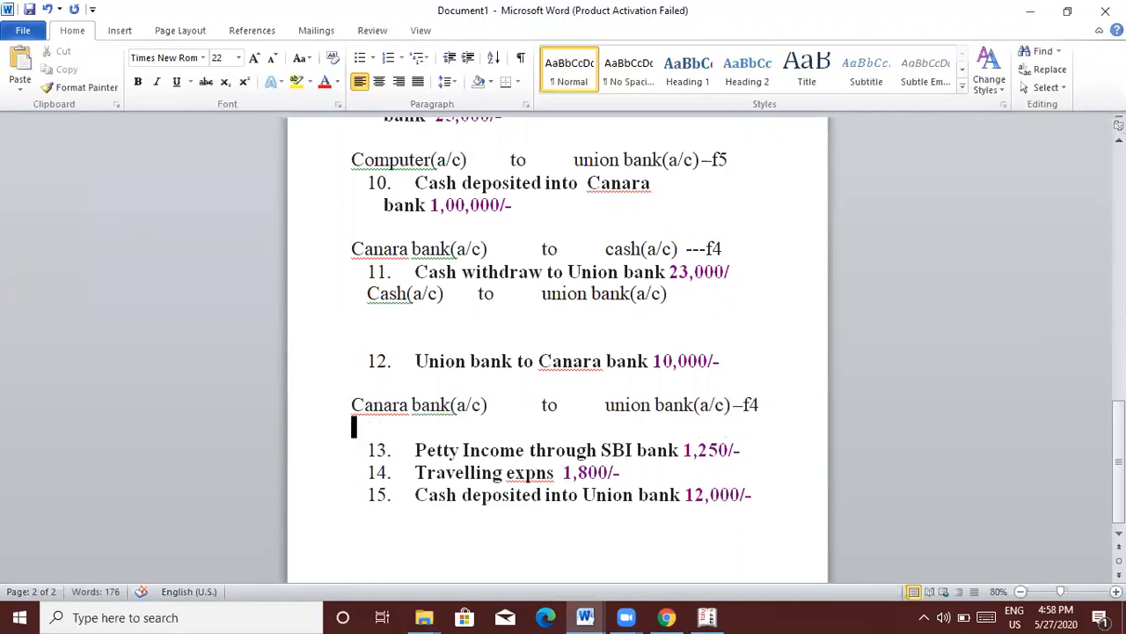
{"action": "left_click", "coordinate": [744, 444]}
{"action": "key", "text": "Return"}
{"action": "key", "text": "Return"}
{"action": "key", "text": "Return"}
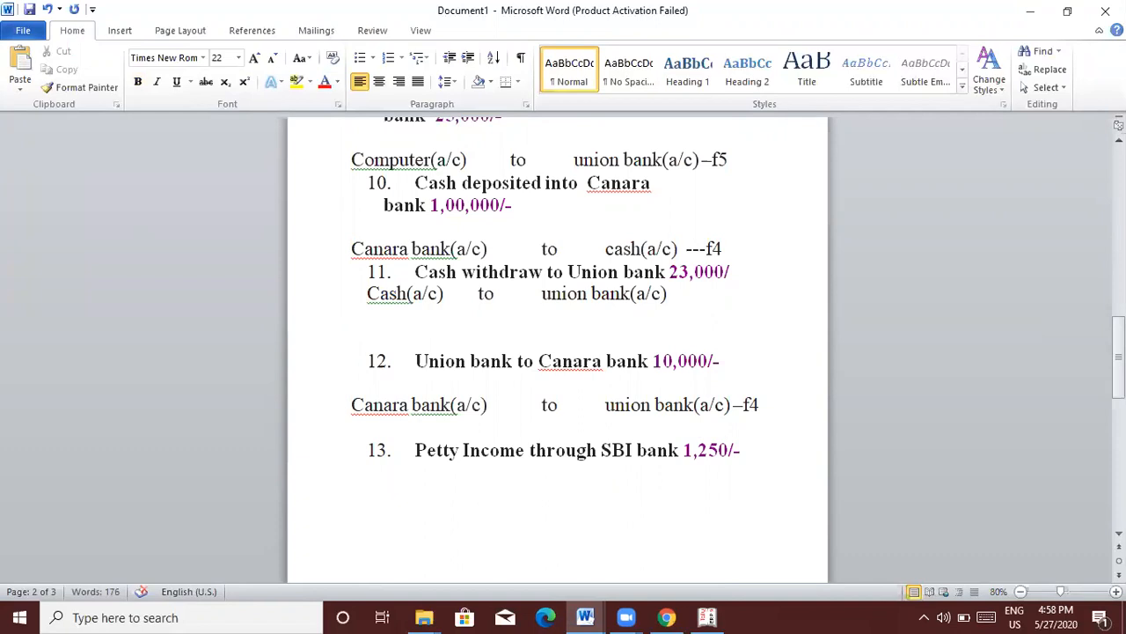
Step: Type 'Sbi bank(a/c) to petty income ---f6' as item 13's entry
{"action": "type", "text": "sbi ab"}
{"action": "key", "text": "BackSpace"}
{"action": "key", "text": "BackSpace"}
{"action": "type", "text": "bank"}
{"action": "type", "text": ")"}
{"action": "key", "text": "BackSpace"}
{"action": "type", "text": "(a/c)"}
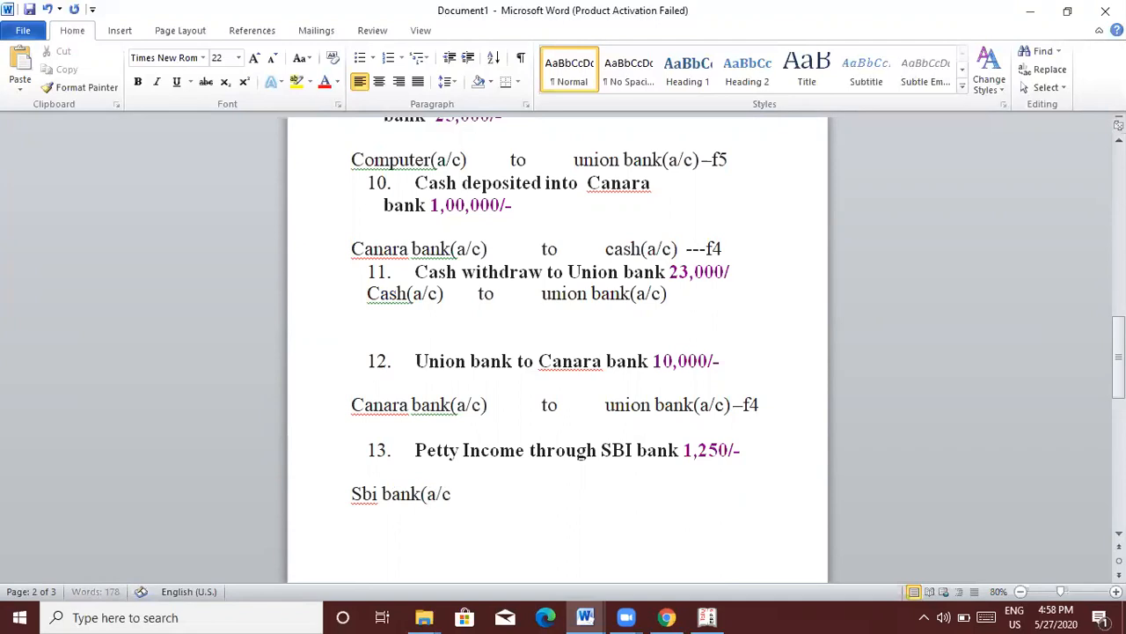
{"action": "key", "text": "Tab"}
{"action": "key", "text": "Tab"}
{"action": "type", "text": "to"}
{"action": "key", "text": "Tab"}
{"action": "key", "text": "Tab"}
{"action": "type", "text": "petty i"}
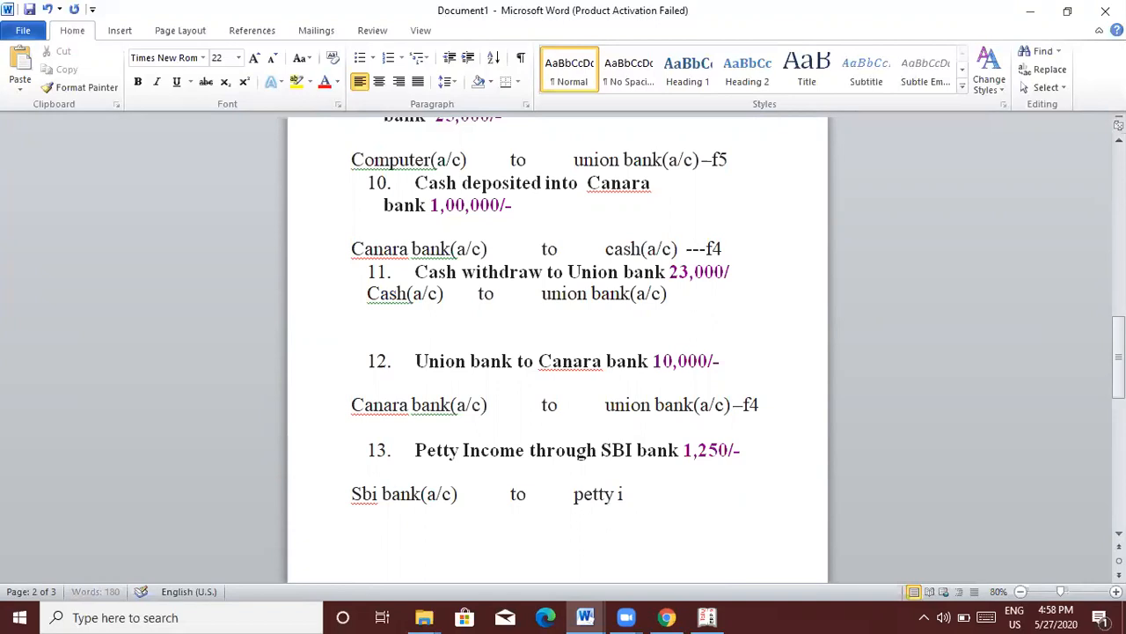
{"action": "type", "text": "ncome "}
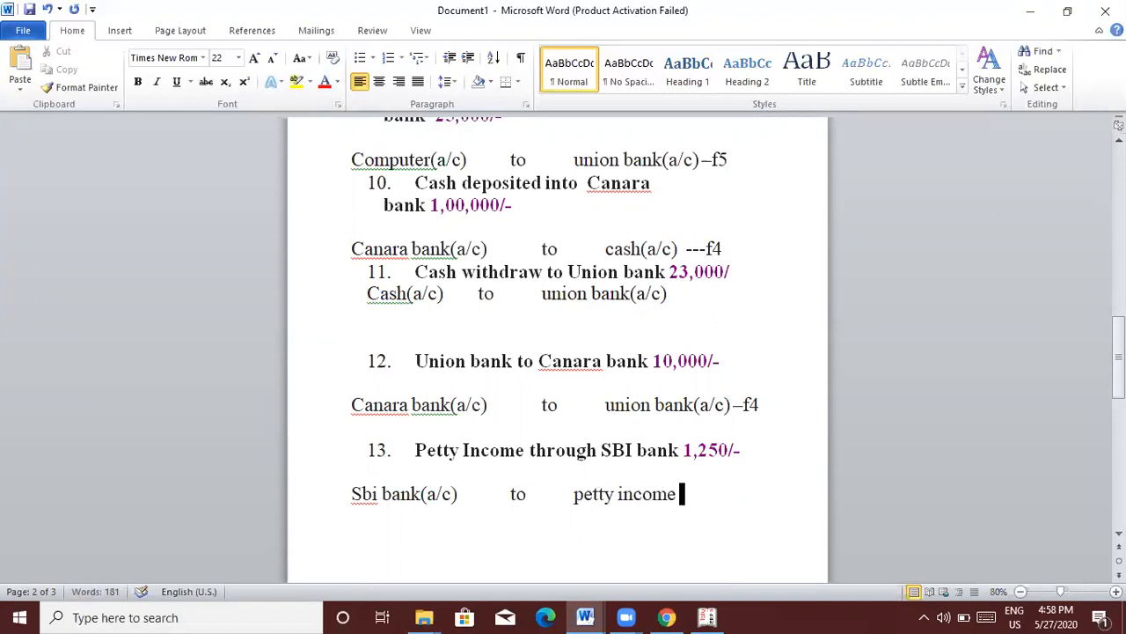
{"action": "type", "text": "---f6"}
Step: Abandon the empty Contra voucher and start ledger creation from Accounts Info
{"action": "key", "text": "alt+Tab"}
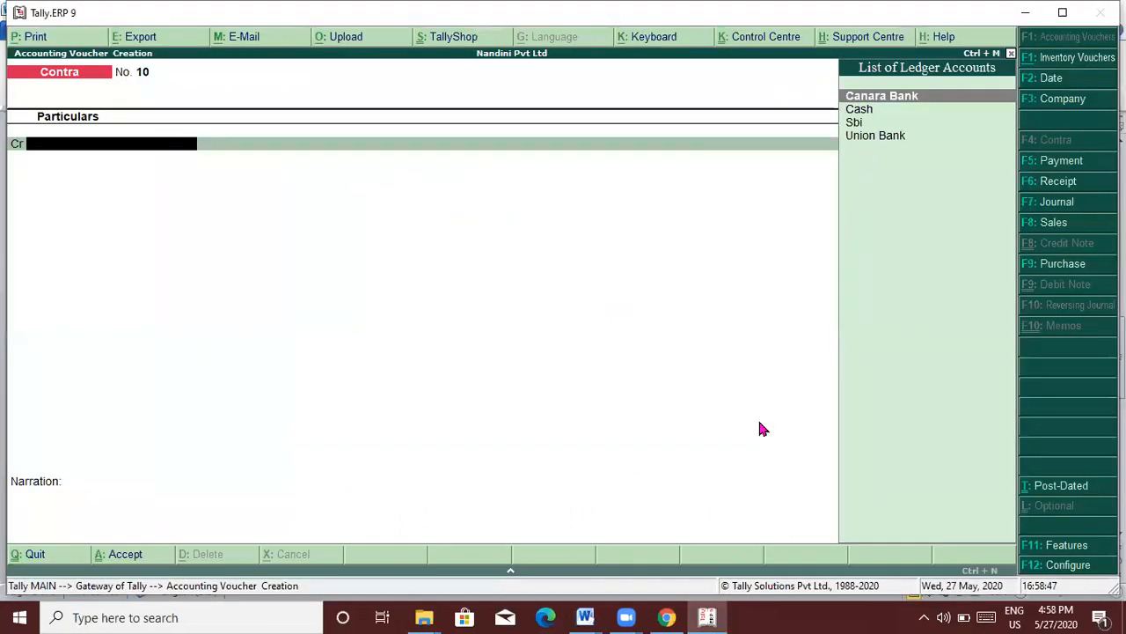
{"action": "key", "text": "Escape"}
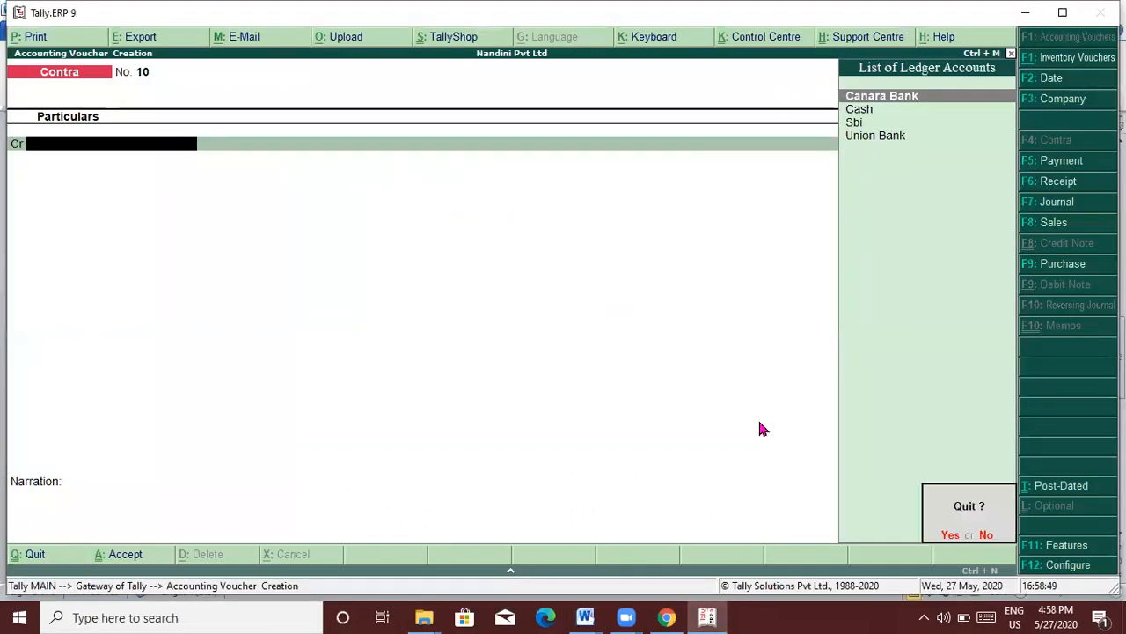
{"action": "key", "text": "y"}
{"action": "key", "text": "Up"}
{"action": "key", "text": "Up"}
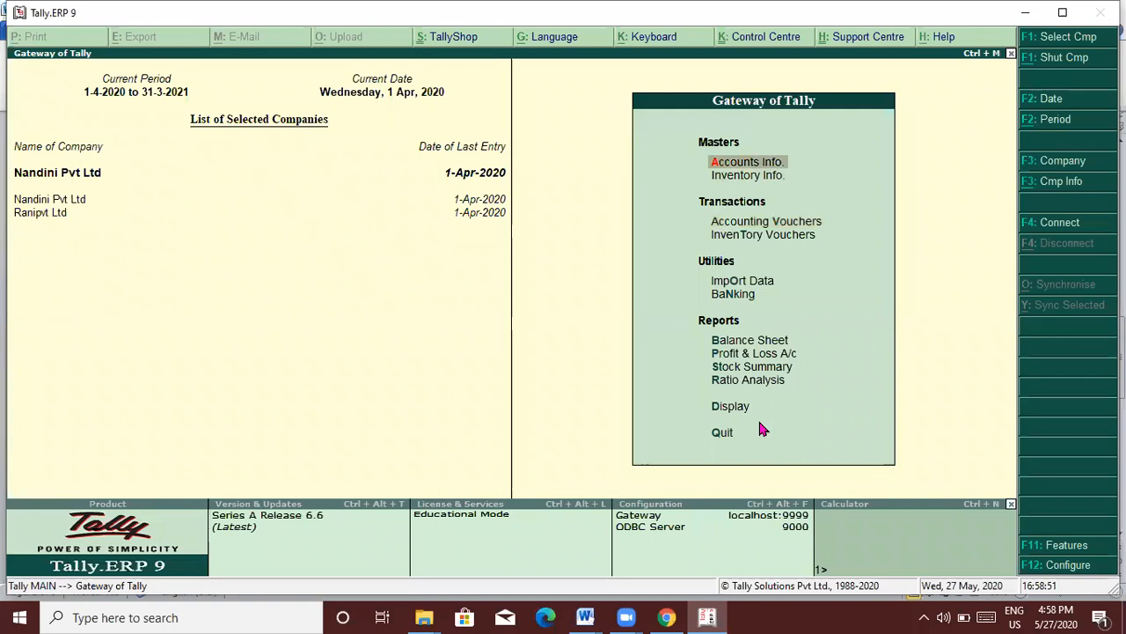
{"action": "key", "text": "Return"}
{"action": "key", "text": "Down"}
{"action": "key", "text": "Return"}
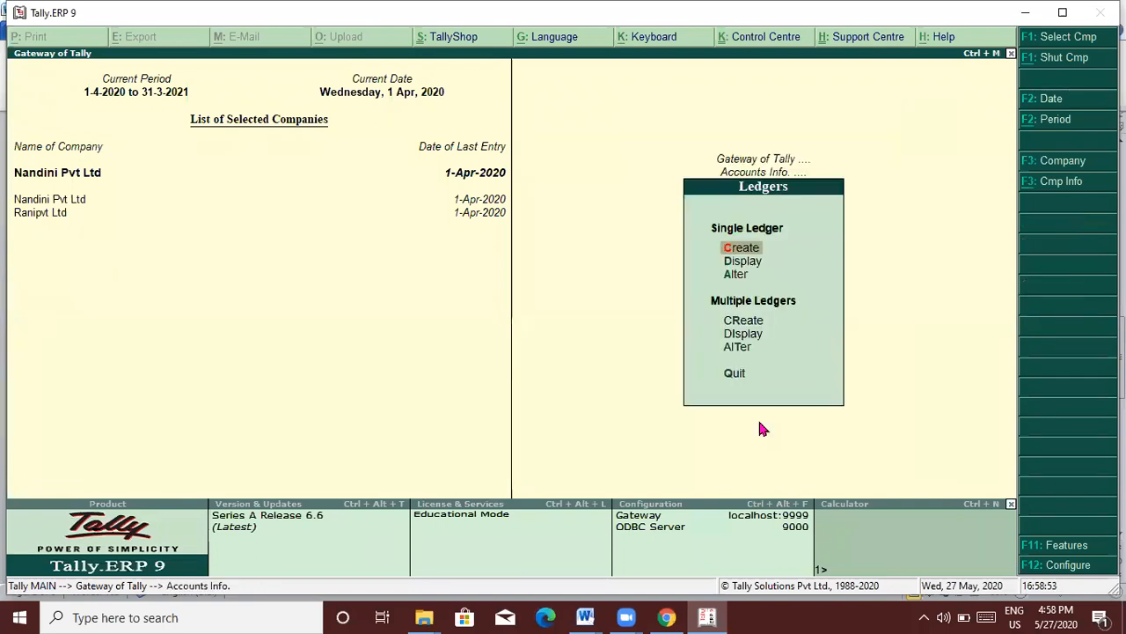
{"action": "key", "text": "Return"}
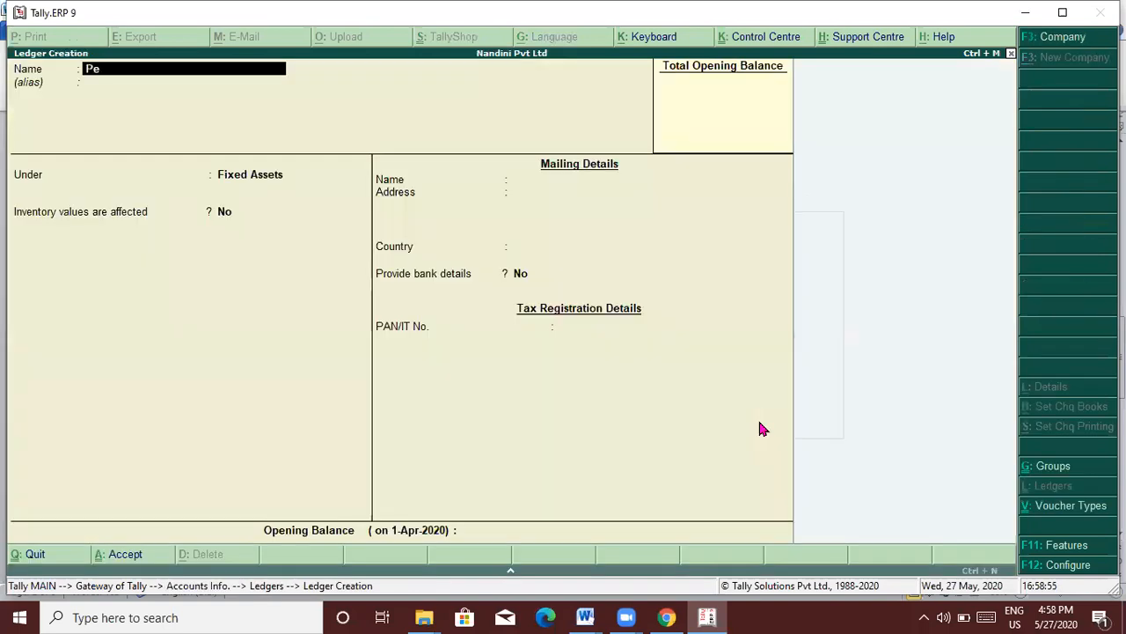
Step: Name the new ledger Petty Income and place it under Indirect Incomes
{"action": "type", "text": "Petty inc"}
{"action": "key", "text": "Return"}
{"action": "key", "text": "Return"}
{"action": "type", "text": "Ind"}
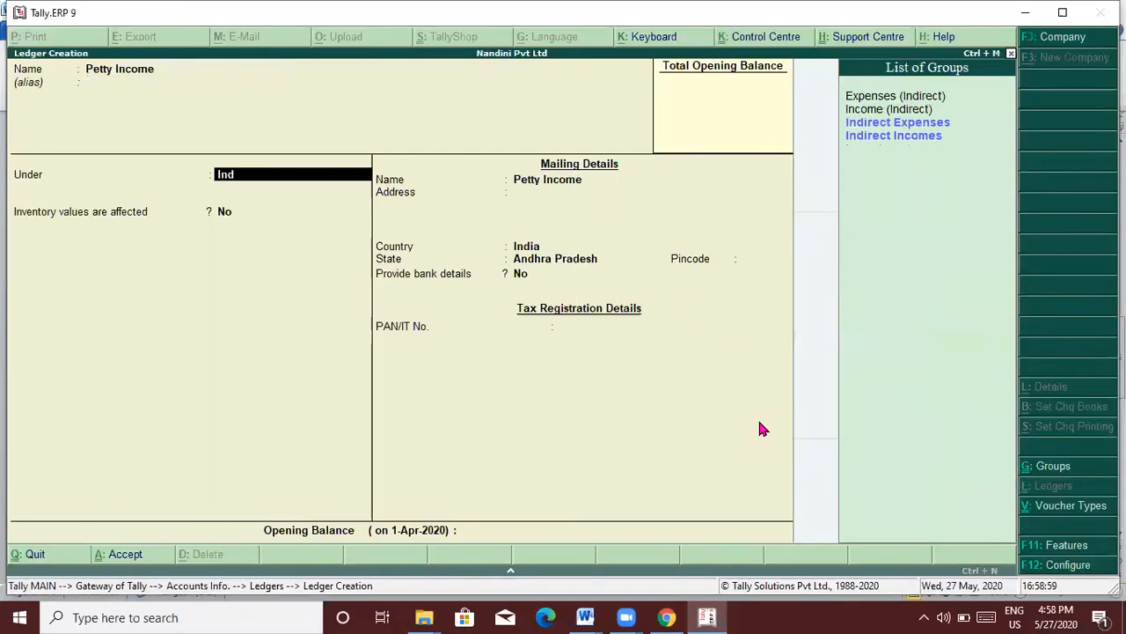
{"action": "key", "text": "Down"}
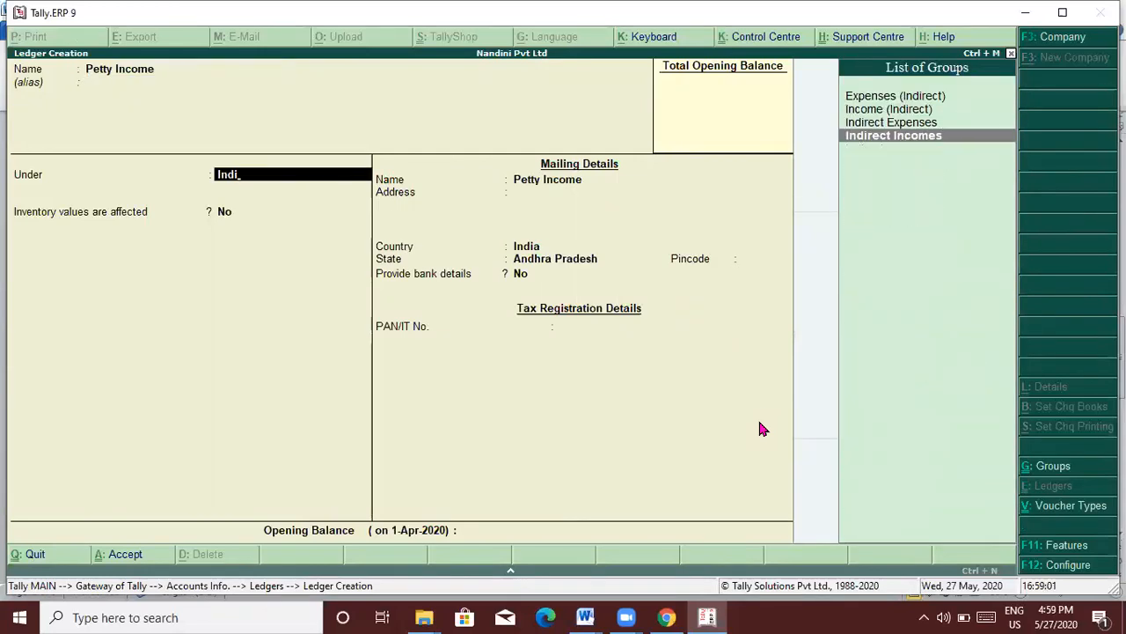
{"action": "key", "text": "Return"}
{"action": "key", "text": "Return"}
{"action": "key", "text": "Return"}
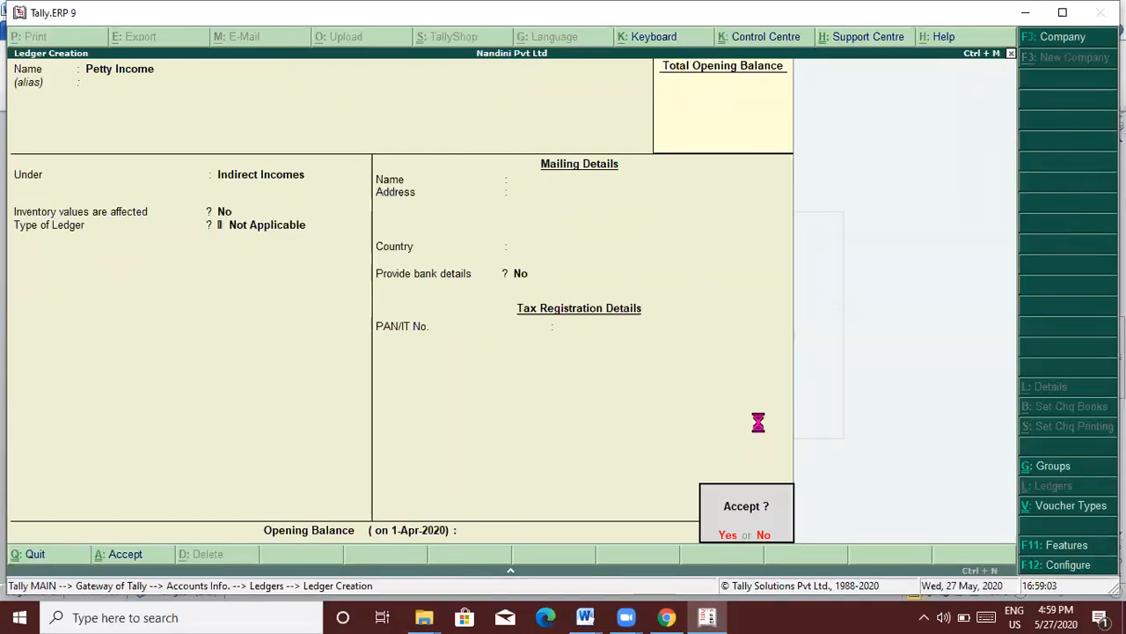
{"action": "key", "text": "alt+Tab"}
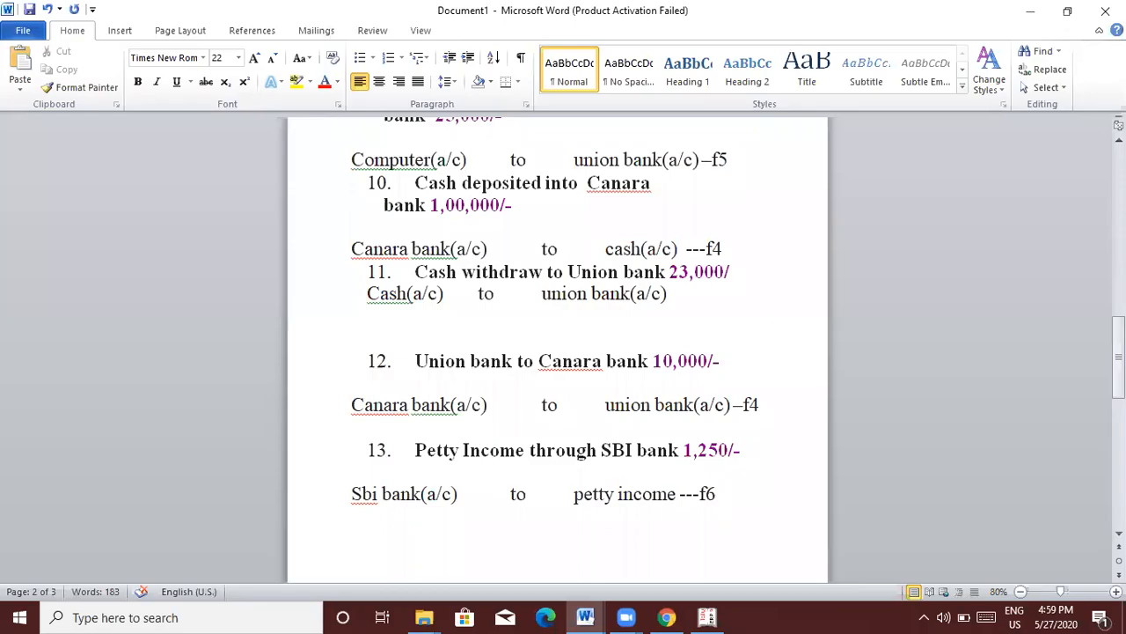
Step: Save the Petty Income ledger and start a Receipt voucher from the Gateway
{"action": "key", "text": "alt+Tab"}
{"action": "key", "text": "Escape"}
{"action": "key", "text": "Return"}
{"action": "key", "text": "Escape"}
{"action": "key", "text": "Escape"}
{"action": "key", "text": "Down"}
{"action": "key", "text": "Down"}
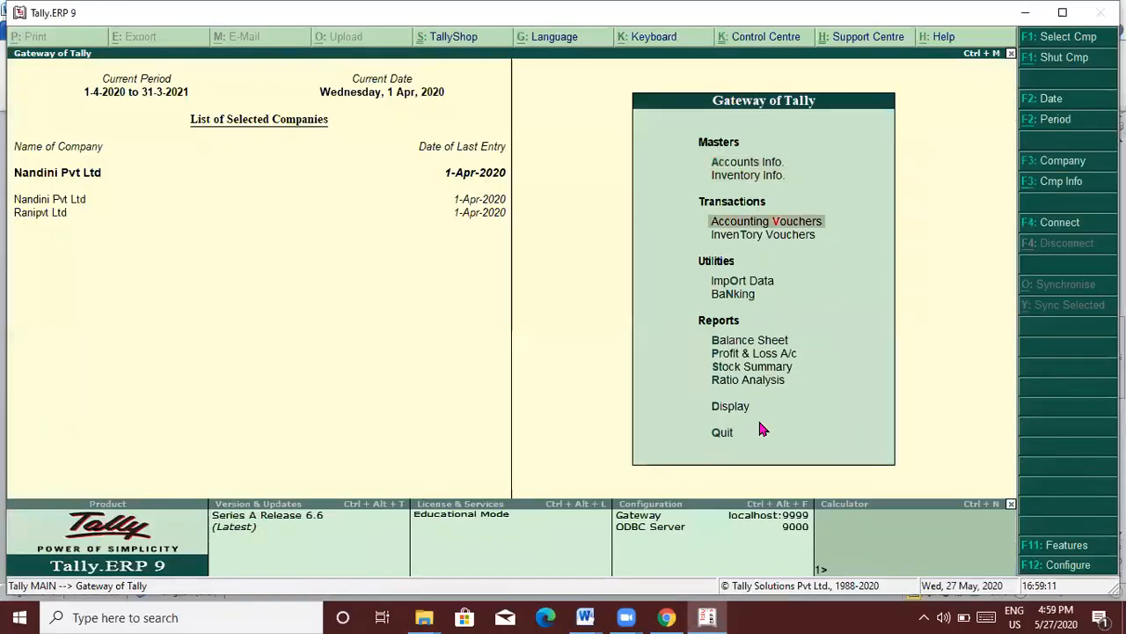
{"action": "key", "text": "Return"}
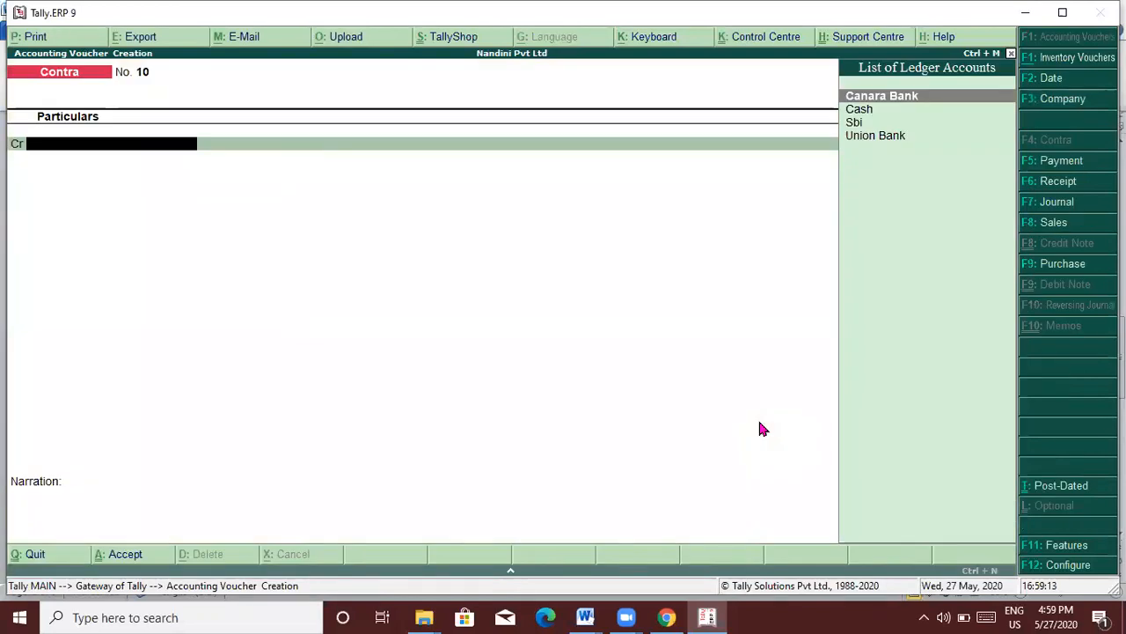
{"action": "key", "text": "F6"}
Step: Enter Receipt No. 3 crediting Petty Income 1,250 and debiting Sbi
{"action": "key", "text": "alt+Tab"}
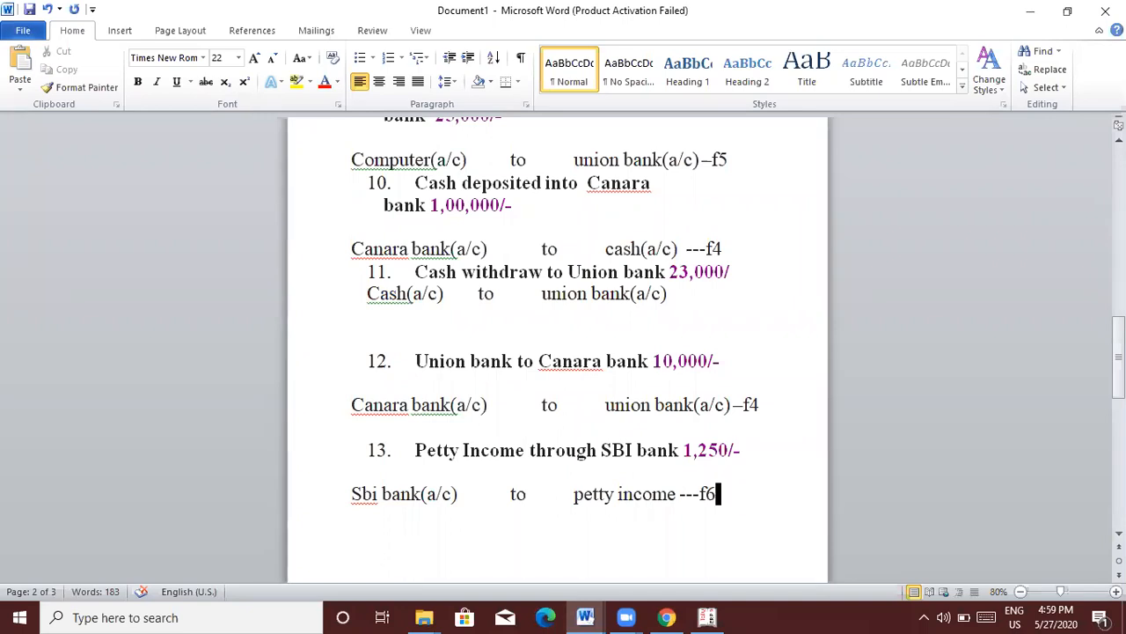
{"action": "key", "text": "alt"}
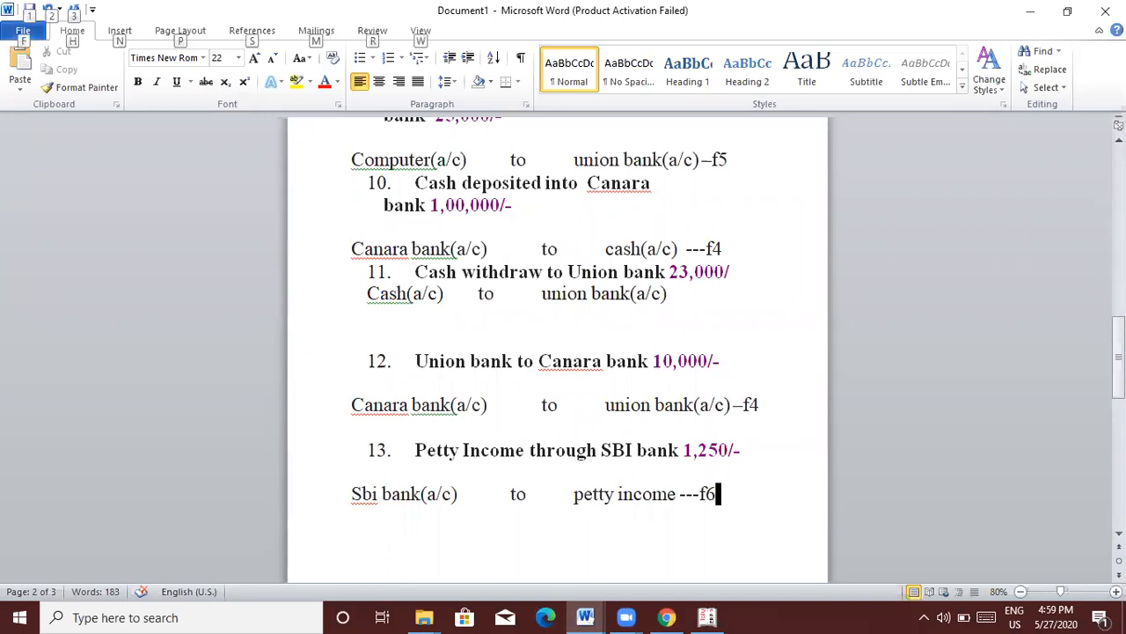
{"action": "key", "text": "alt+Tab"}
{"action": "type", "text": "pe"}
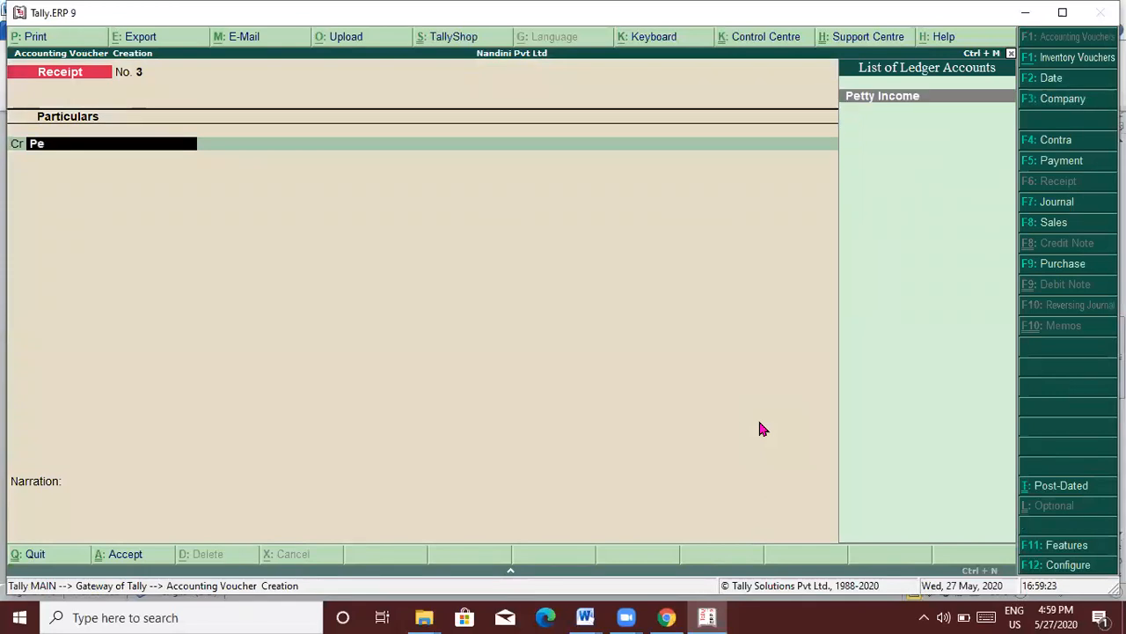
{"action": "key", "text": "Return"}
{"action": "type", "text": "12"}
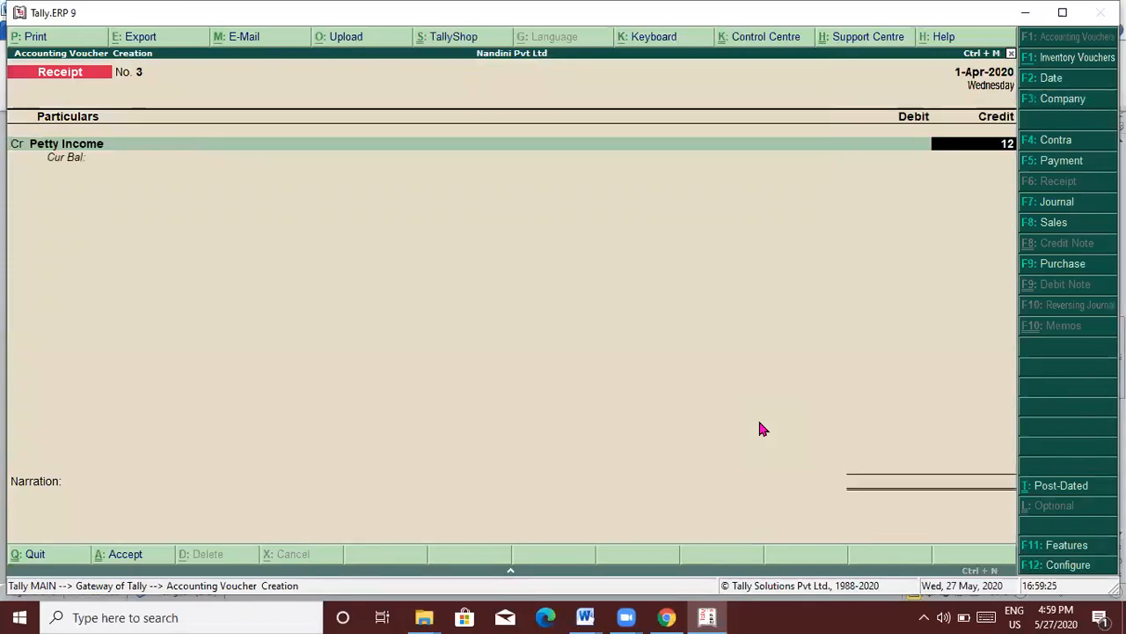
{"action": "type", "text": "50"}
{"action": "key", "text": "Return"}
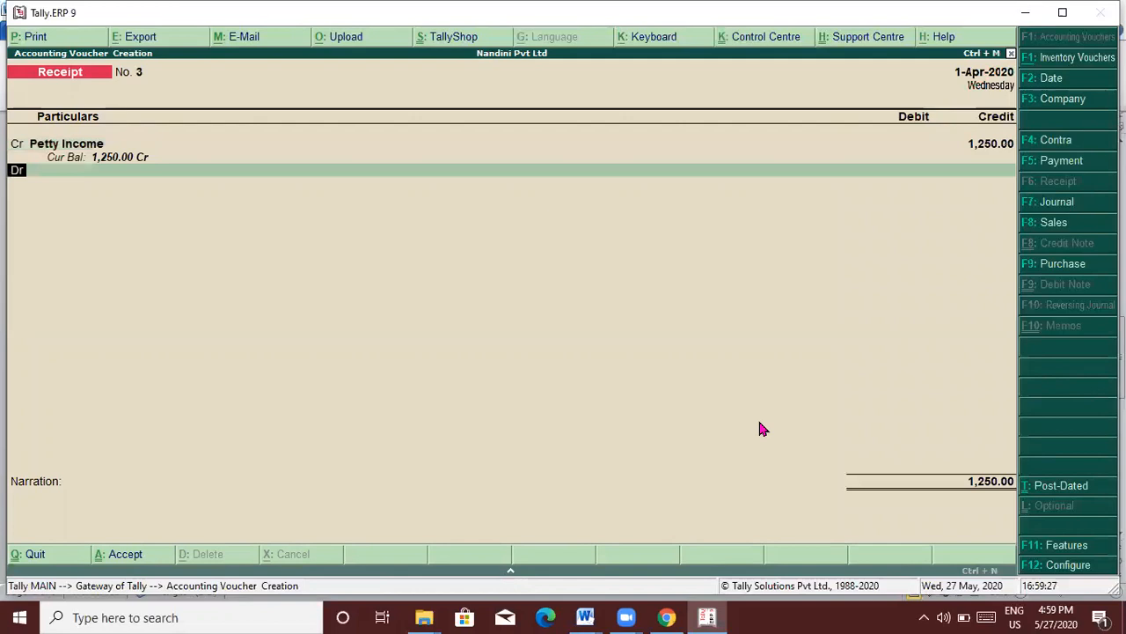
{"action": "type", "text": "sb"}
{"action": "key", "text": "Return"}
{"action": "key", "text": "Return"}
{"action": "key", "text": "Return"}
{"action": "key", "text": "Return"}
{"action": "key", "text": "Return"}
{"action": "key", "text": "Return"}
{"action": "key", "text": "Return"}
{"action": "key", "text": "Return"}
Step: Below item 14 (Travelling expns 1,800/-), type 'travelling exp (a/c) to cash(a/c) ----'
{"action": "key", "text": "alt+Tab"}
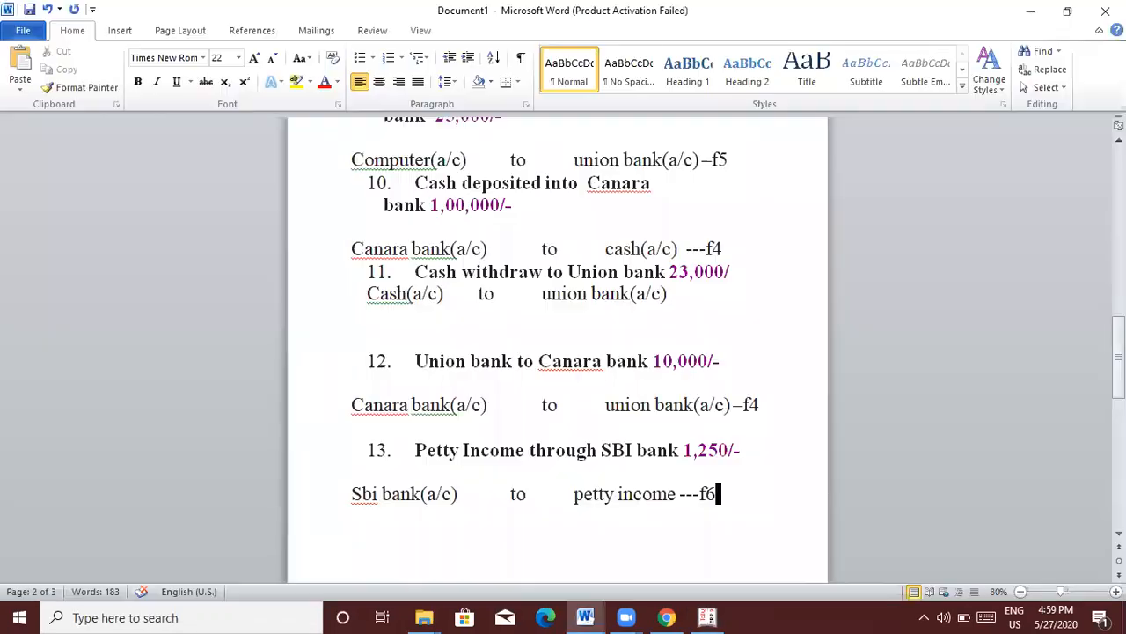
{"action": "key", "text": "ctrl+End"}
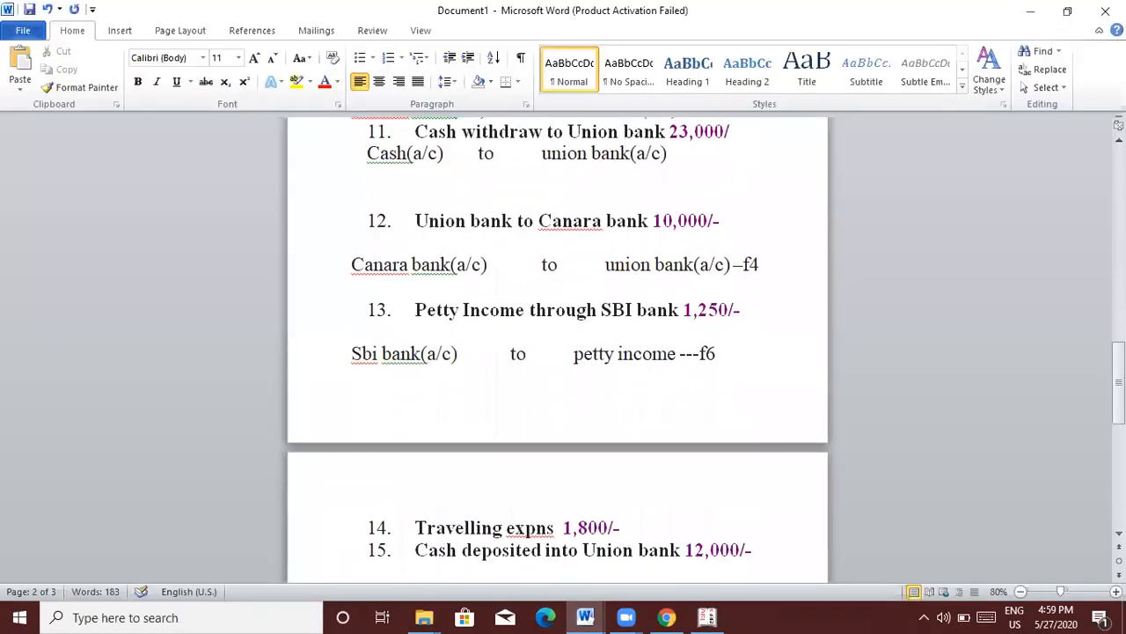
{"action": "left_click", "coordinate": [672, 515]}
{"action": "key", "text": "Return"}
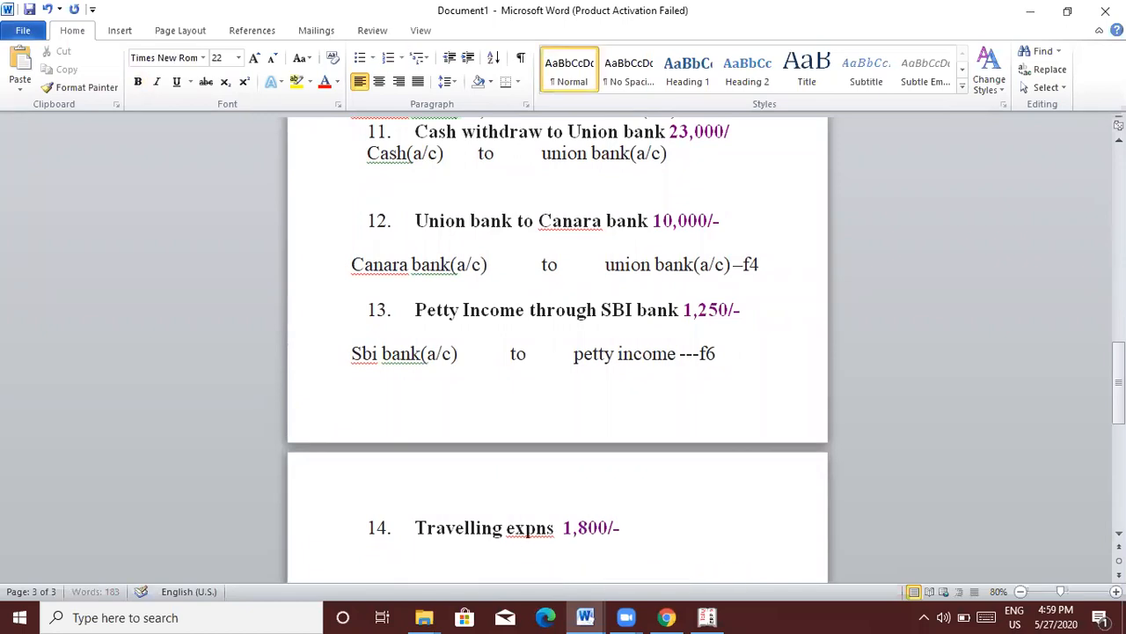
{"action": "type", "text": "travelling exp"}
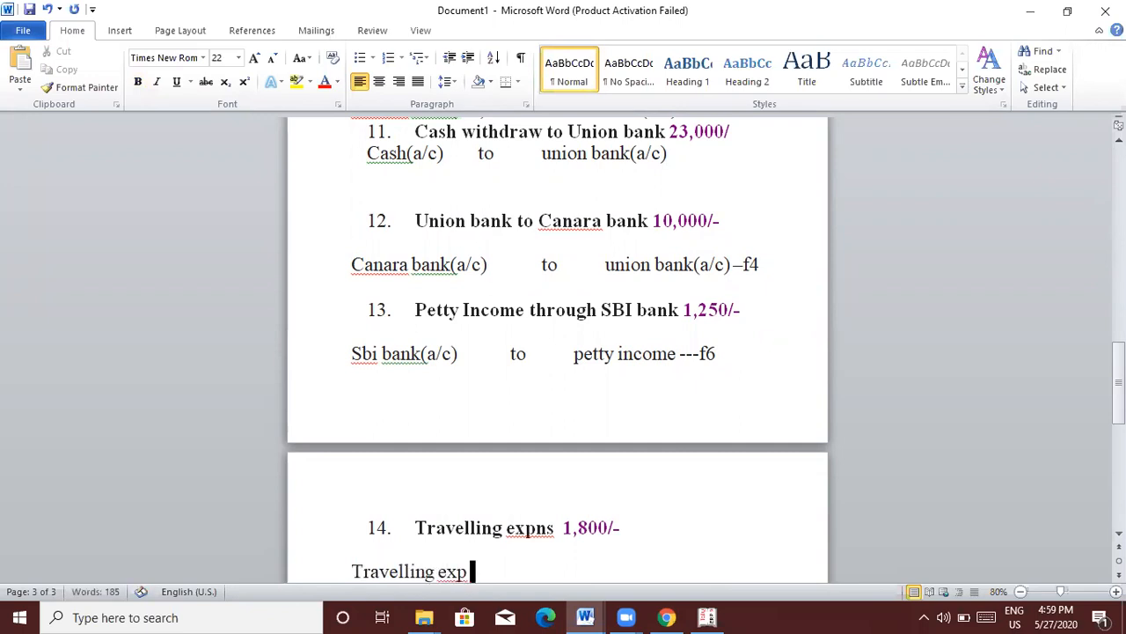
{"action": "type", "text": " (a/c)        to    "}
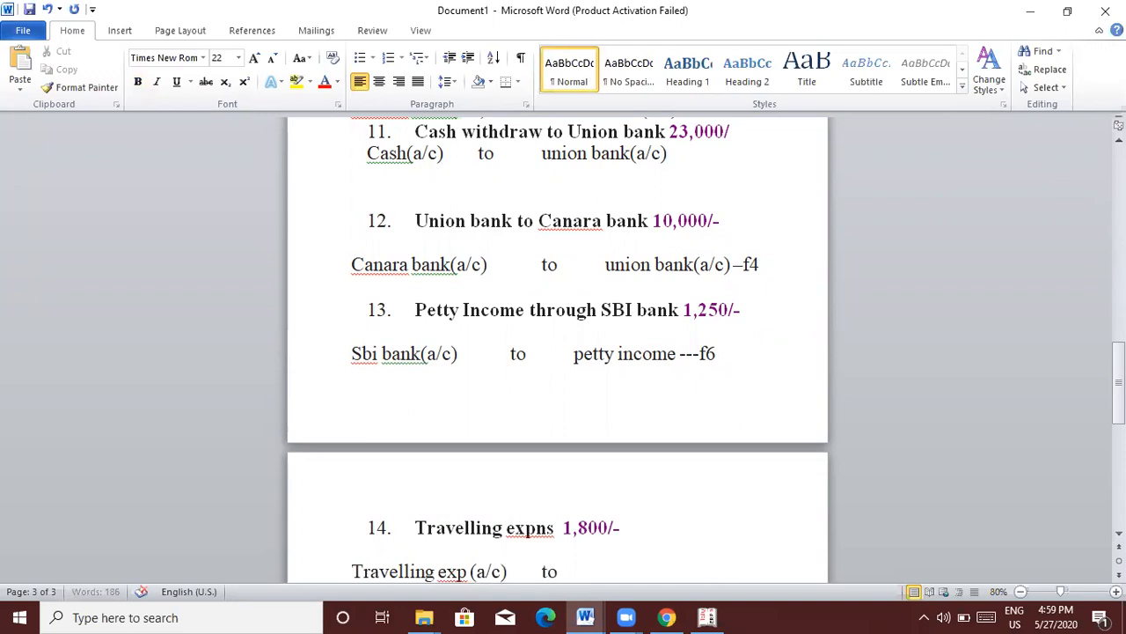
{"action": "type", "text": "      cash(a/c) ----"}
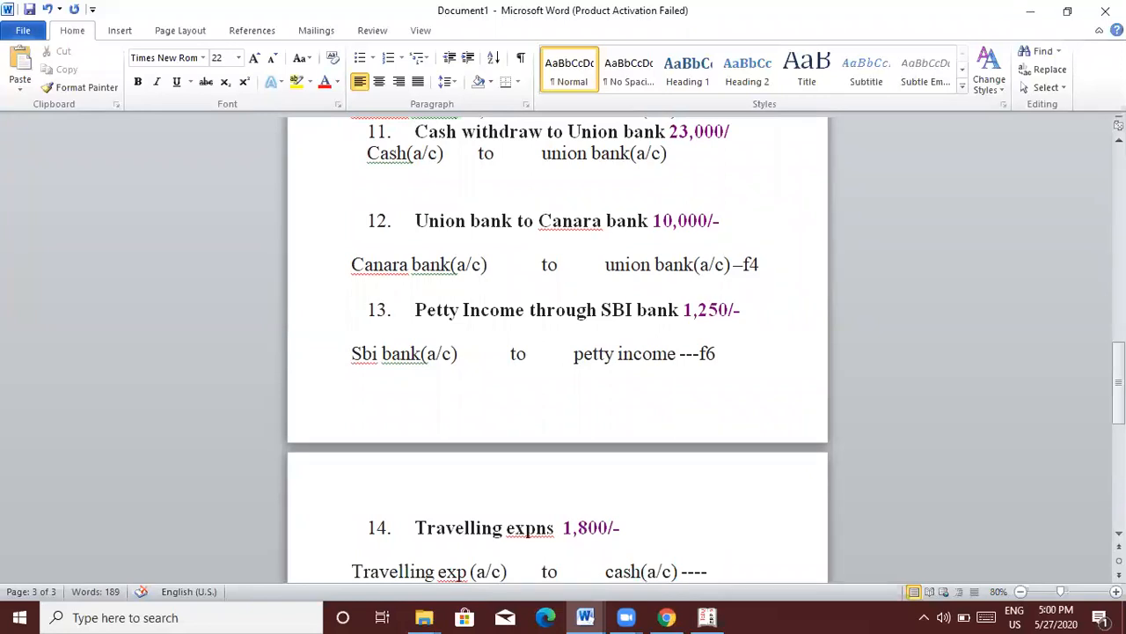
Step: End the travelling entry with 'f5' and quit Tally's voucher entry screen
{"action": "type", "text": "f5"}
{"action": "key", "text": "alt+Tab"}
{"action": "key", "text": "Escape"}
{"action": "key", "text": "Return"}
Step: Create a Travelling Exp ledger under Indirect Expenses
{"action": "key", "text": "Up"}
{"action": "key", "text": "Up"}
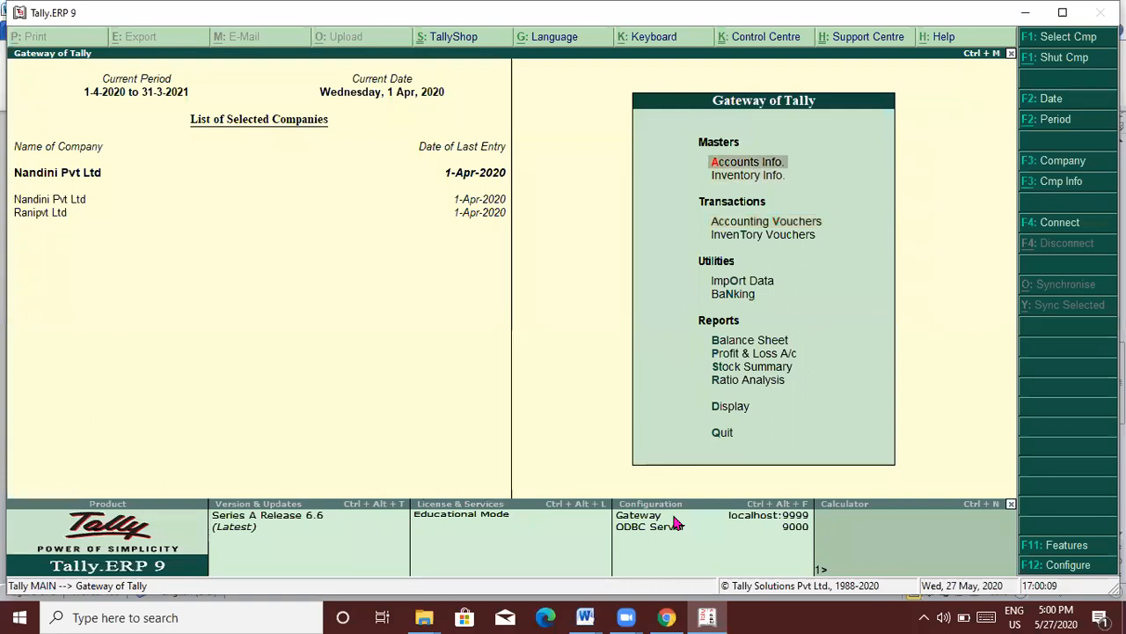
{"action": "key", "text": "Return"}
{"action": "key", "text": "Down"}
{"action": "key", "text": "Down"}
{"action": "key", "text": "Up"}
{"action": "key", "text": "Return"}
{"action": "key", "text": "Return"}
{"action": "type", "text": "Travelling Exp"}
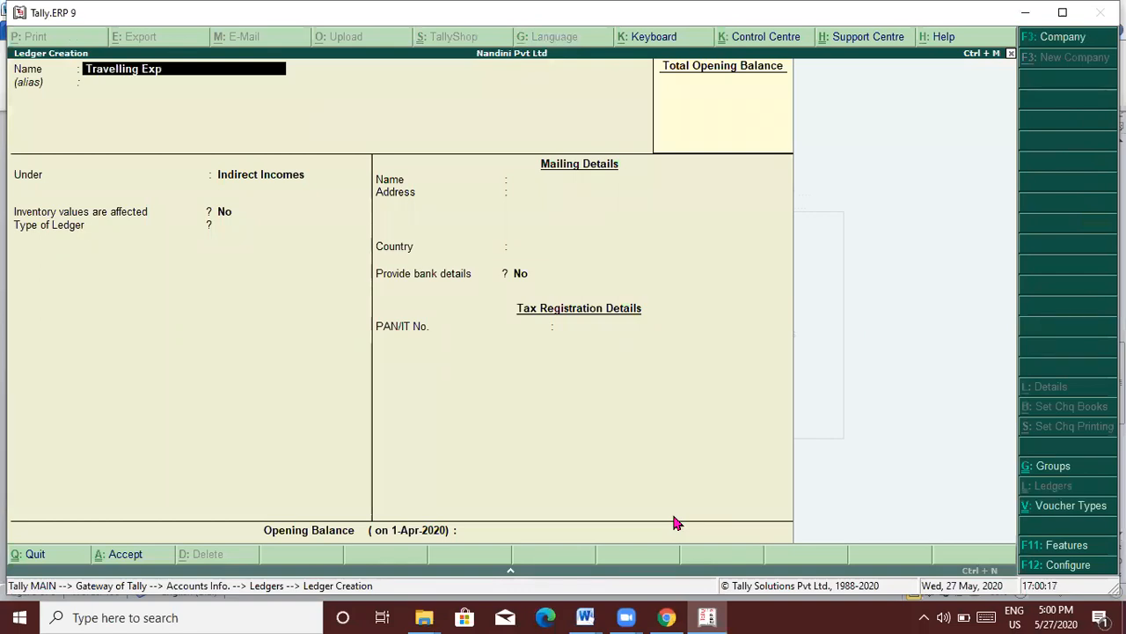
{"action": "key", "text": "Return"}
{"action": "key", "text": "Return"}
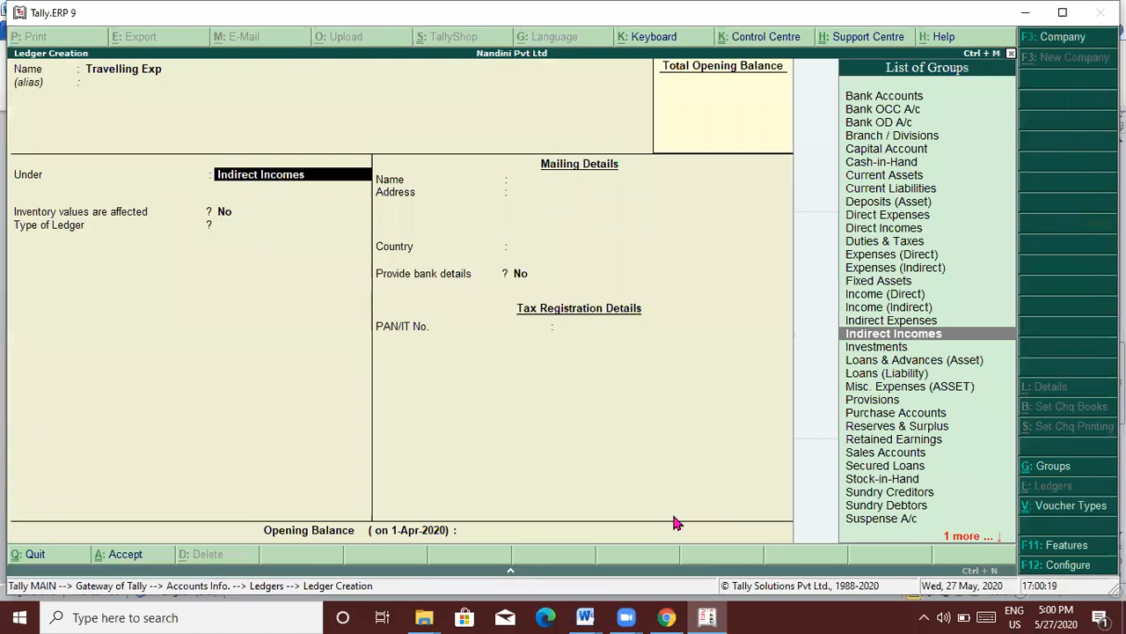
{"action": "key", "text": "Up"}
{"action": "key", "text": "Return"}
{"action": "key", "text": "Return"}
{"action": "key", "text": "Return"}
{"action": "key", "text": "Return"}
{"action": "key", "text": "Return"}
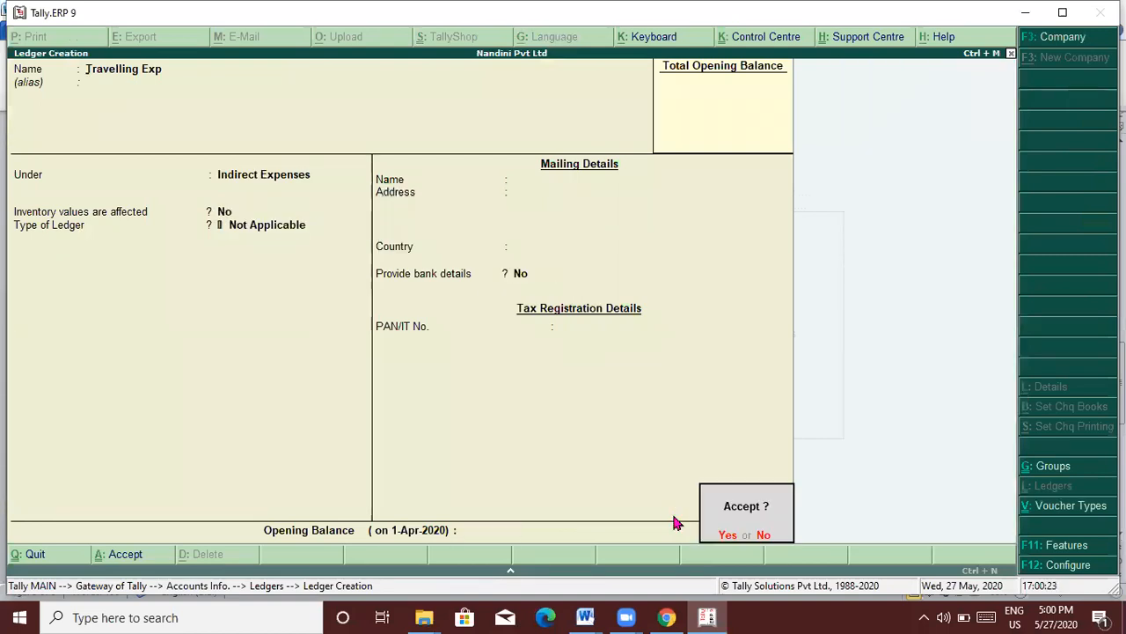
{"action": "key", "text": "Return"}
Step: Leave ledger creation and return to the Gateway of Tally
{"action": "key", "text": "Escape"}
{"action": "key", "text": "Return"}
{"action": "key", "text": "Escape"}
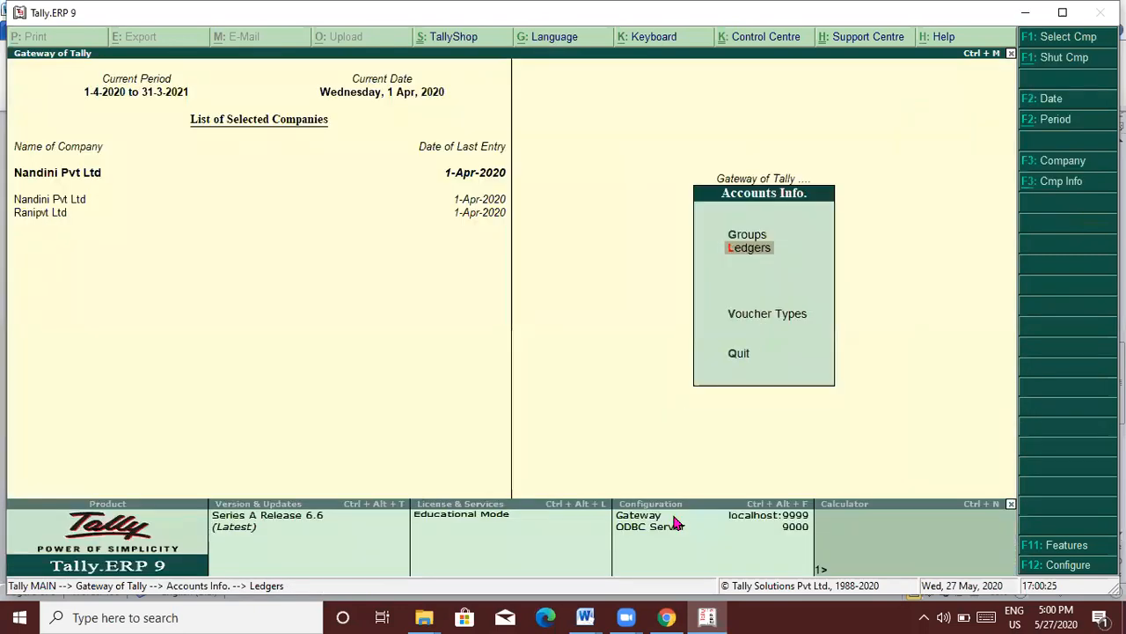
{"action": "key", "text": "Escape"}
{"action": "key", "text": "Down"}
{"action": "key", "text": "Down"}
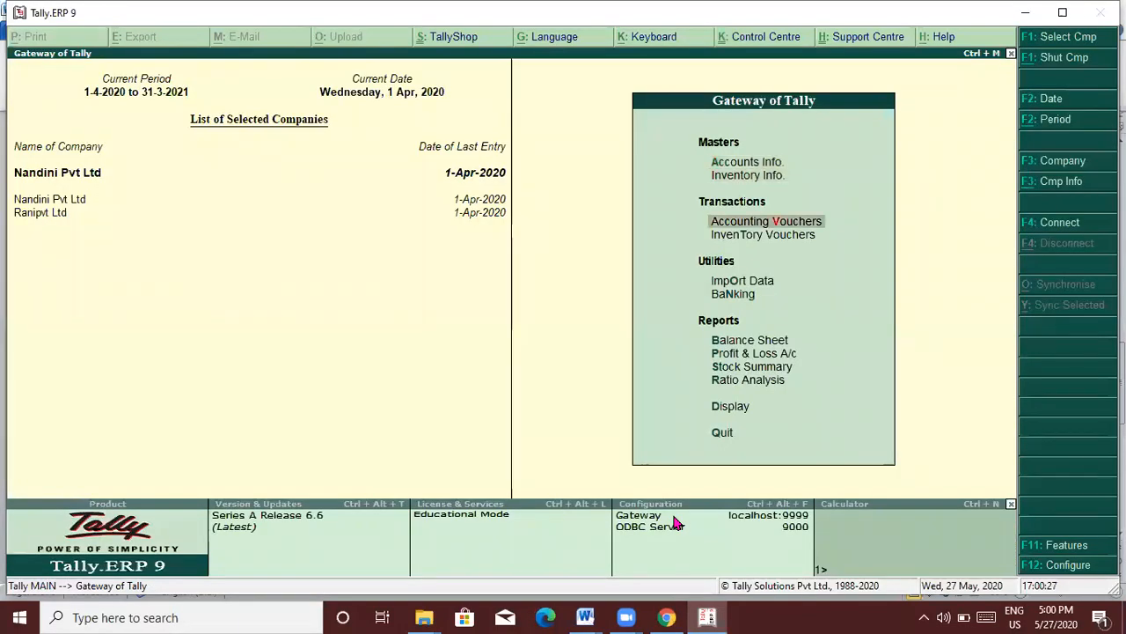
Step: Post payment voucher No. 2 debiting Travelling Exp 1,800 against Cash
{"action": "key", "text": "Return"}
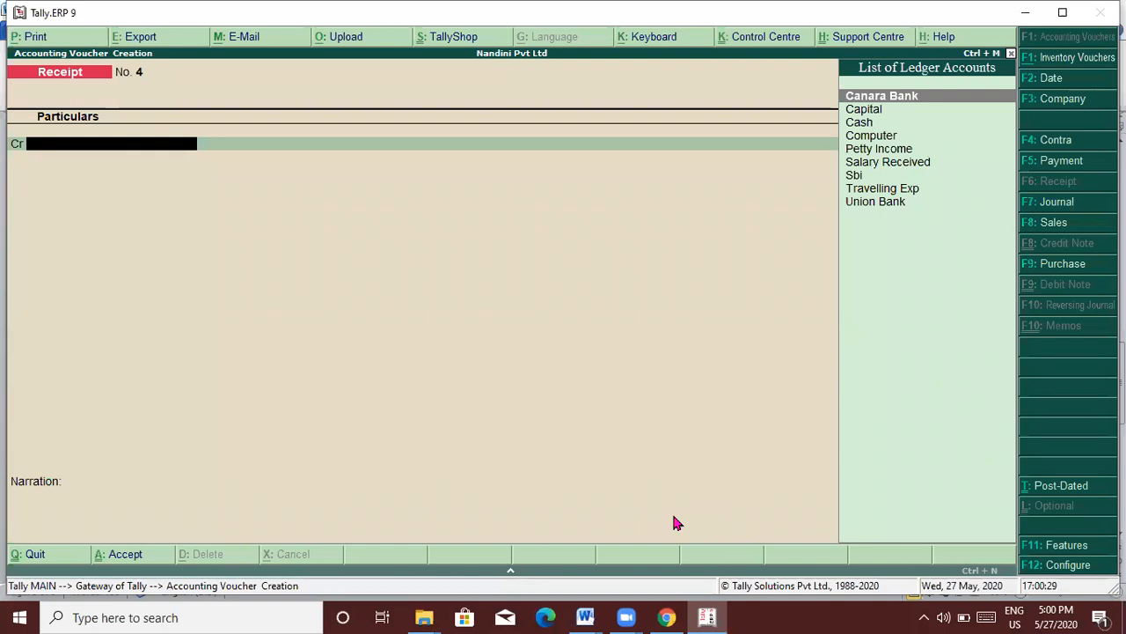
{"action": "key", "text": "F5"}
{"action": "type", "text": "T"}
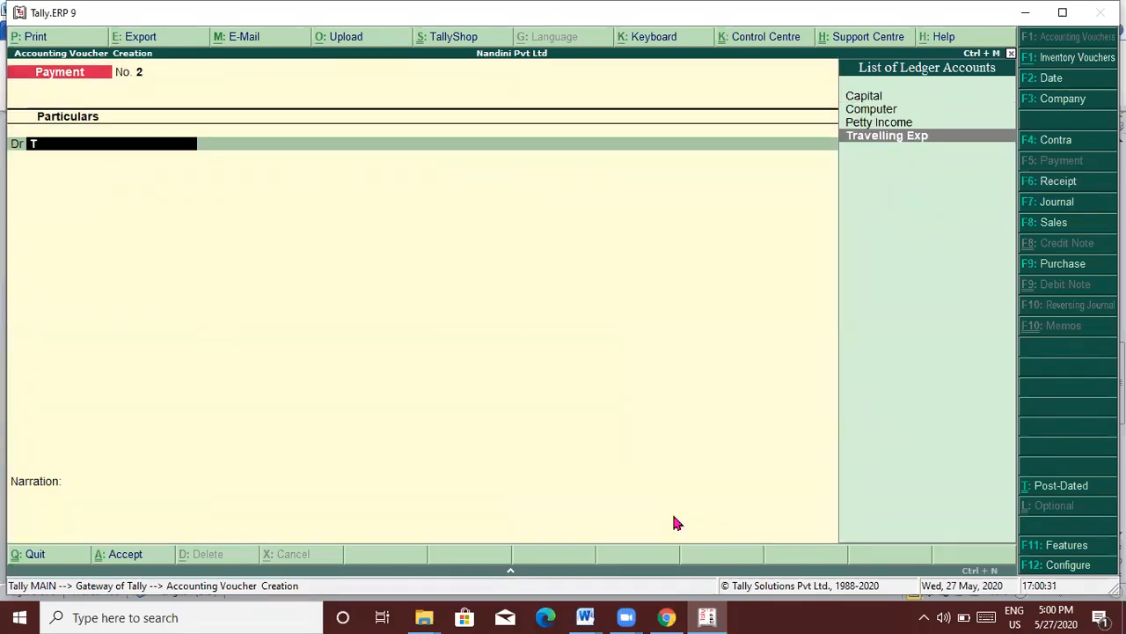
{"action": "key", "text": "Return"}
{"action": "key", "text": "alt+Tab"}
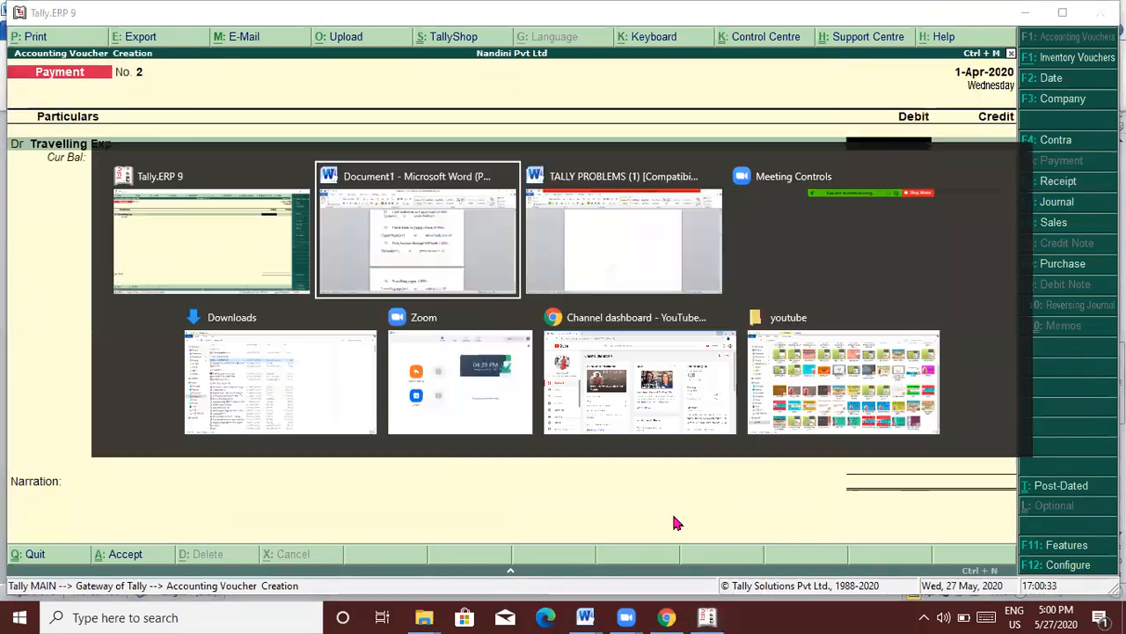
{"action": "key", "text": "alt+Tab"}
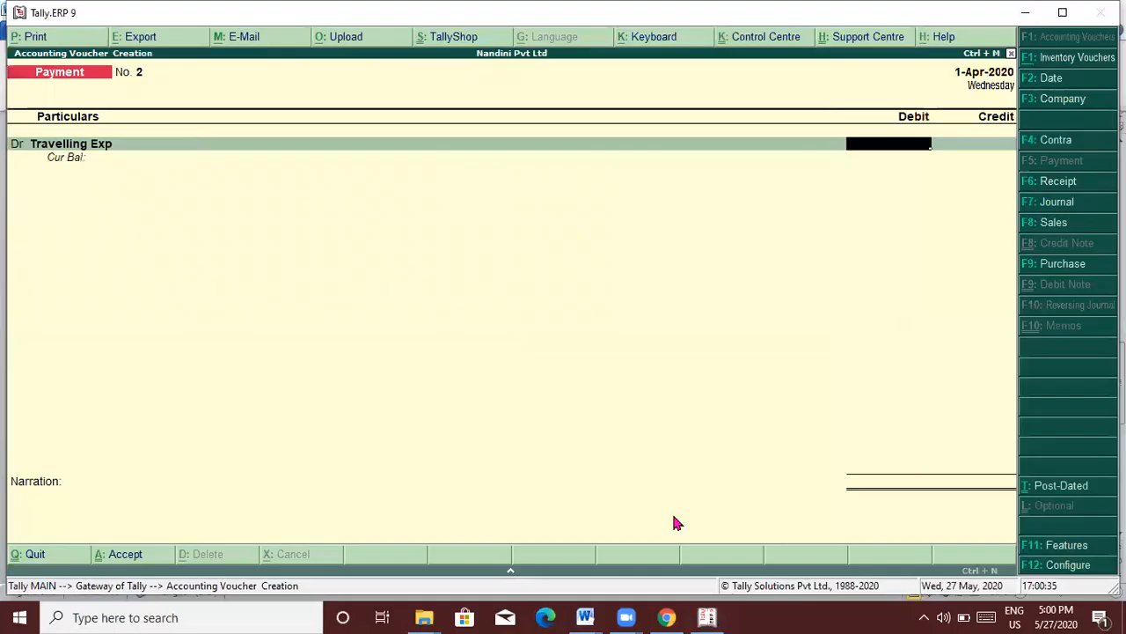
{"action": "type", "text": "1,"}
{"action": "type", "text": "800"}
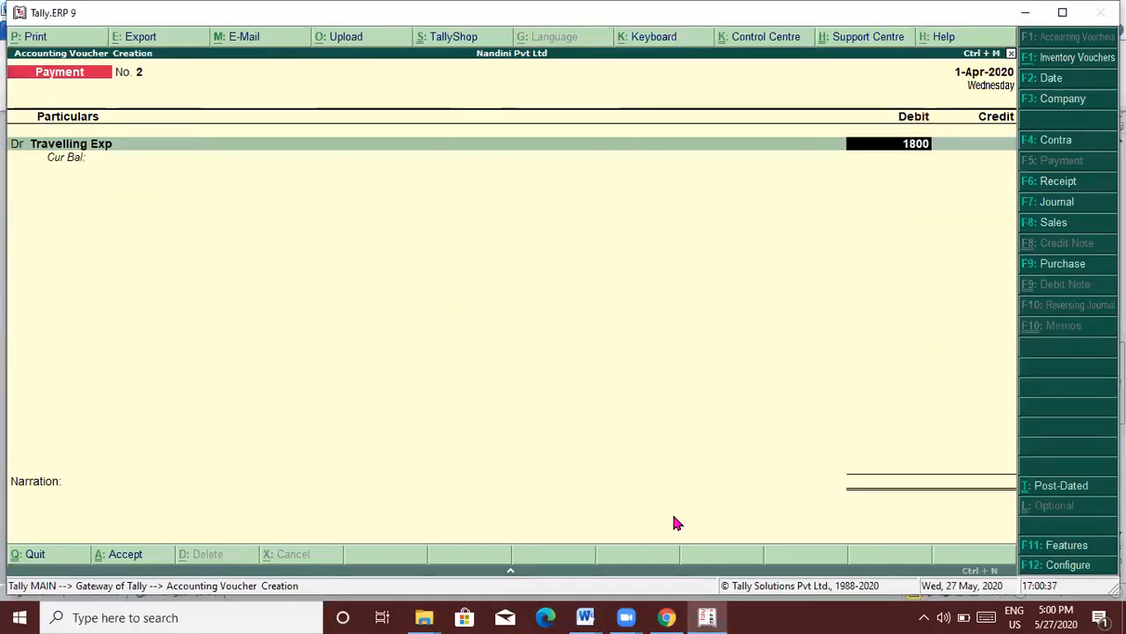
{"action": "key", "text": "Return"}
{"action": "type", "text": "cas"}
{"action": "key", "text": "Return"}
{"action": "key", "text": "Return"}
{"action": "key", "text": "Return"}
{"action": "key", "text": "Return"}
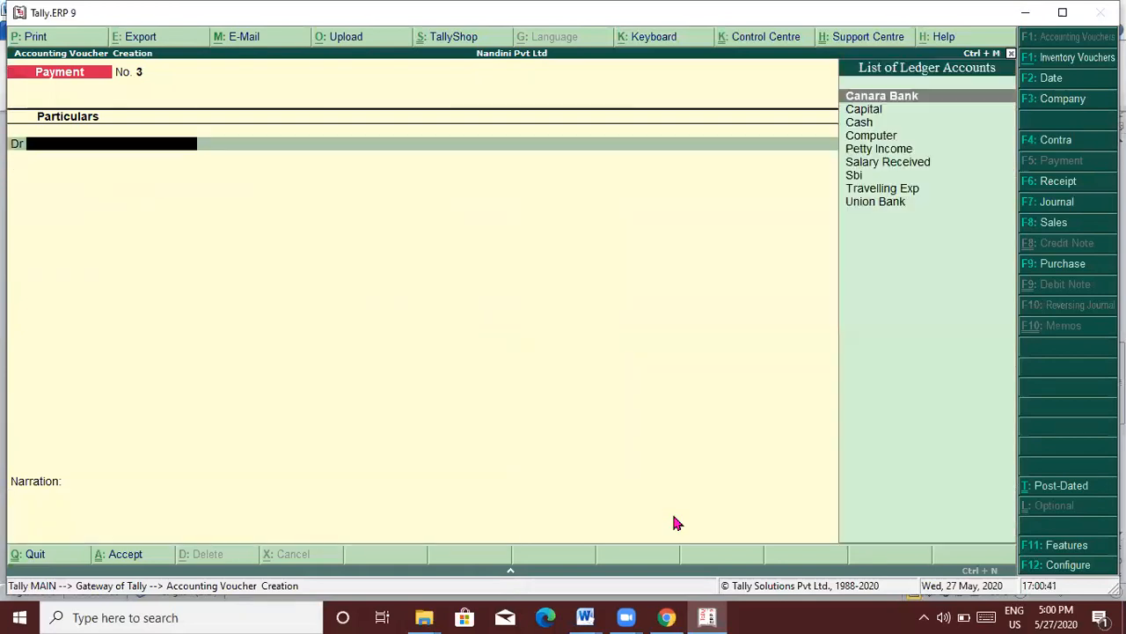
Step: In the Word notes, move to the empty line below item 15
{"action": "key", "text": "alt+Tab"}
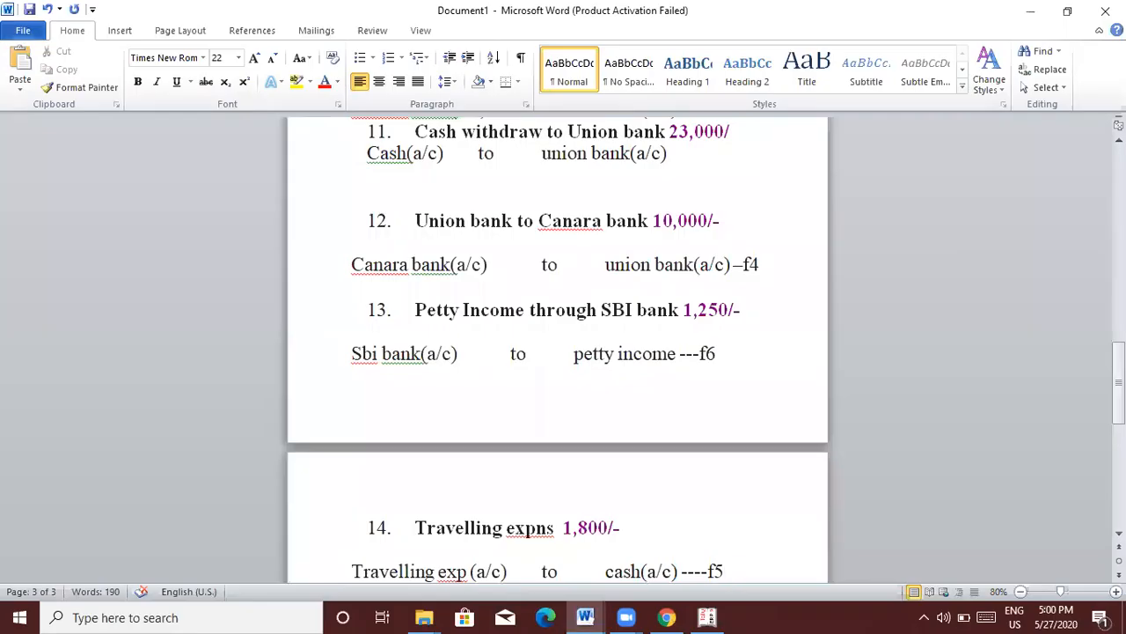
{"action": "key", "text": "Down"}
{"action": "key", "text": "Down"}
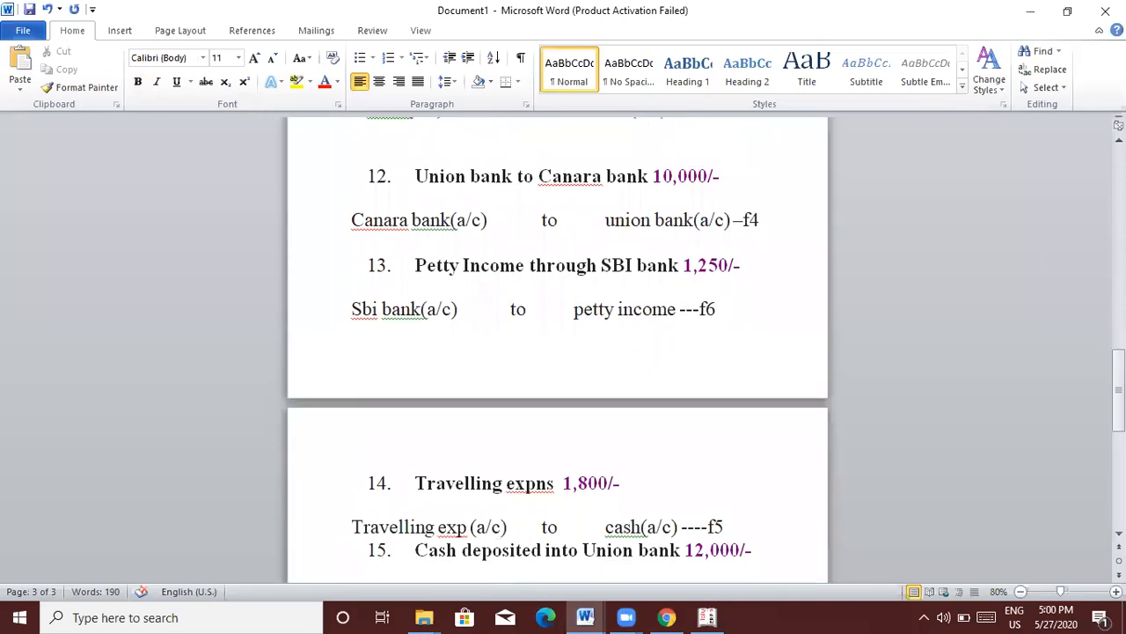
{"action": "key", "text": "Down"}
{"action": "key", "text": "Down"}
Step: Clear the stray letters and start an unnumbered new line under item 15
{"action": "type", "text": "u"}
{"action": "key", "text": "BackSpace"}
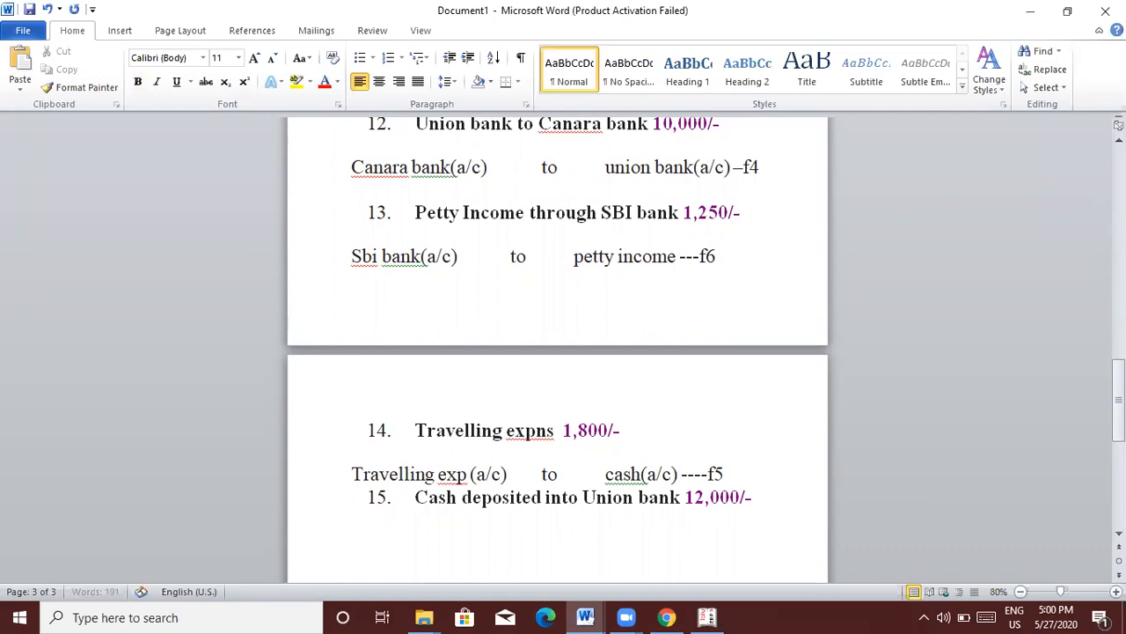
{"action": "type", "text": "un"}
{"action": "key", "text": "BackSpace"}
{"action": "key", "text": "BackSpace"}
{"action": "key", "text": "BackSpace"}
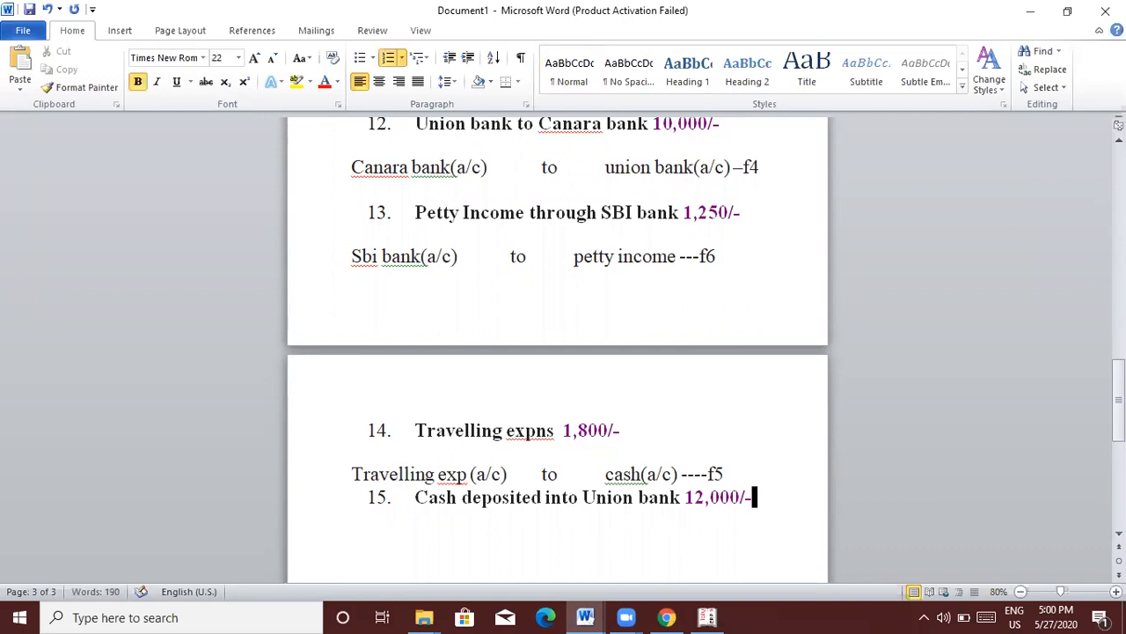
{"action": "key", "text": "Return"}
{"action": "key", "text": "BackSpace"}
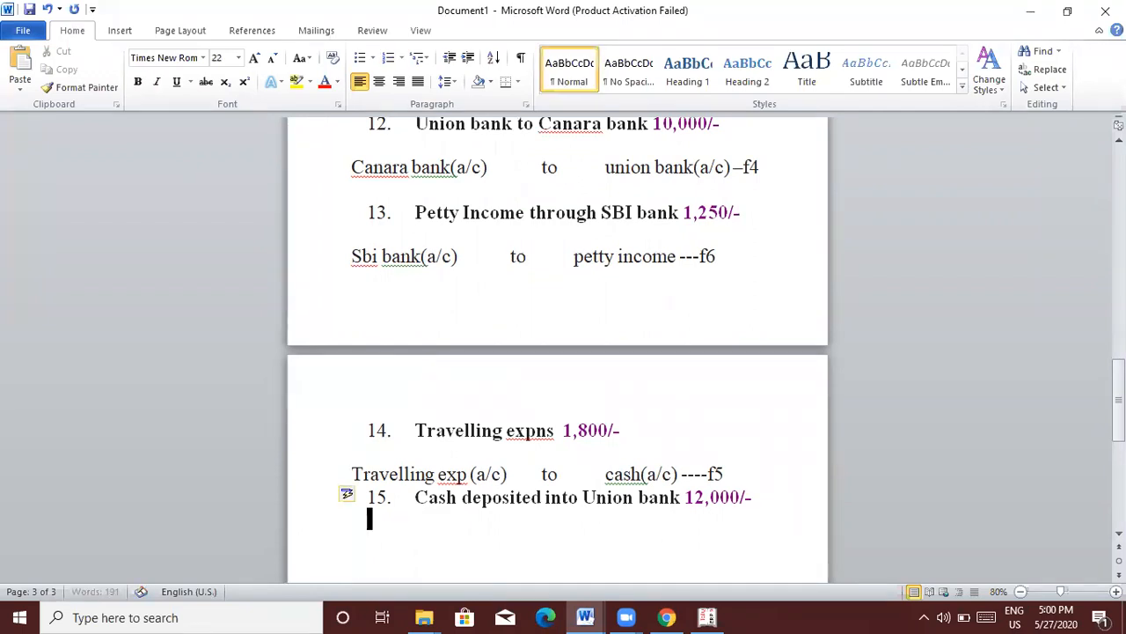
Step: Type 'Union bank(a/c) to cash(a/c)---f4', undoing the accidentally pasted repeat line
{"action": "type", "text": "union bank"}
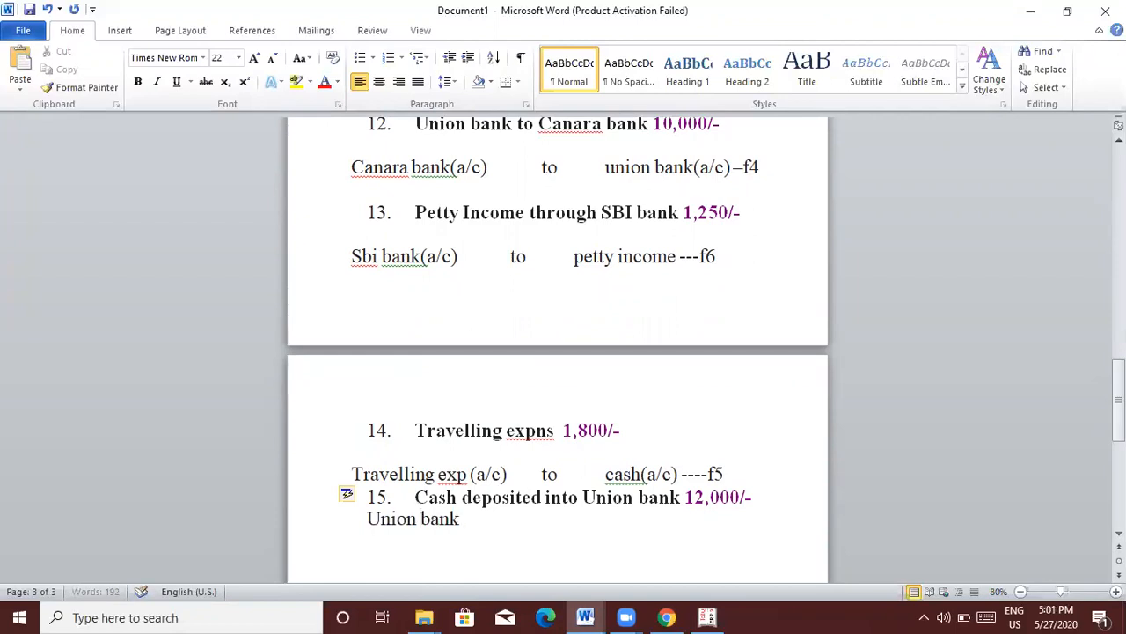
{"action": "type", "text": "(a/c)"}
{"action": "key", "text": "Tab"}
{"action": "type", "text": "o"}
{"action": "key", "text": "BackSpace"}
{"action": "type", "text": "to"}
{"action": "key", "text": "Tab"}
{"action": "type", "text": "cash"}
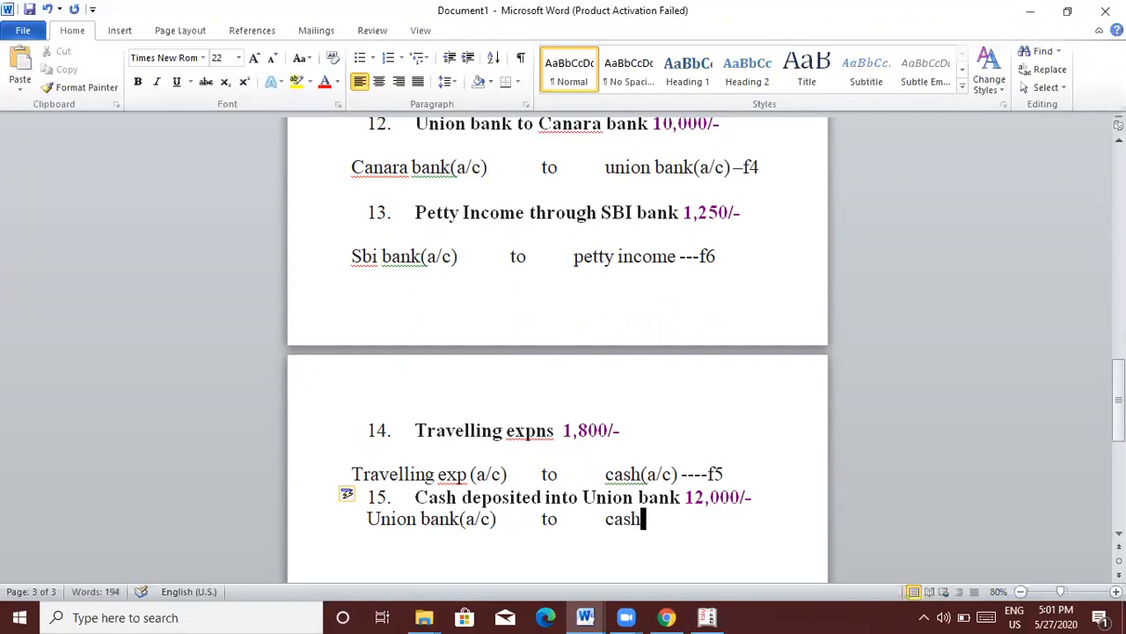
{"action": "type", "text": "(a/c)"}
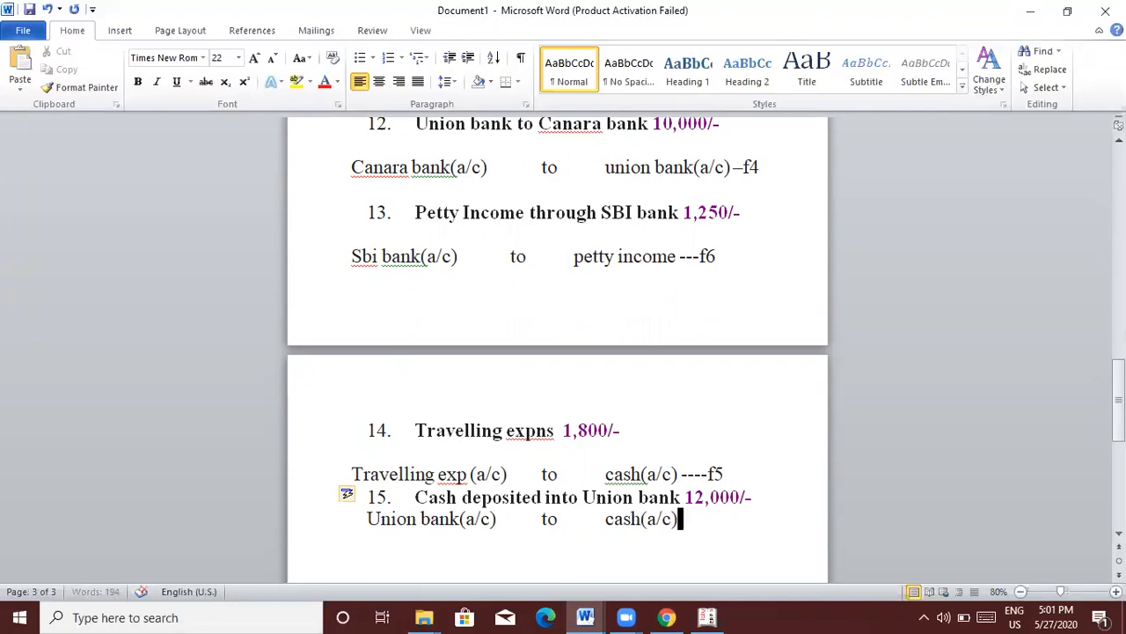
{"action": "type", "text": "---f"}
{"action": "type", "text": "Union bank(a/c)\tto\tcash(a/c)---f"}
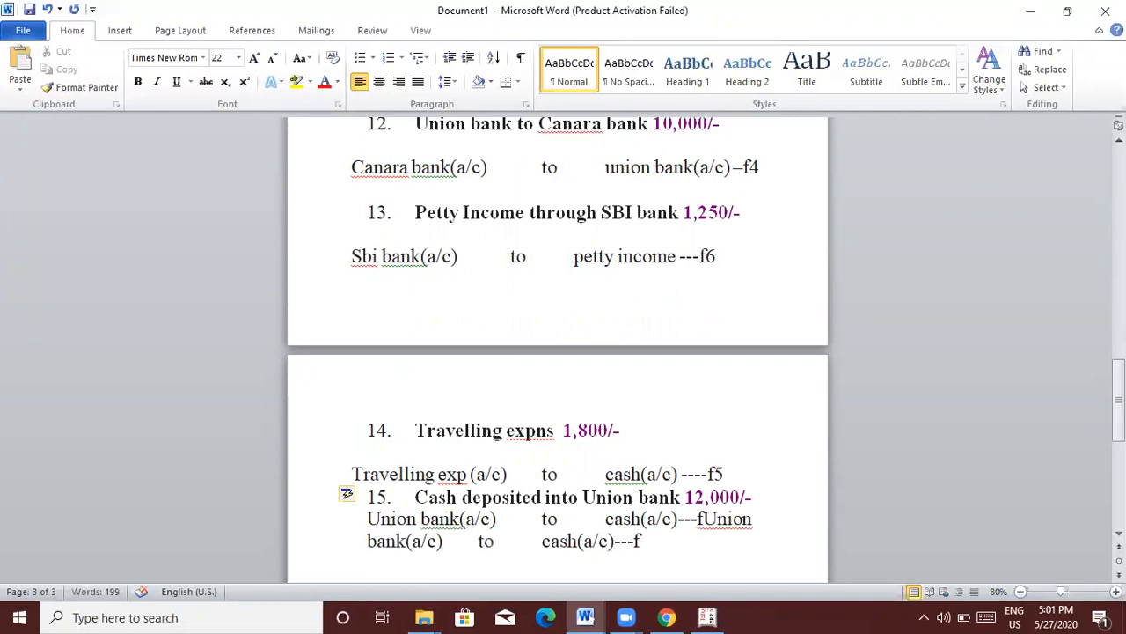
{"action": "key", "text": "alt"}
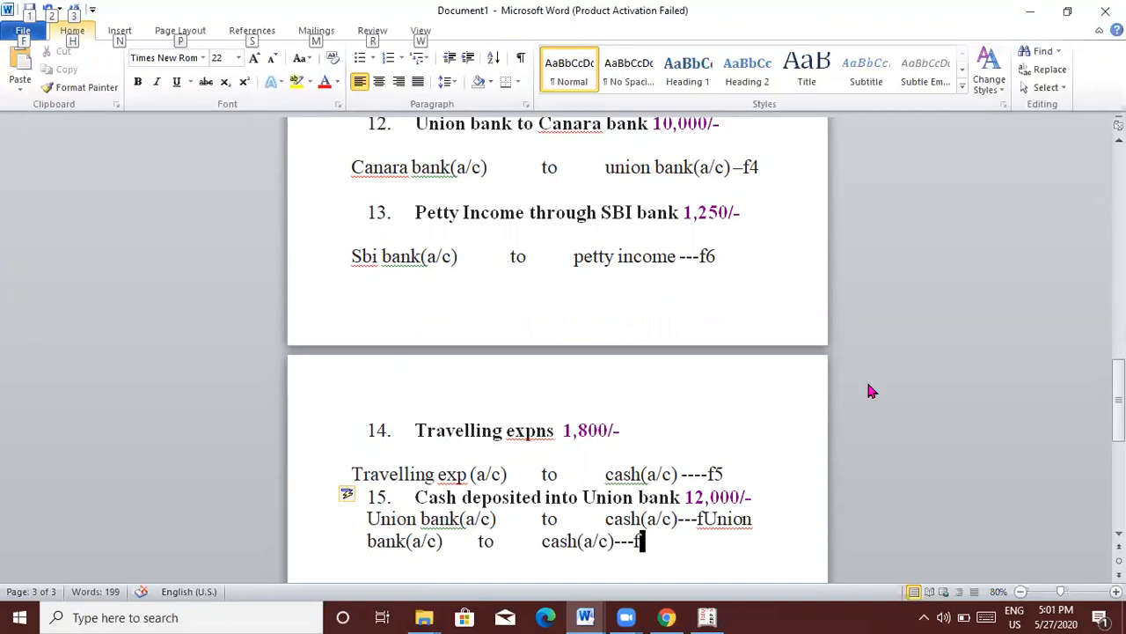
{"action": "left_click", "coordinate": [782, 396]}
{"action": "key", "text": "ctrl+z"}
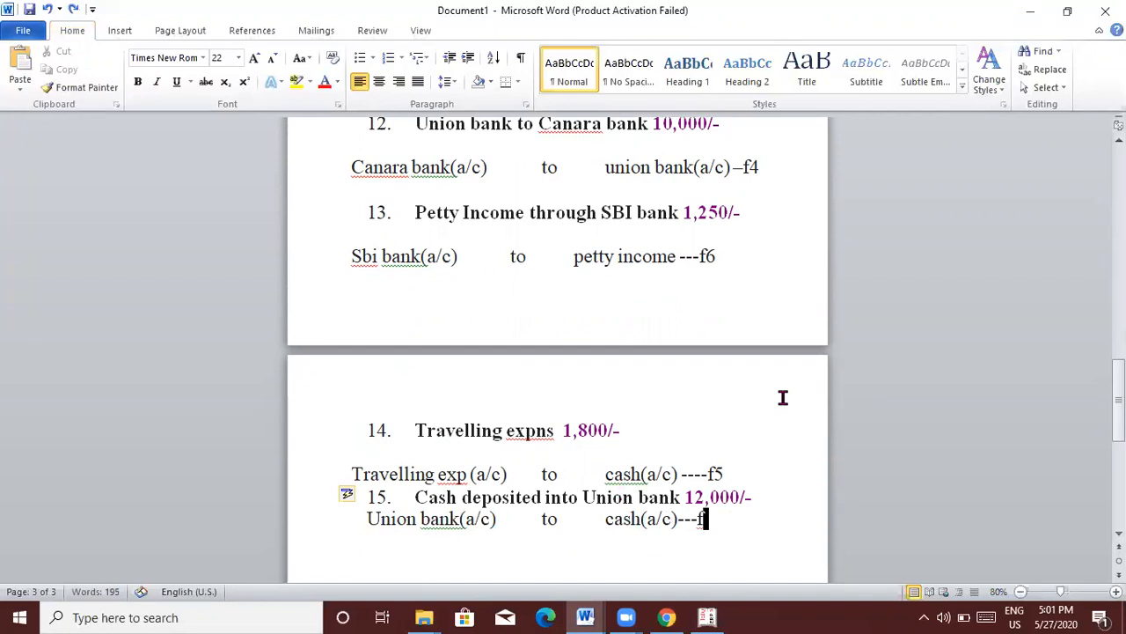
{"action": "type", "text": "4"}
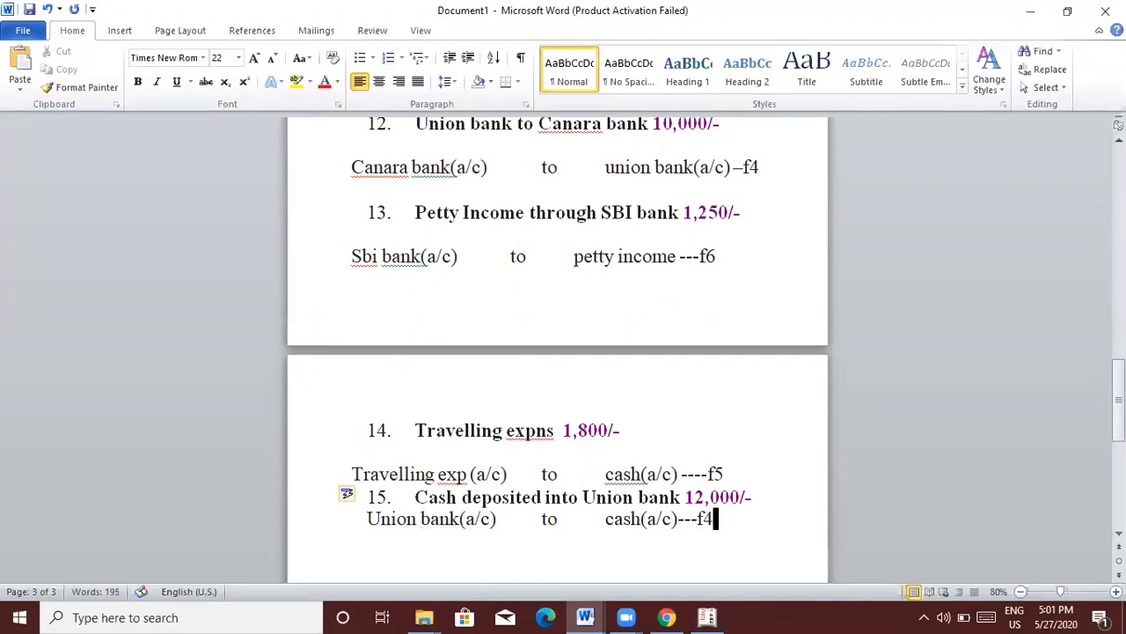
{"action": "key", "text": "alt+Tab"}
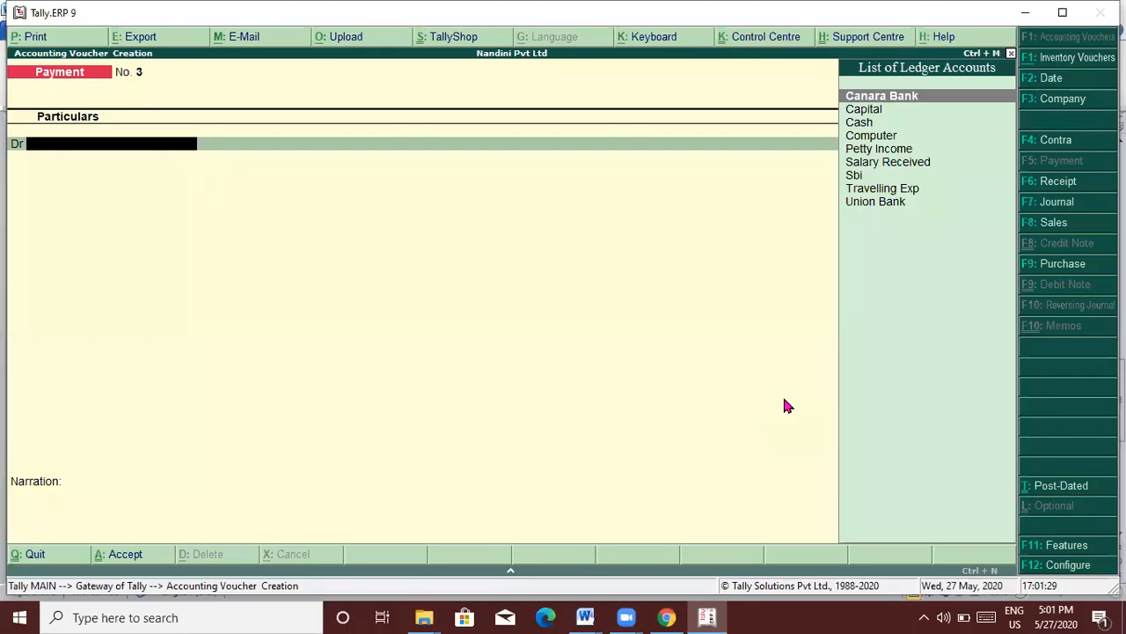
Step: Save contra voucher No. 10 crediting Cash 12,000 and debiting Union Bank, then exit voucher entry
{"action": "key", "text": "F4"}
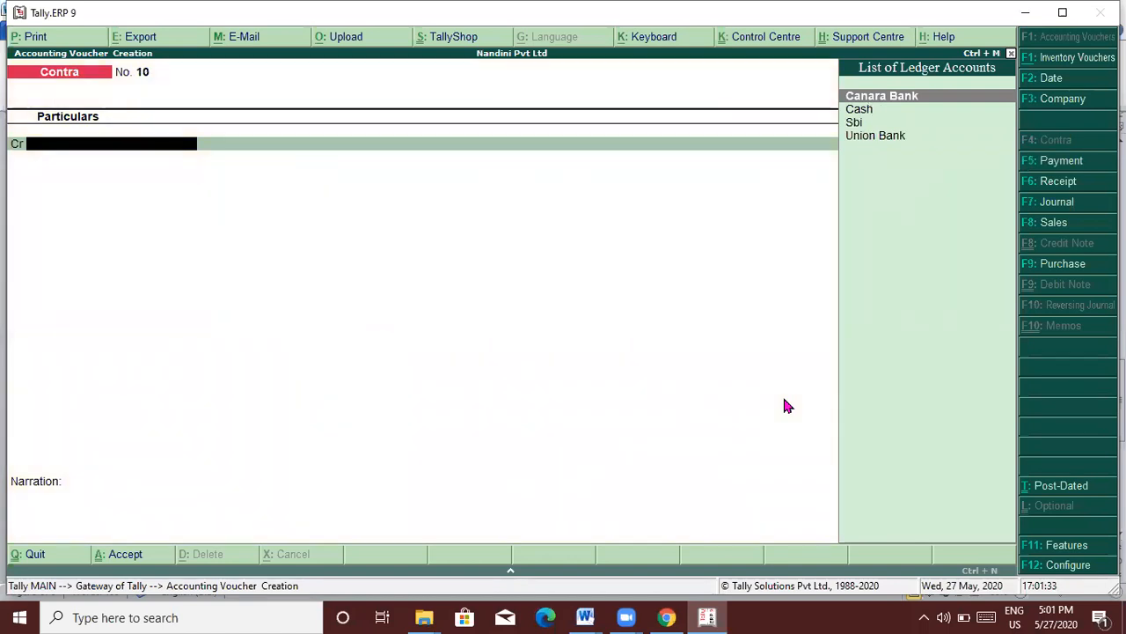
{"action": "type", "text": "cas"}
{"action": "key", "text": "Return"}
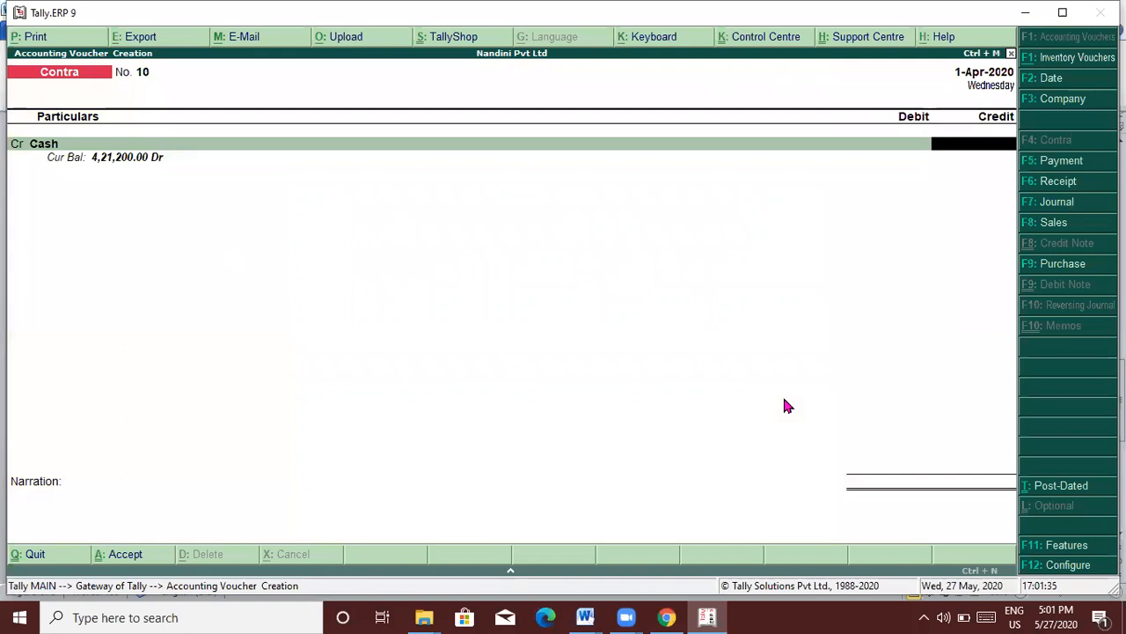
{"action": "key", "text": "alt+Tab"}
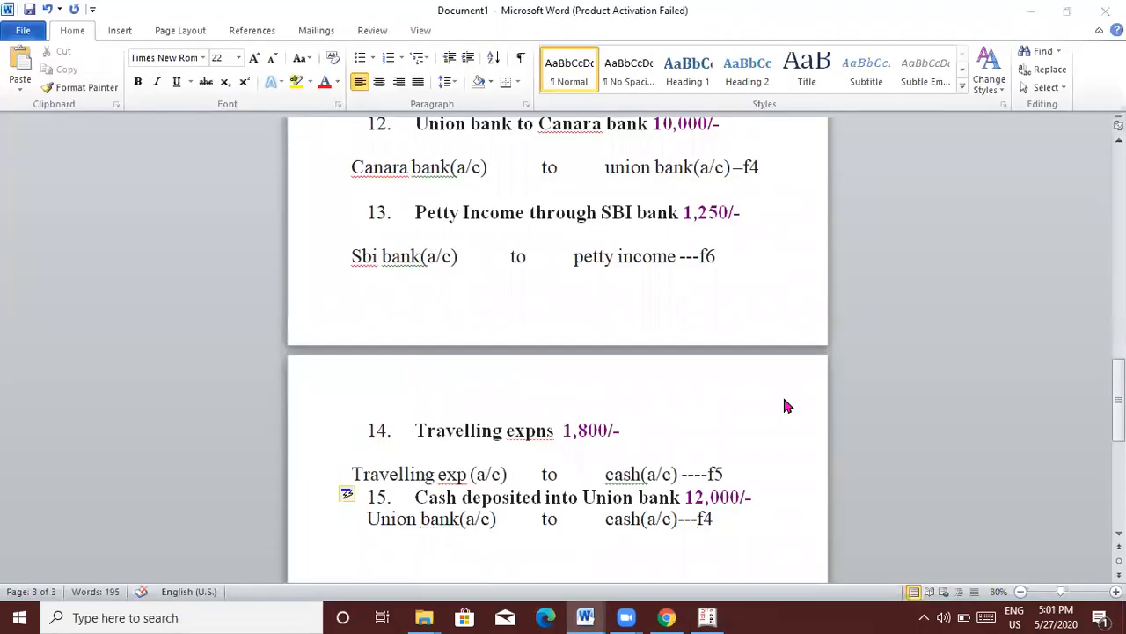
{"action": "key", "text": "alt+Tab"}
{"action": "type", "text": "12000"}
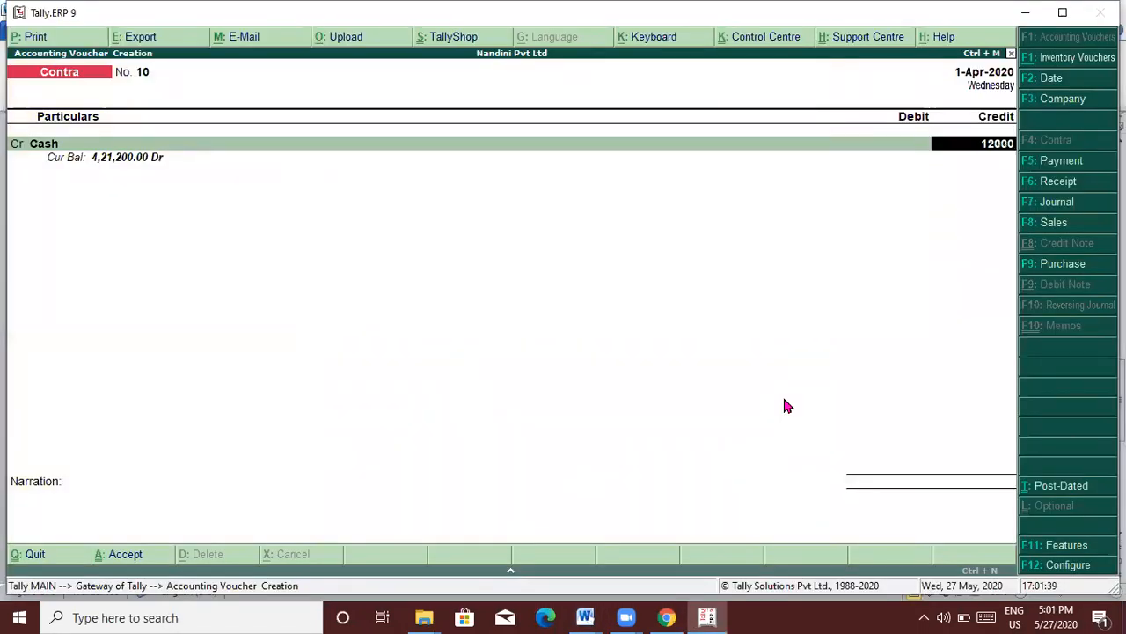
{"action": "key", "text": "Return"}
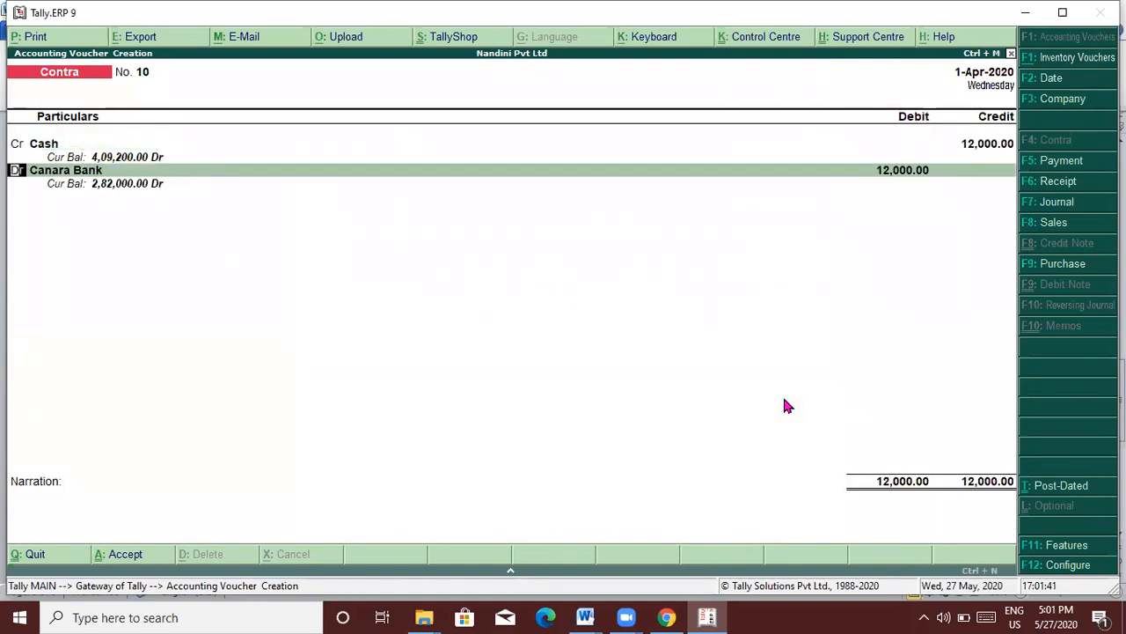
{"action": "key", "text": "Return"}
{"action": "type", "text": "Uni"}
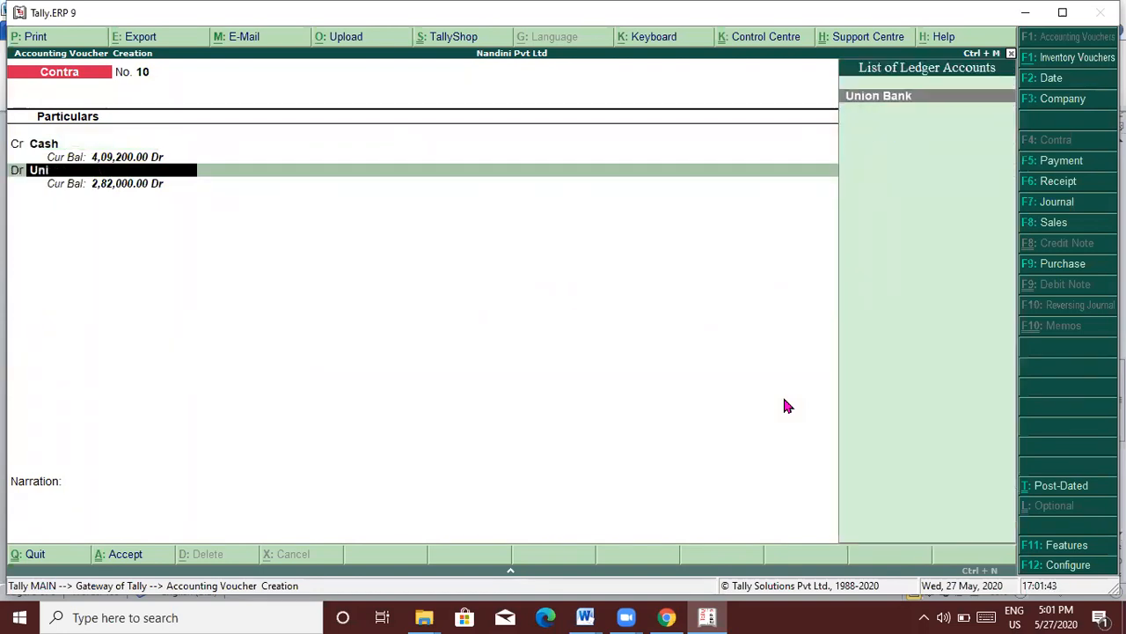
{"action": "key", "text": "Return"}
{"action": "key", "text": "Return"}
{"action": "key", "text": "Return"}
{"action": "key", "text": "Return"}
{"action": "key", "text": "Return"}
{"action": "key", "text": "Return"}
{"action": "key", "text": "Return"}
{"action": "key", "text": "Return"}
{"action": "key", "text": "Return"}
{"action": "key", "text": "Return"}
{"action": "key", "text": "Return"}
{"action": "key", "text": "Return"}
{"action": "key", "text": "Return"}
{"action": "key", "text": "Return"}
{"action": "key", "text": "Return"}
{"action": "key", "text": "Return"}
{"action": "key", "text": "Return"}
{"action": "key", "text": "Return"}
{"action": "key", "text": "Return"}
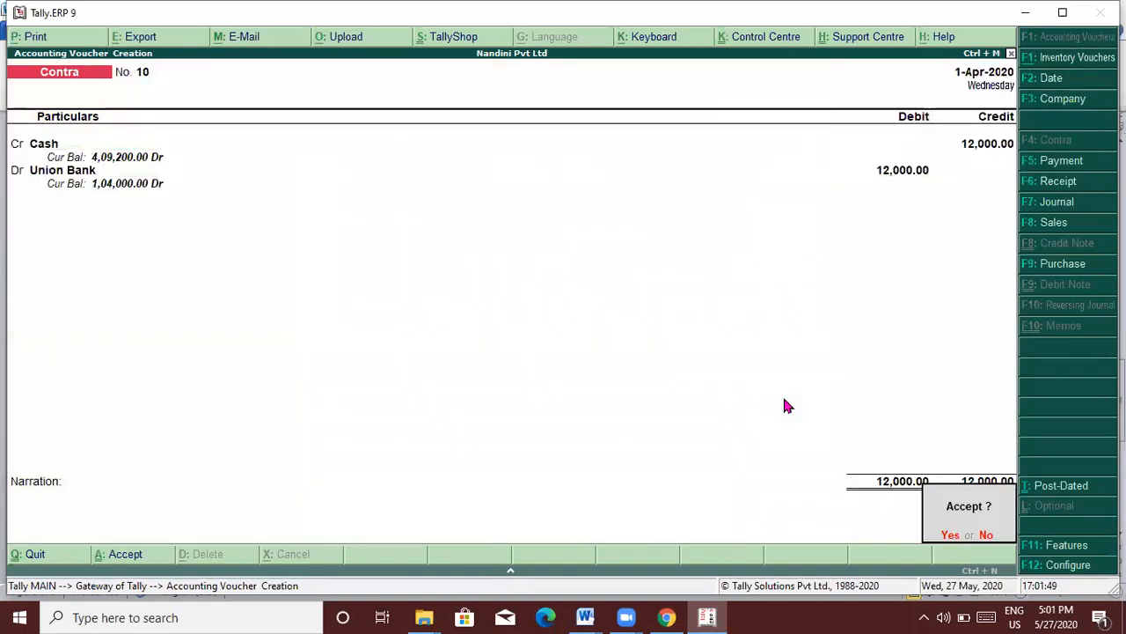
{"action": "key", "text": "Return"}
{"action": "key", "text": "Escape"}
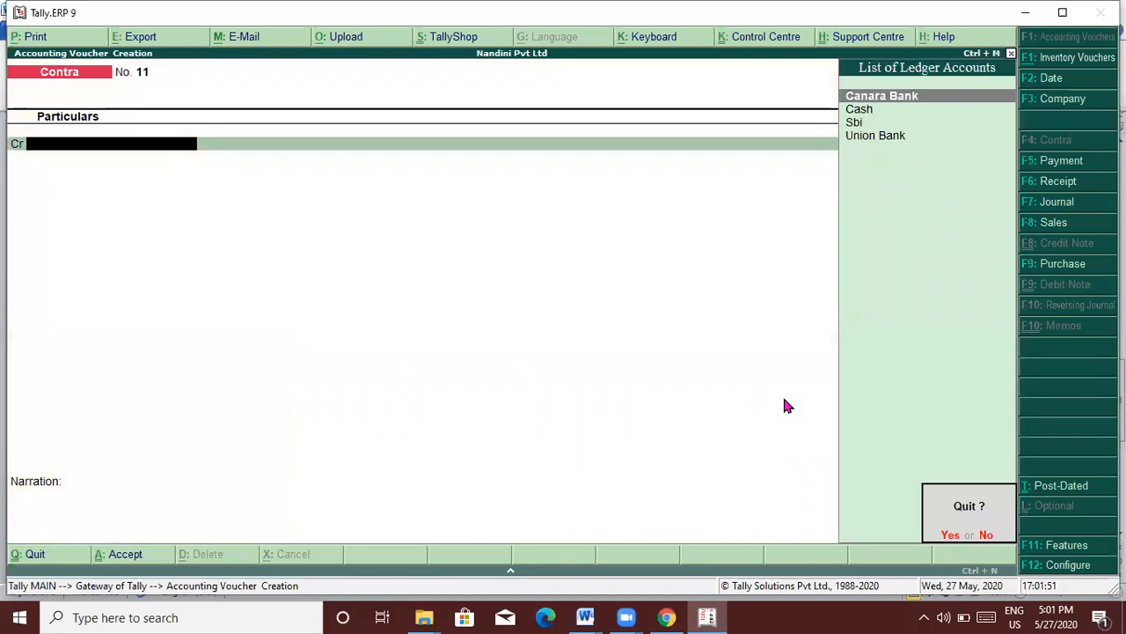
{"action": "key", "text": "Return"}
Step: Open the Balance Sheet and drill into Current Assets > Bank Accounts
{"action": "key", "text": "Down"}
{"action": "key", "text": "Down"}
{"action": "key", "text": "Down"}
{"action": "key", "text": "Down"}
{"action": "key", "text": "Down"}
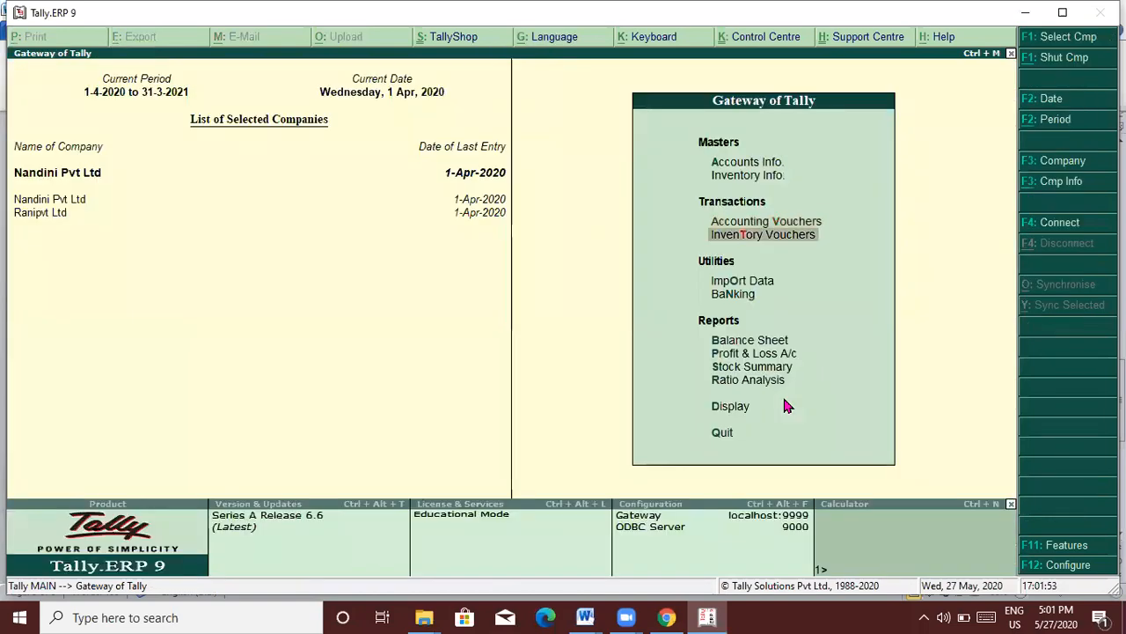
{"action": "key", "text": "Up"}
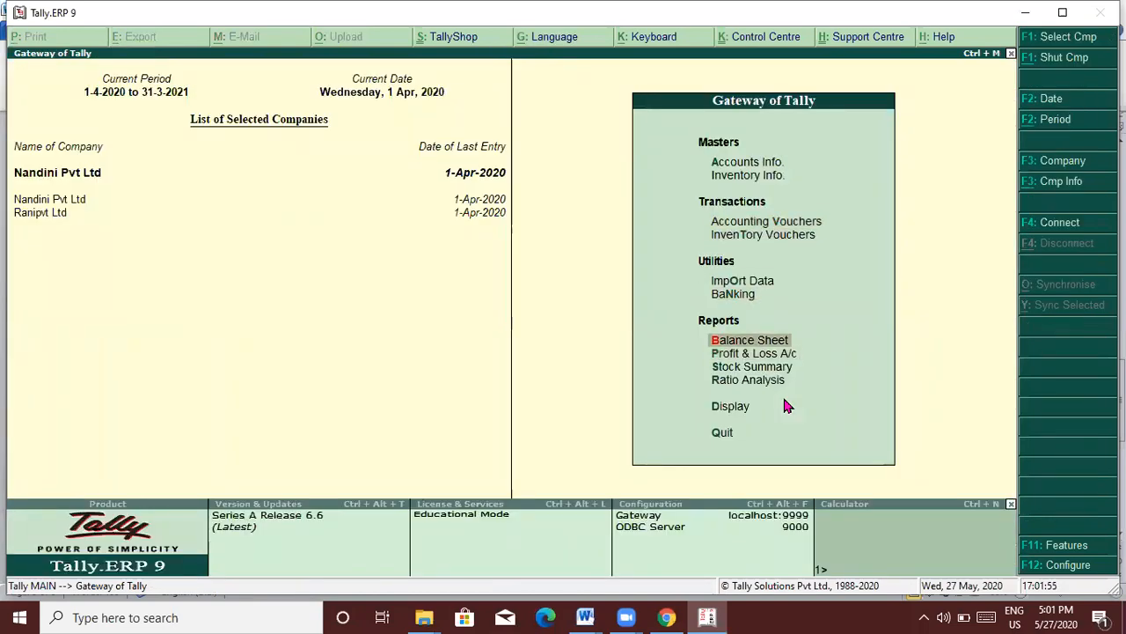
{"action": "key", "text": "Return"}
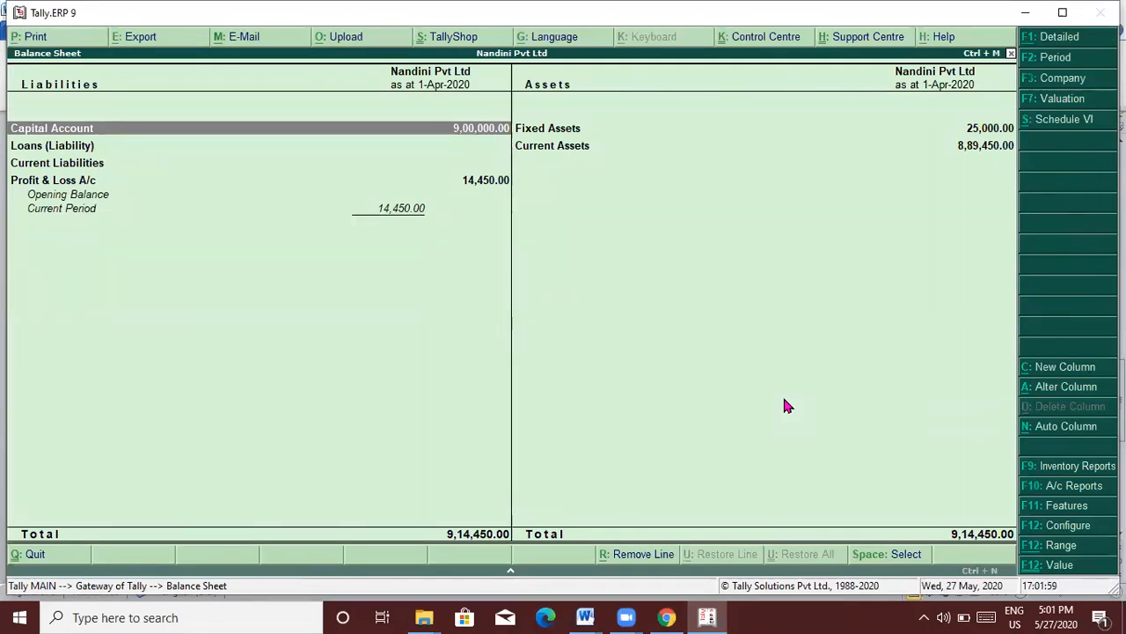
{"action": "key", "text": "Down"}
{"action": "key", "text": "Down"}
{"action": "key", "text": "Down"}
{"action": "key", "text": "Up"}
{"action": "key", "text": "Up"}
{"action": "key", "text": "Up"}
{"action": "key", "text": "Right"}
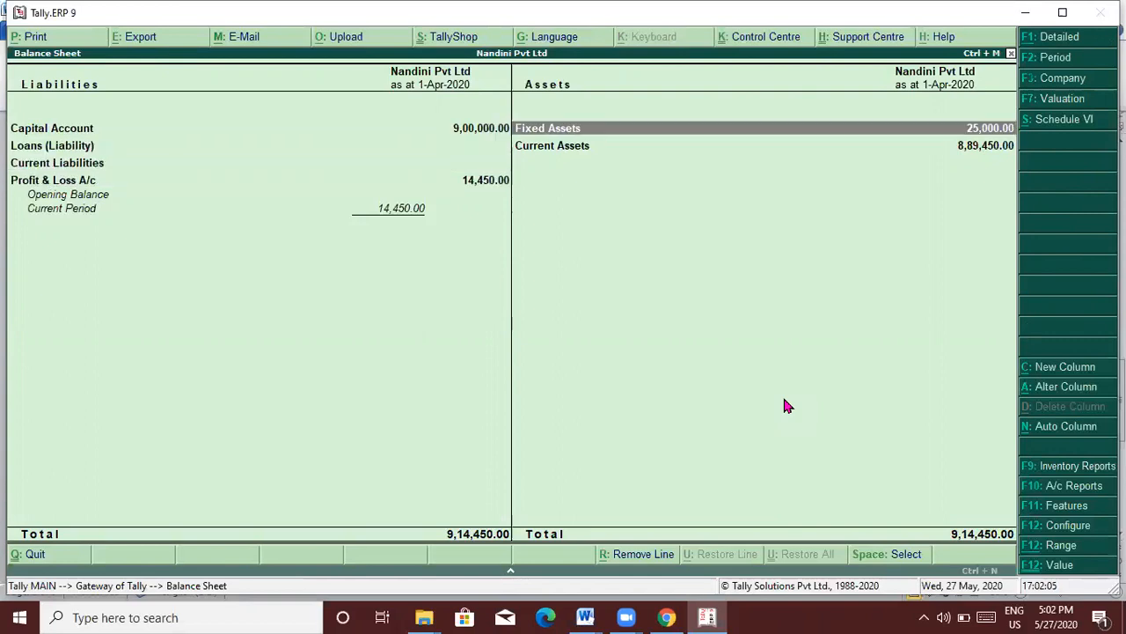
{"action": "key", "text": "Down"}
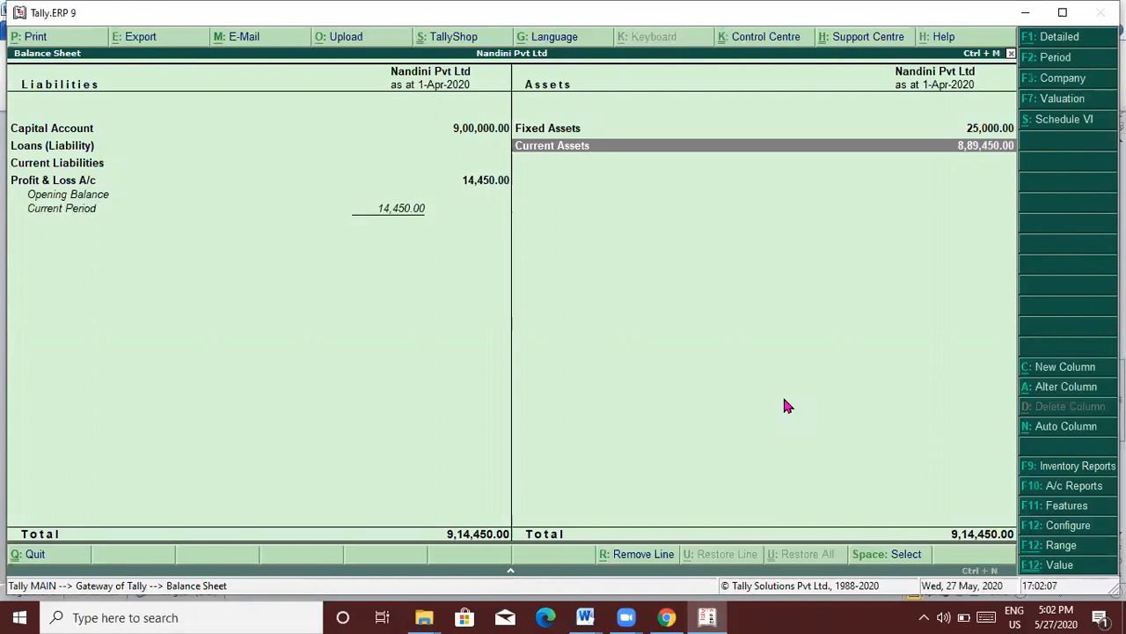
{"action": "key", "text": "Return"}
{"action": "key", "text": "Down"}
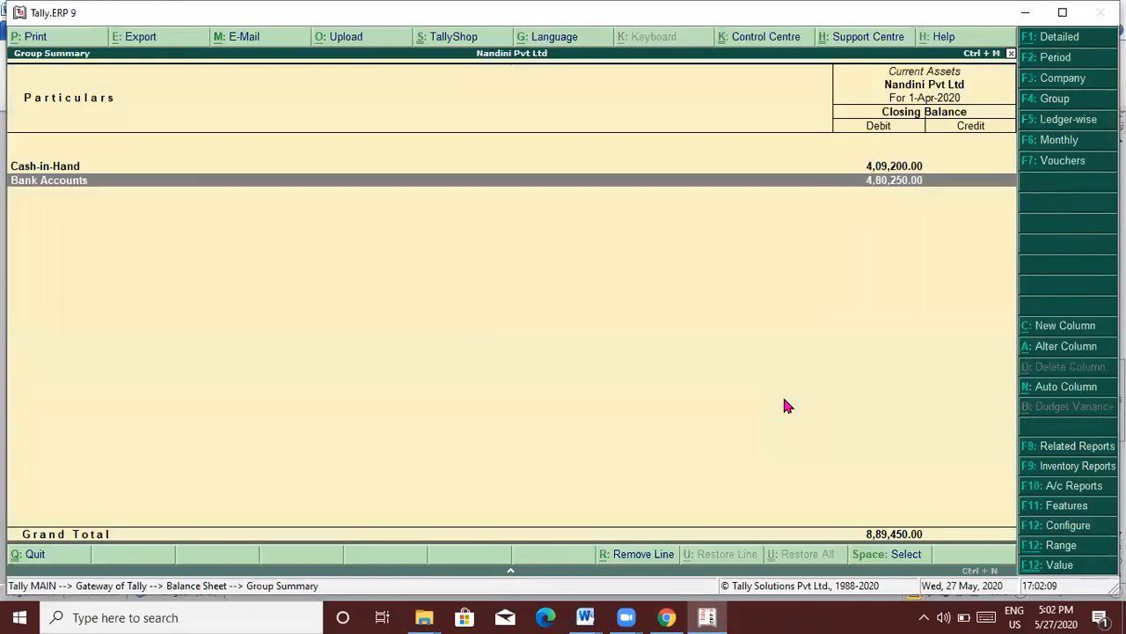
{"action": "key", "text": "Return"}
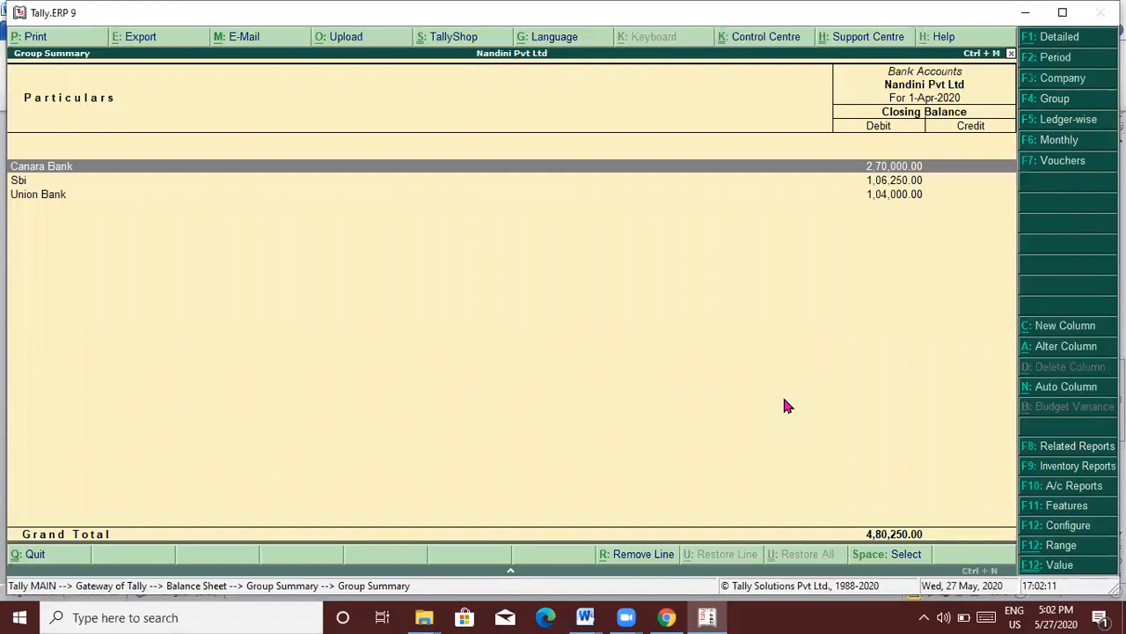
{"action": "key", "text": "Escape"}
{"action": "key", "text": "Escape"}
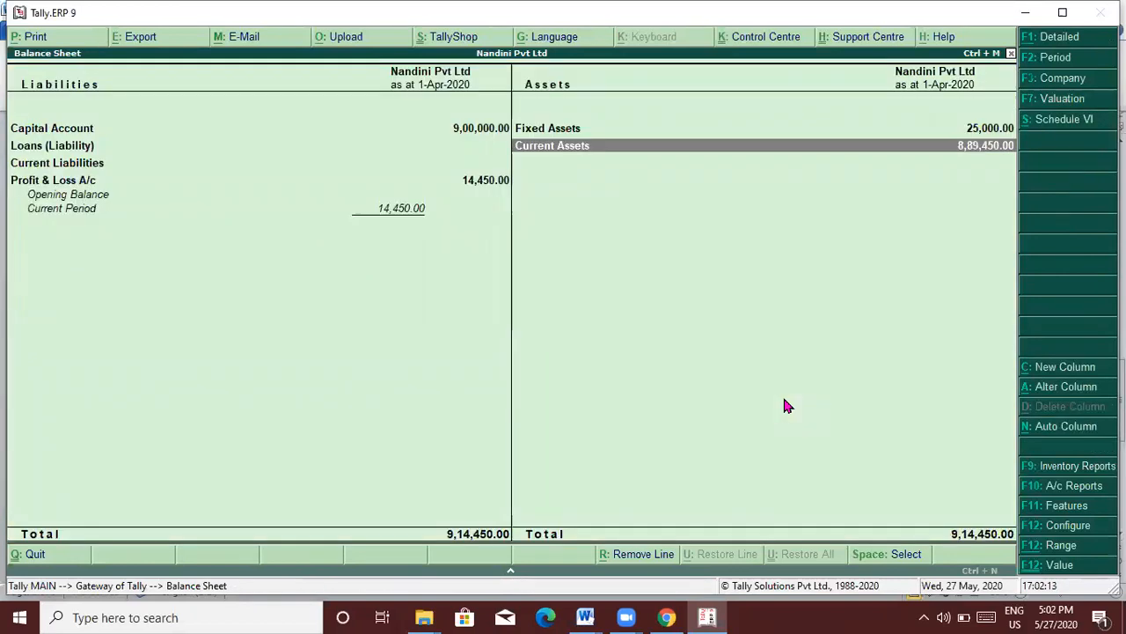
Step: Review the Profit & Loss A/c details from the liabilities side
{"action": "key", "text": "Left"}
{"action": "key", "text": "Down"}
{"action": "key", "text": "Down"}
{"action": "key", "text": "Return"}
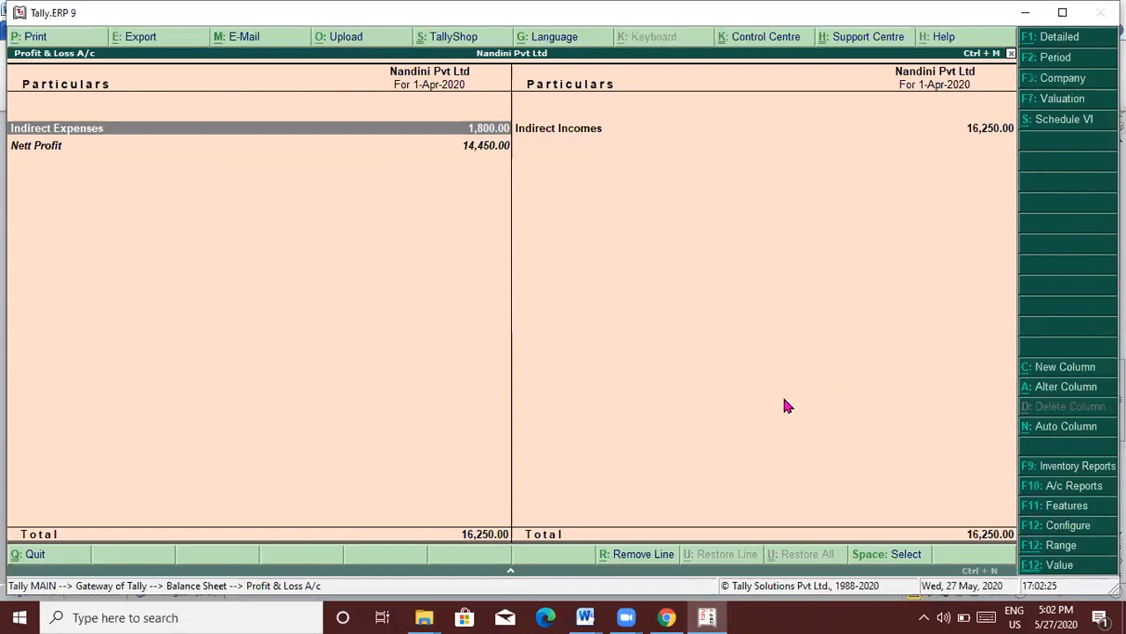
{"action": "key", "text": "Escape"}
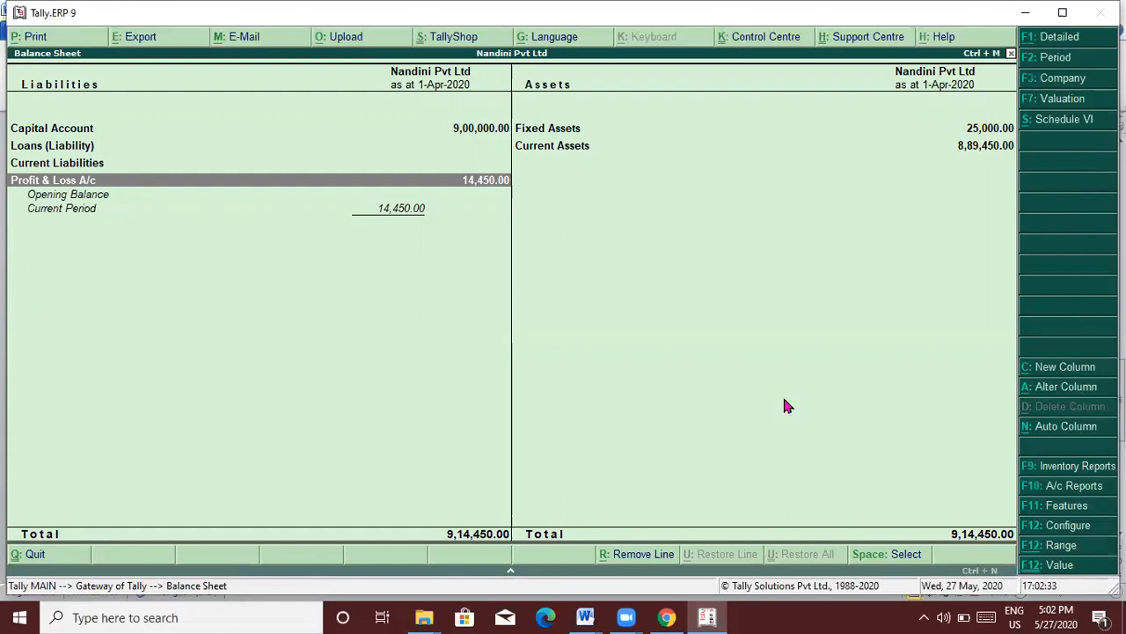
Step: Close the Balance Sheet and quit Tally.ERP 9
{"action": "key", "text": "Escape"}
{"action": "key", "text": "Escape"}
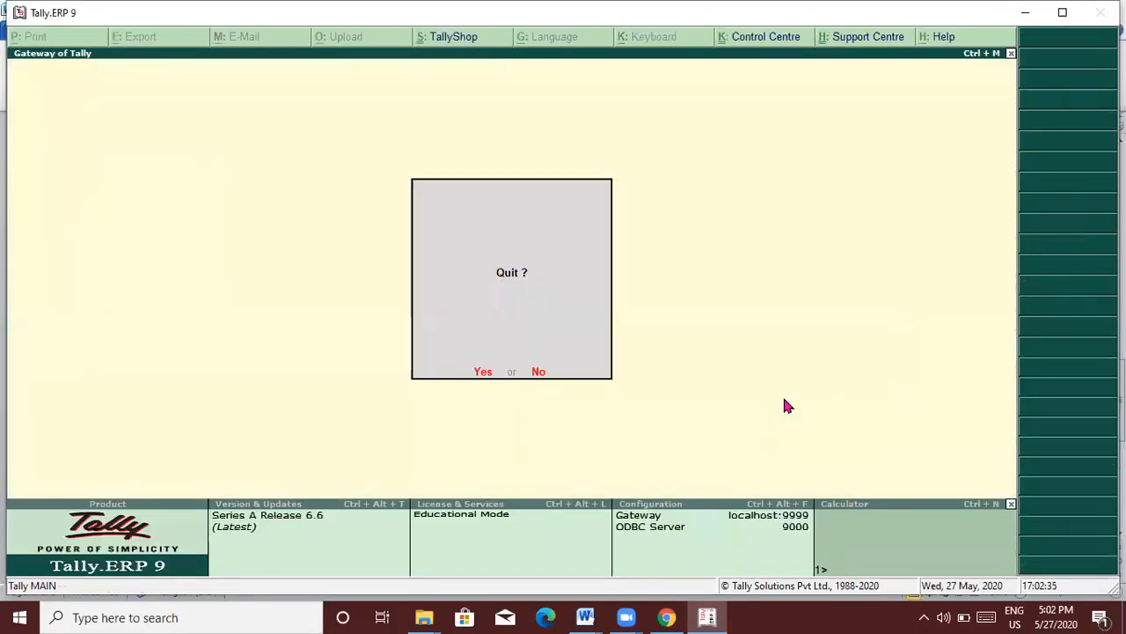
{"action": "key", "text": "Escape"}
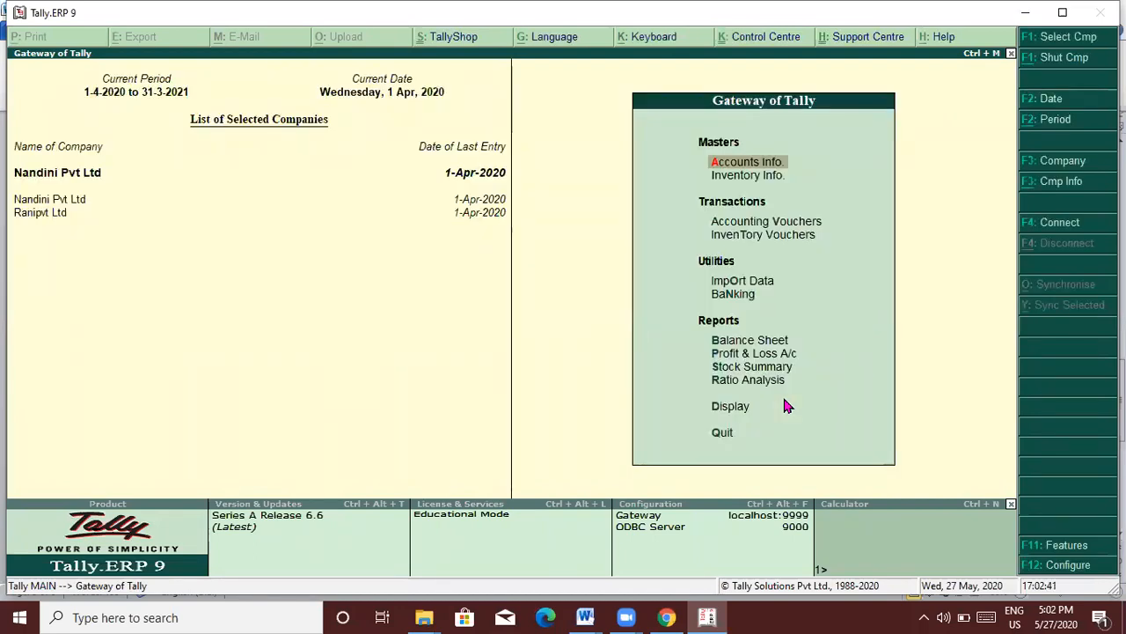
{"action": "key", "text": "Escape"}
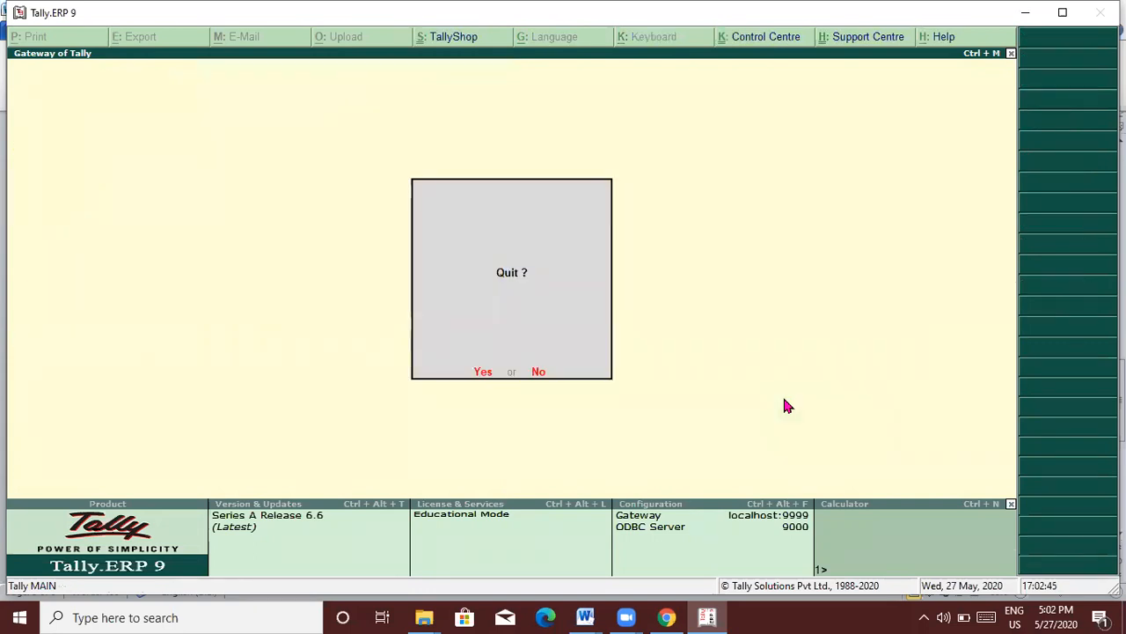
{"action": "key", "text": "Return"}
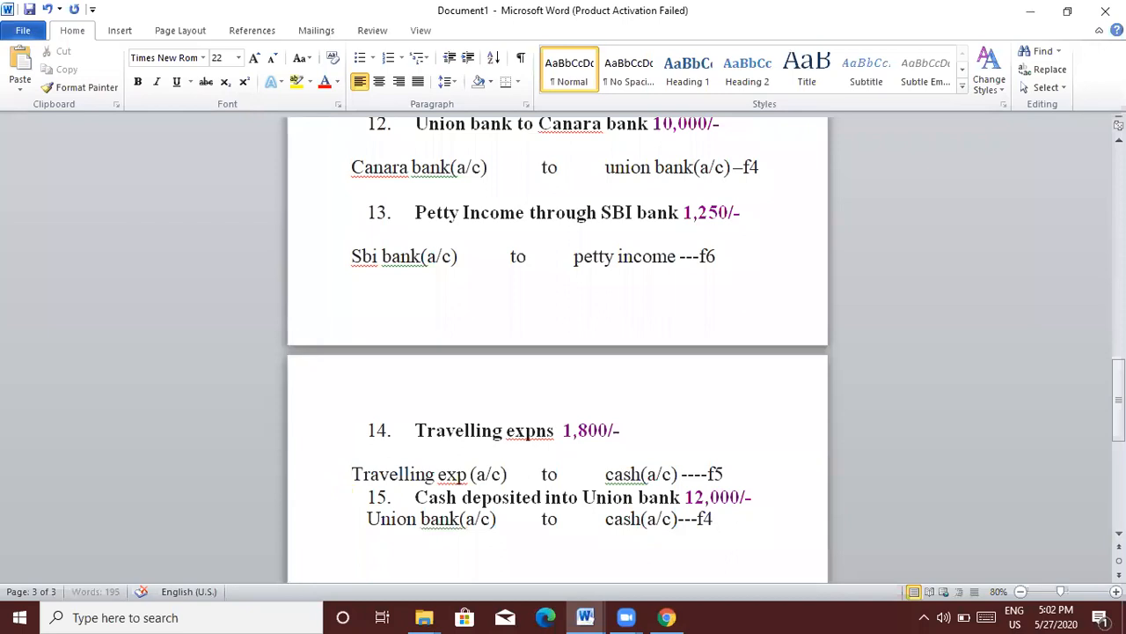
Step: Type the contact e-mail address below entry 15 so Word auto-formats it as a hyperlink
{"action": "scroll", "coordinate": [557, 352], "scroll_direction": "down", "scroll_amount": 4}
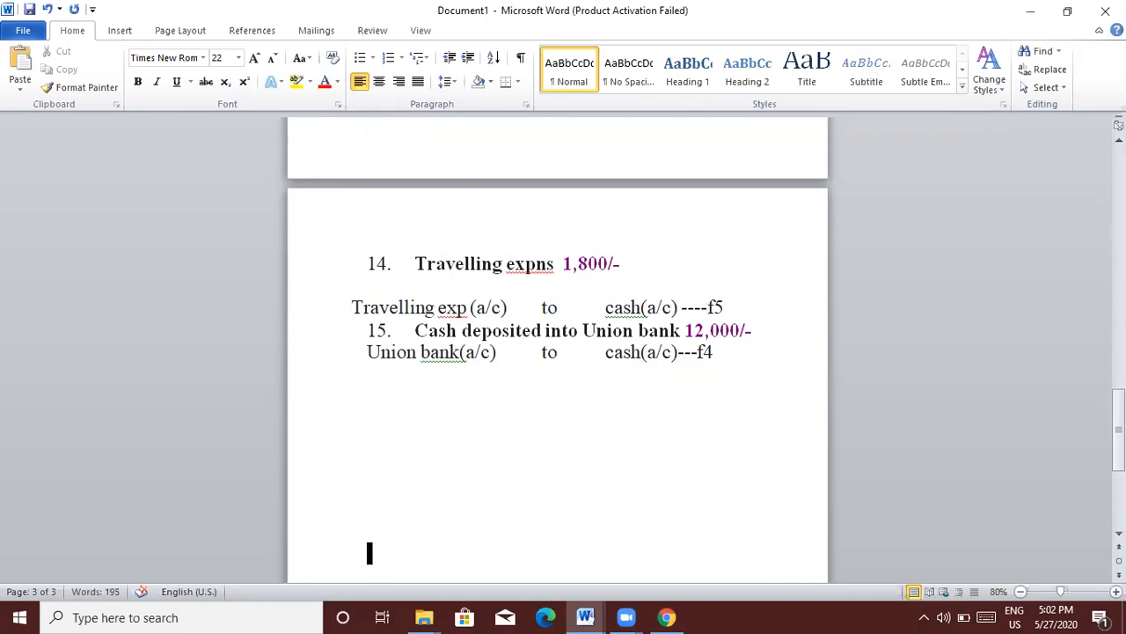
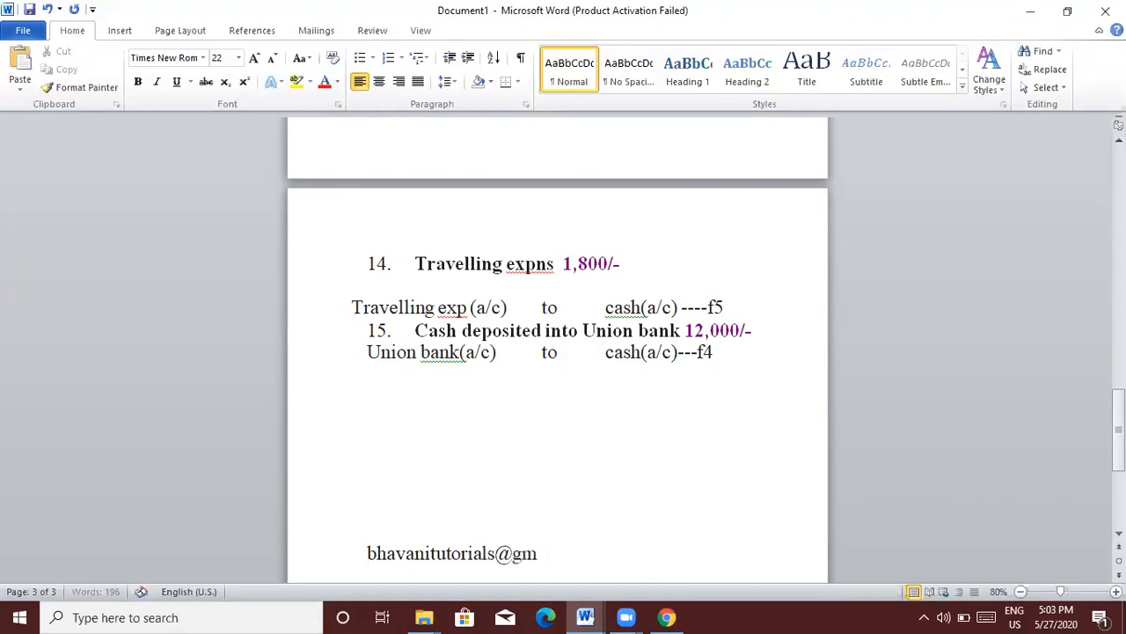
{"action": "key", "text": "Return"}
{"action": "key", "text": "Return"}
{"action": "key", "text": "Return"}
{"action": "key", "text": "Return"}
{"action": "key", "text": "Return"}
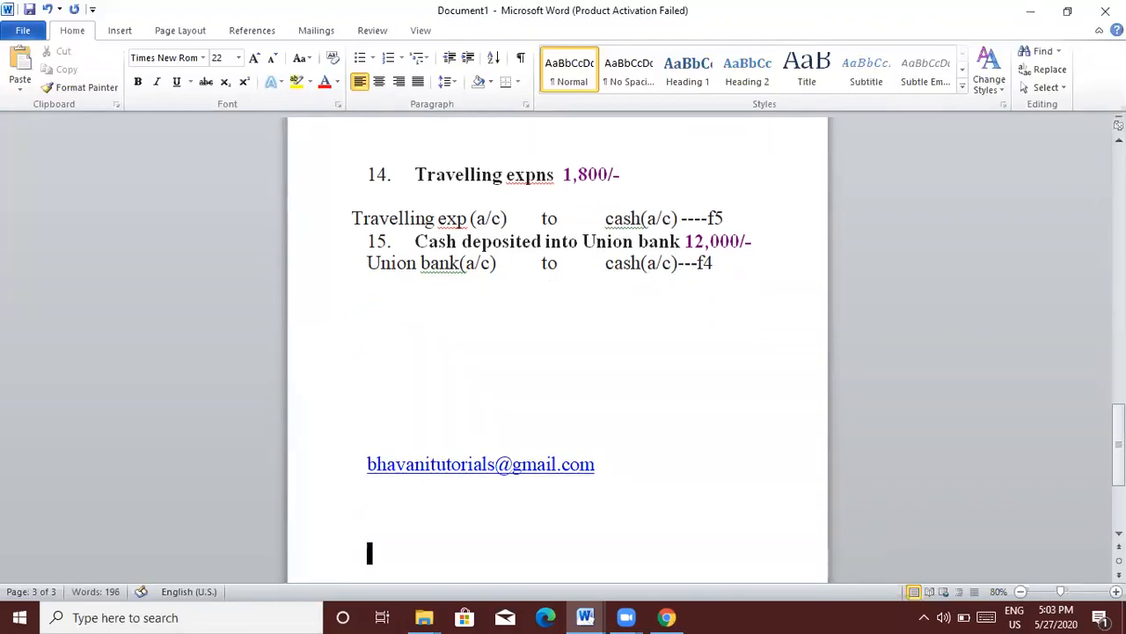